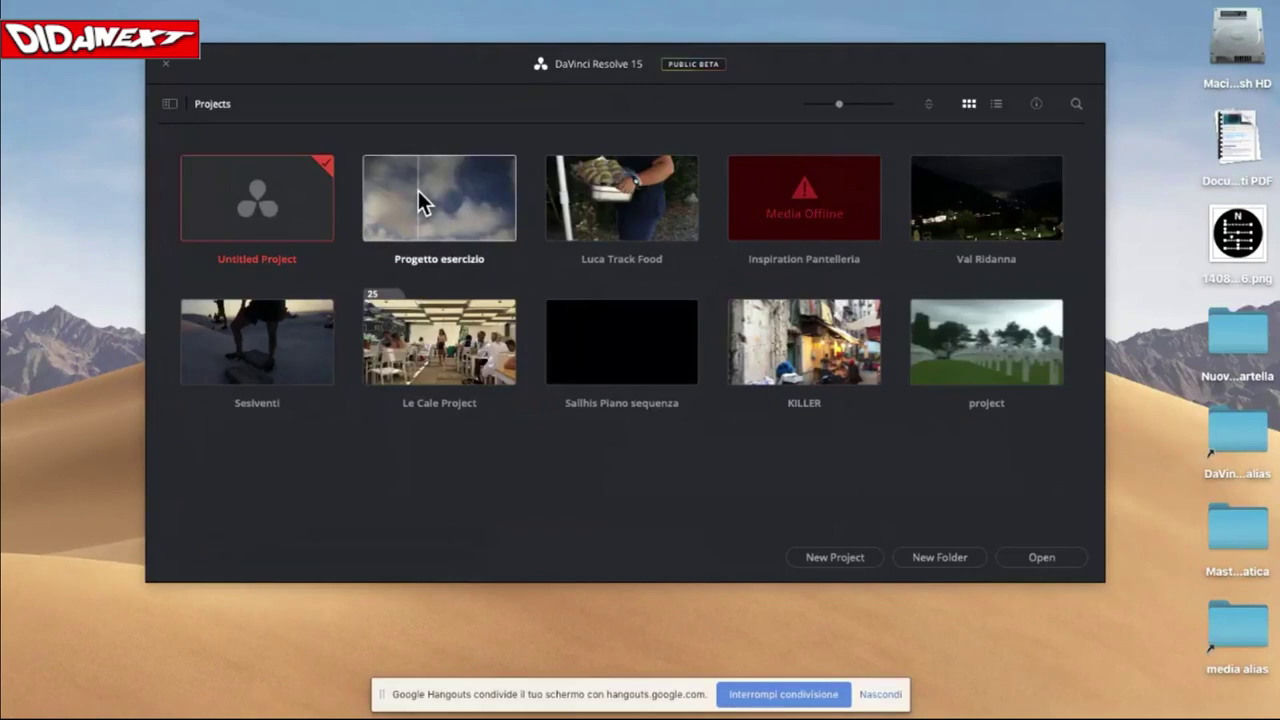
Step: Open the project Progetto esercizio and browse the contents of its Timeline bin
left_click(889, 695)
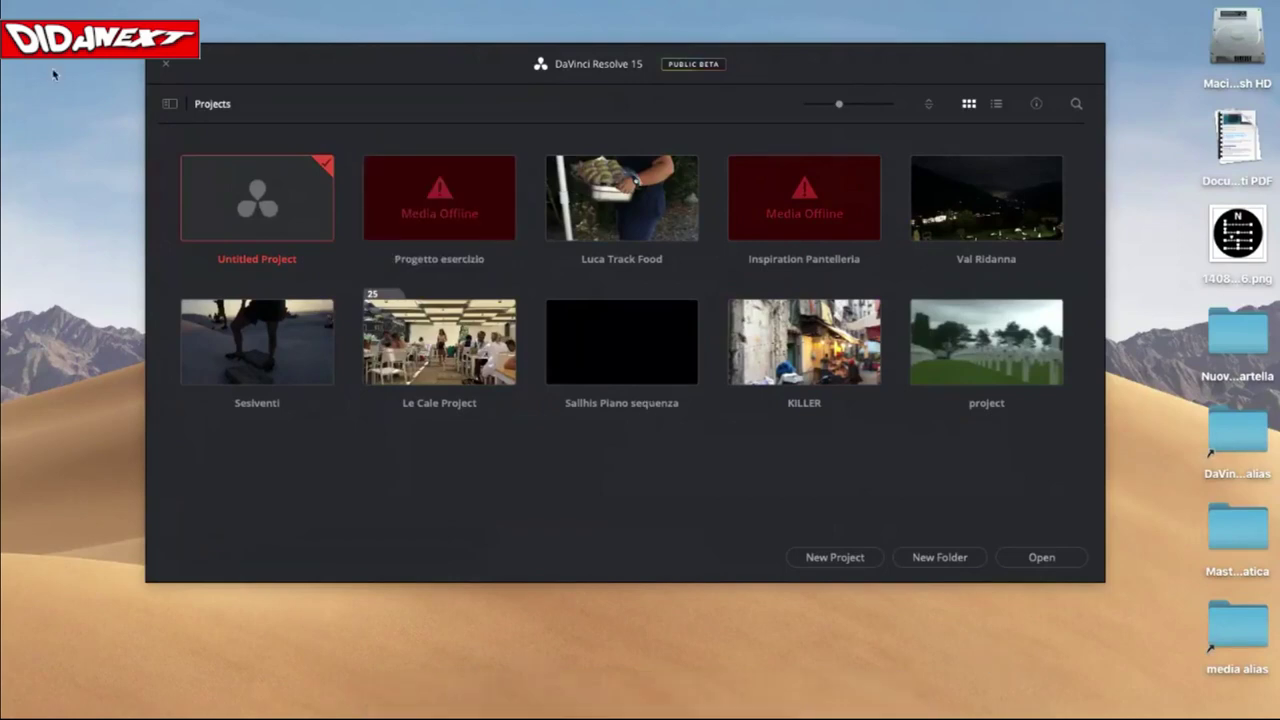
double_click(455, 208)
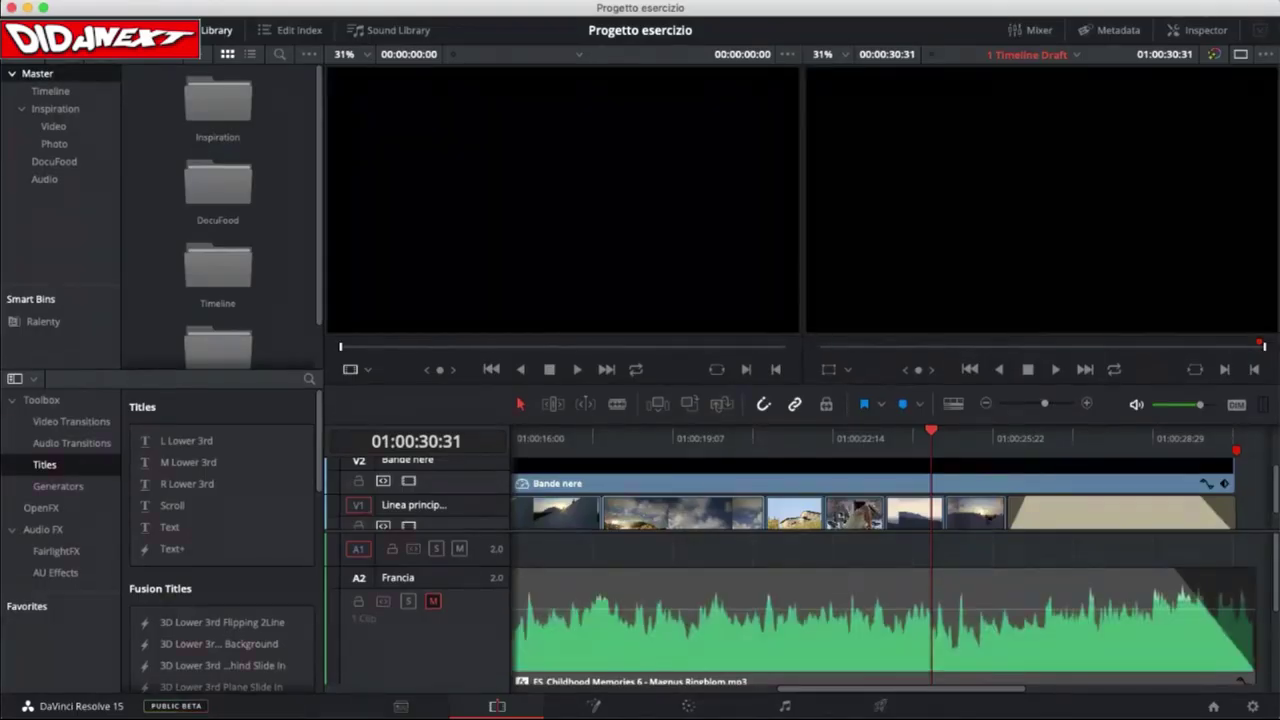
left_click(55, 91)
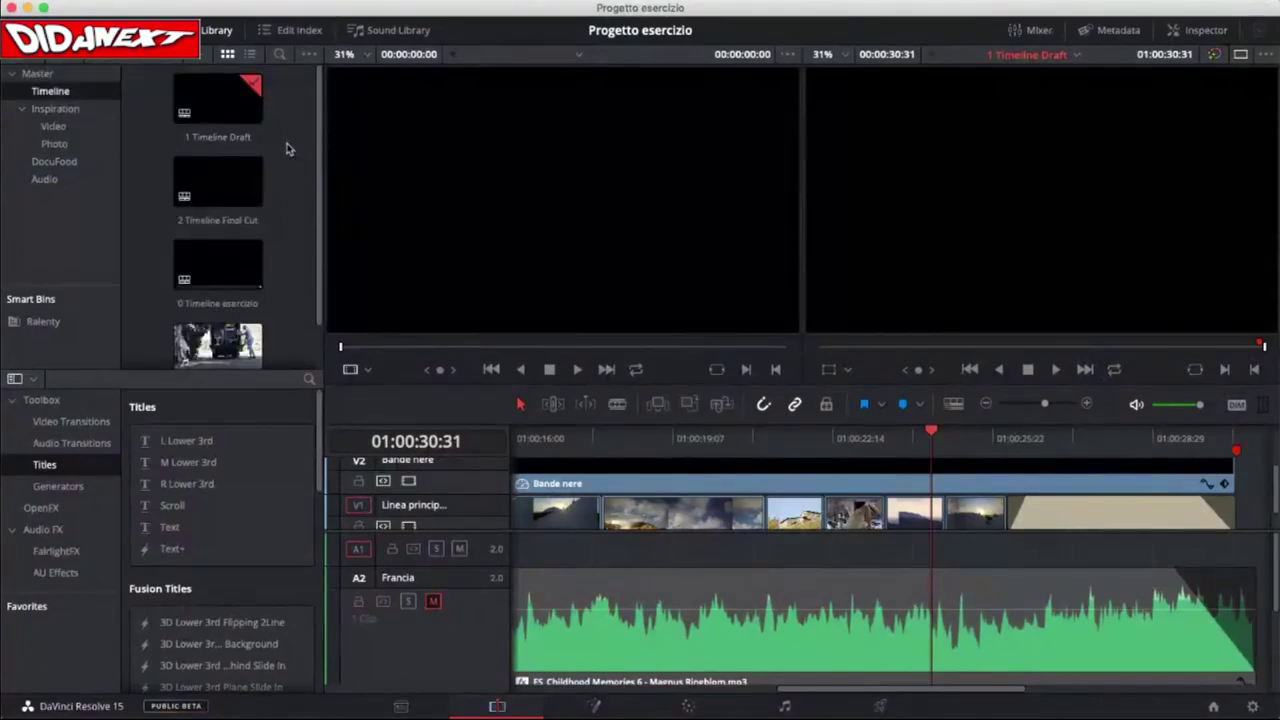
scroll(287, 149, "down", 2)
scroll(287, 149, "up", 1)
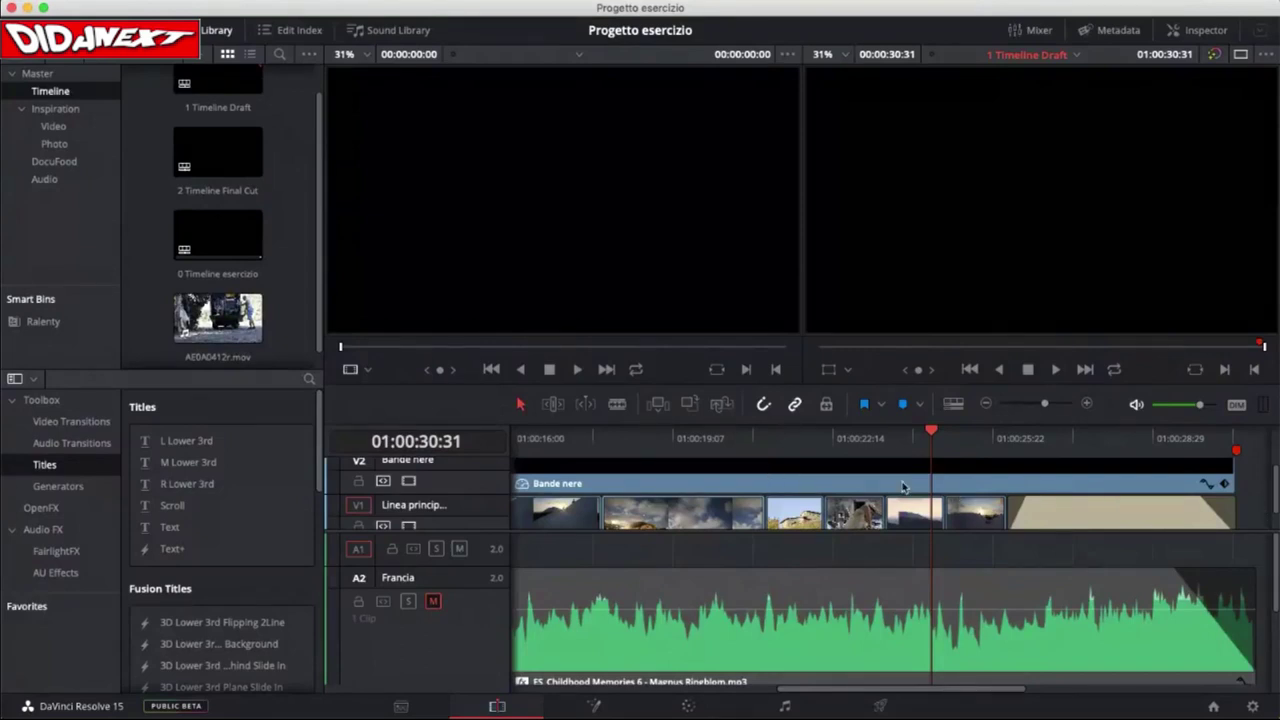
Step: Delete the Bande nere clip from video track V2 of the 1 Timeline Draft timeline
left_click(953, 405)
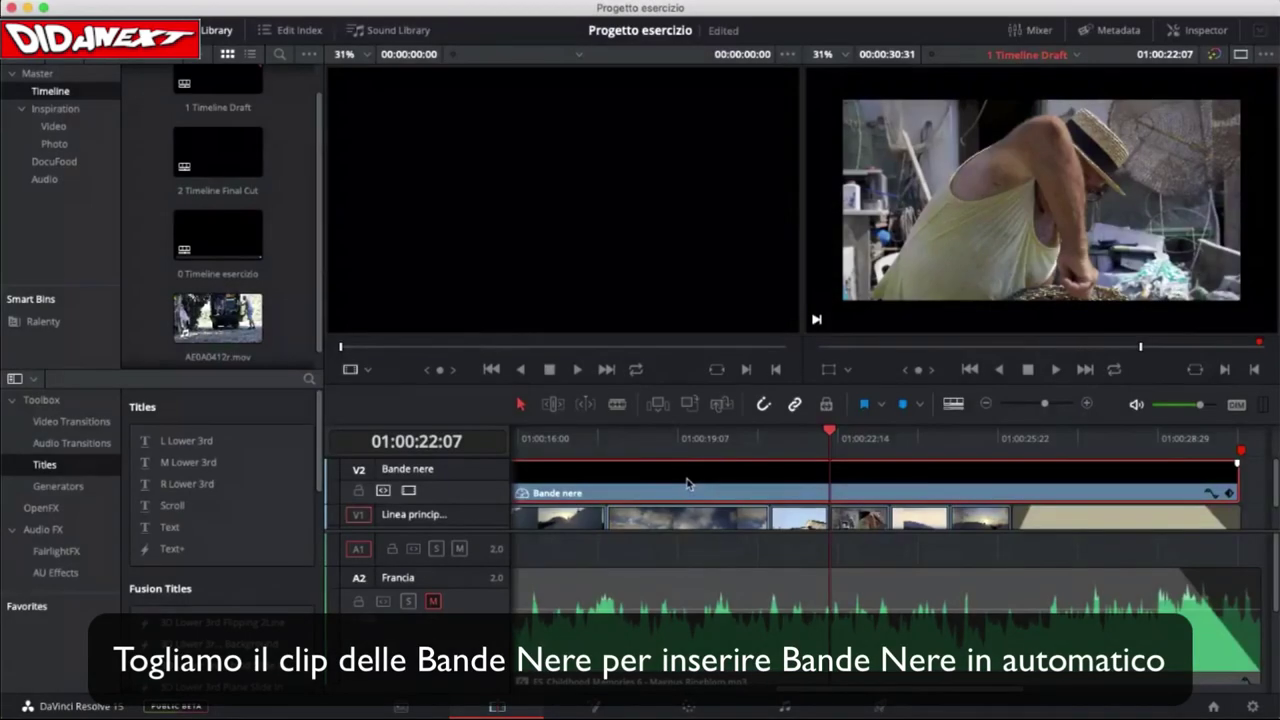
key("Delete")
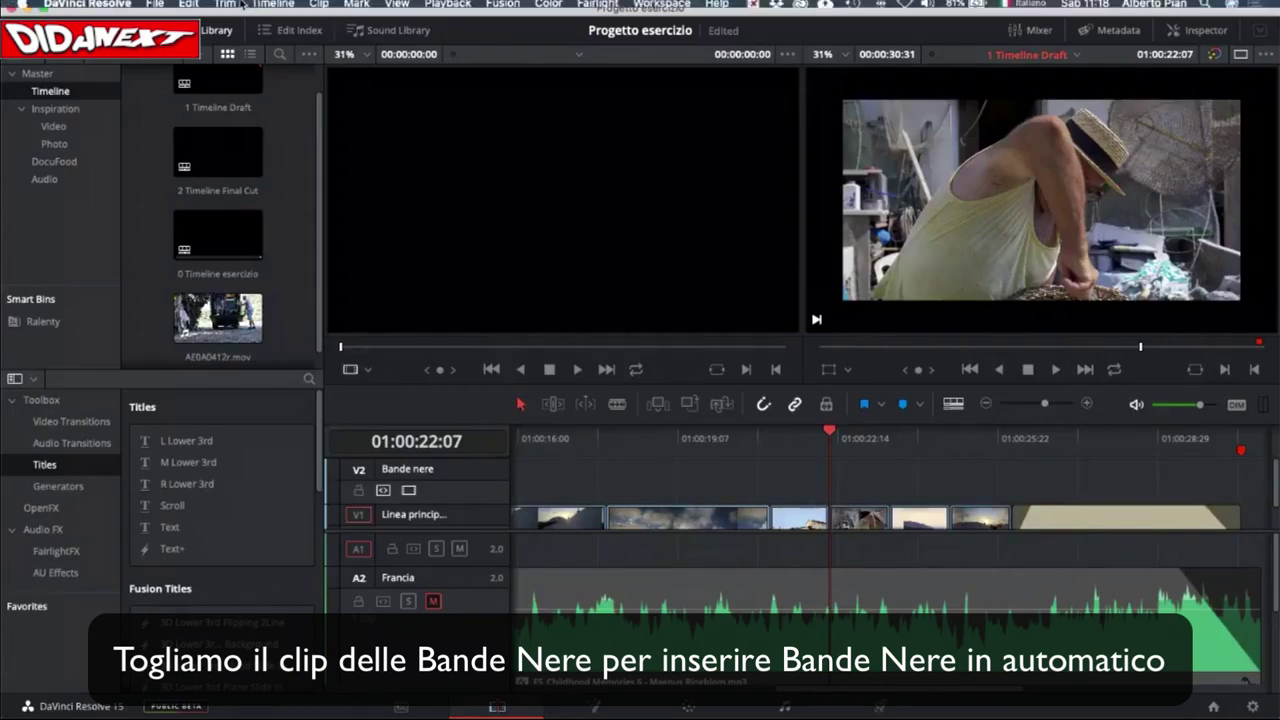
Step: Try the Output Blanking ratios 1.33 and 1.85 on the timeline
left_click(273, 8)
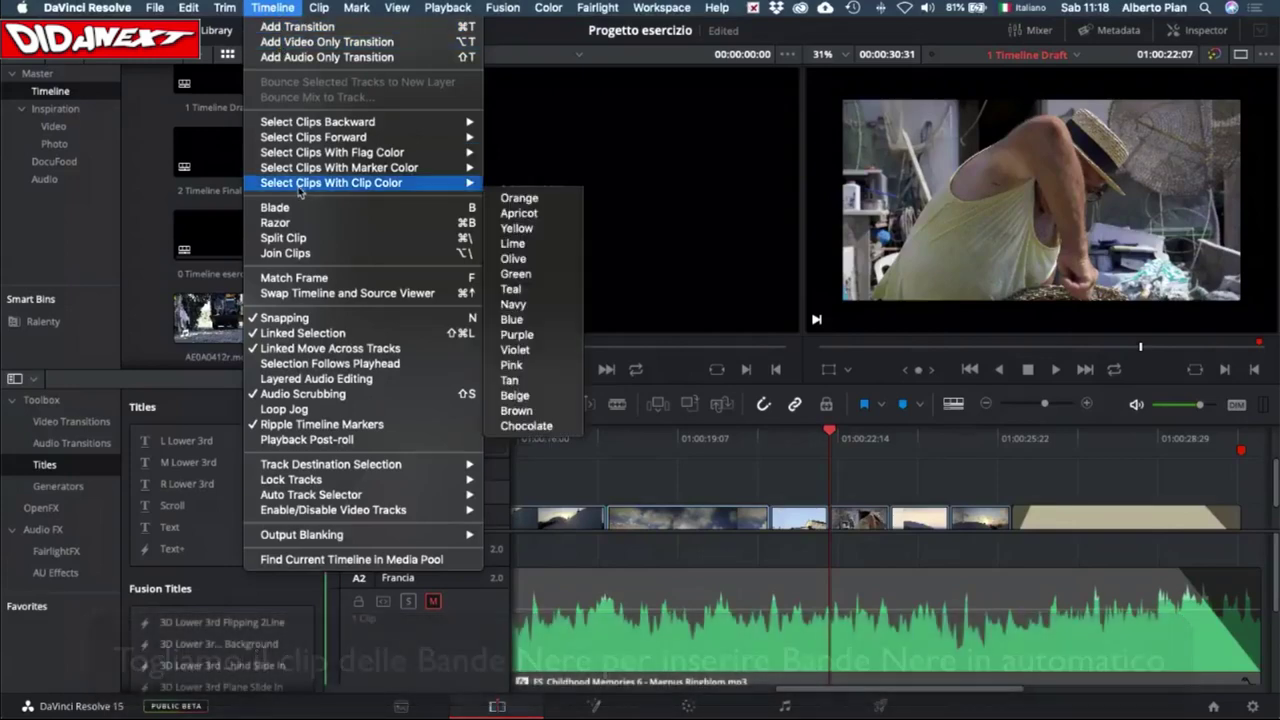
mouse_move(356, 540)
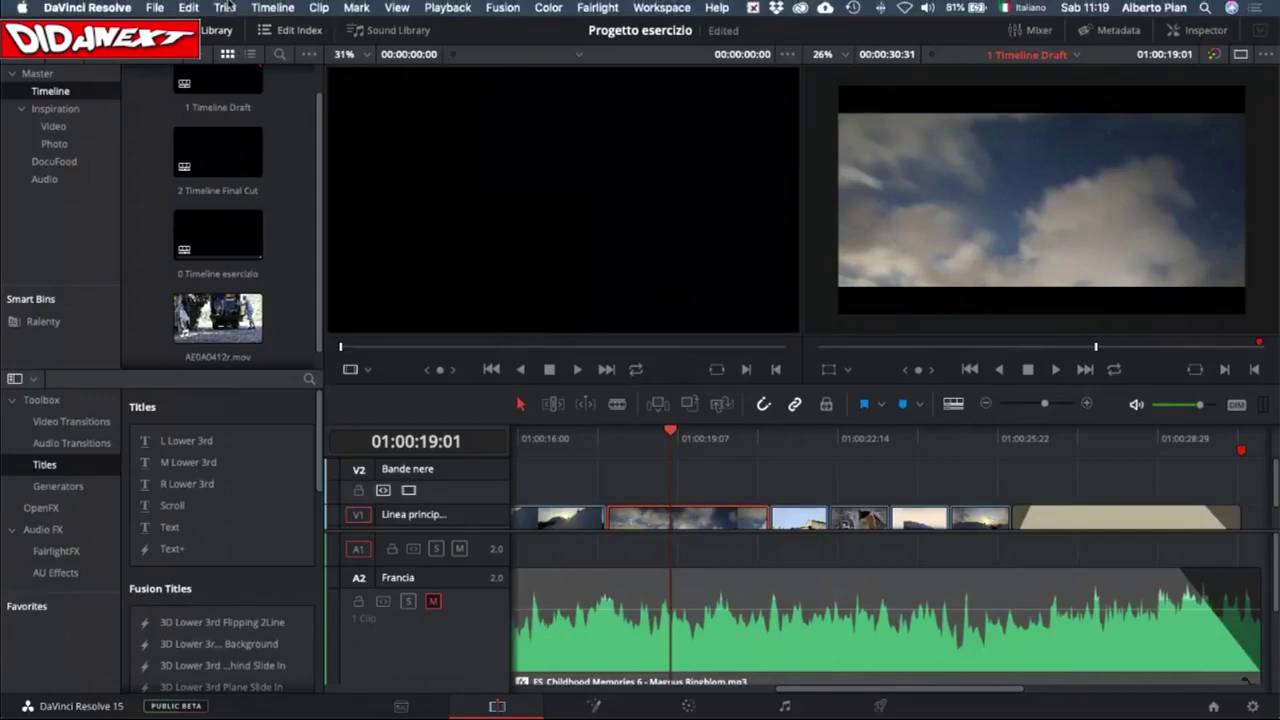
left_click(256, 8)
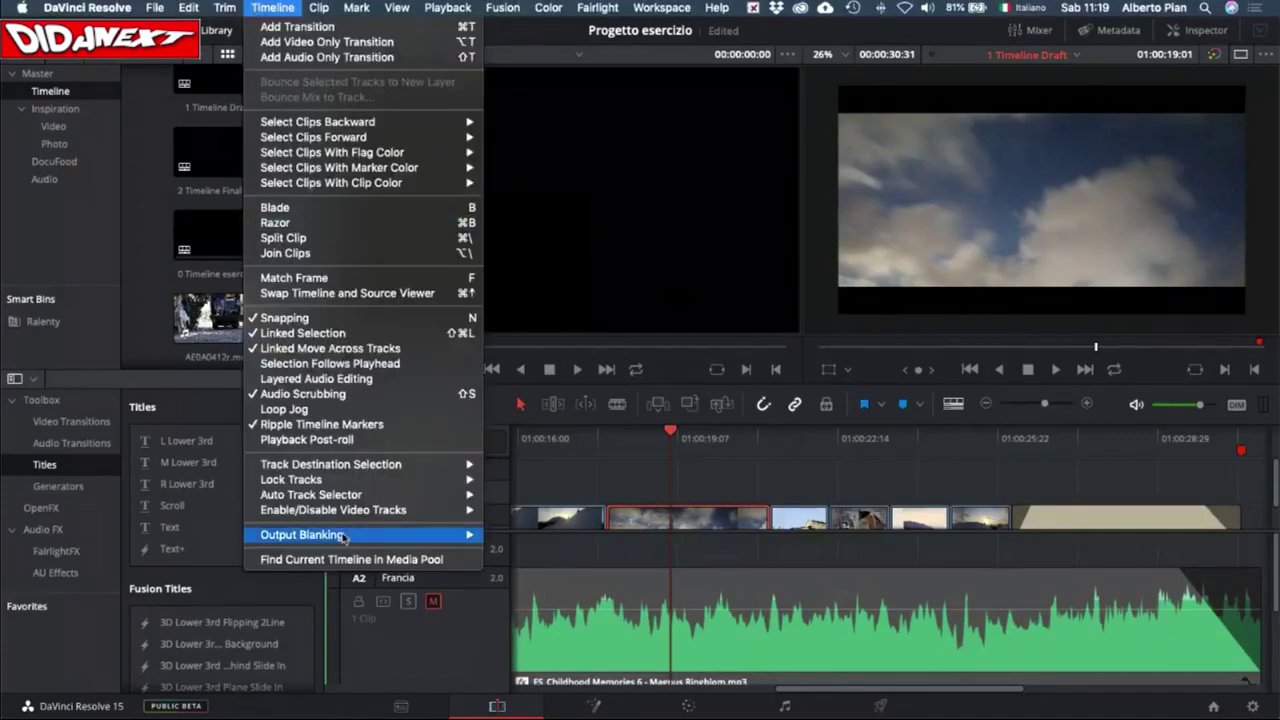
mouse_move(345, 540)
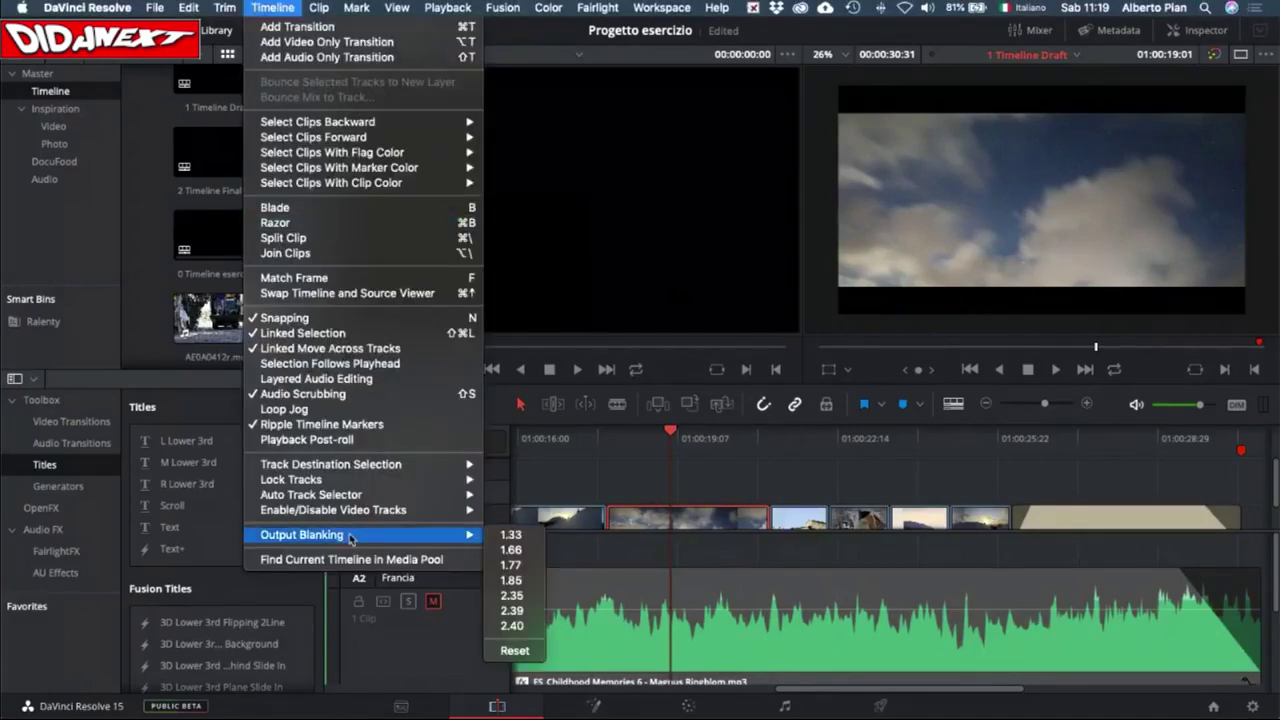
left_click(517, 537)
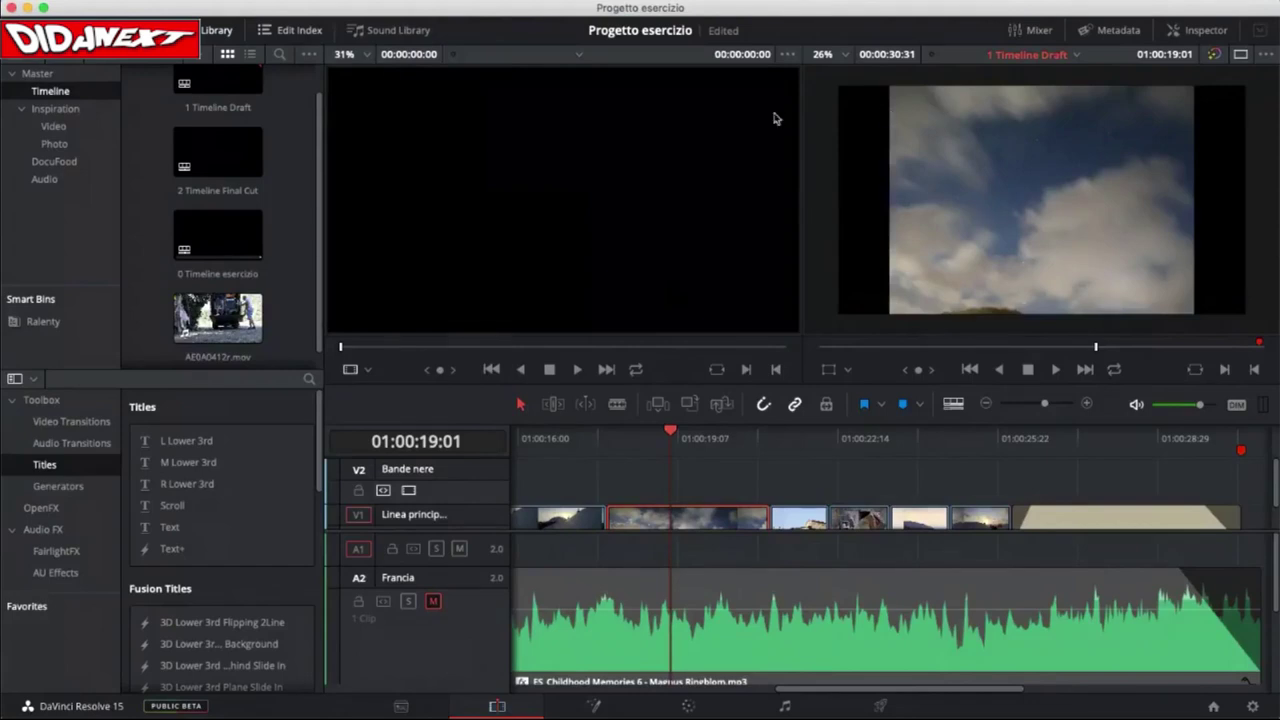
left_click(272, 7)
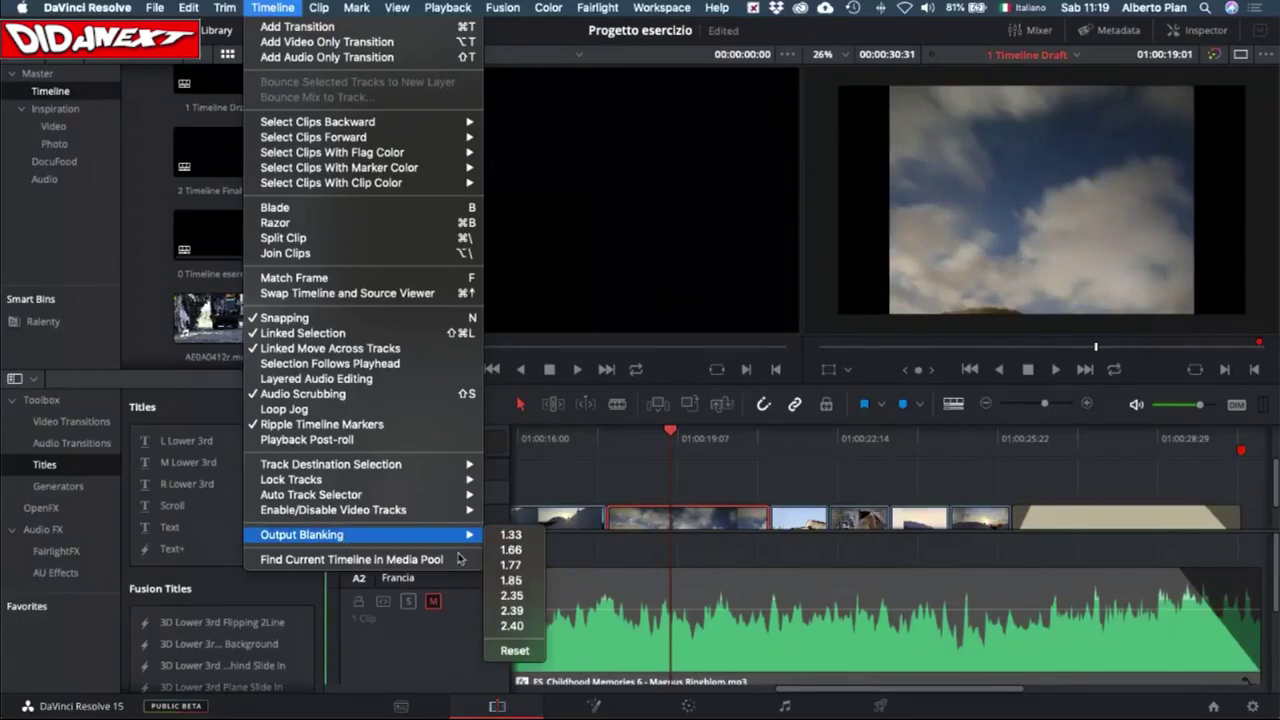
mouse_move(476, 536)
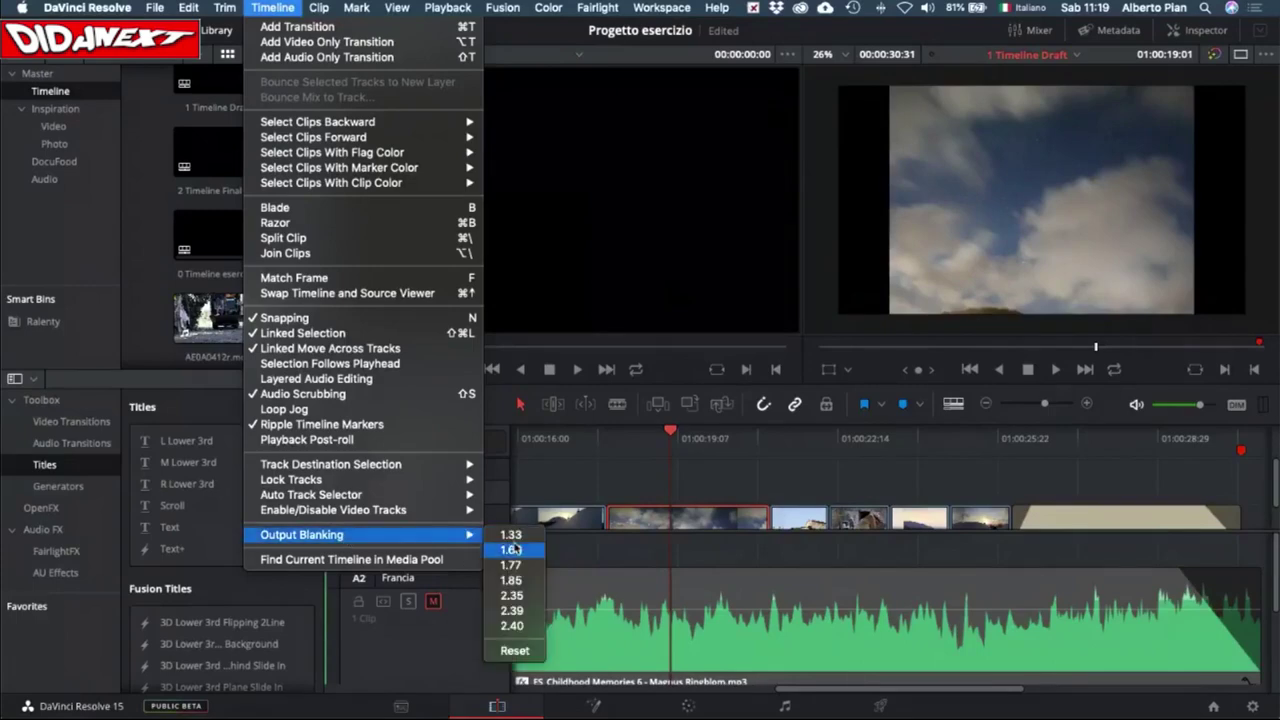
left_click(511, 580)
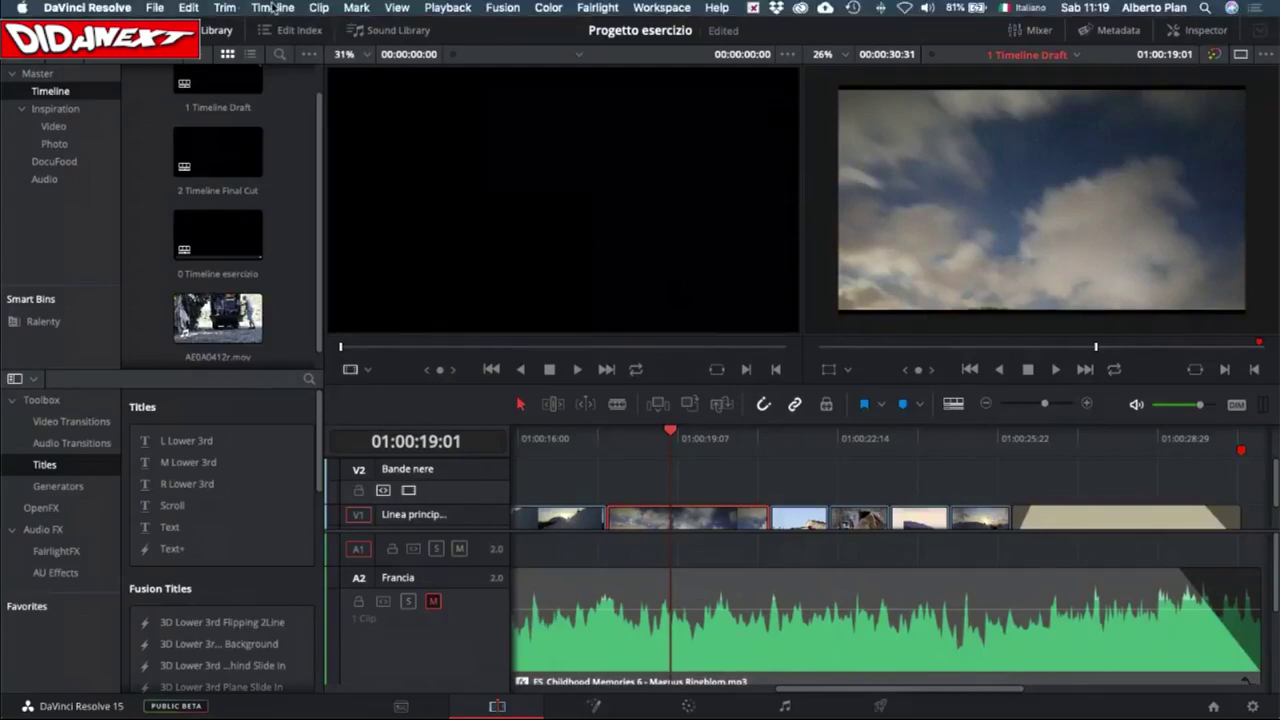
Step: Set the timeline's Output Blanking to 2.39 and move the playhead to 01:00:19:03 on the 05.mov clip
left_click(272, 8)
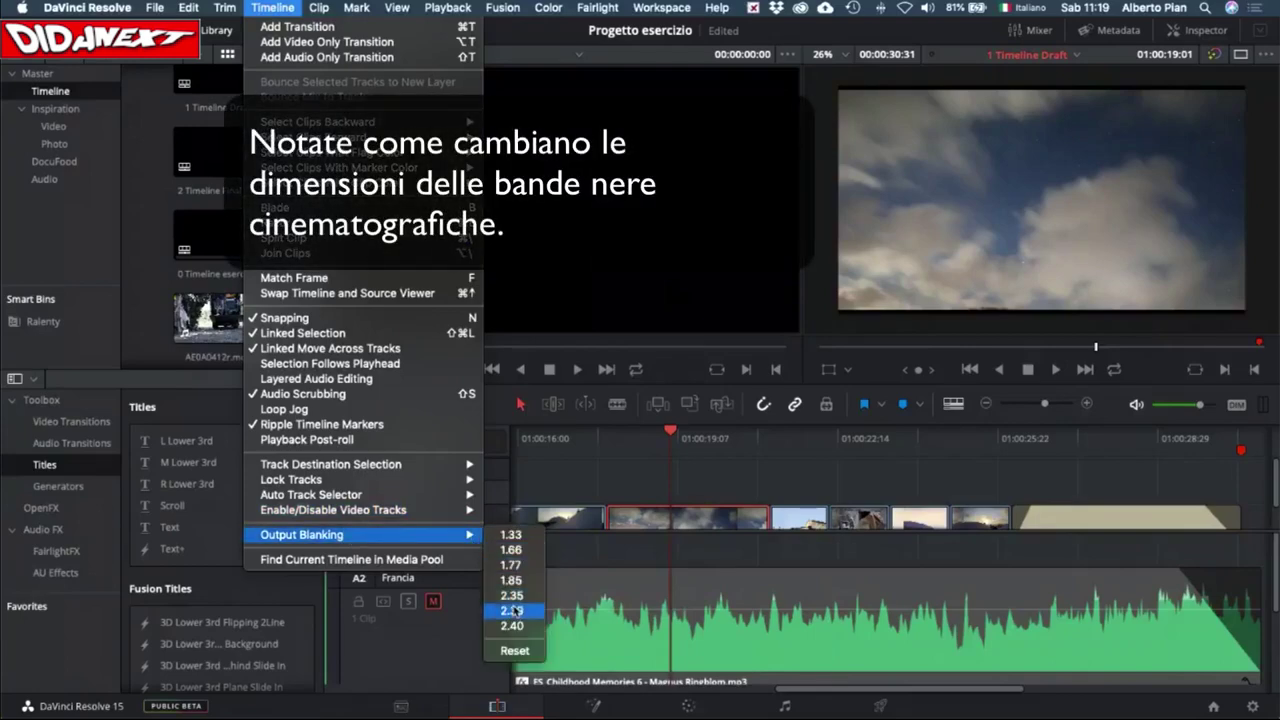
left_click(512, 610)
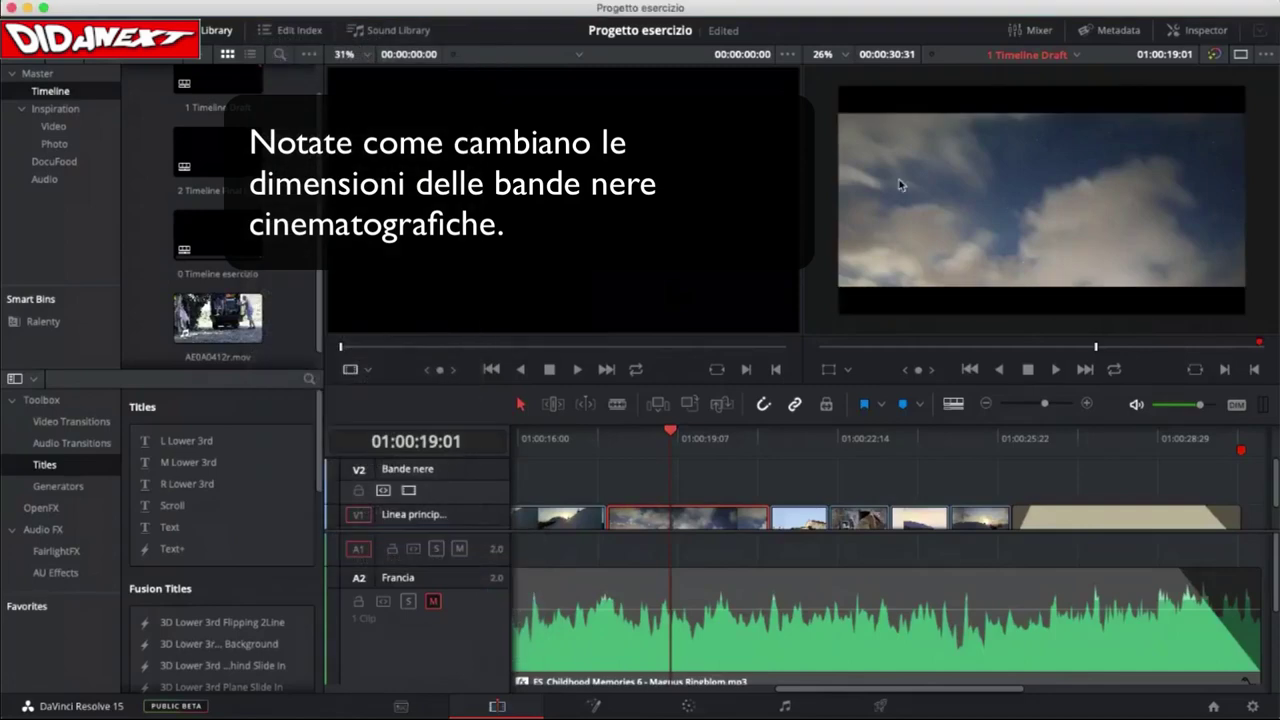
scroll(650, 470, "down", 2)
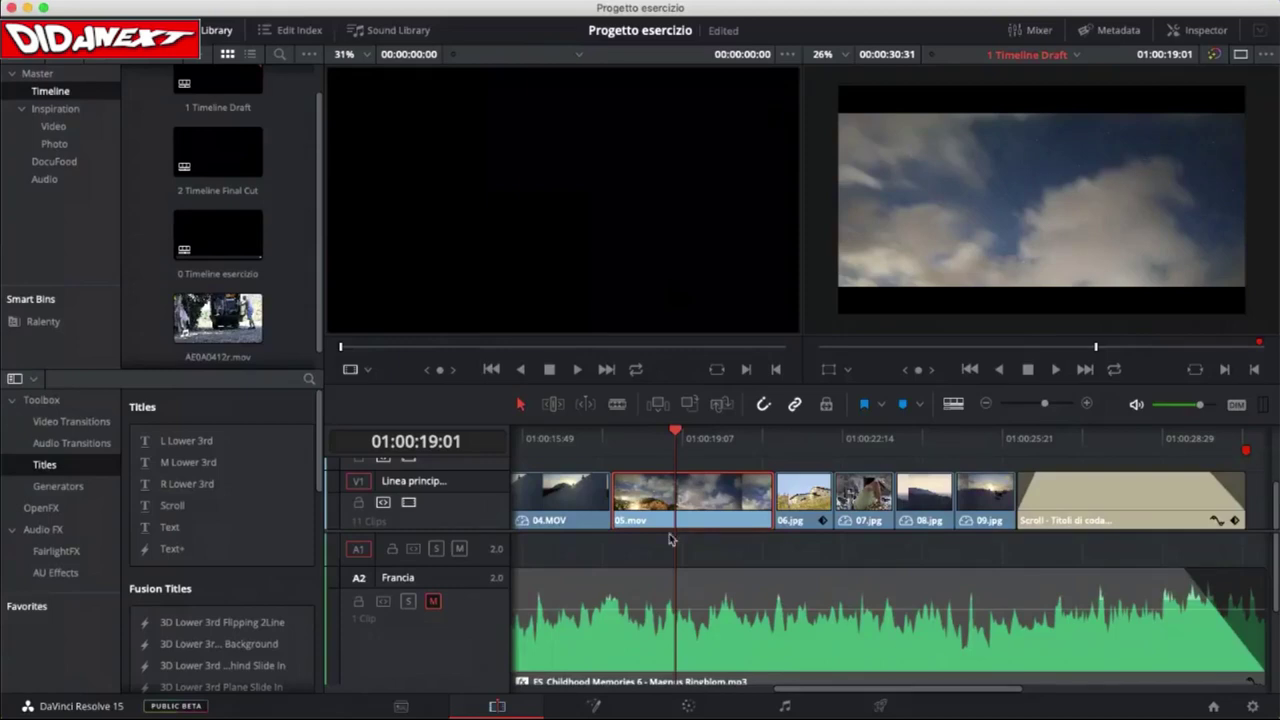
left_click(678, 436)
mouse_move(680, 437)
left_mouse_down()
mouse_move(691, 437)
mouse_move(680, 438)
left_mouse_up()
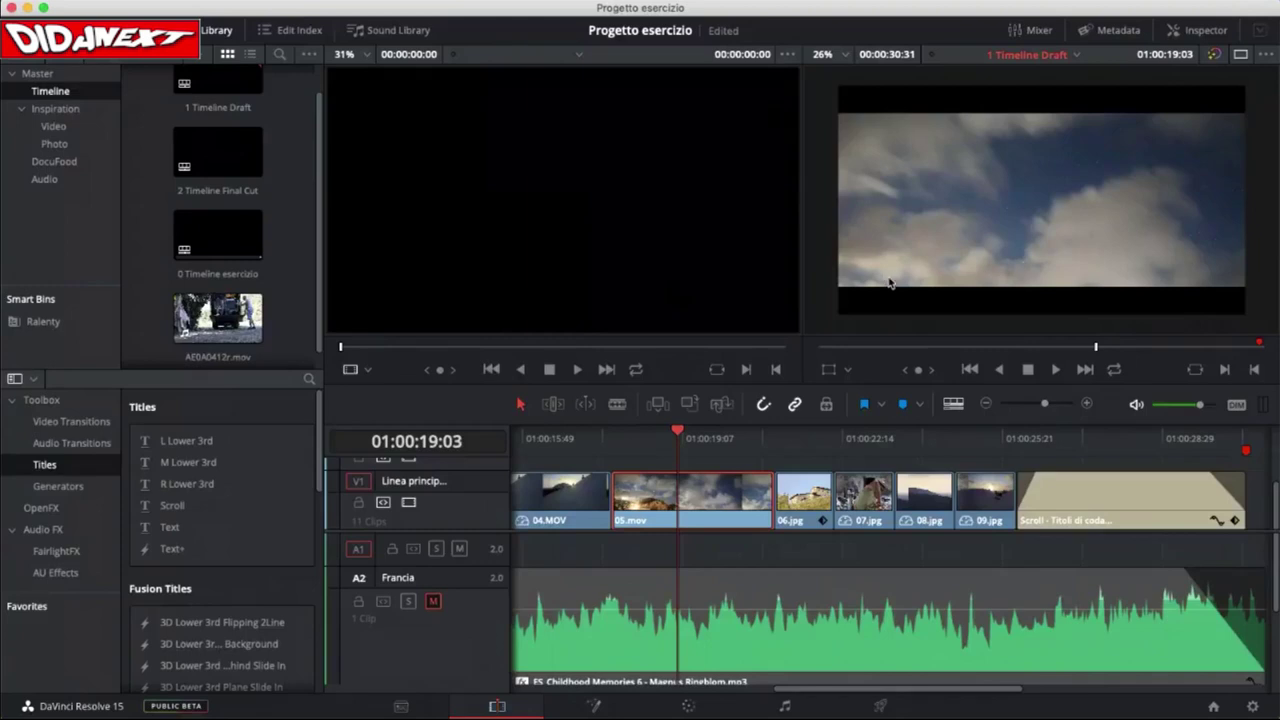
left_click(848, 370)
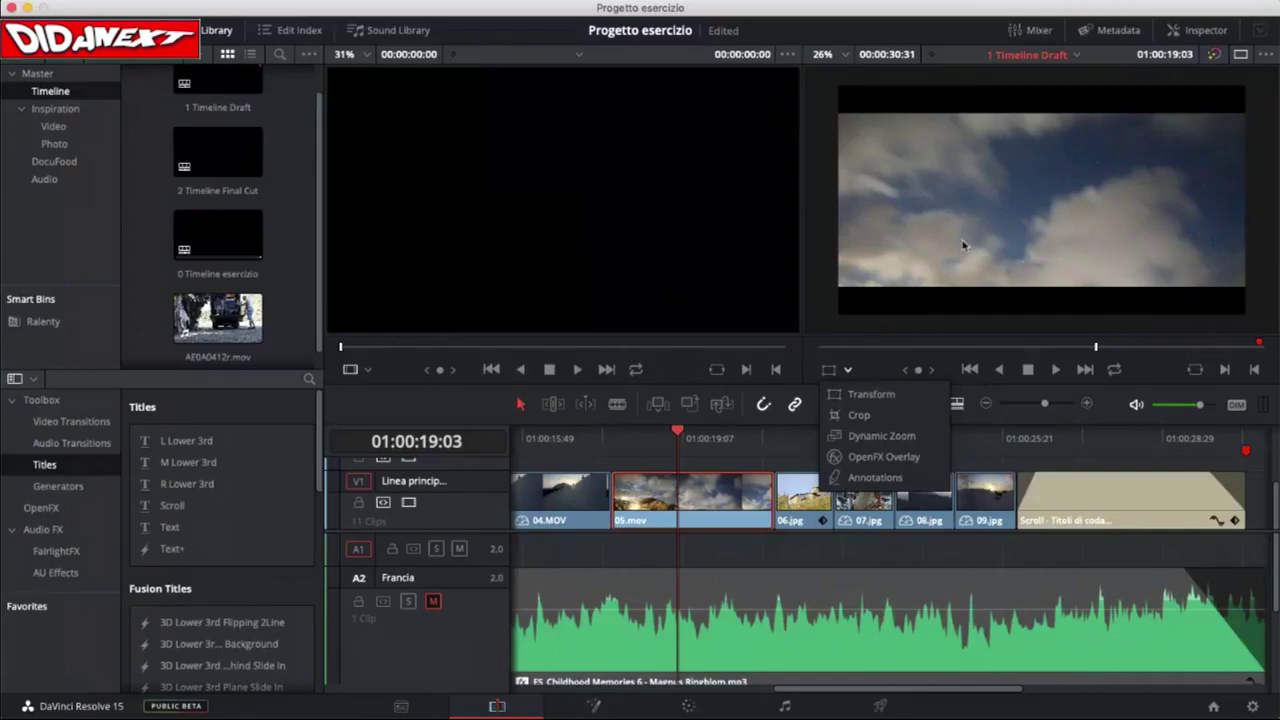
left_click(872, 365)
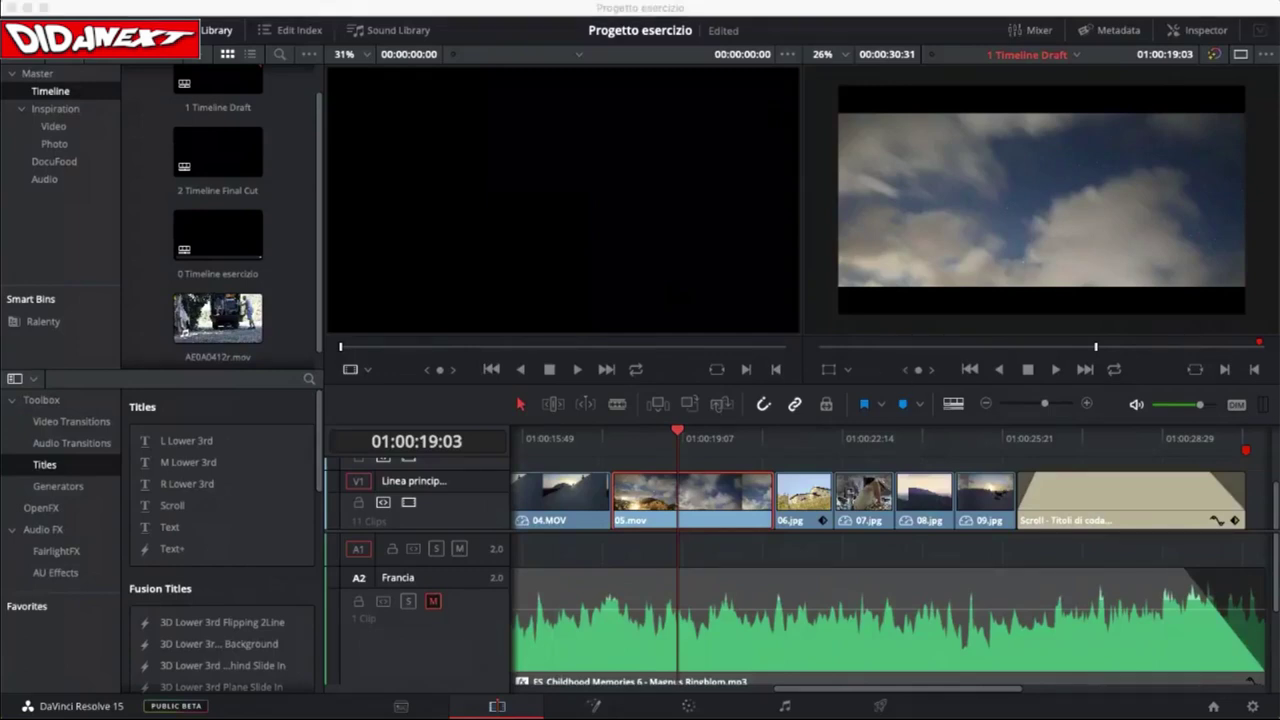
Step: Switch to the Keynote presentation DaVinci.key, show slide 12 on fine-tuning in the timeline, and enlarge the window
left_click_drag(1279, 60, 773, 20)
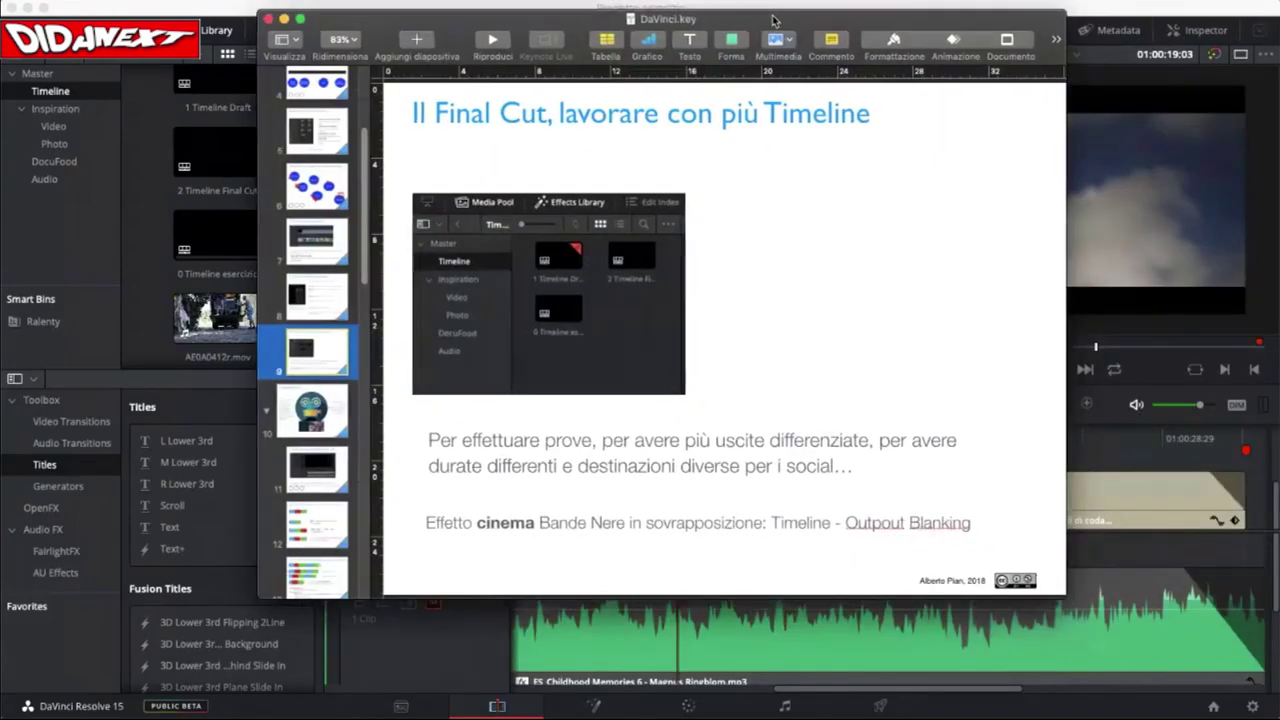
left_click(333, 521)
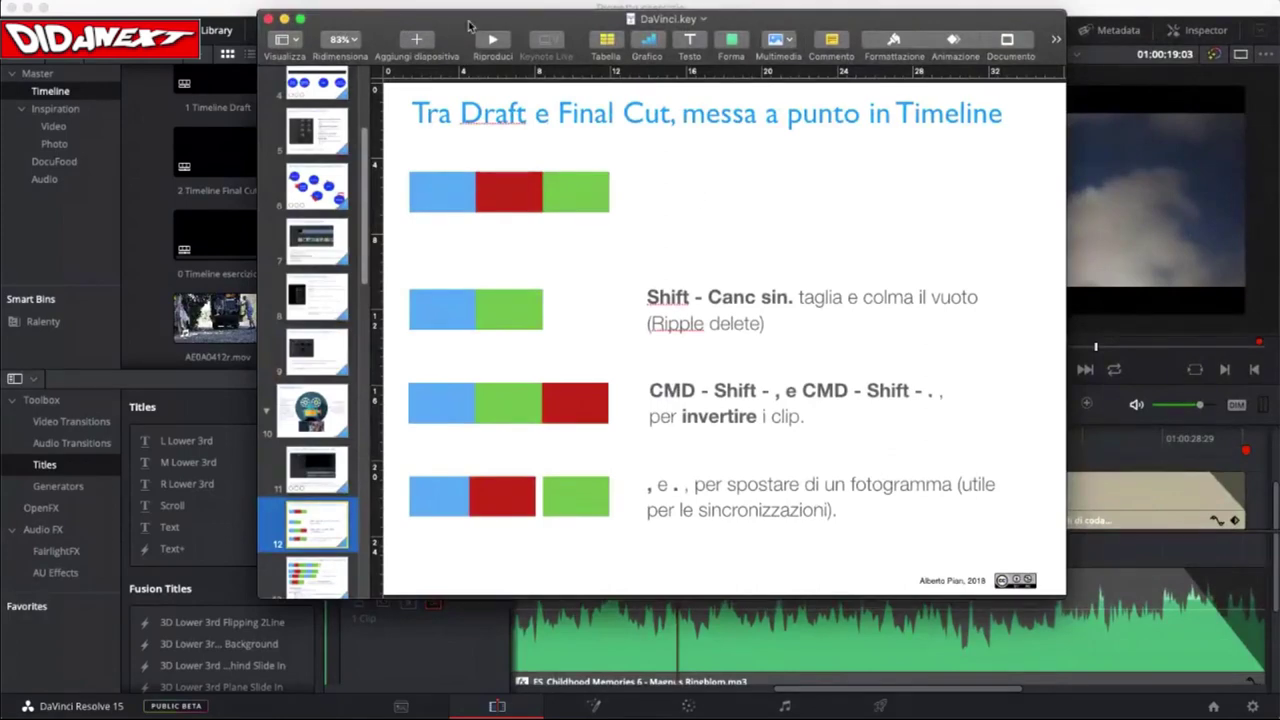
left_click_drag(437, 22, 447, 12)
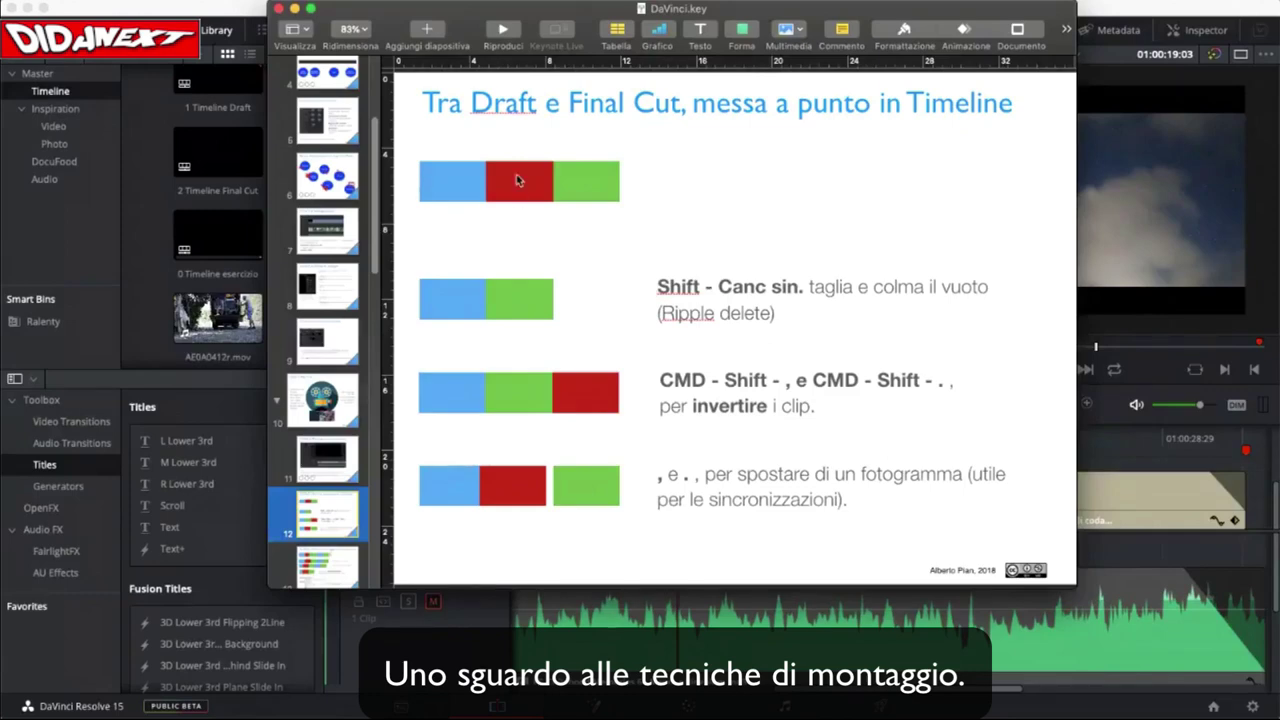
left_click(453, 180)
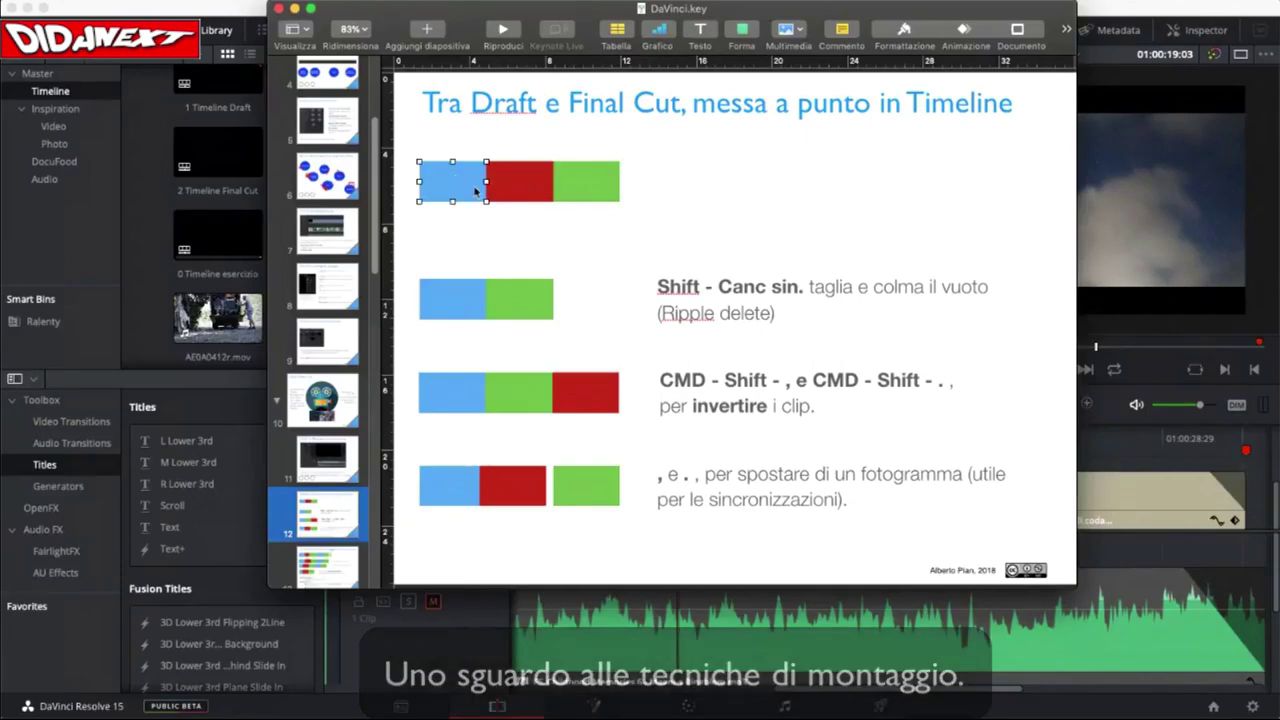
left_click_drag(1076, 588, 1154, 660)
Step: Delete the red rectangle from the first row of coloured blocks on slide 12
left_click(532, 200)
left_click(603, 207)
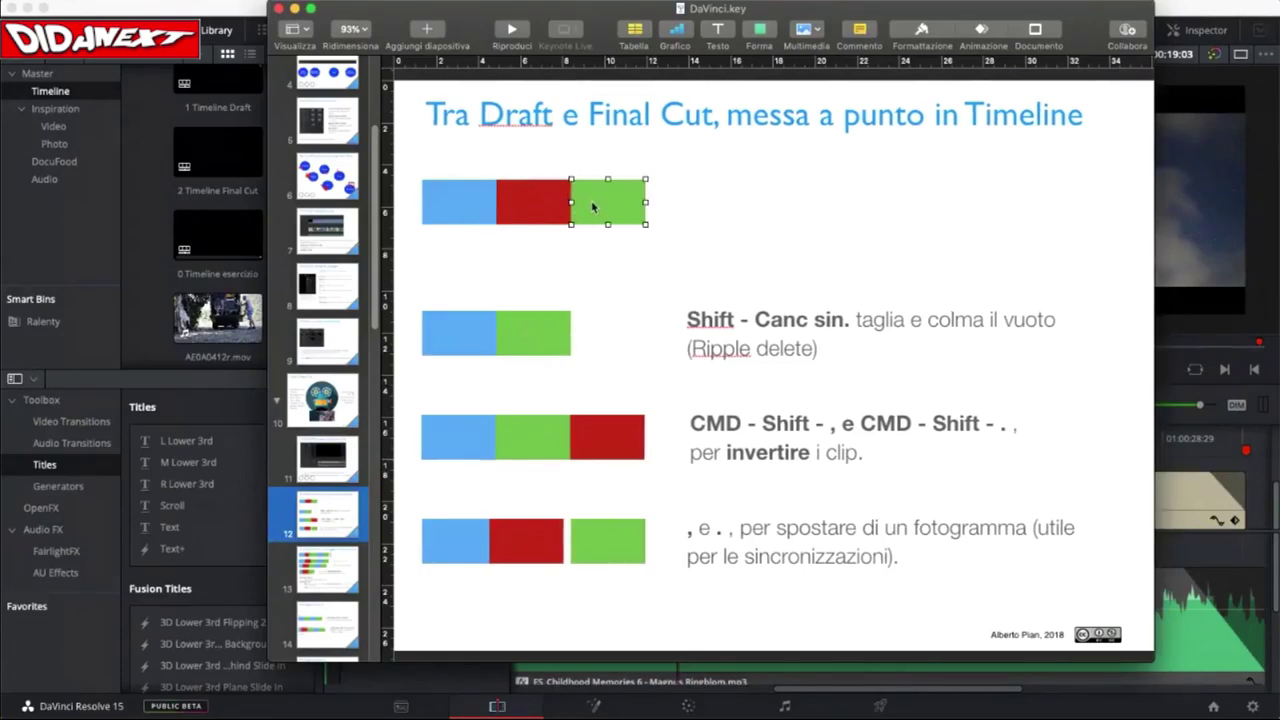
left_click(532, 209)
key("BackSpace")
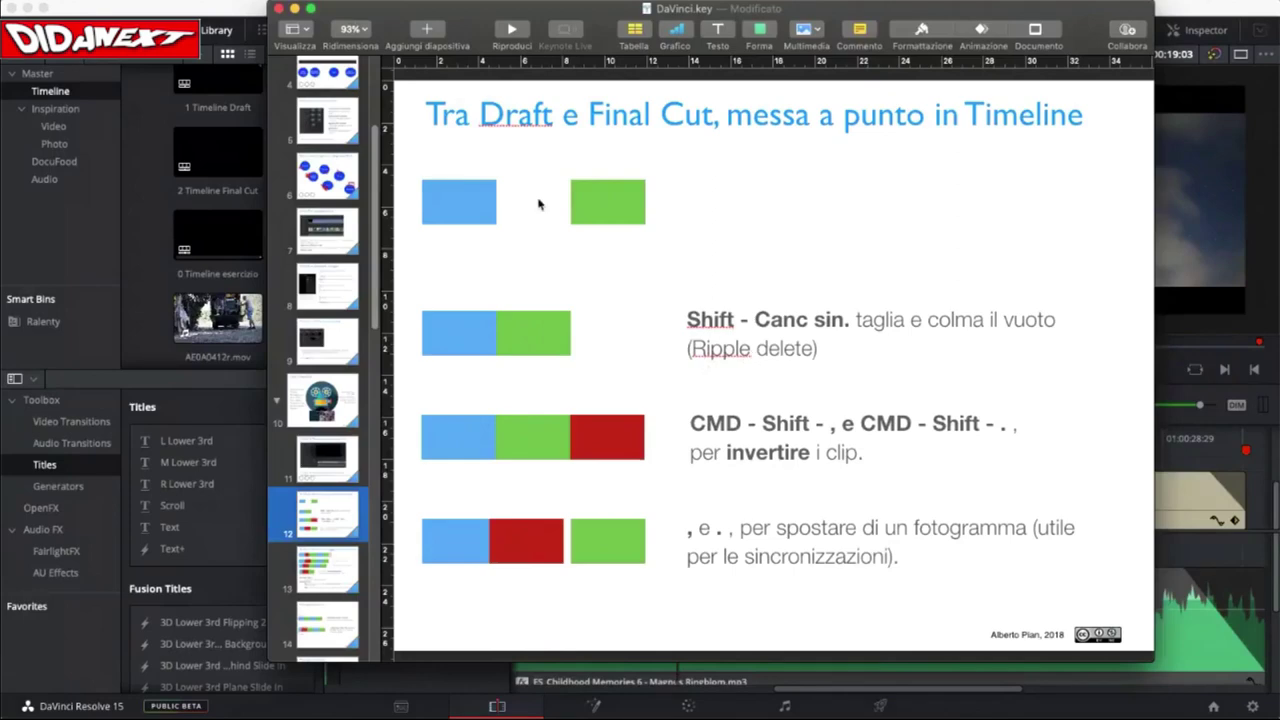
Step: Switch back to DaVinci Resolve and delete the 05.mov clip from track V1, leaving its gap
key("super+Tab")
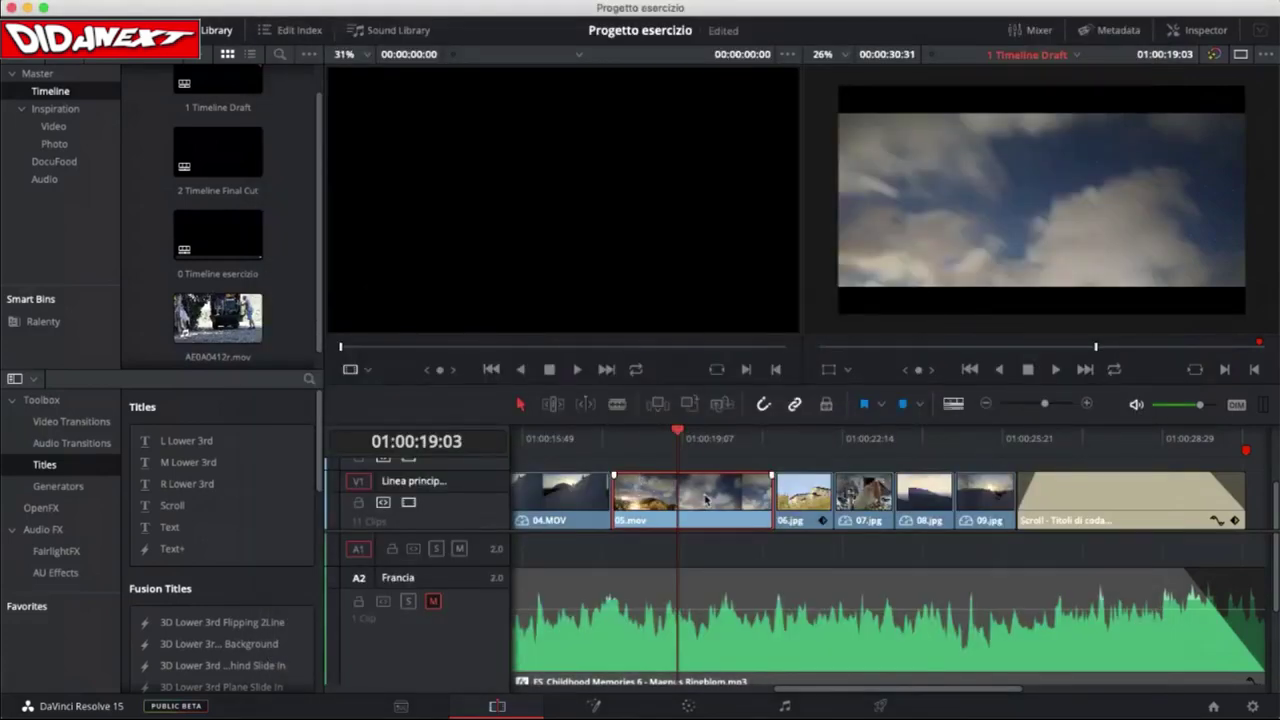
right_click(705, 500)
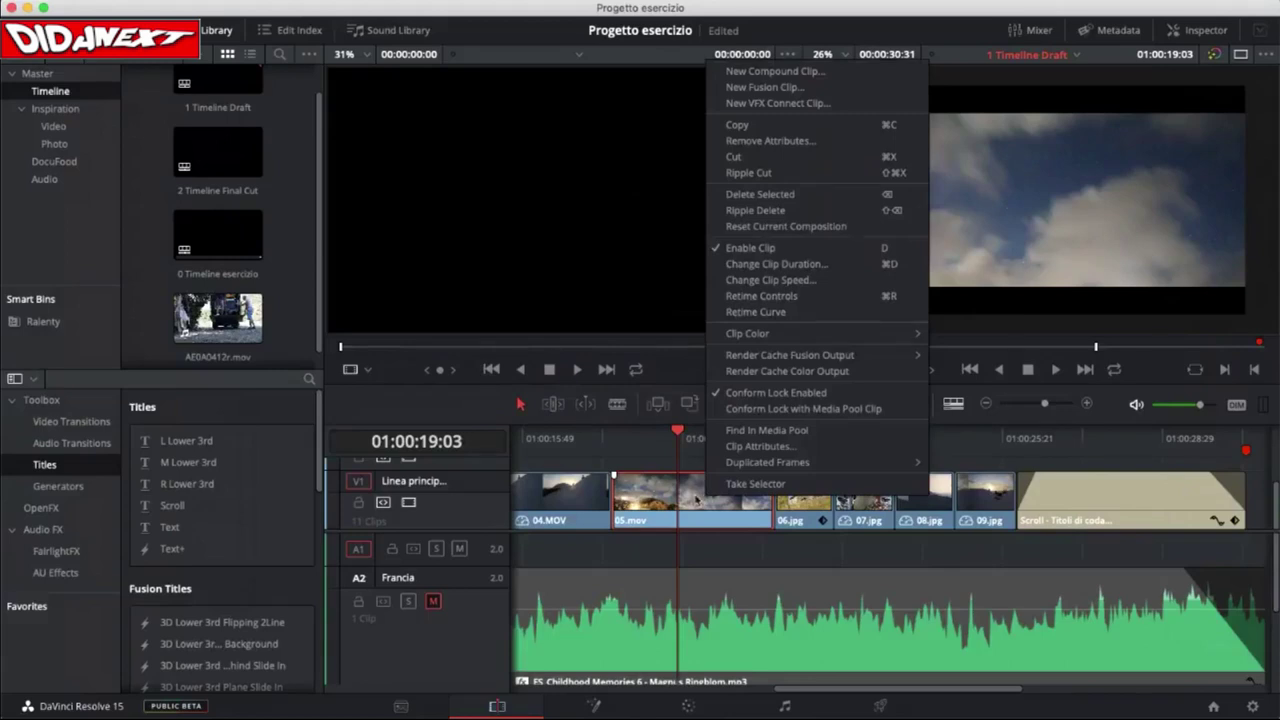
left_click(695, 500)
key("Delete")
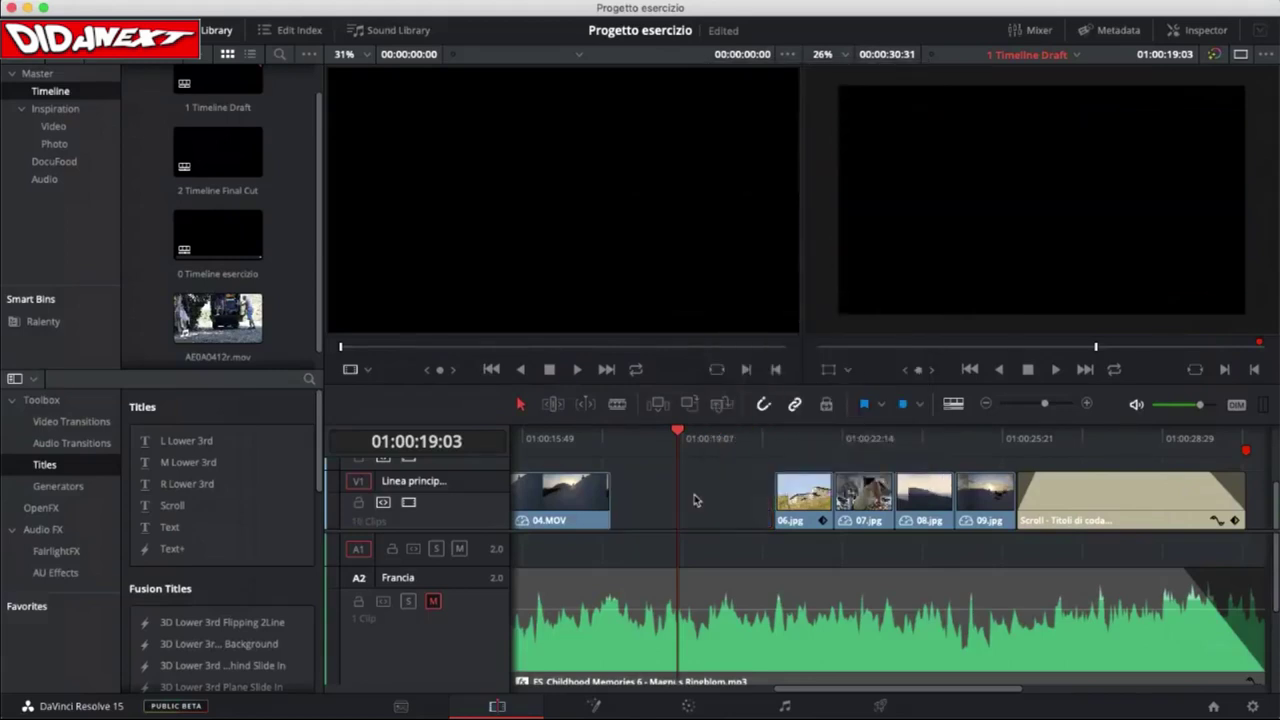
Step: Ripple delete the empty gap between 04.MOV and 06.jpg on track V1
left_click(695, 500)
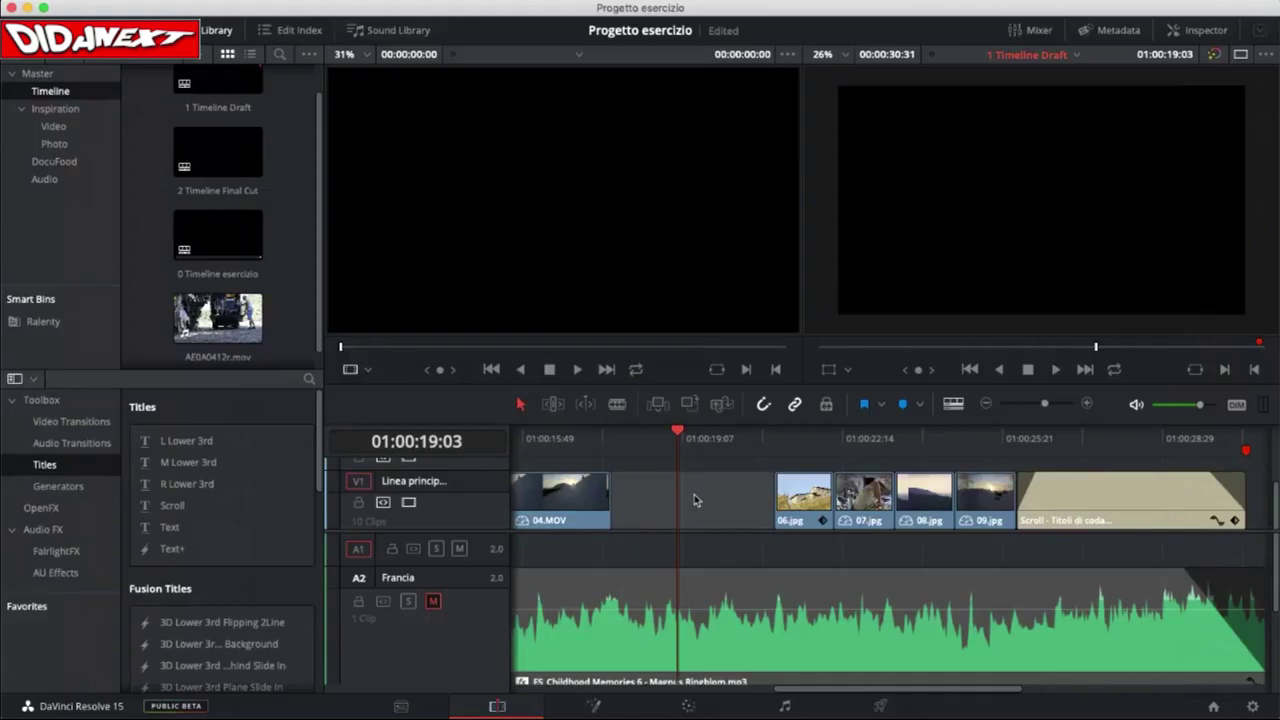
right_click(727, 509)
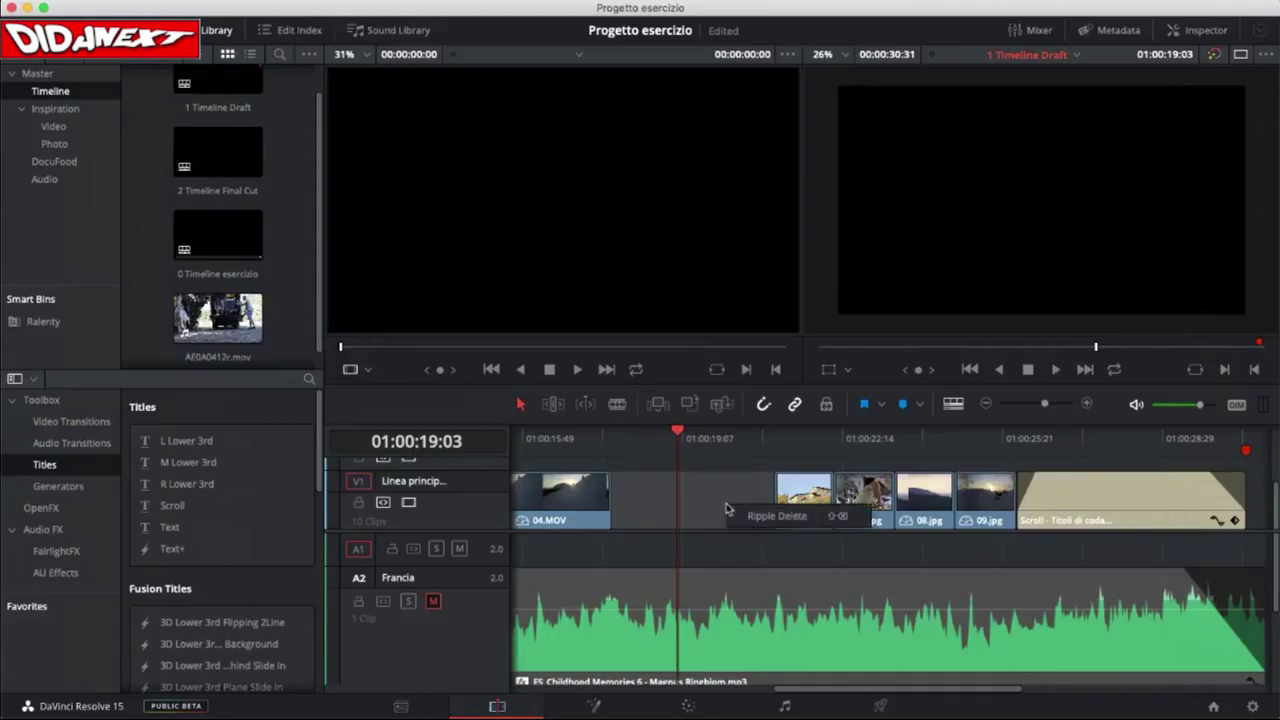
left_click(762, 516)
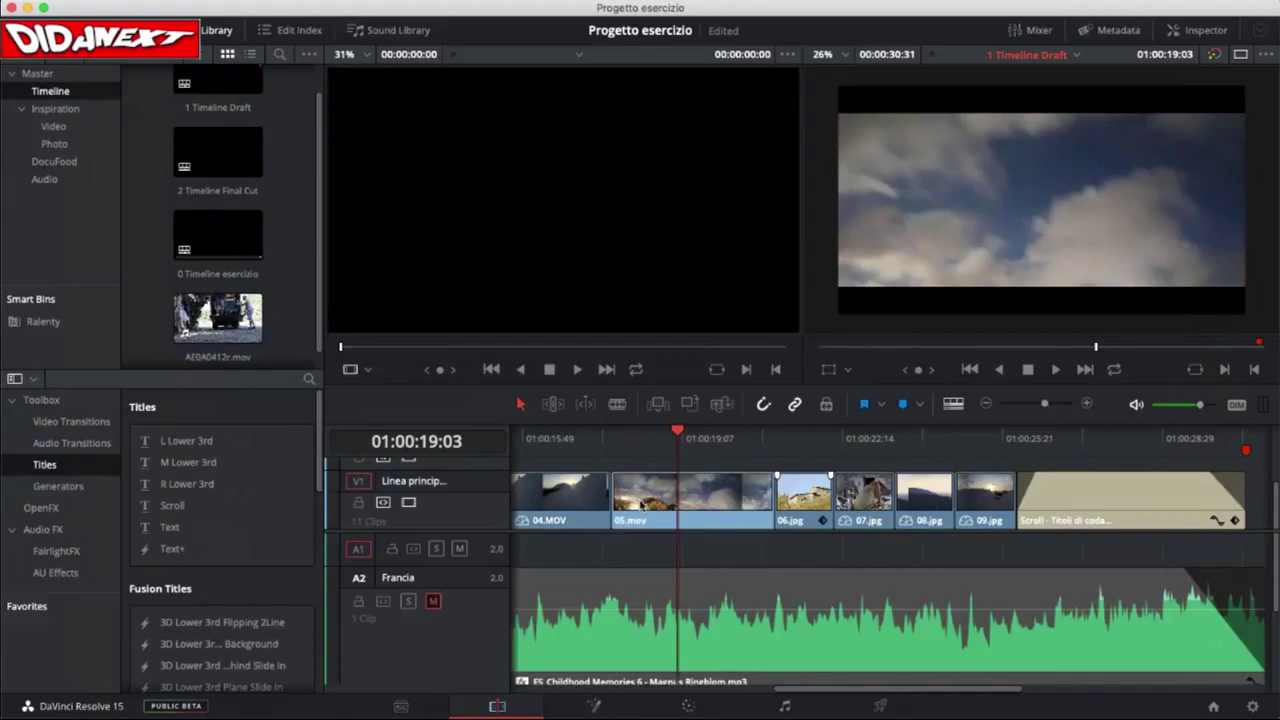
Step: Return to the Keynote presentation and view the clip-swapping example on slide 12
key("super+Tab")
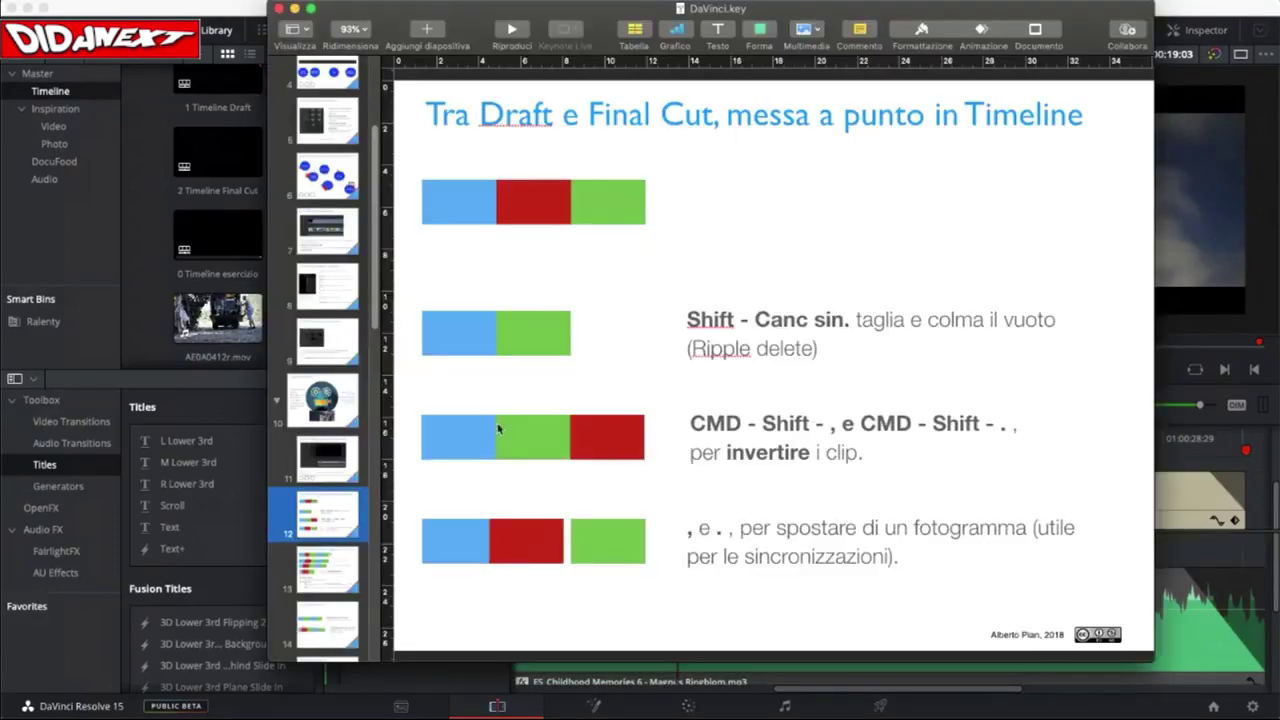
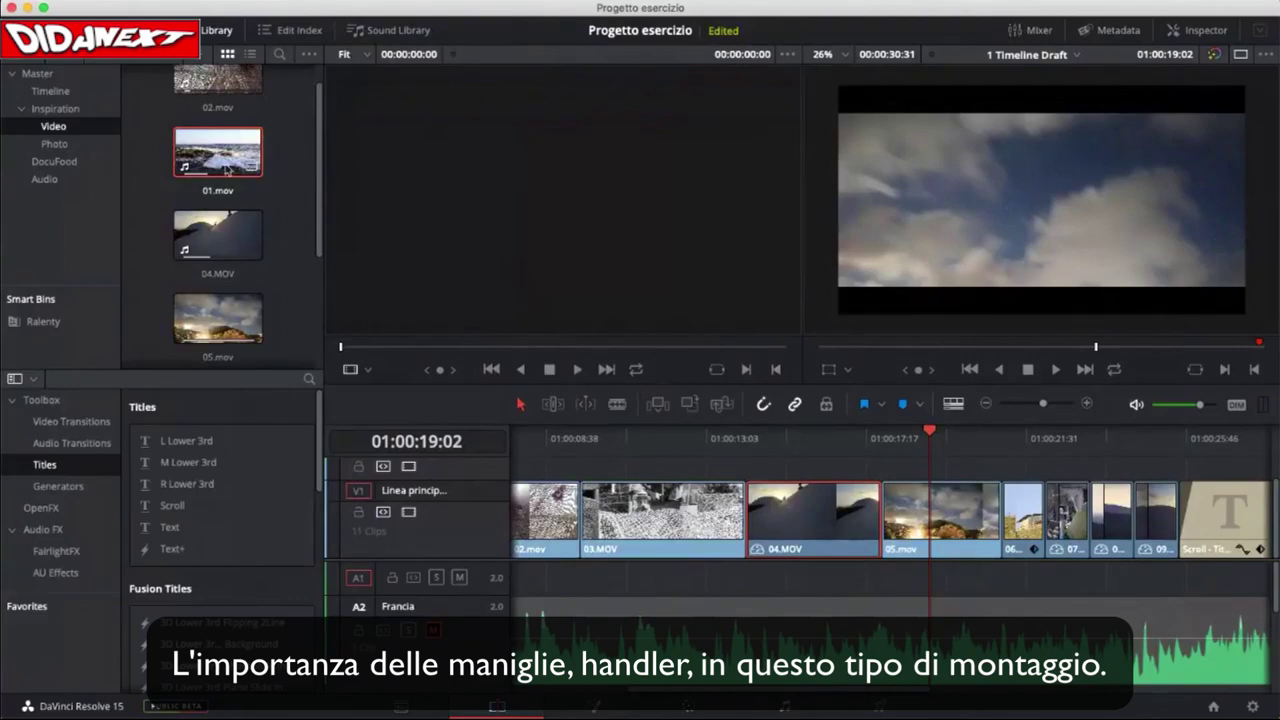
Step: Load 04.MOV from the Video bin into the source viewer and move its playhead to the Out point to examine the handles
left_click(245, 235)
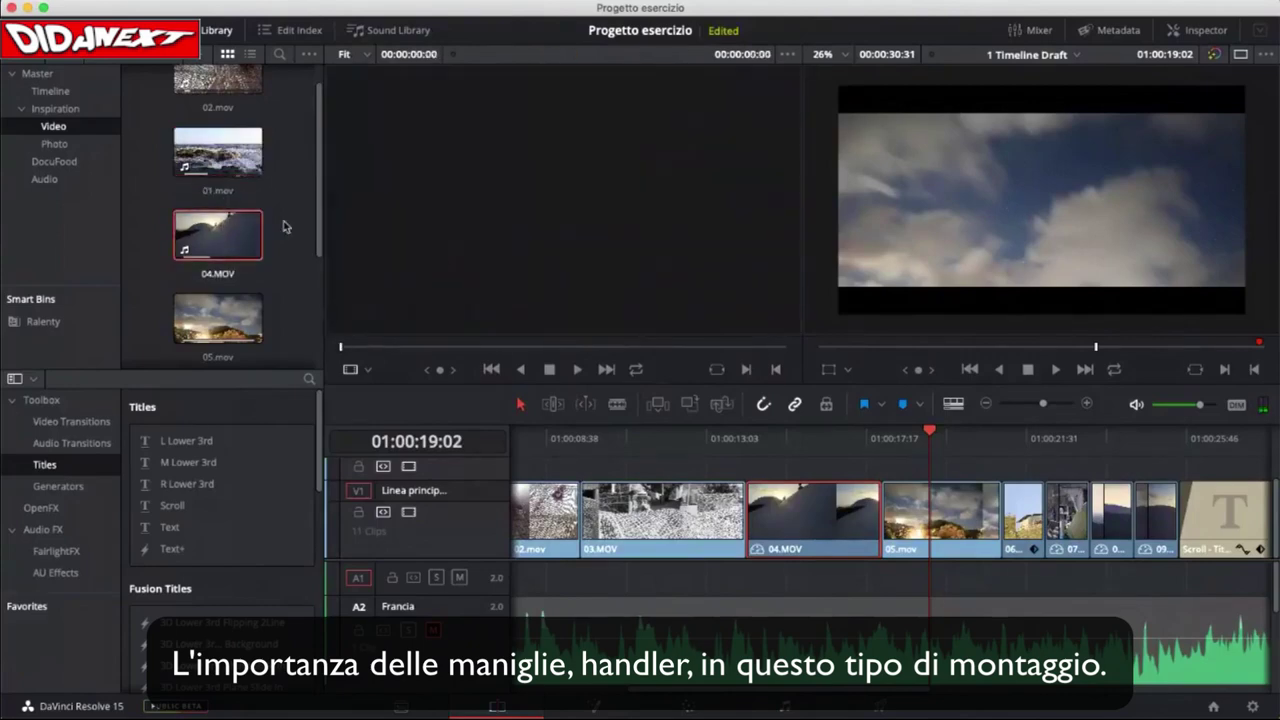
left_click(236, 232)
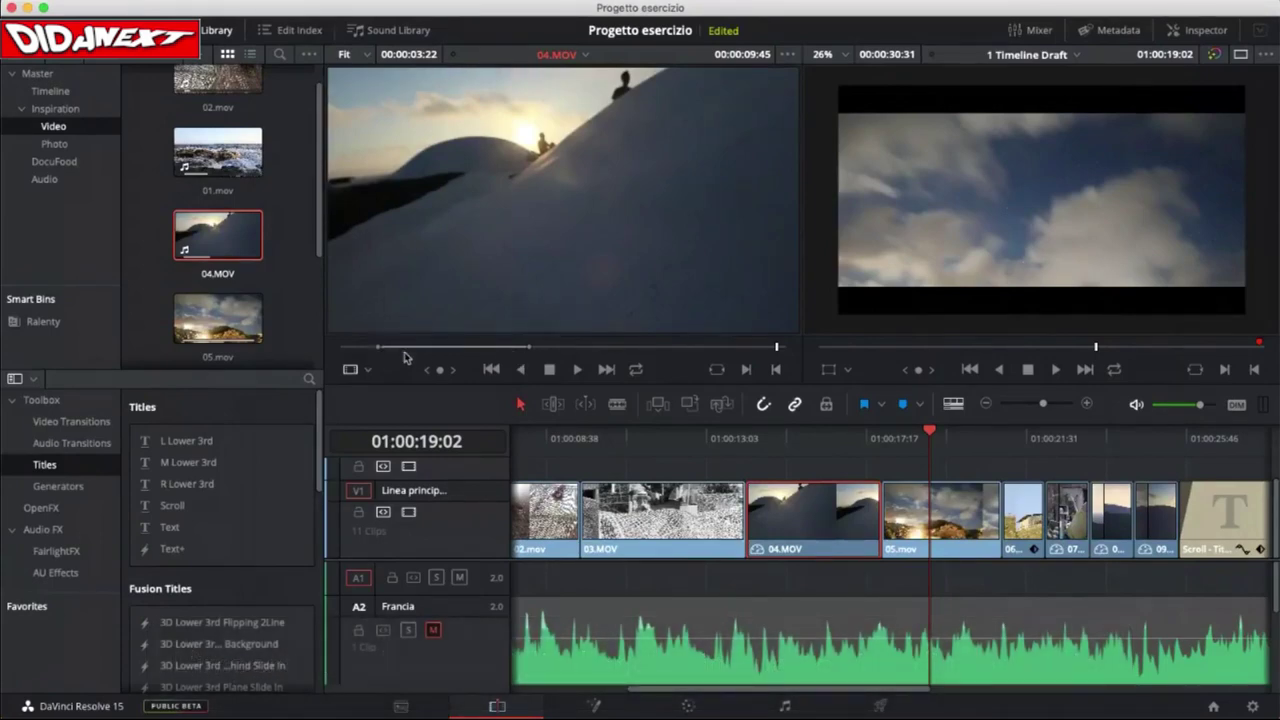
left_click_drag(777, 350, 530, 360)
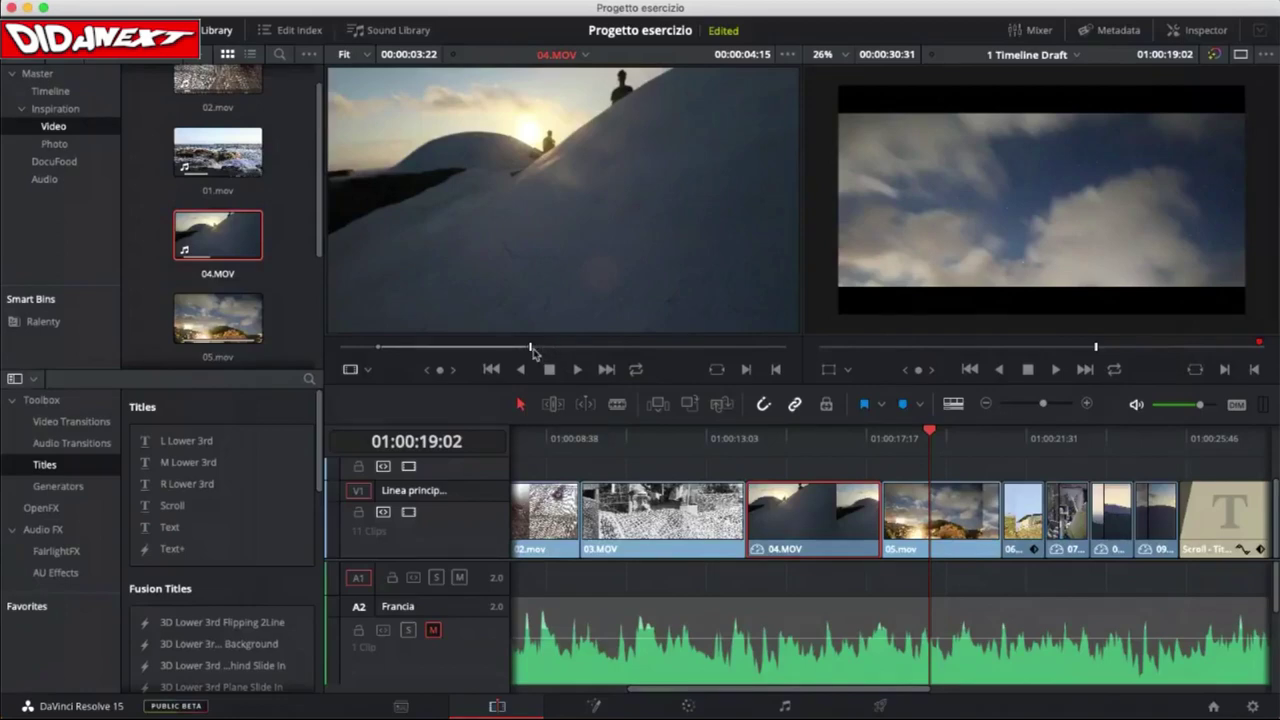
mouse_move(531, 348)
left_mouse_down()
mouse_move(650, 350)
mouse_move(528, 348)
left_mouse_up()
Step: Slip the 04.MOV clip on track V1 in Trim mode, and switch to slide 13 of the Keynote presentation
key("t")
mouse_move(794, 500)
left_mouse_down()
mouse_move(855, 516)
mouse_move(789, 516)
left_mouse_up()
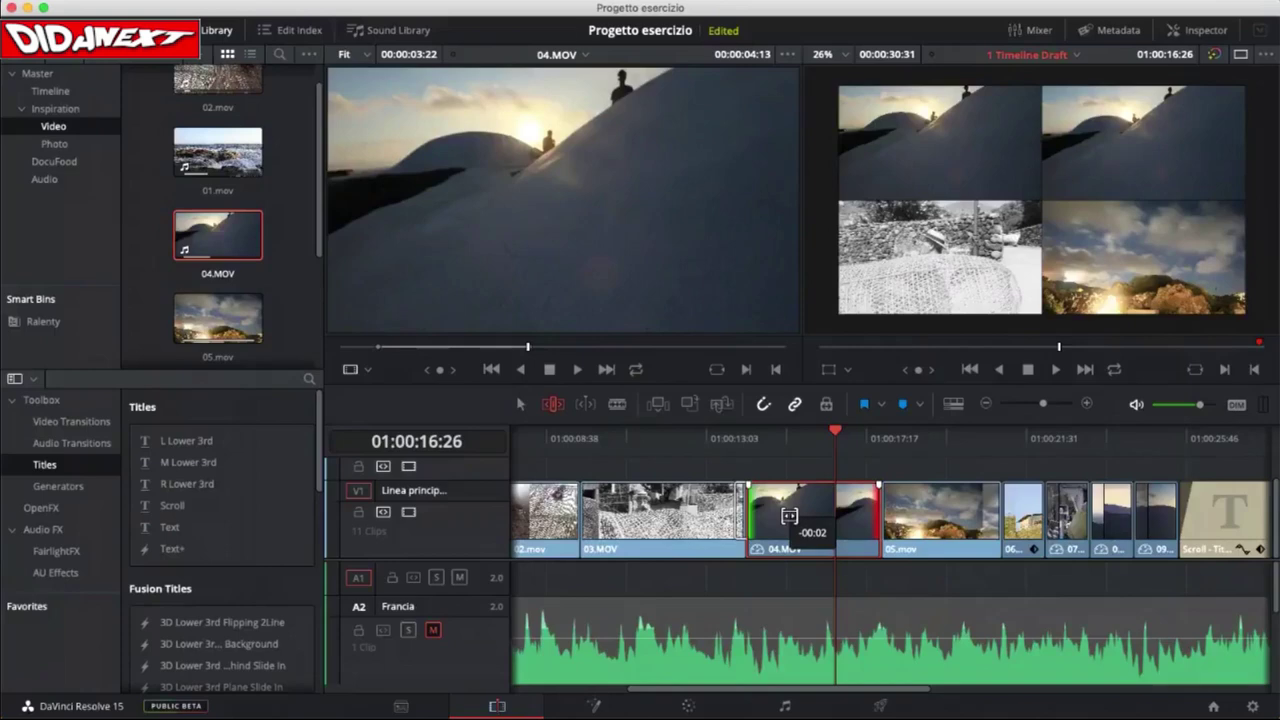
left_click_drag(789, 516, 815, 523)
key("super+Tab")
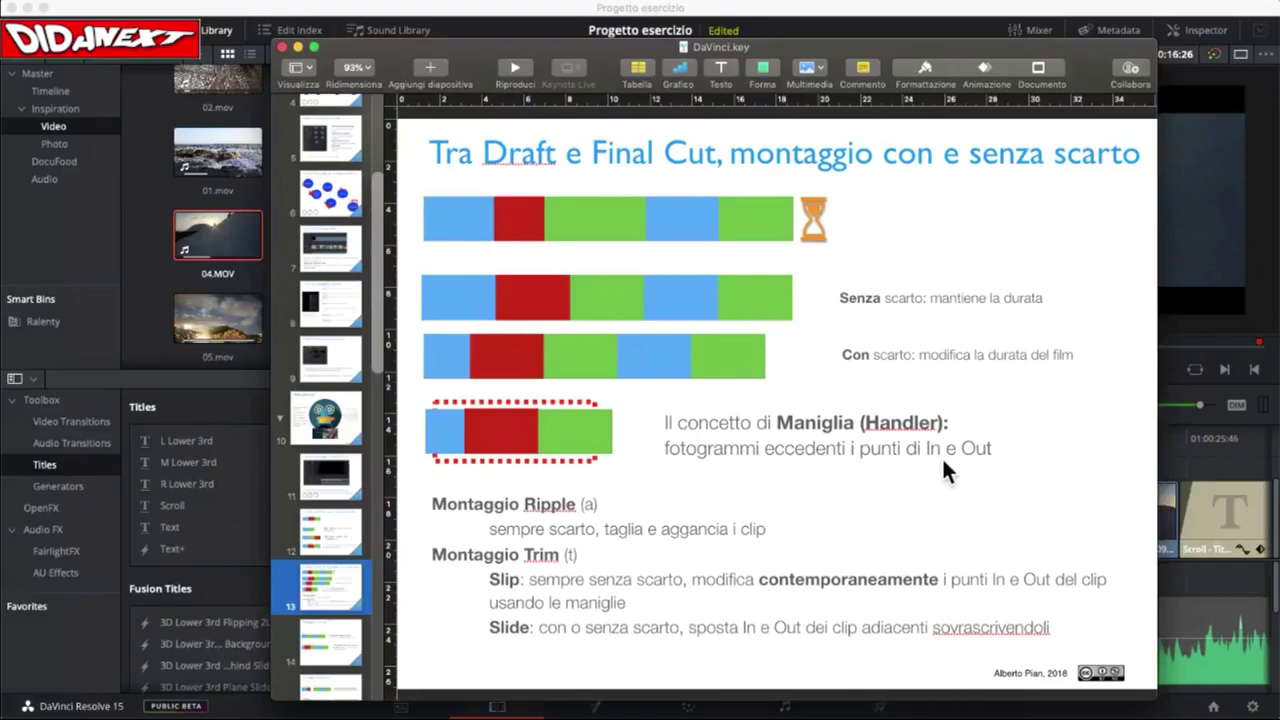
Step: Switch back to DaVinci Resolve, return to Selection mode and check the start, end and middle of 04.MOV on track V1
key("super+Tab")
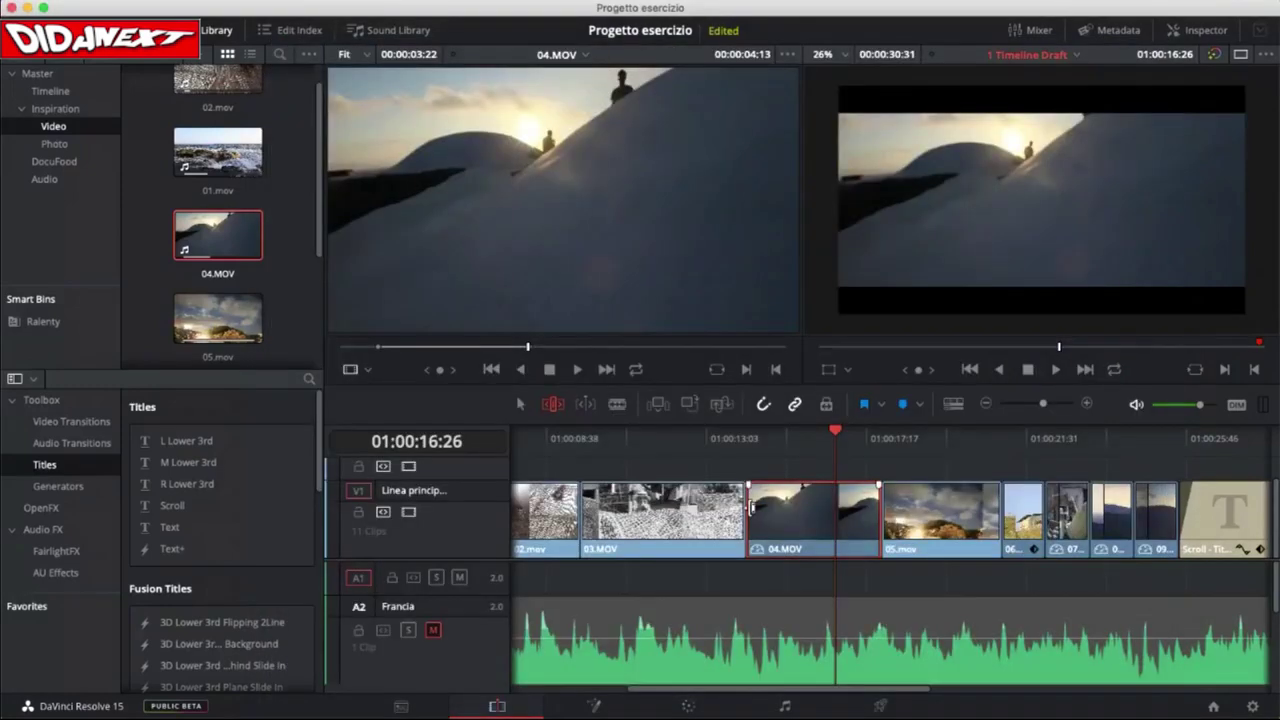
mouse_move(749, 506)
key("a")
left_click_drag(838, 436, 751, 447)
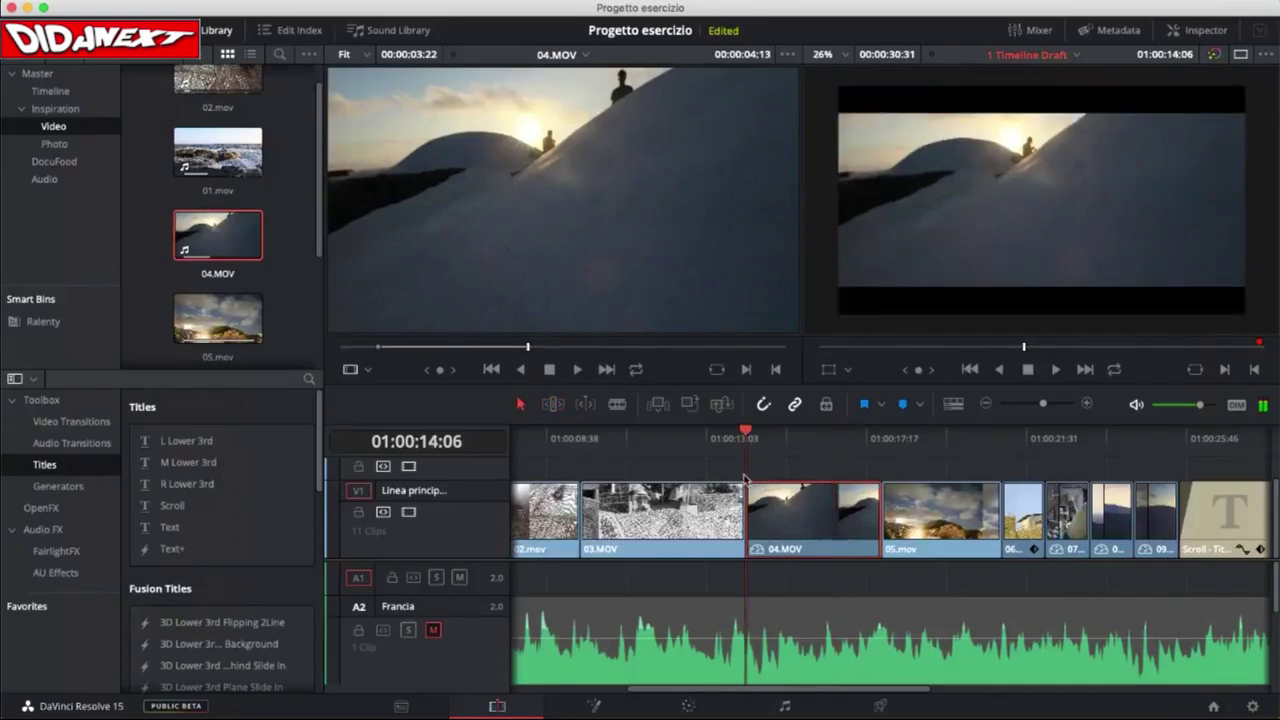
left_click(846, 438)
left_click(881, 440)
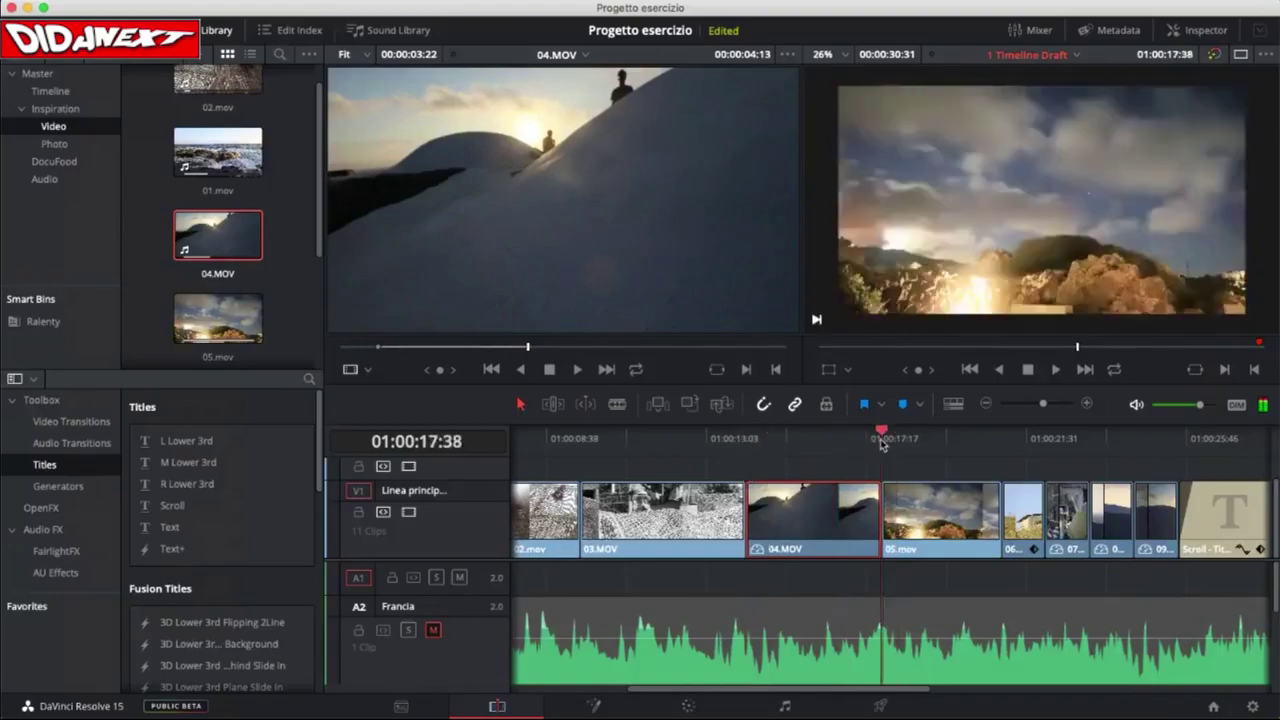
left_click(807, 450)
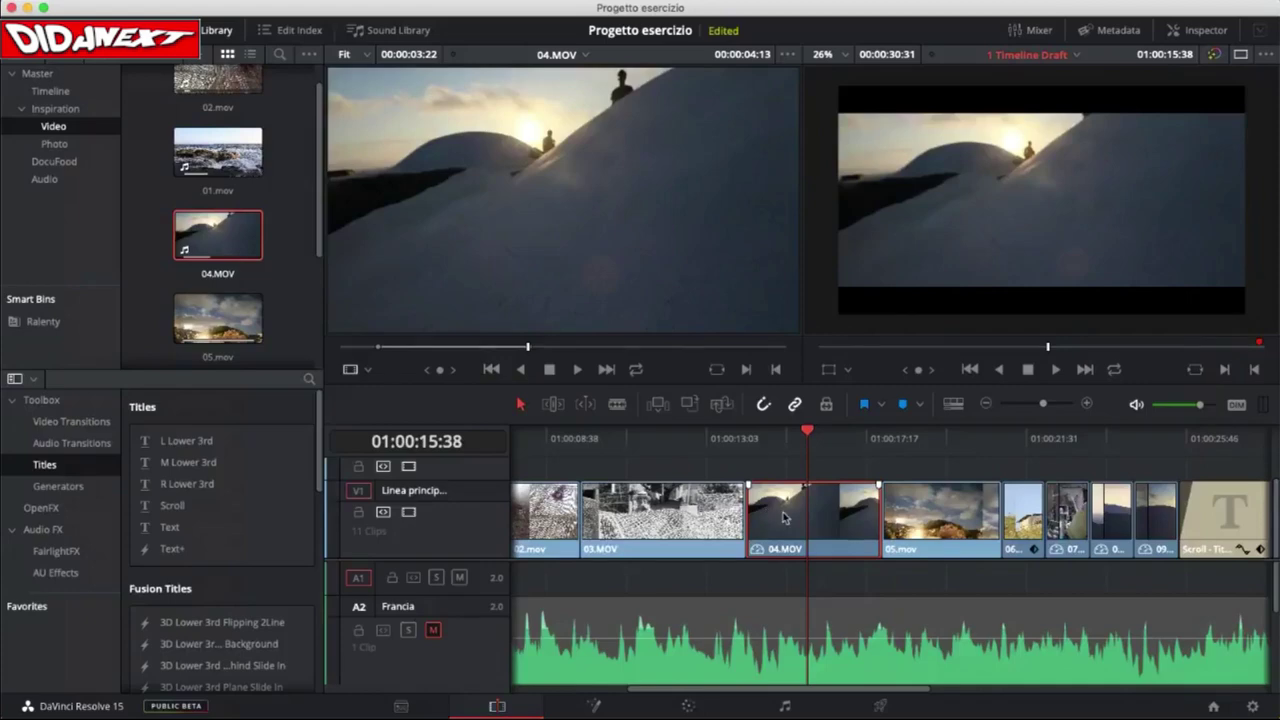
Step: Switch to the Keynote presentation, move its window higher and examine the Maniglia (Handler) diagram on slide 13 at 100% zoom
key("super+Tab")
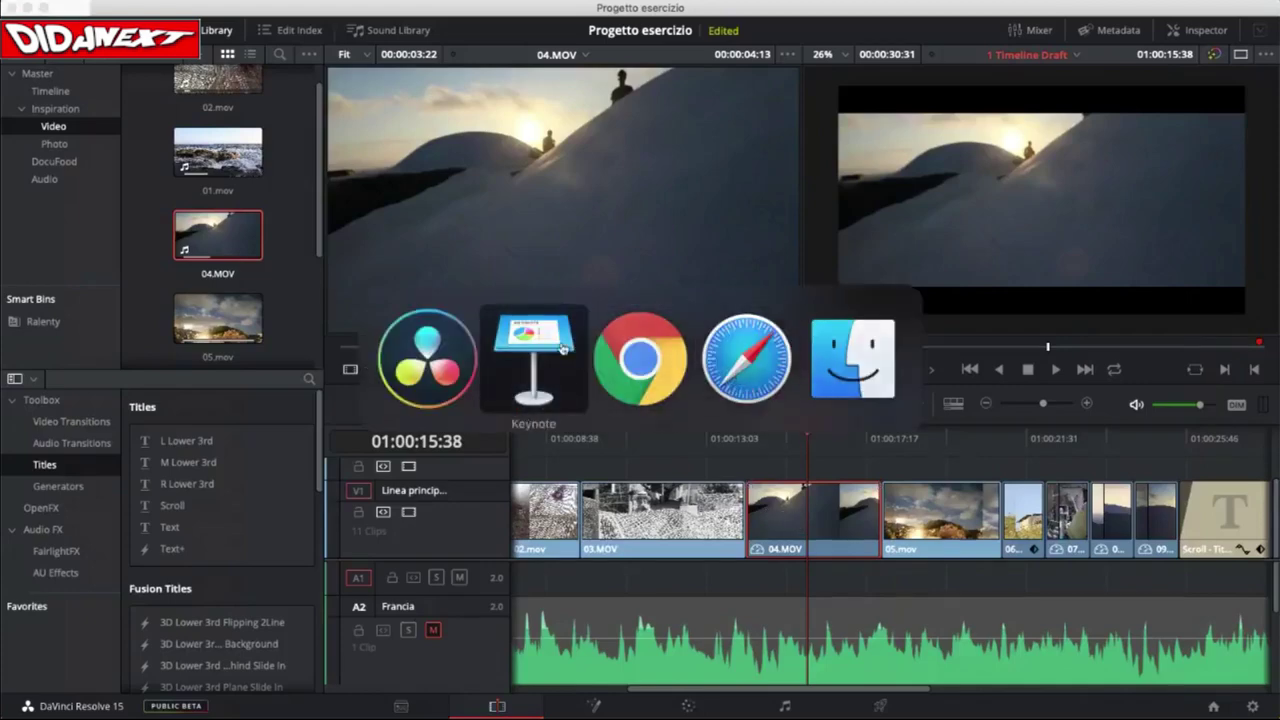
left_click(565, 350)
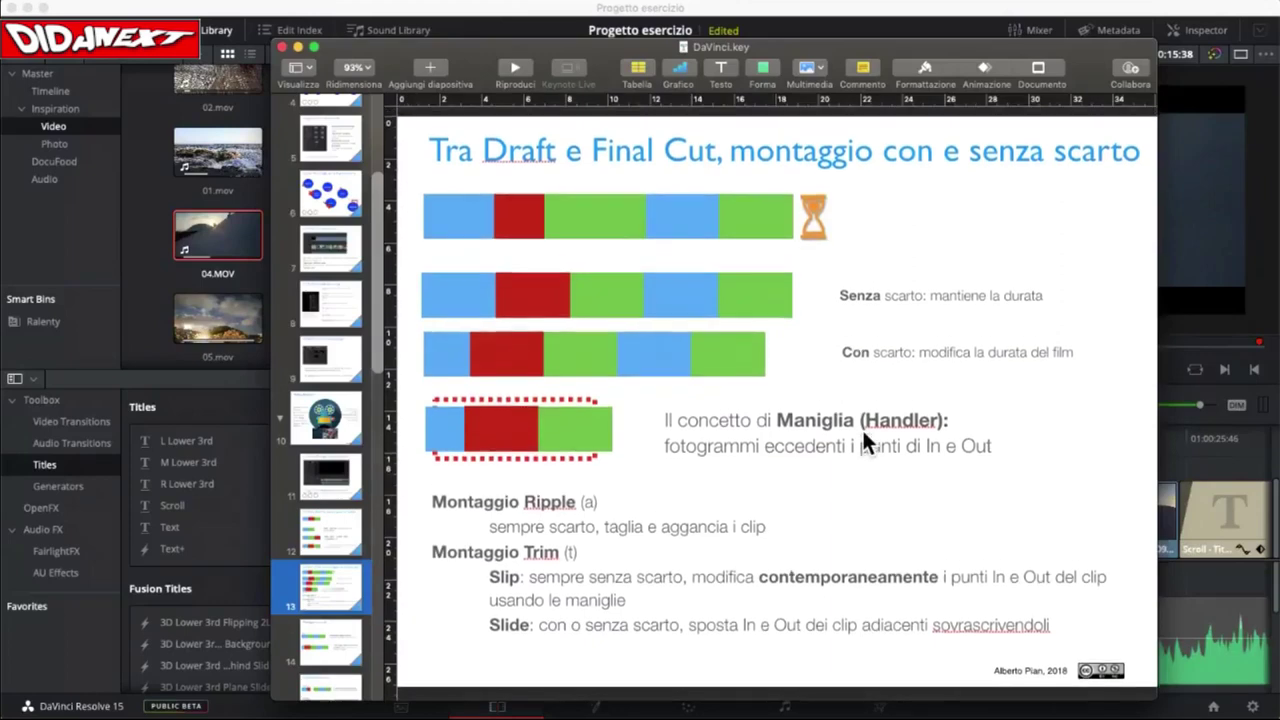
left_click_drag(872, 48, 857, 19)
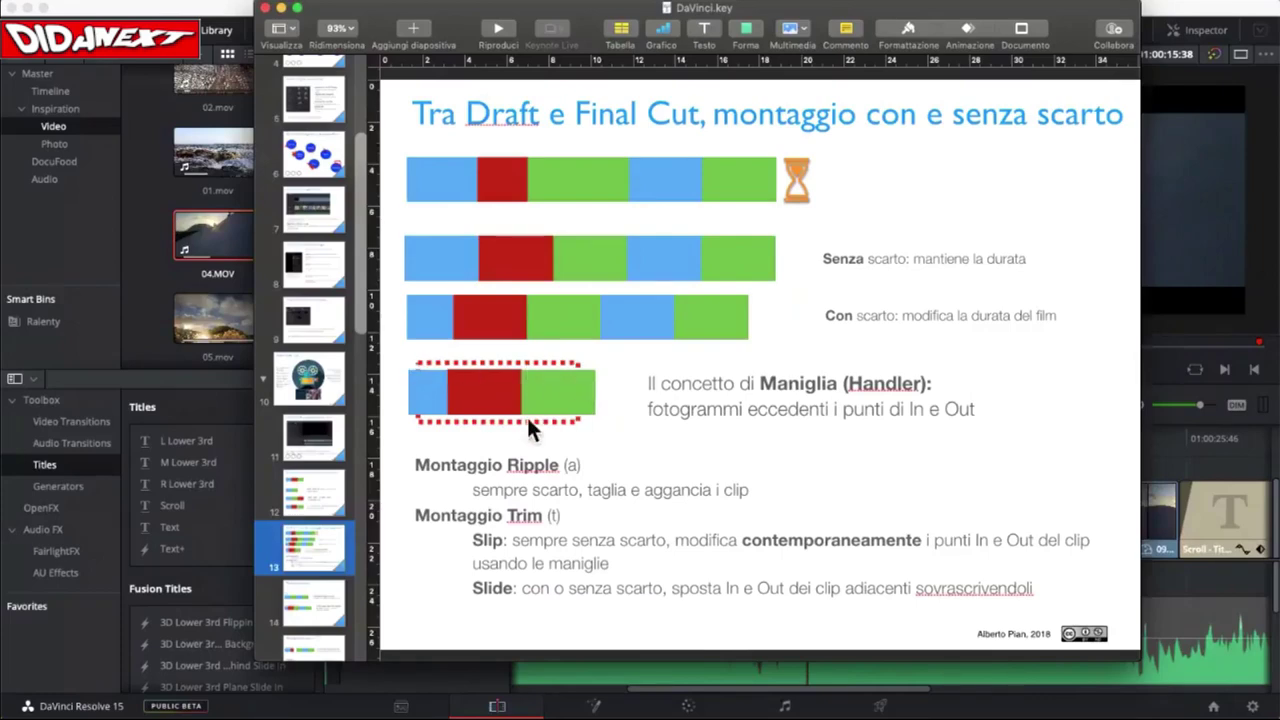
left_click(459, 377)
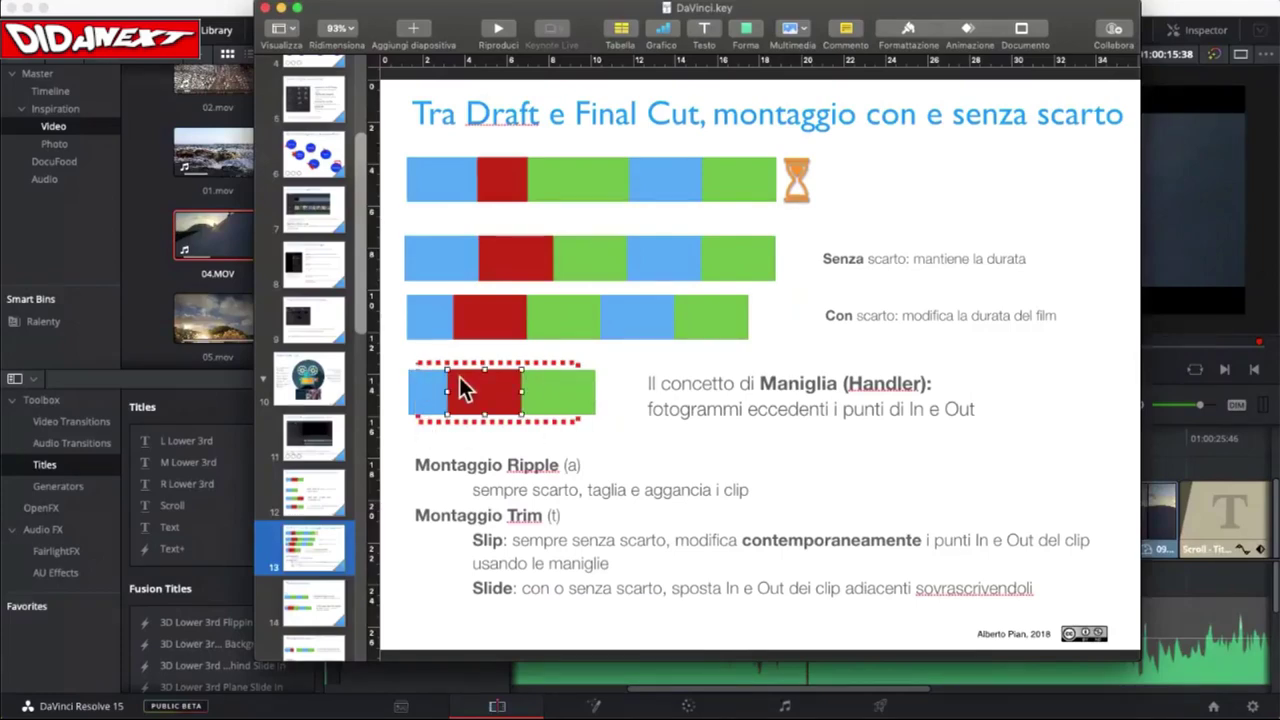
left_click(458, 365)
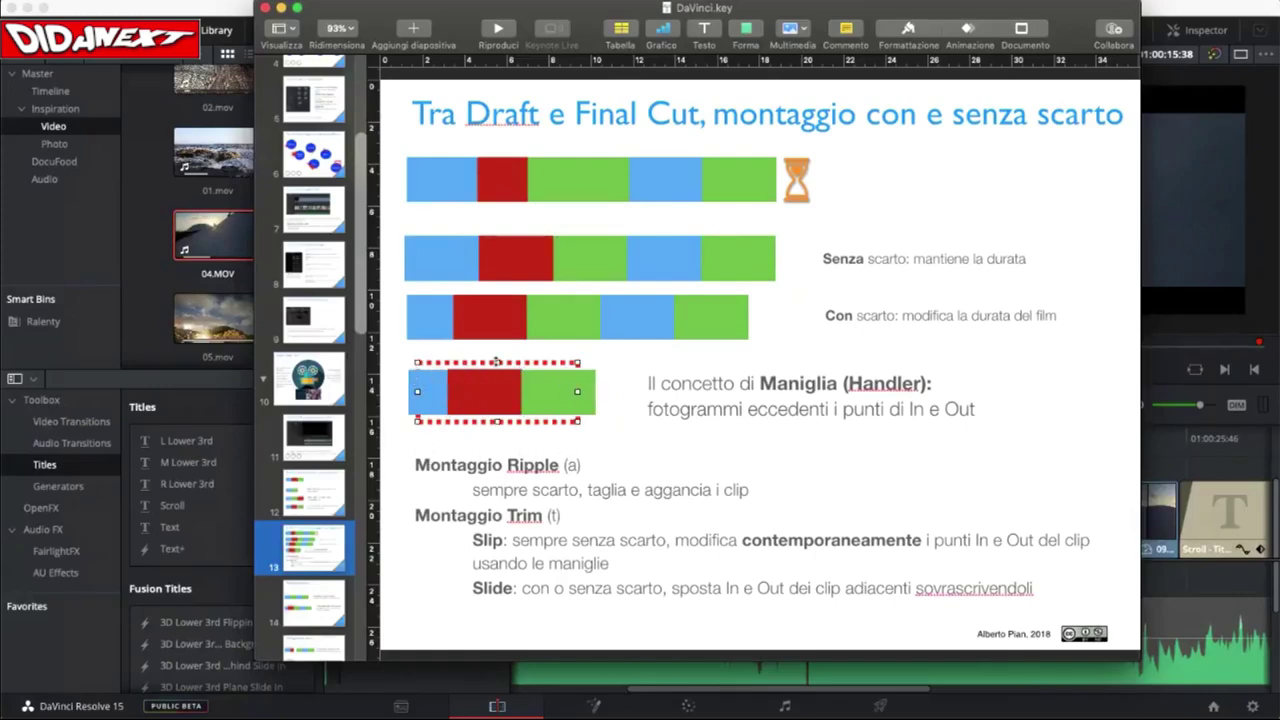
left_click(679, 454)
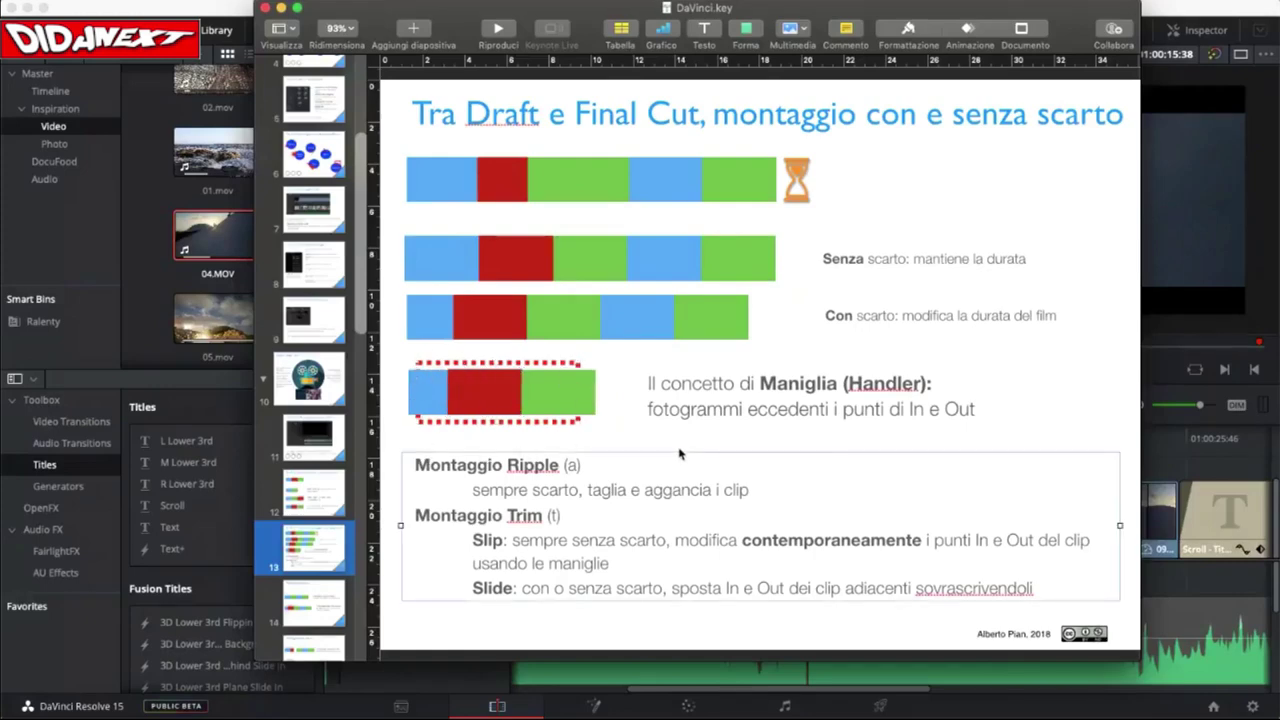
left_click(1065, 403)
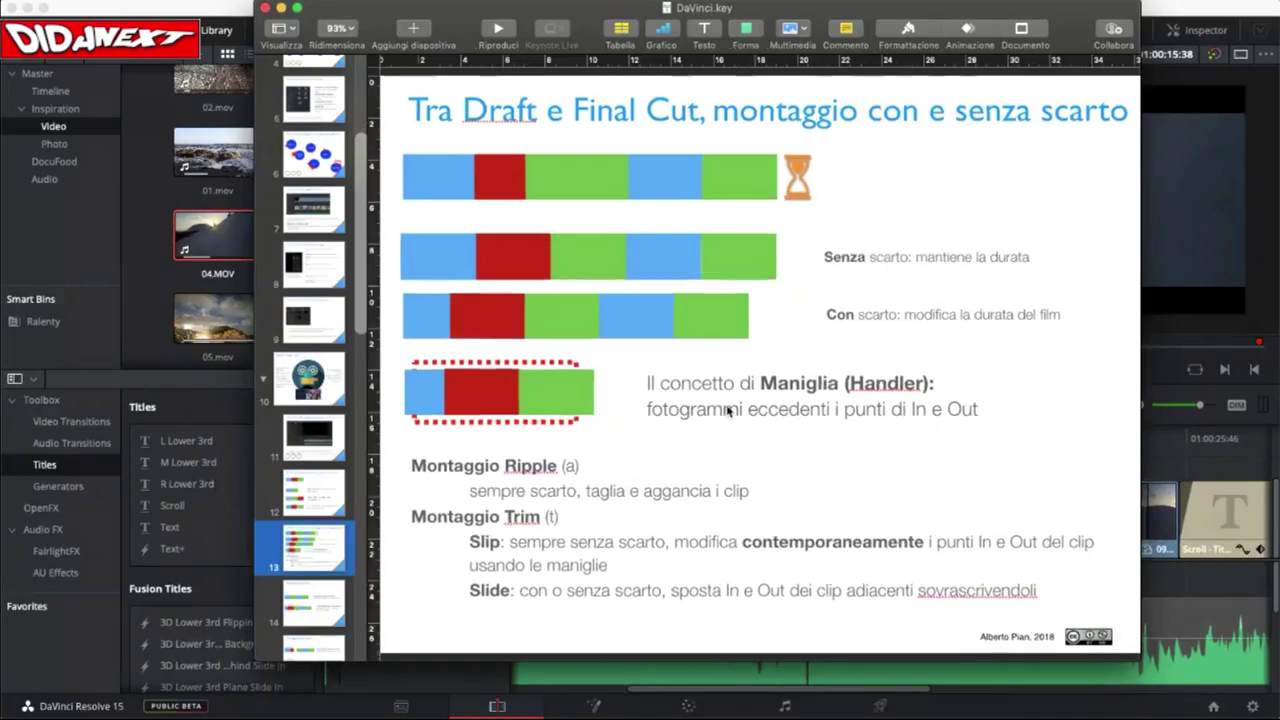
scroll(727, 411, "up", 5)
scroll(727, 411, "down", 3)
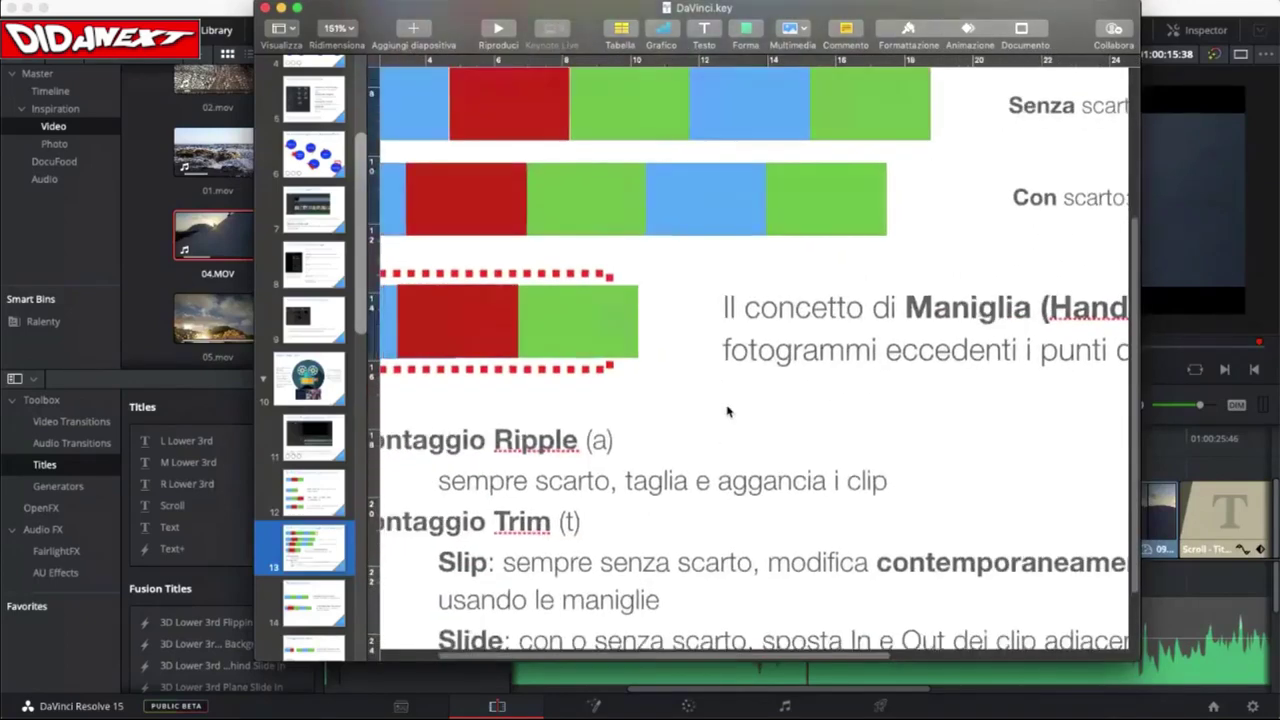
scroll(702, 377, "down", 2)
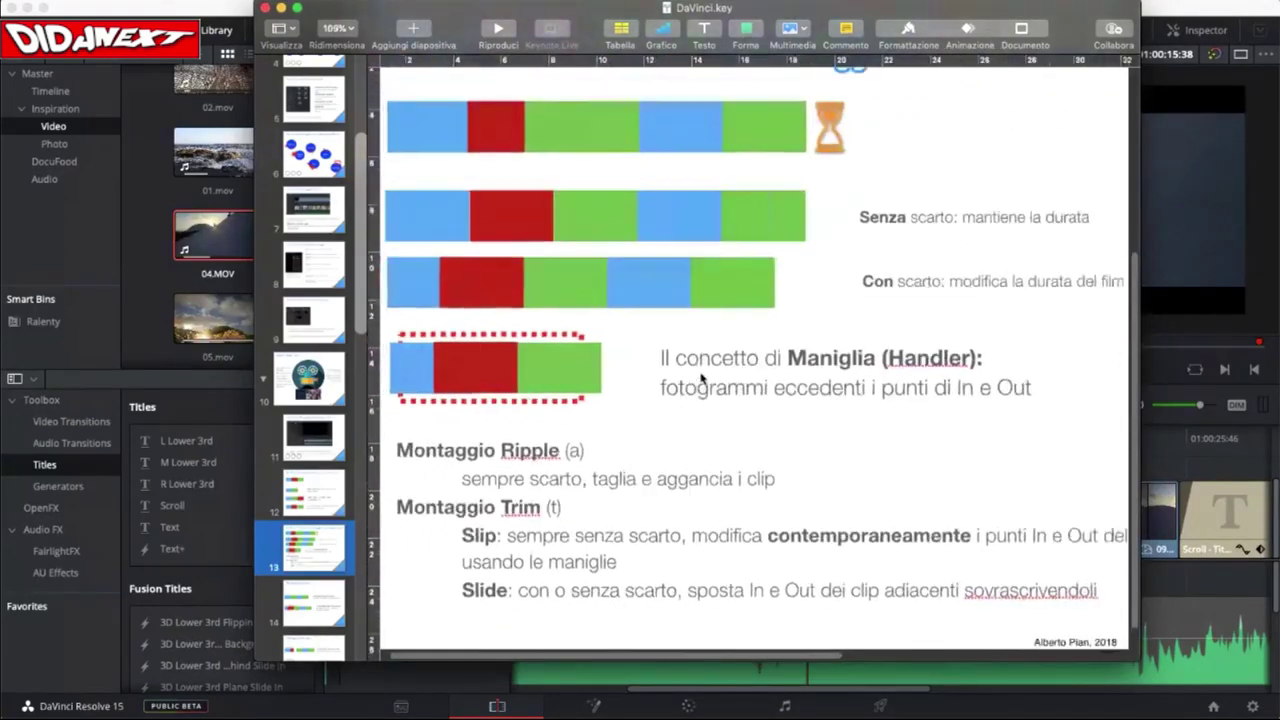
scroll(702, 377, "up", 1)
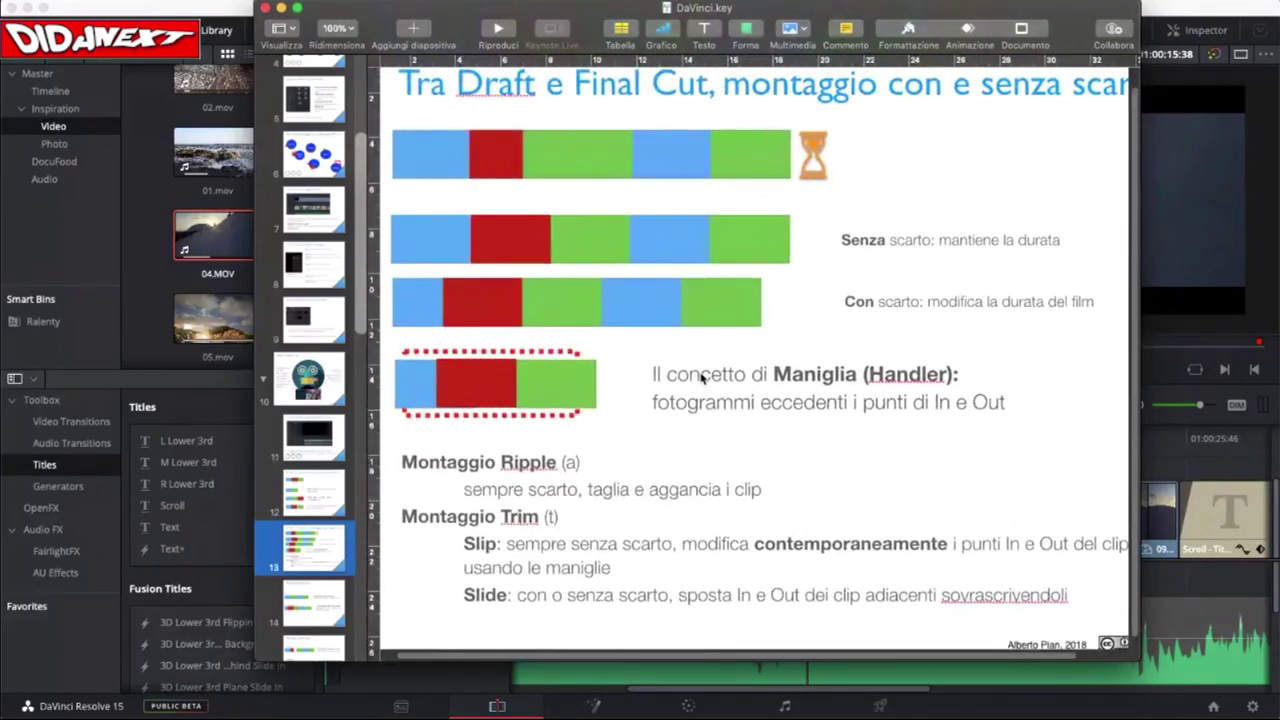
Step: Move the DaVinci Resolve playhead to the start of 04.MOV, and return to Keynote to read the Montaggio Ripple note on slide 13
key("super+Tab")
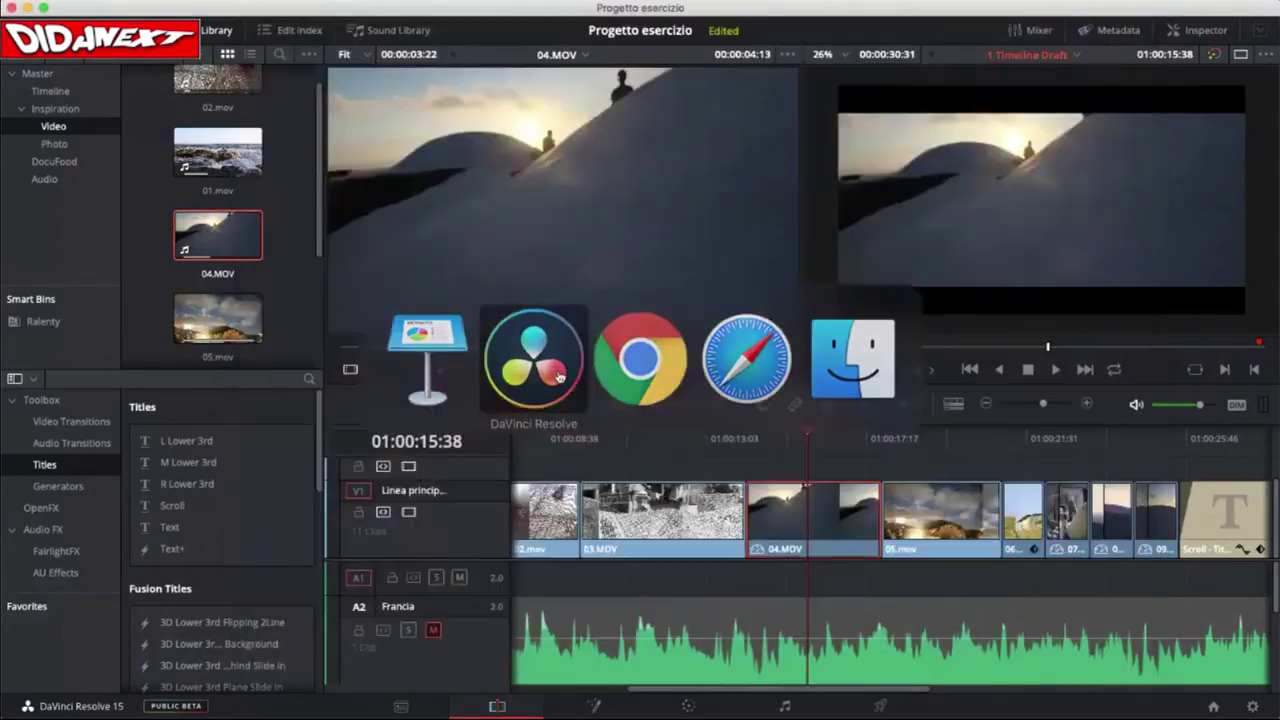
left_click(768, 447)
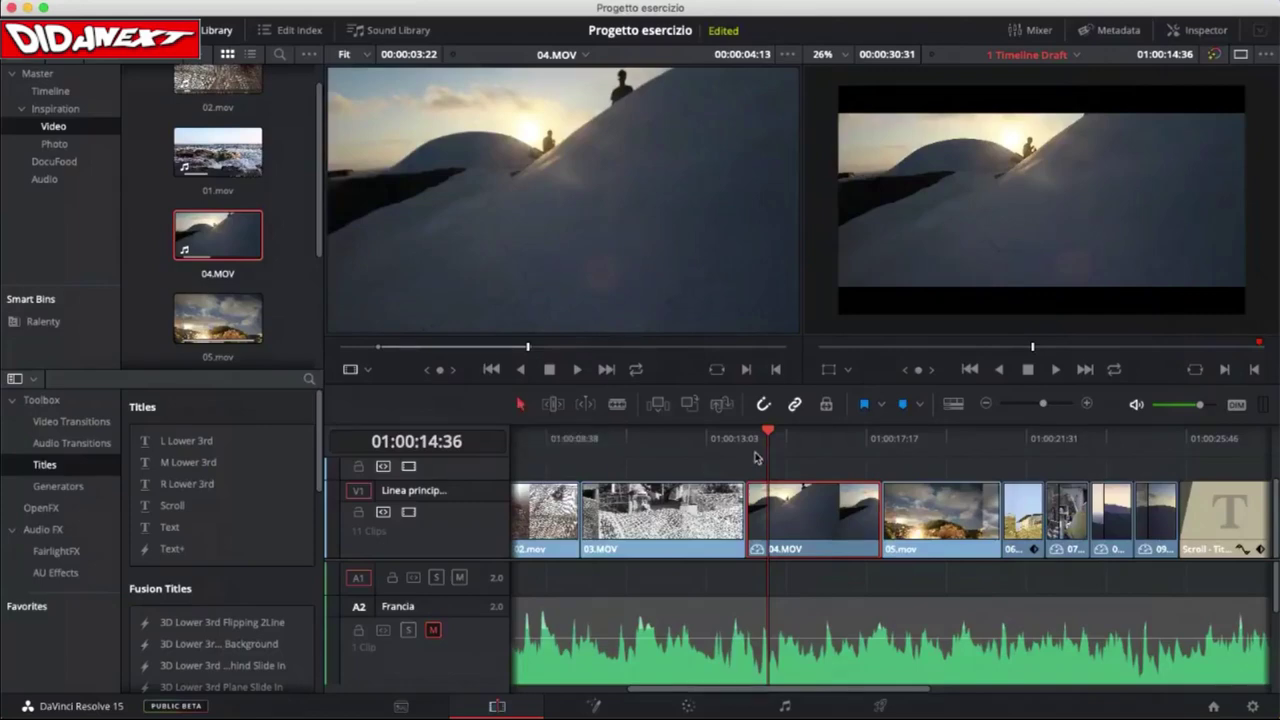
left_click_drag(766, 433, 755, 443)
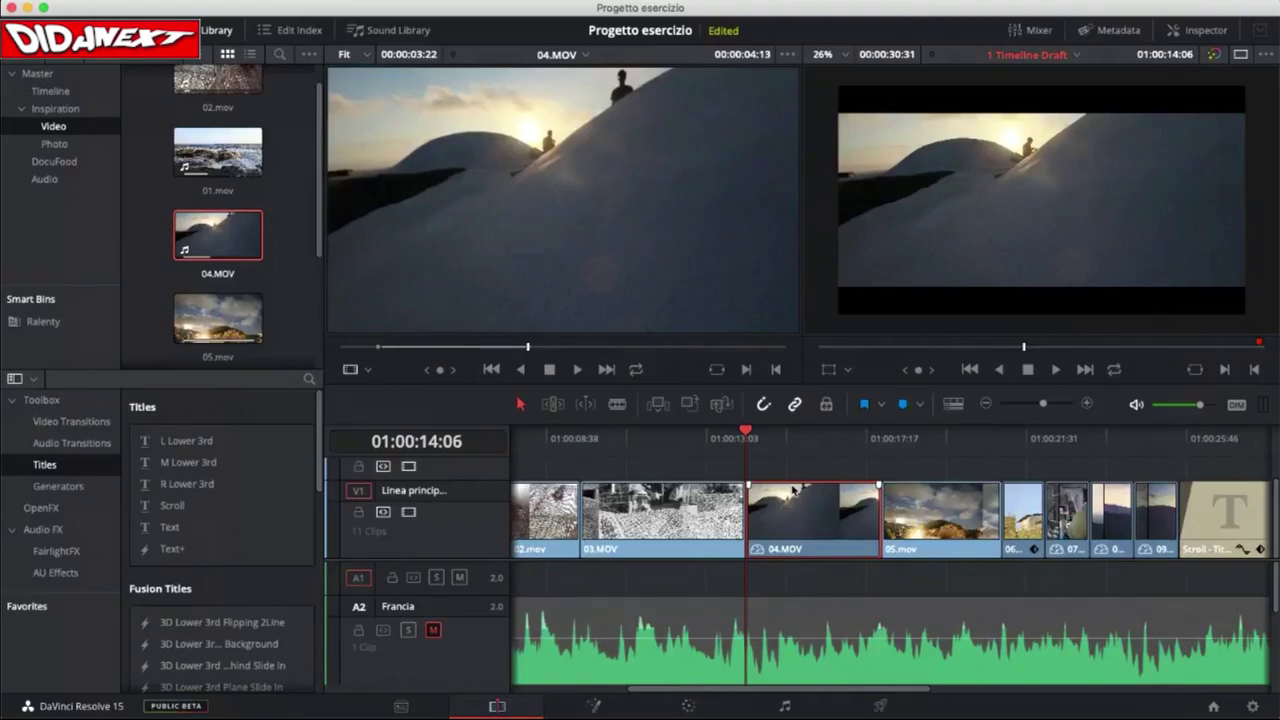
key("super+Tab")
left_click(533, 347)
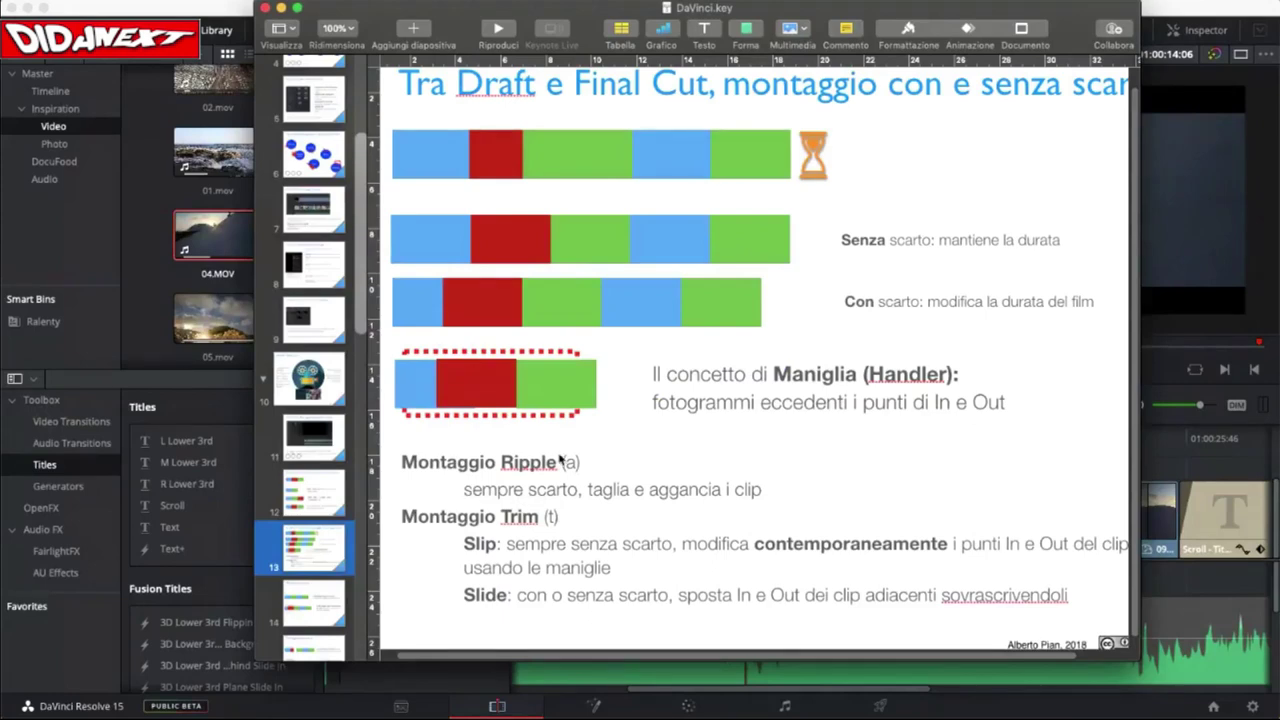
Step: Switch back to DaVinci Resolve and shorten the 04.MOV clip on track V1 from both ends, leaving a gap on each side
key("super+Tab")
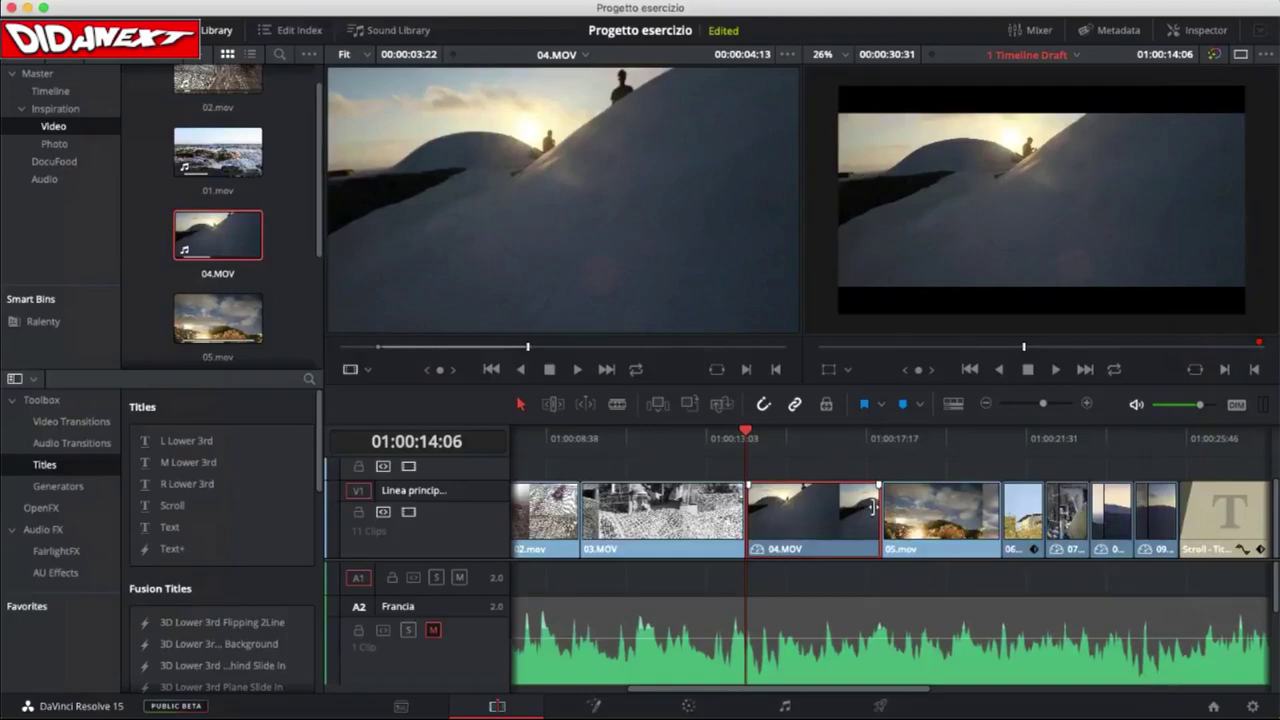
left_click_drag(873, 507, 835, 530)
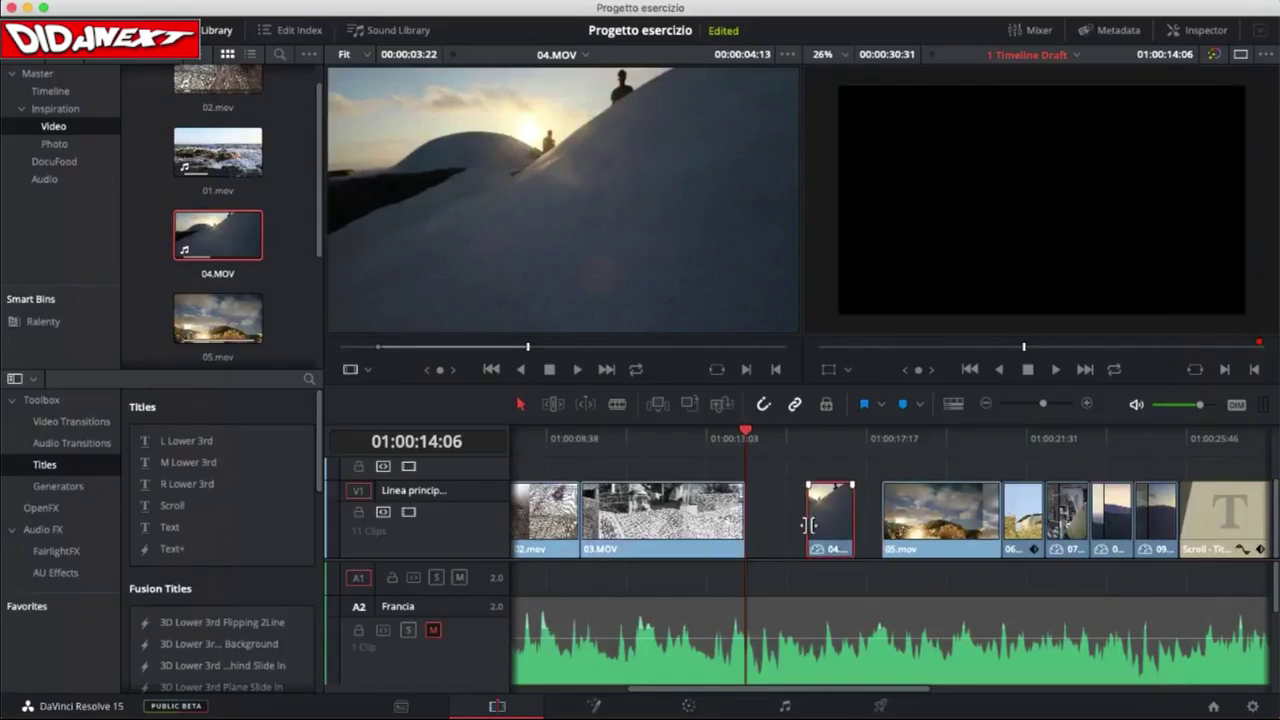
Step: Ripple delete the gap before 04.MOV and the gap between 04.MOV and 05.mov on track V1
left_click(772, 518)
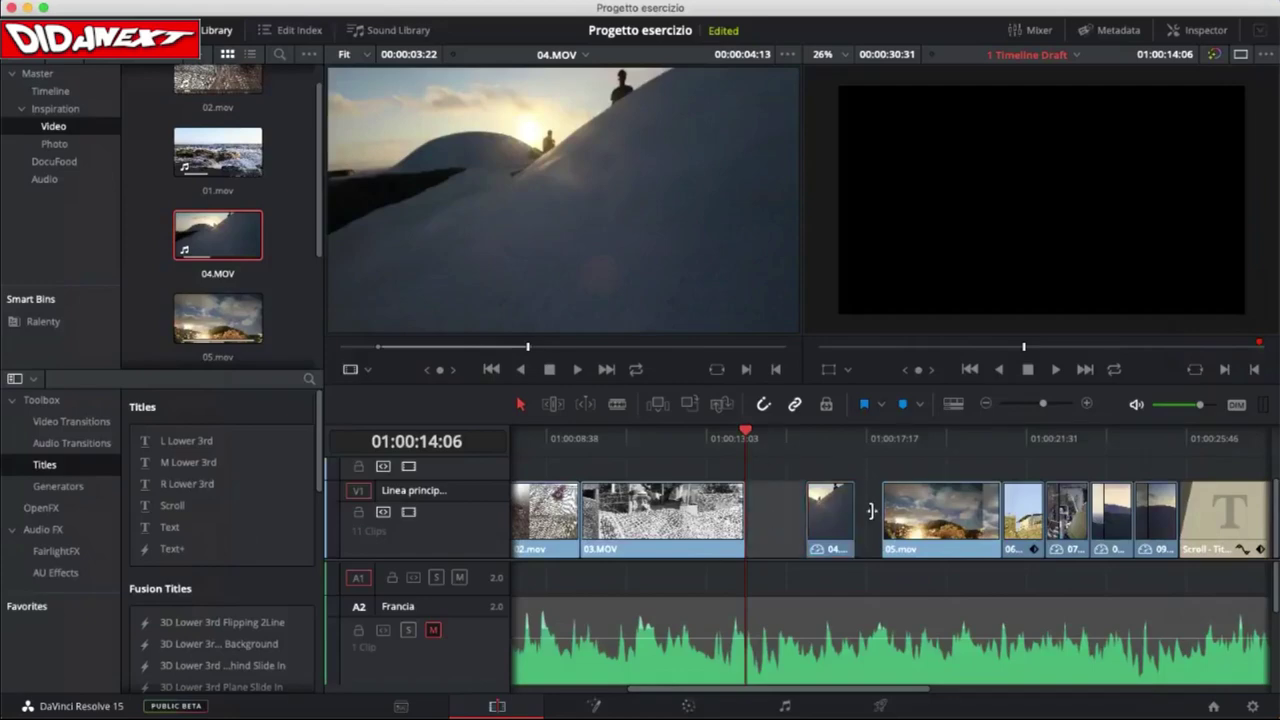
right_click(788, 519)
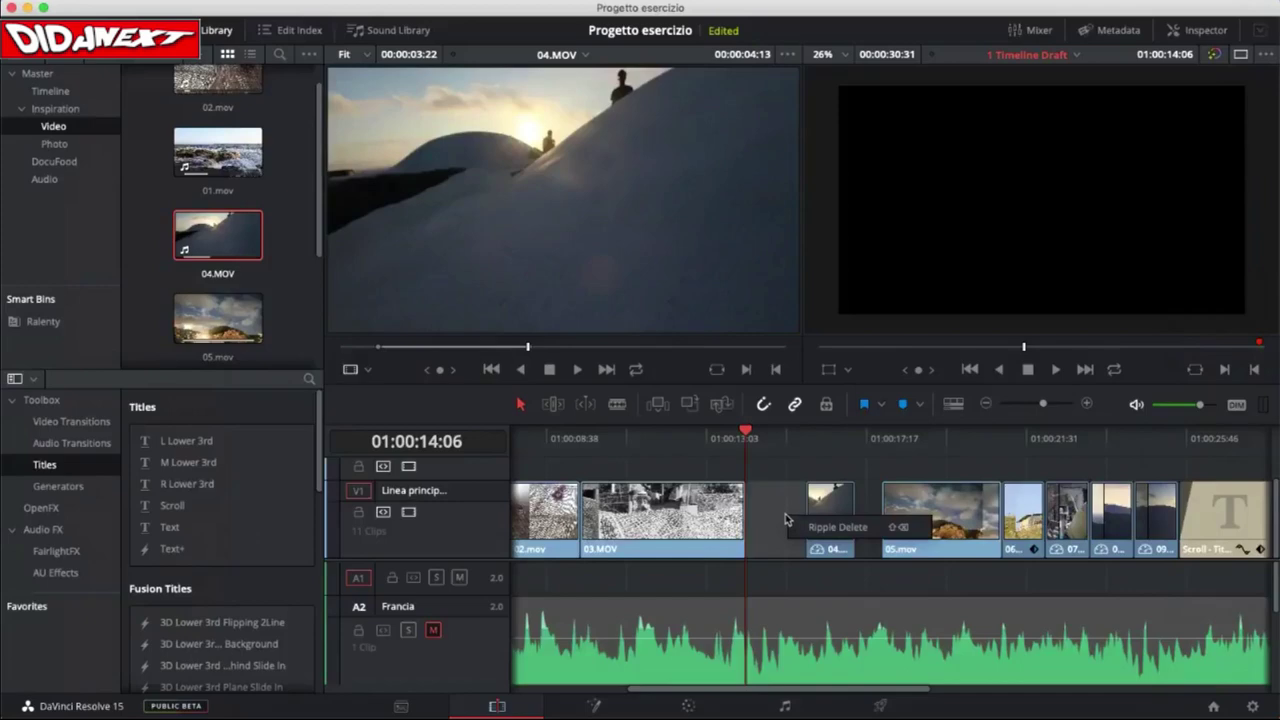
left_click(814, 529)
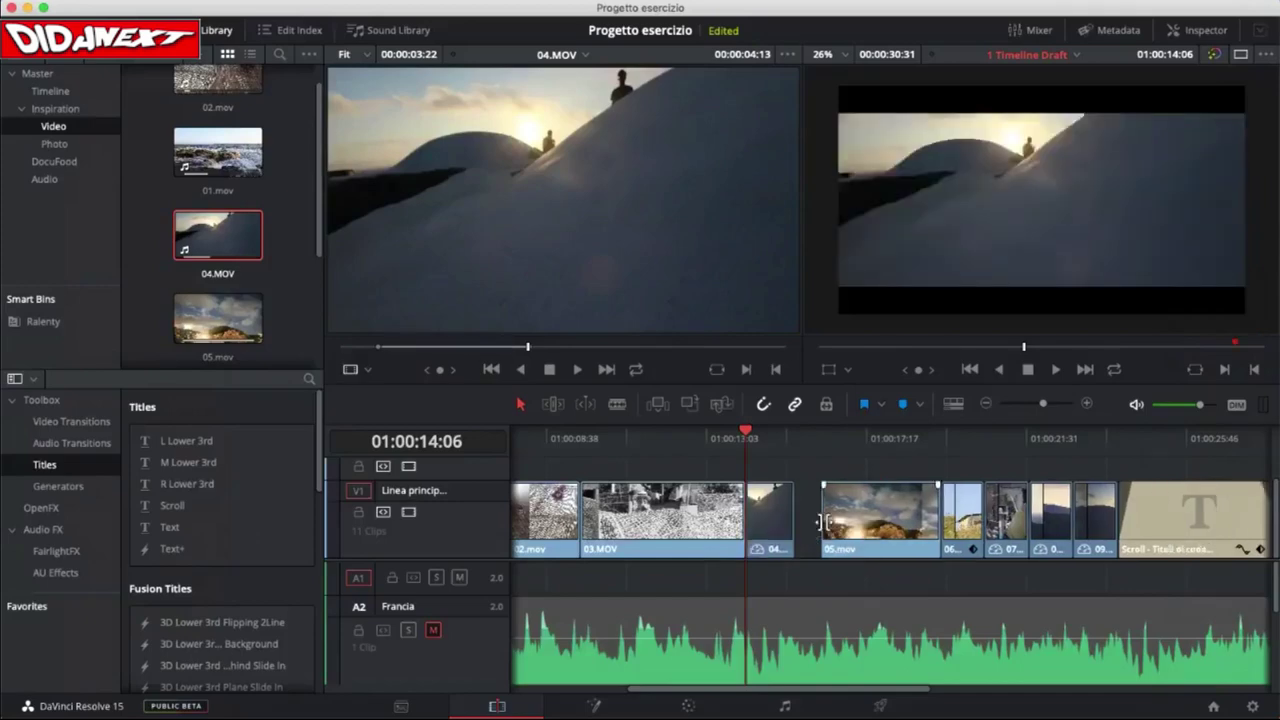
left_click(808, 519)
right_click(808, 519)
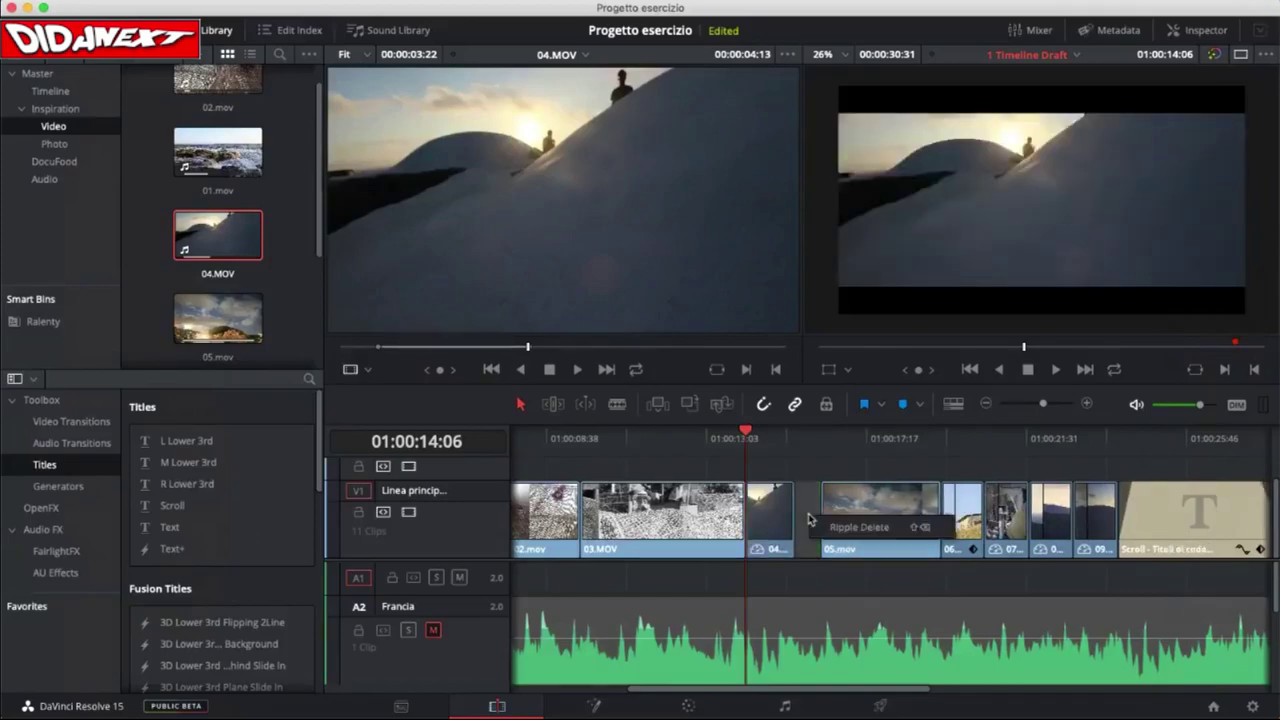
left_click(820, 527)
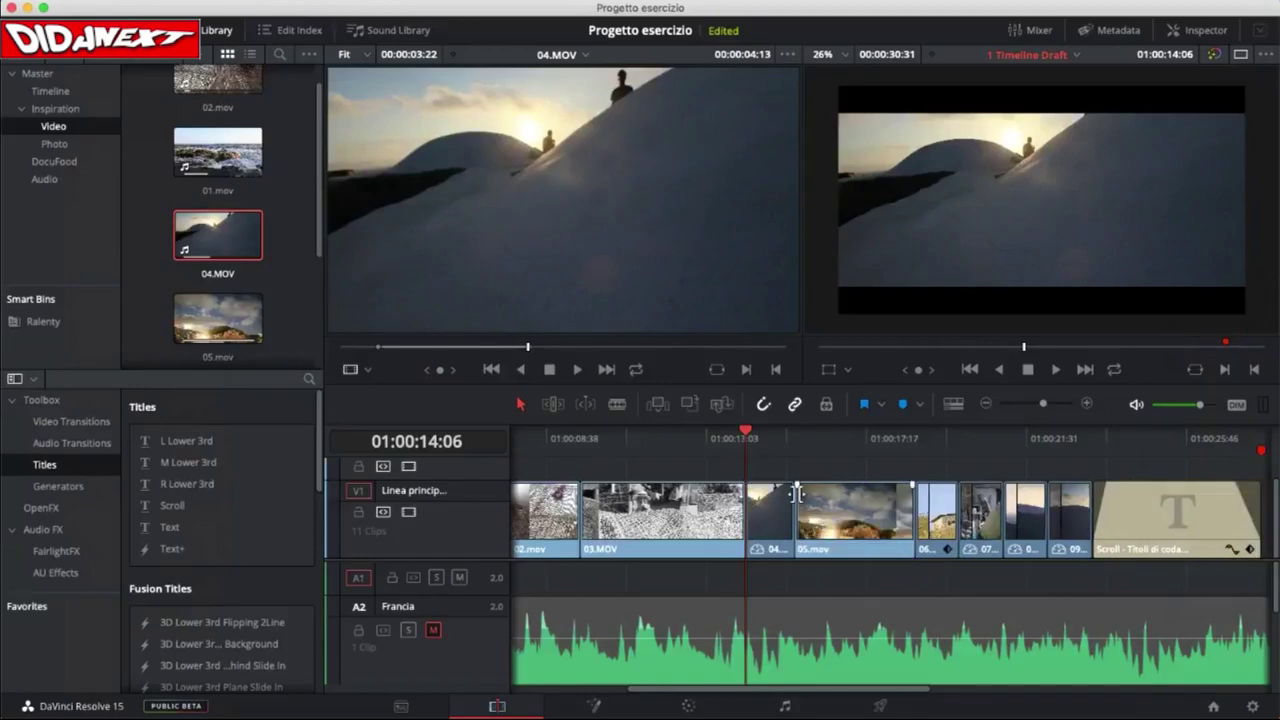
Step: Undo both ripple deletes and the trims at the two ends of 04.MOV on track V1
key("super+z")
key("super+z")
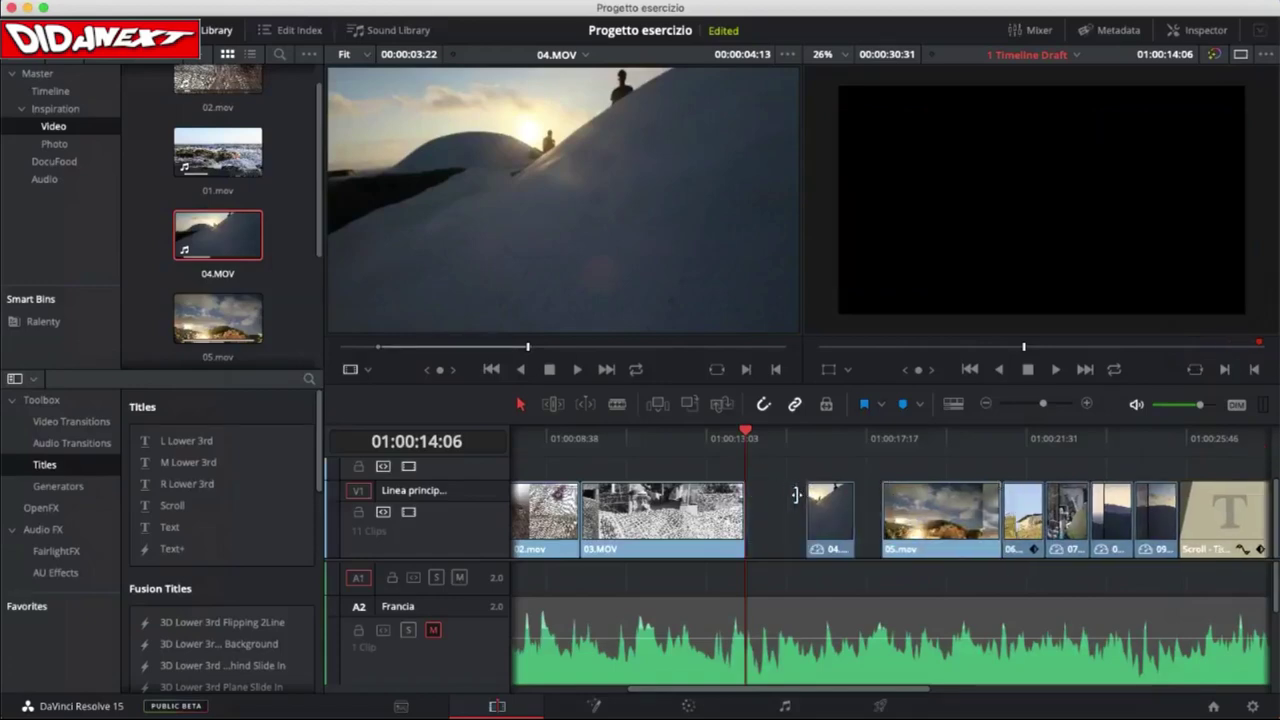
key("super+shift+z")
key("super+shift+z")
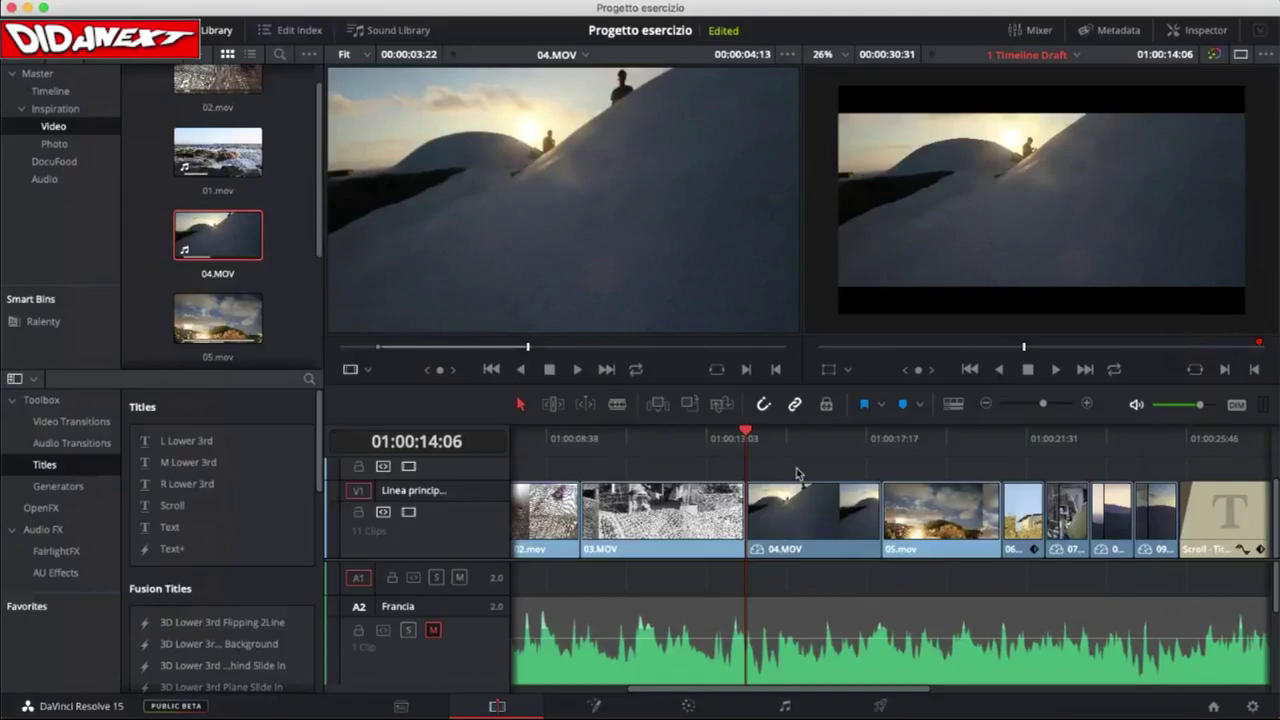
Step: Switch to the Keynote presentation and read the Ripple and Trim editing notes on slide 13
key("super+Tab")
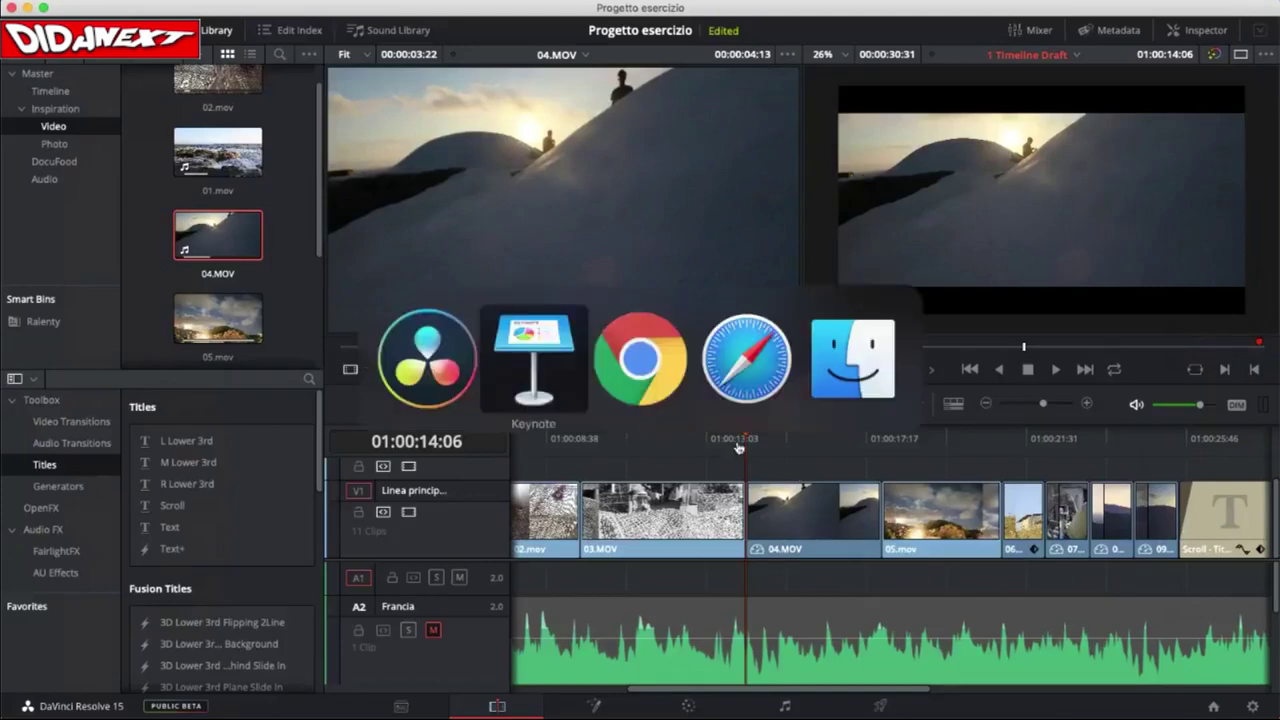
left_click(532, 362)
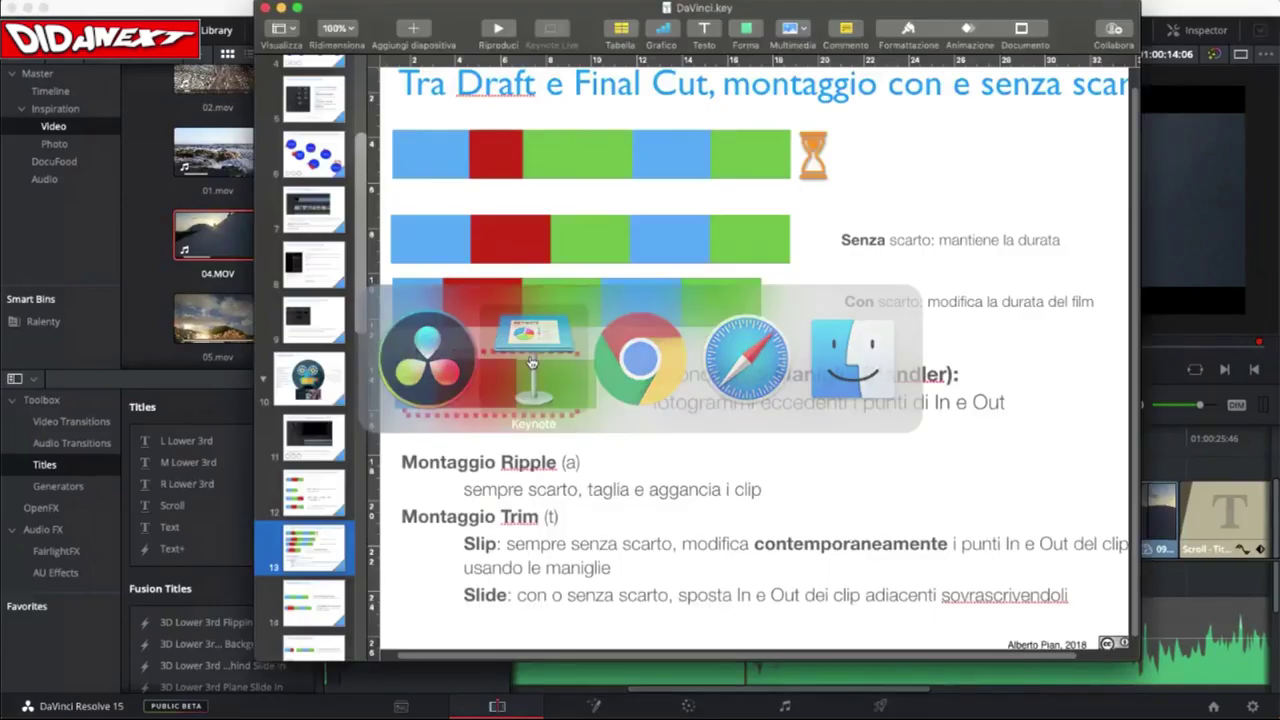
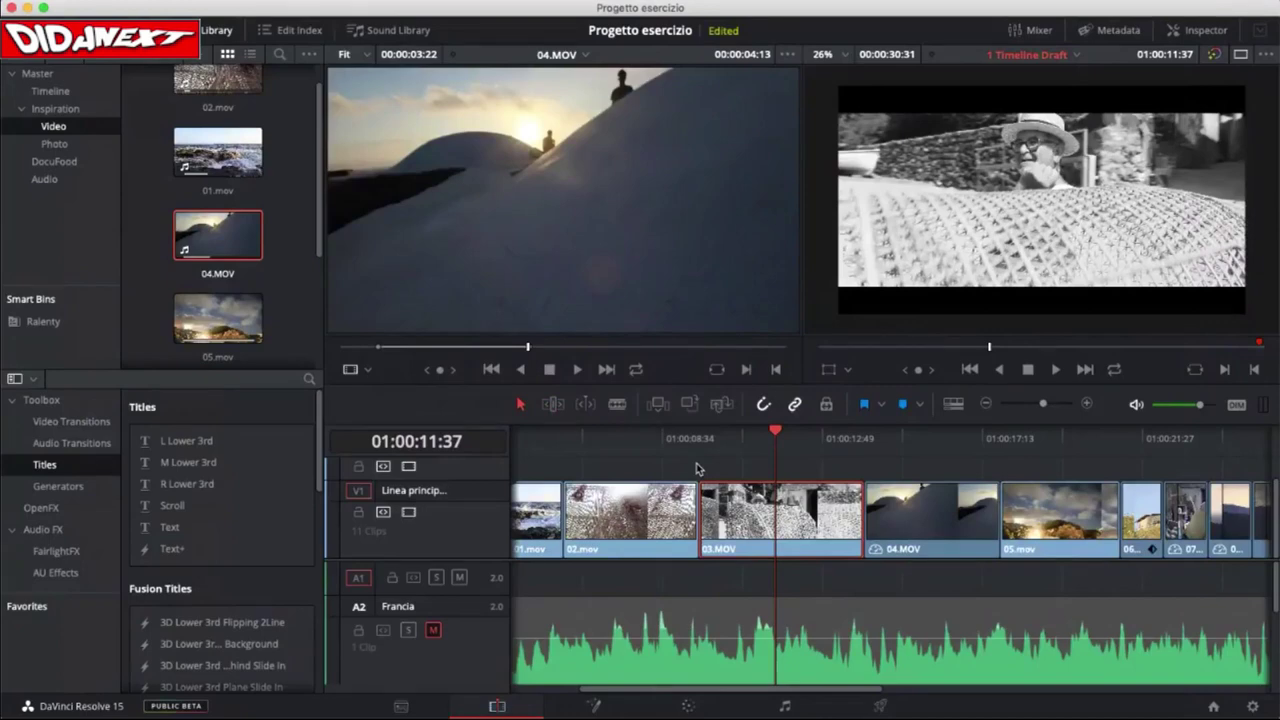
Step: Activate trim edit mode and place the playhead on the cut between 02.mov and 03.MOV on track V1
left_click(697, 469)
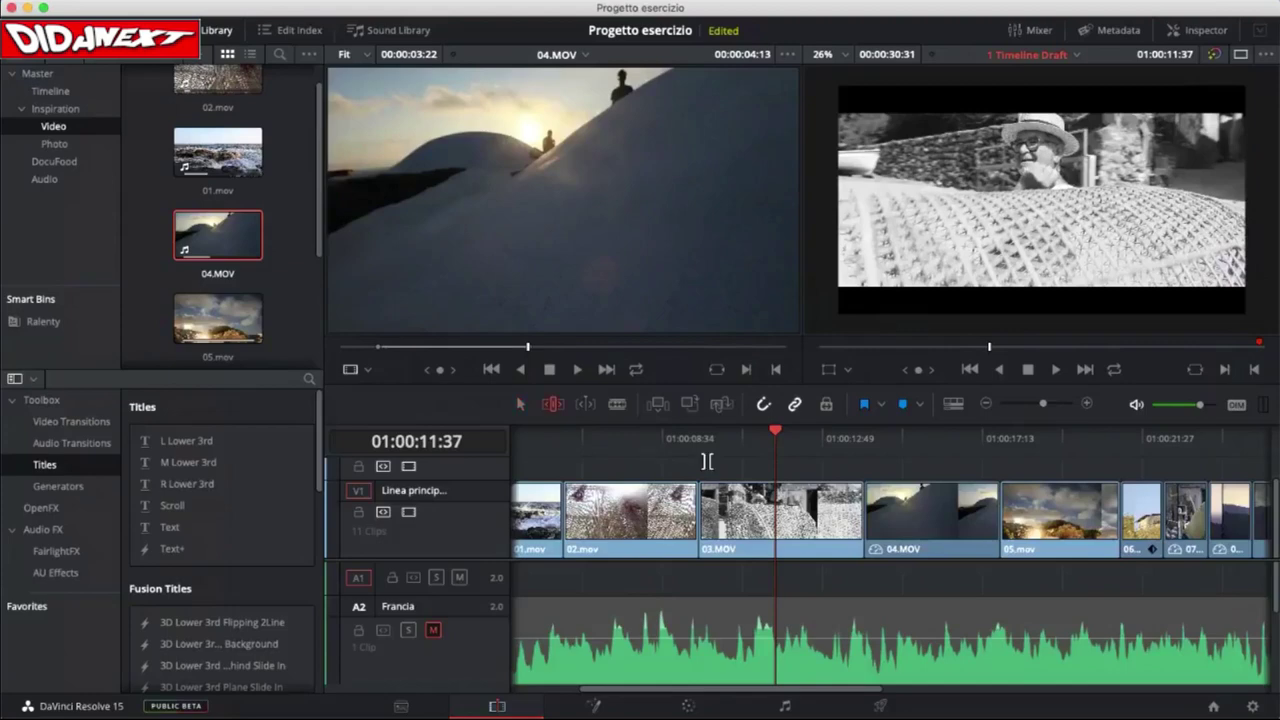
left_click(728, 500)
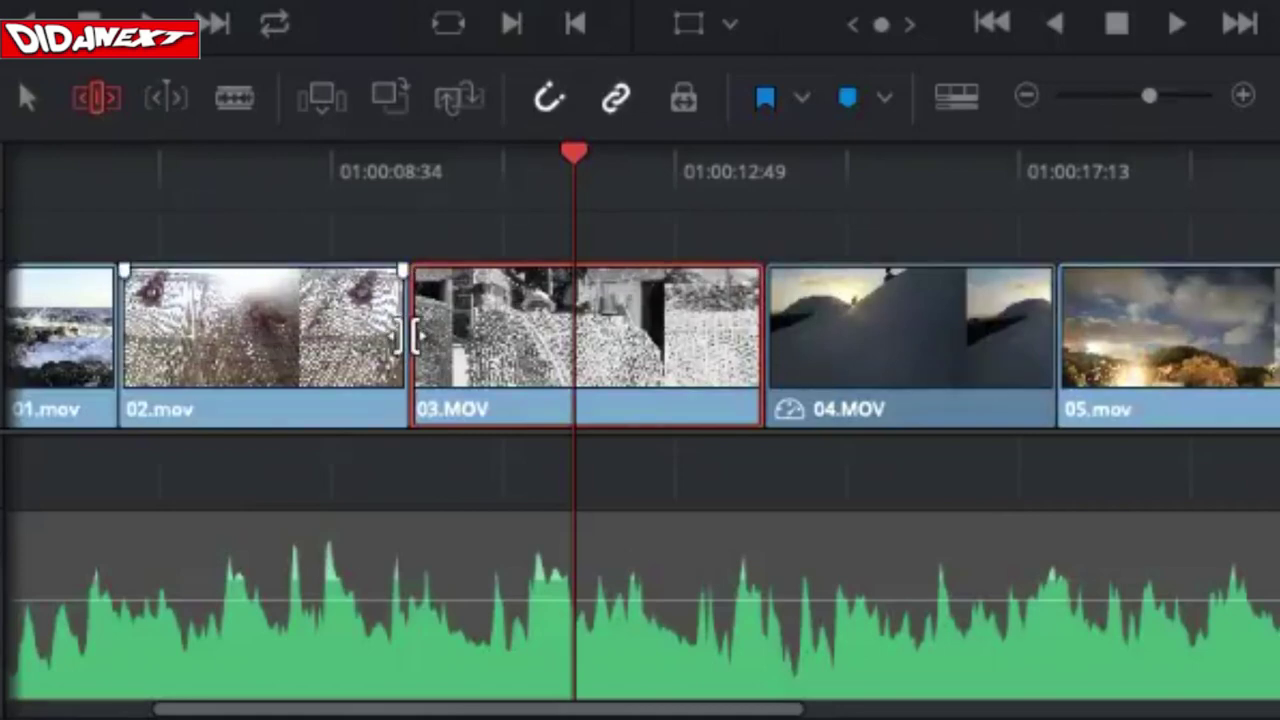
left_click(572, 157)
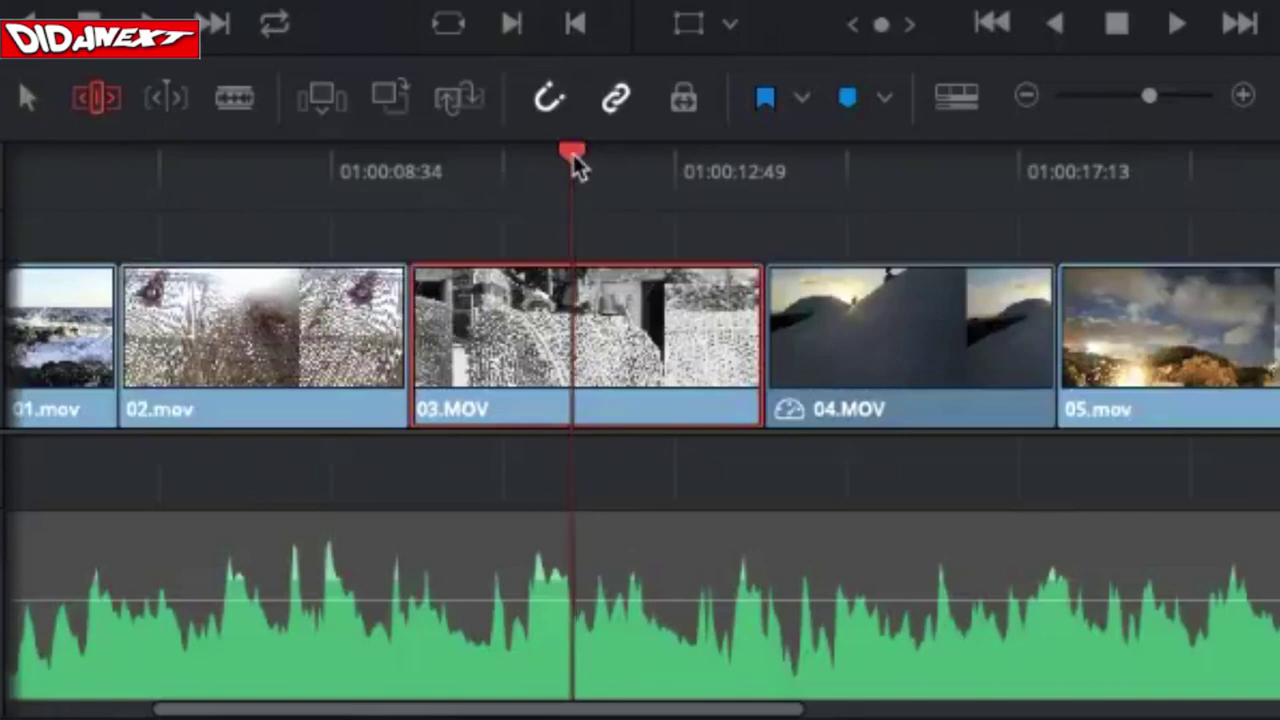
left_click_drag(574, 157, 418, 175)
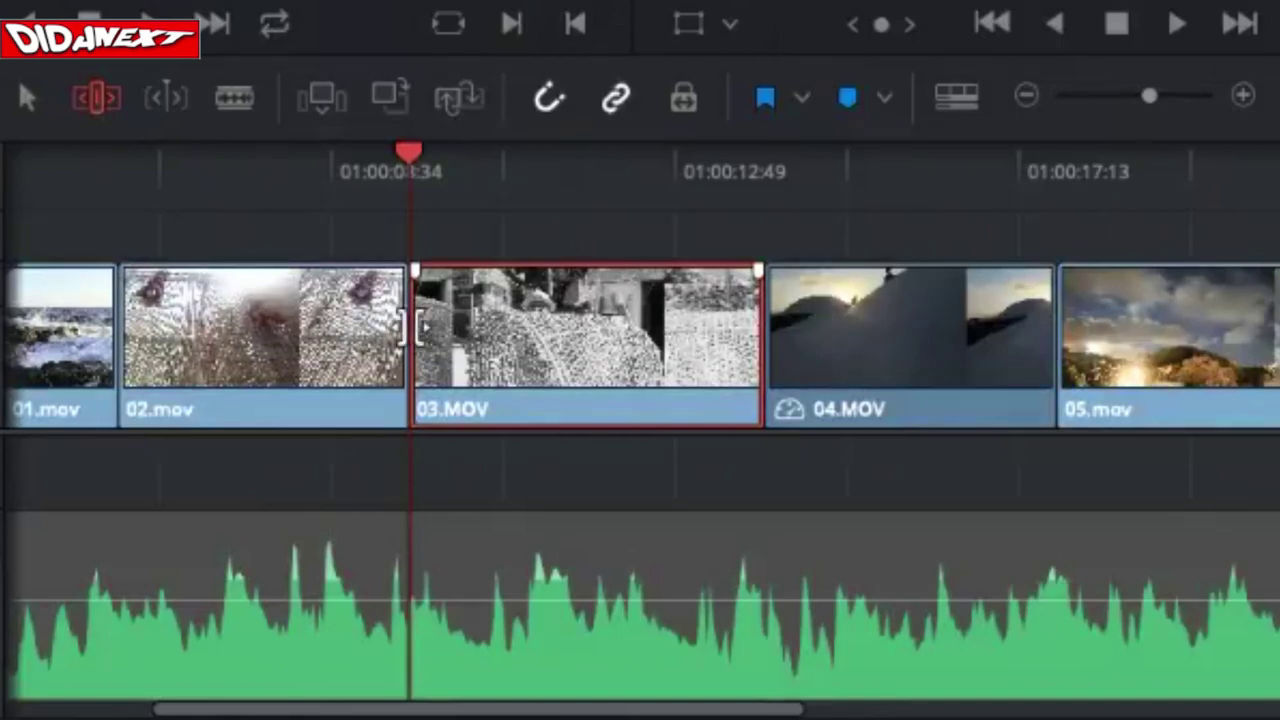
Step: Roll the cut between 02.mov and 03.MOV, and ripple-trim the end of 02.mov and the start of 03.MOV
left_click_drag(412, 325, 399, 378)
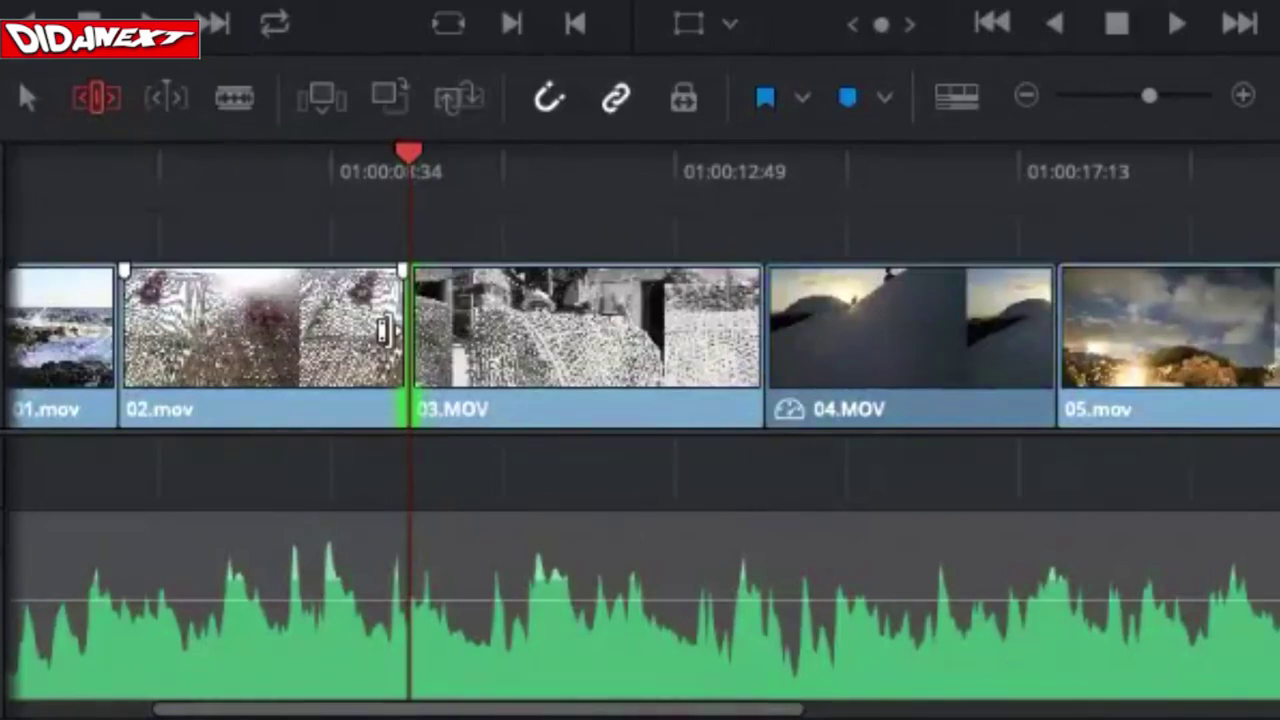
left_click_drag(383, 330, 349, 412)
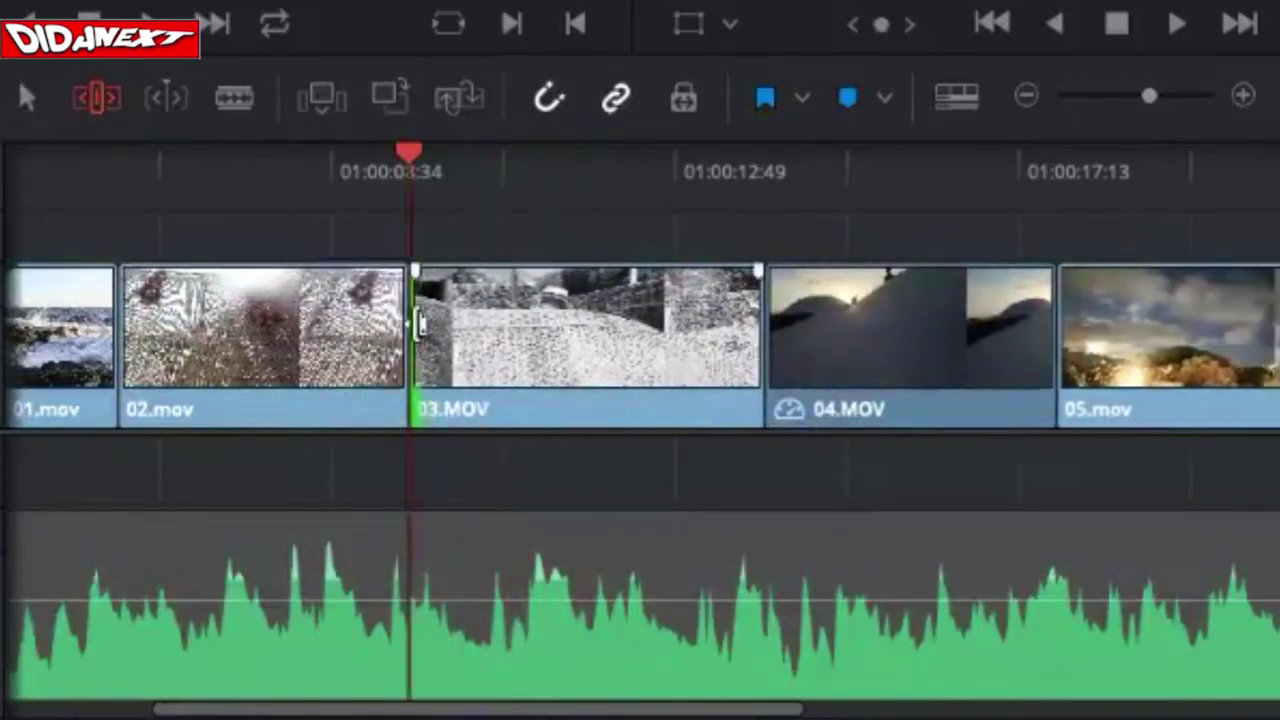
left_click(386, 318)
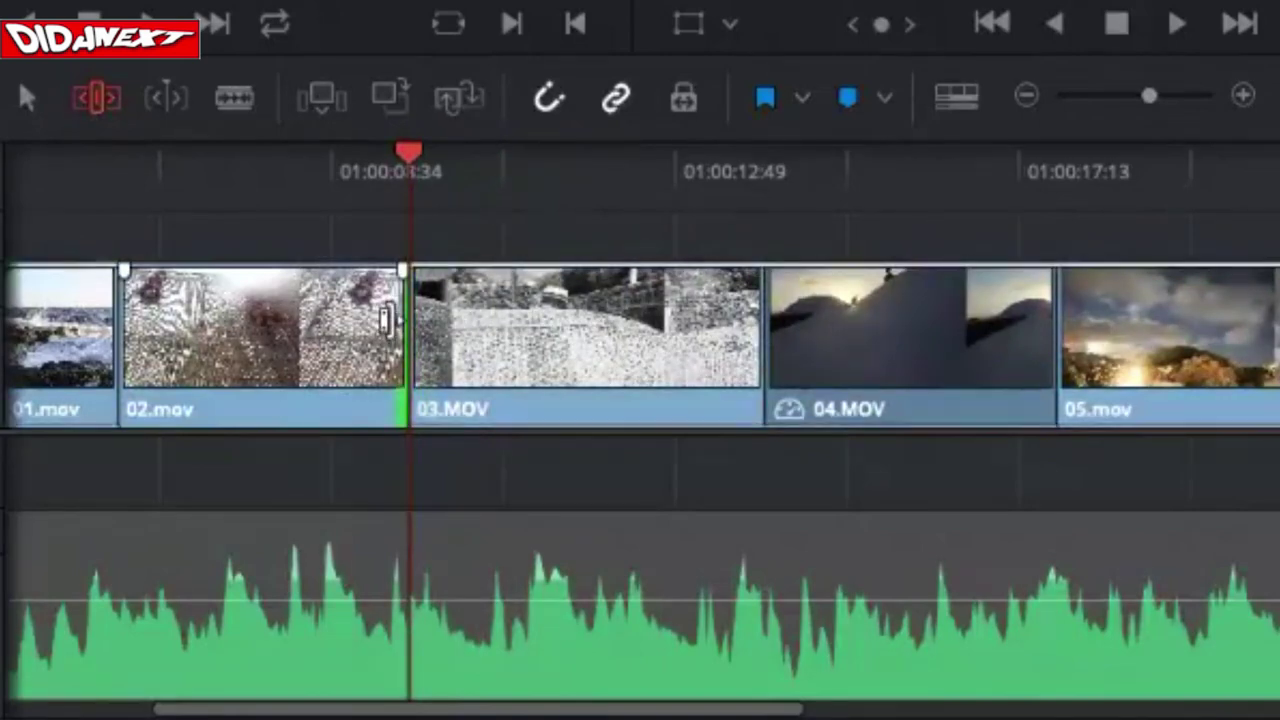
mouse_move(418, 325)
left_mouse_down()
mouse_move(752, 329)
mouse_move(403, 340)
left_mouse_up()
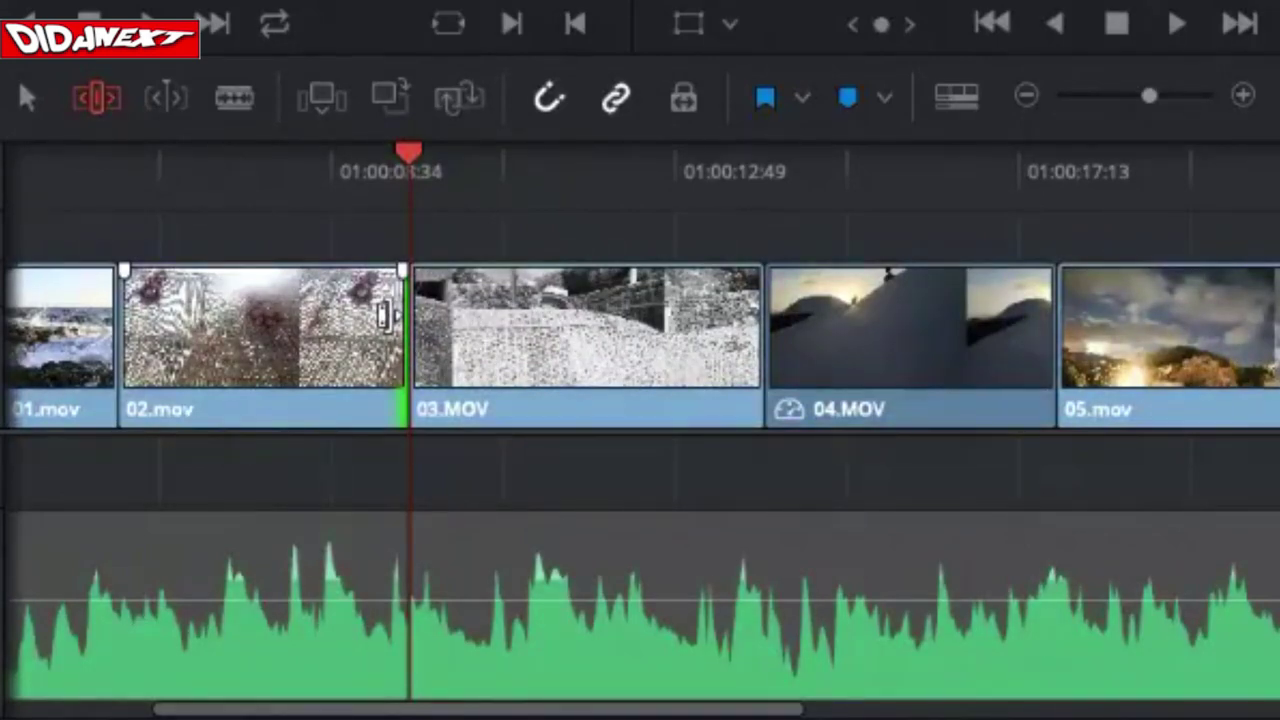
Step: Try rolling the cut between 02.mov and 03.MOV by +02:07, and roll it back to the playhead
scroll(384, 316, "right", 2)
scroll(384, 316, "left", 5)
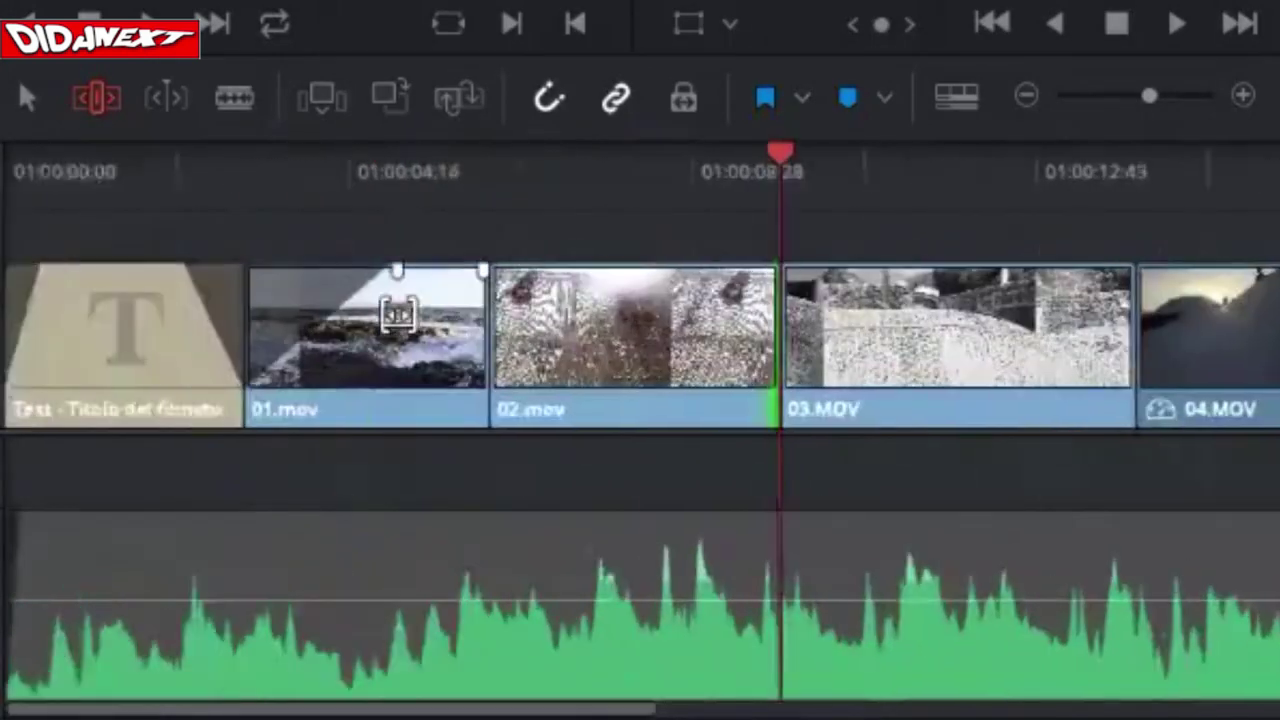
scroll(623, 343, "right", 1)
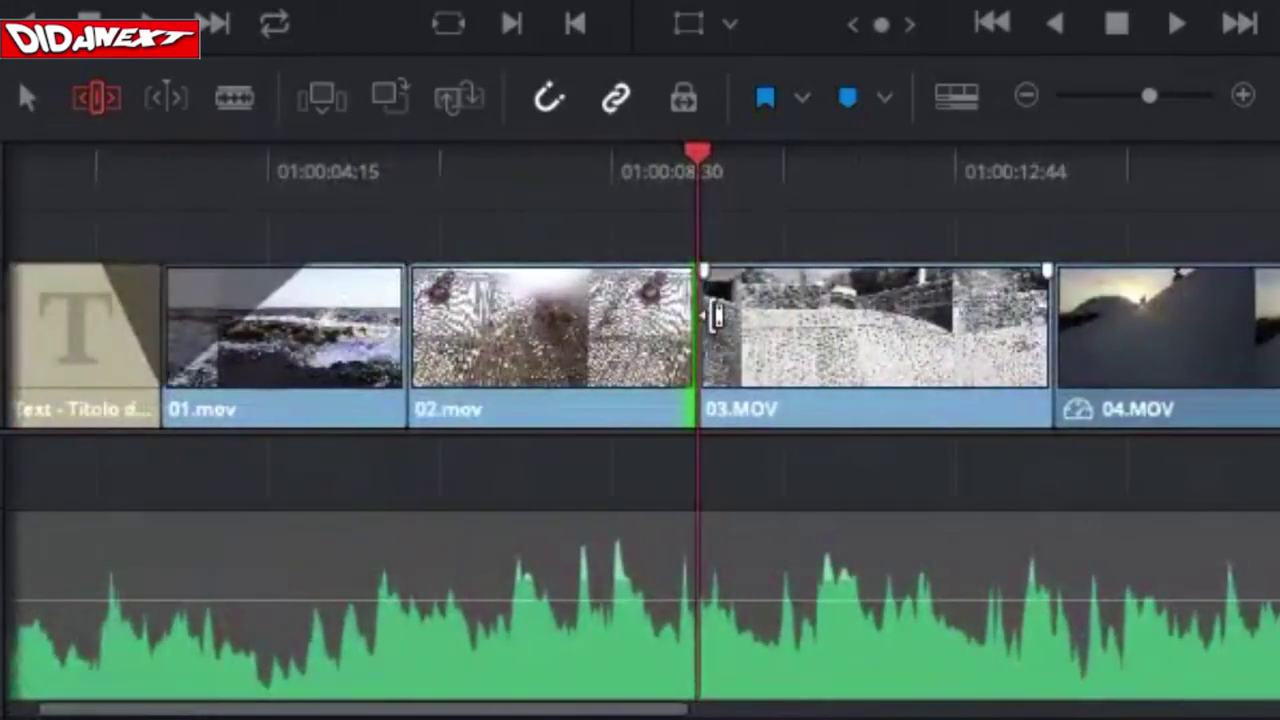
scroll(716, 316, "left", 2)
scroll(716, 316, "right", 8)
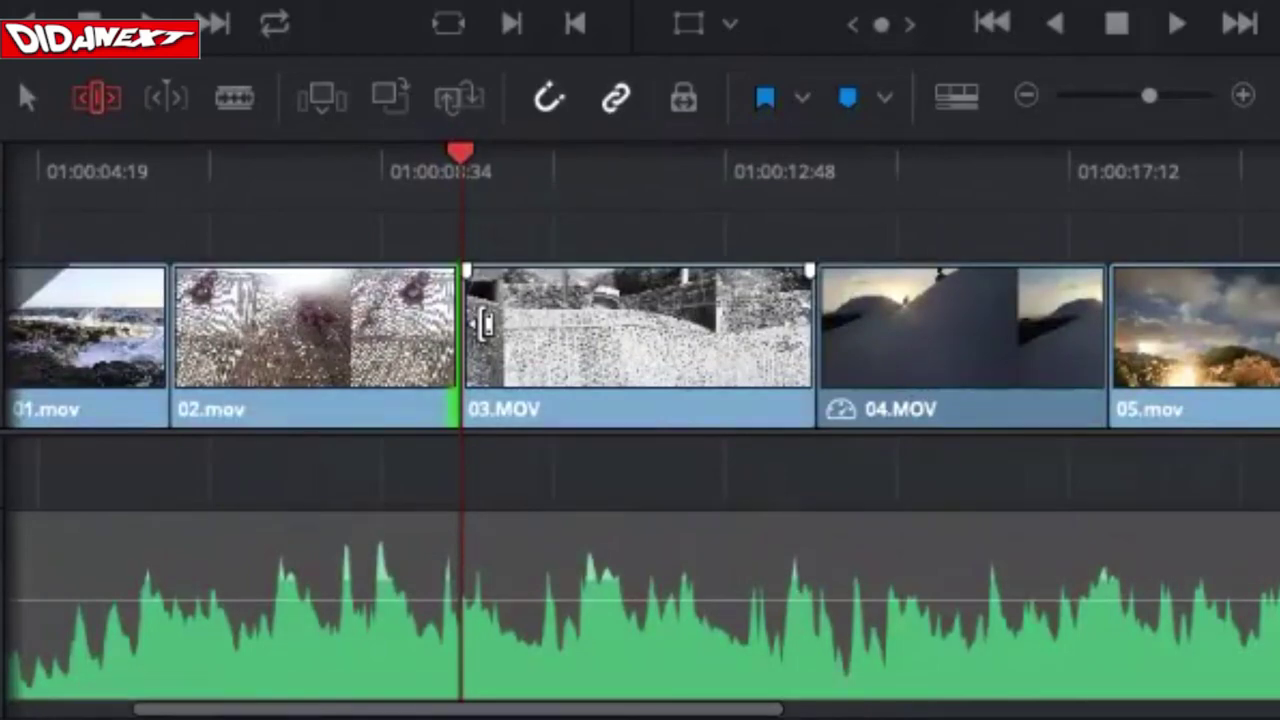
scroll(483, 322, "right", 3)
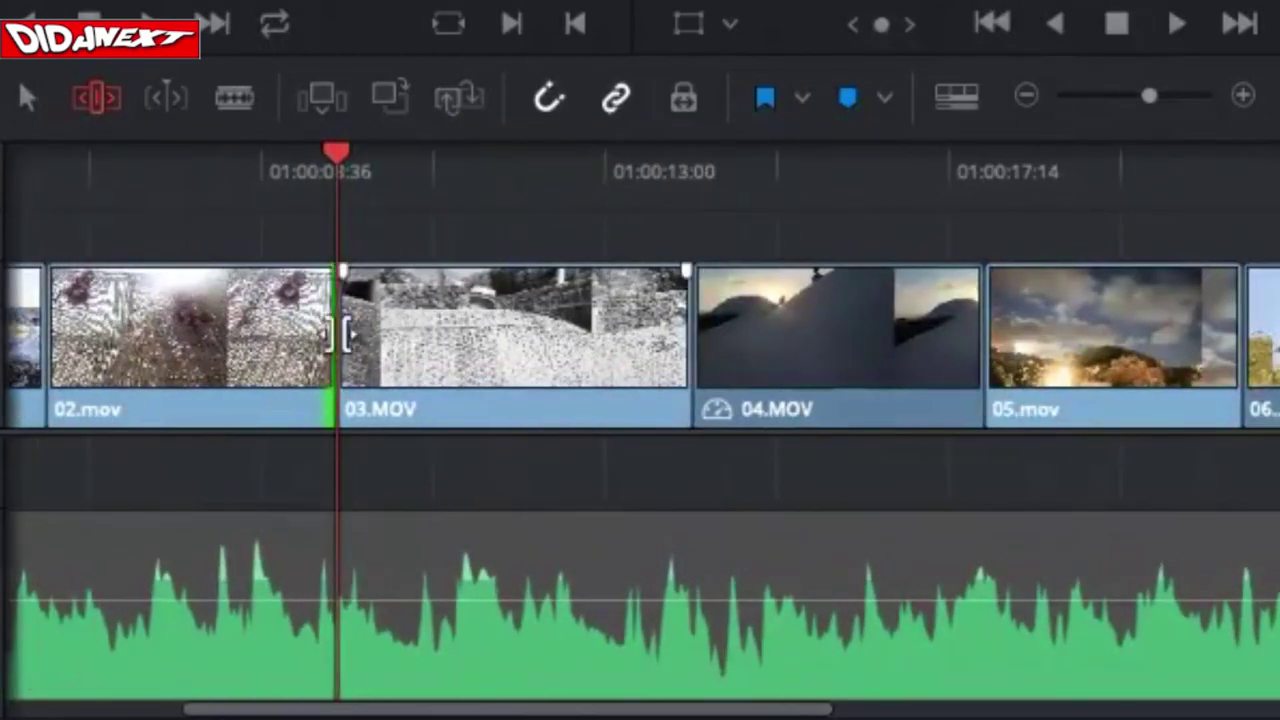
left_click_drag(341, 335, 512, 332)
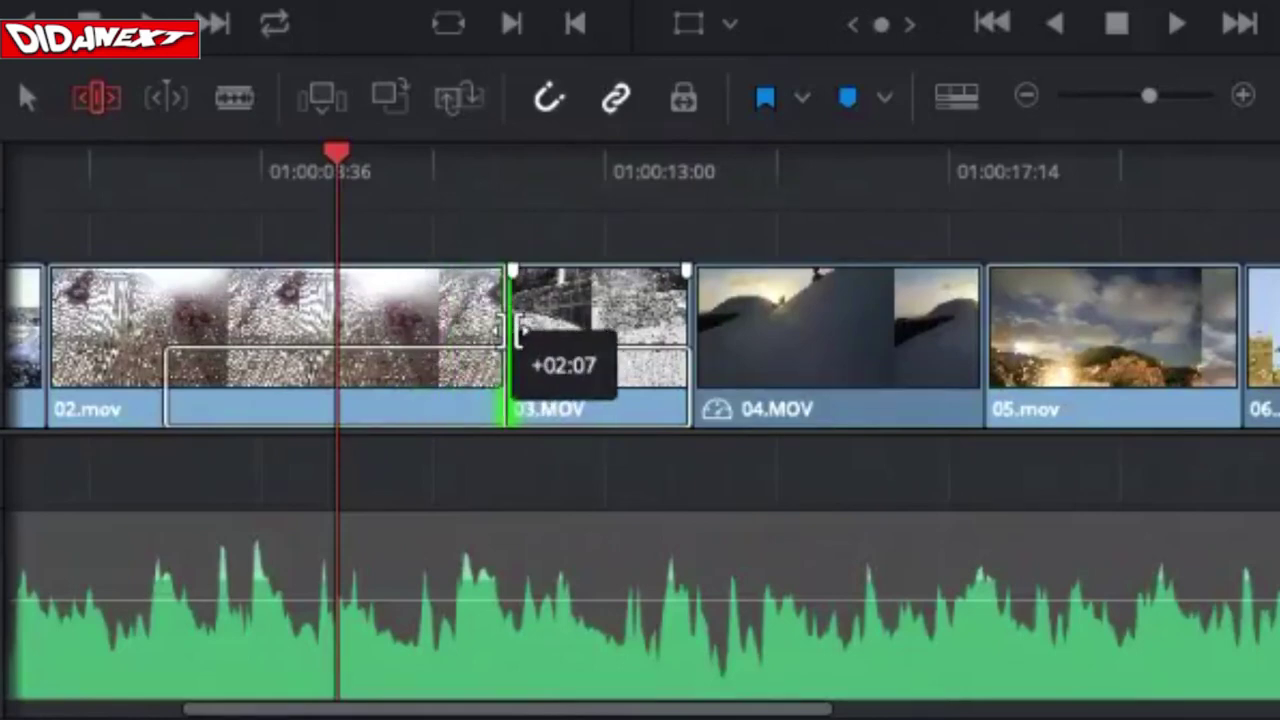
left_click_drag(516, 333, 337, 383)
scroll(429, 314, "left", 2)
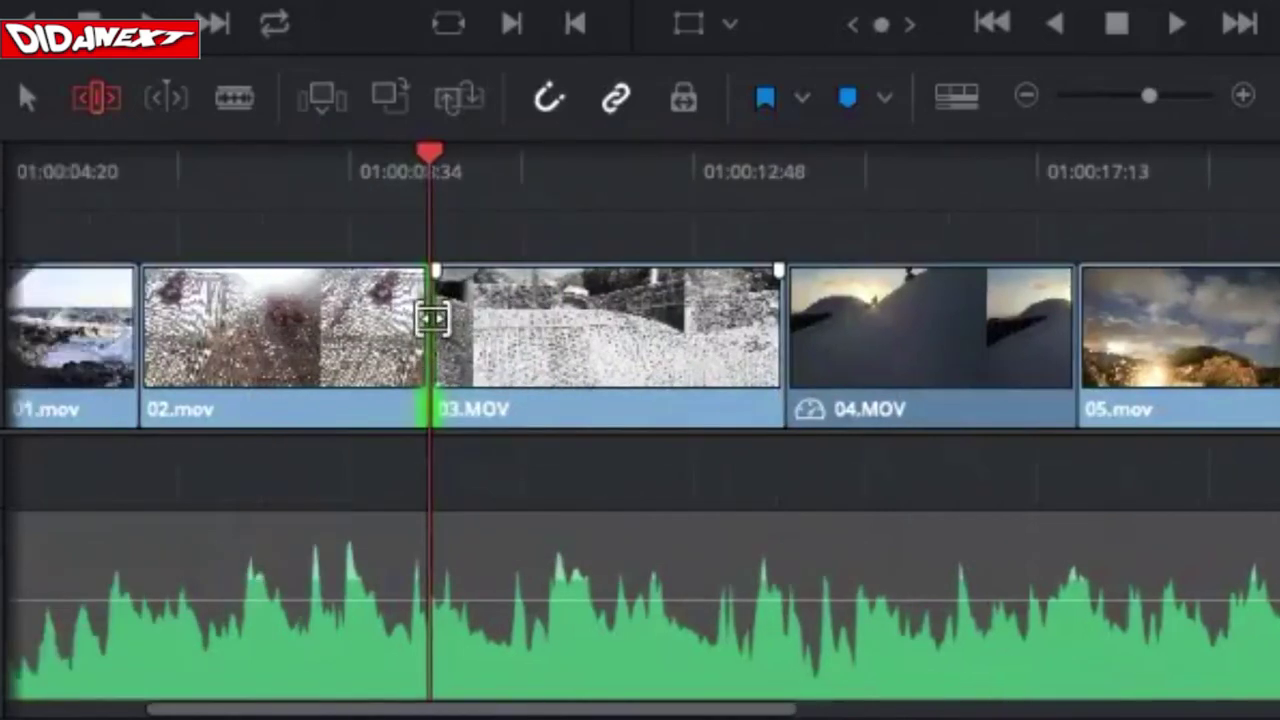
scroll(432, 318, "right", 1)
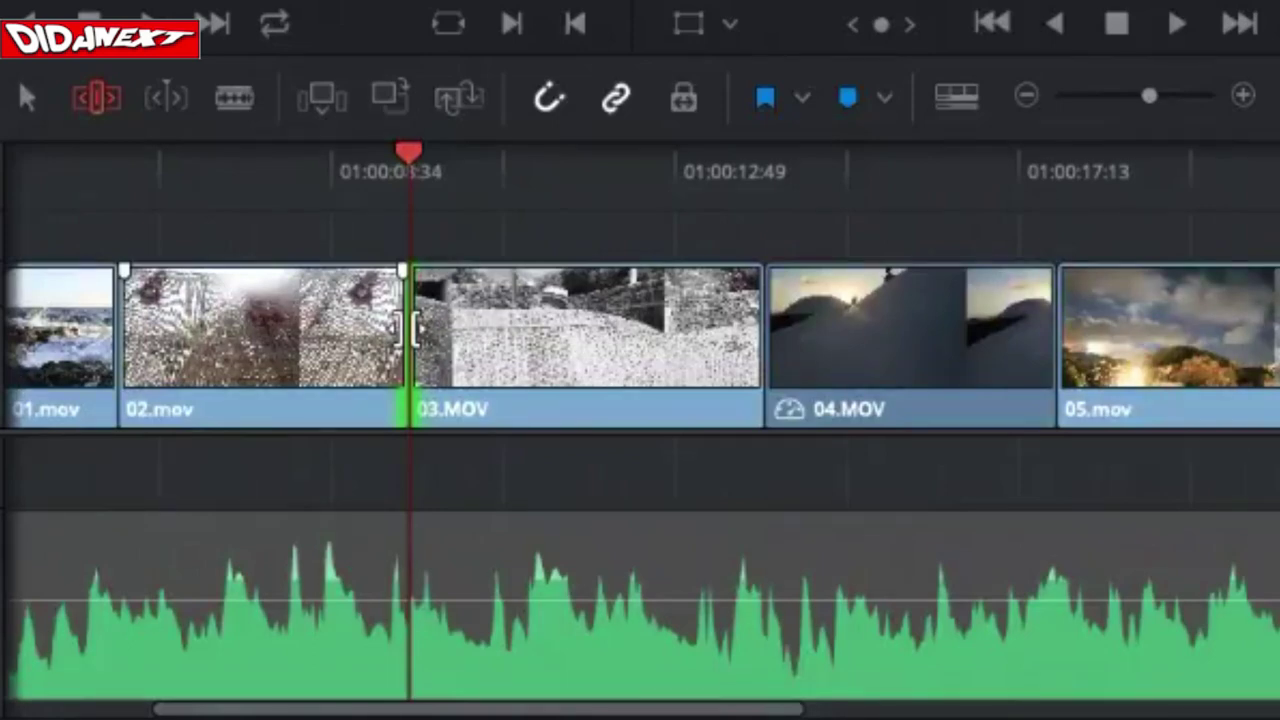
left_click_drag(410, 328, 427, 360)
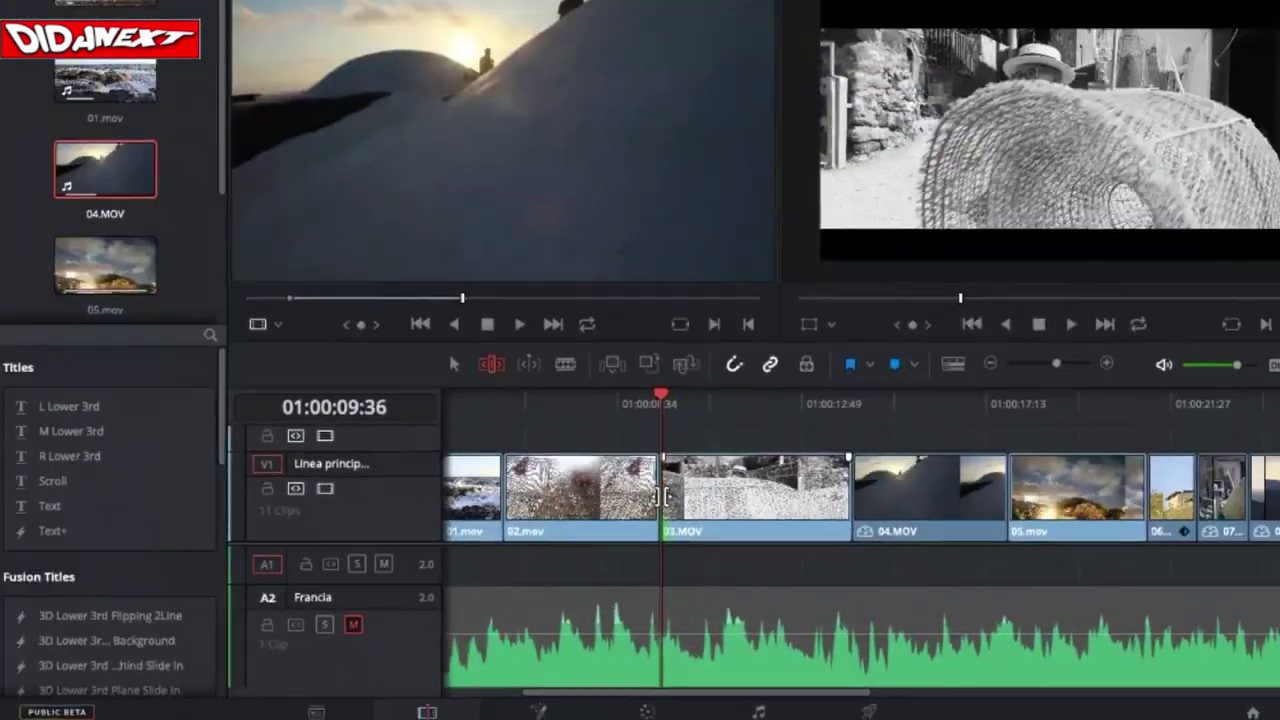
Step: Switch to the Keynote presentation and read slides 14 and 15 on Montaggio con scarto and Montaggio senza scarto
key("super+Tab")
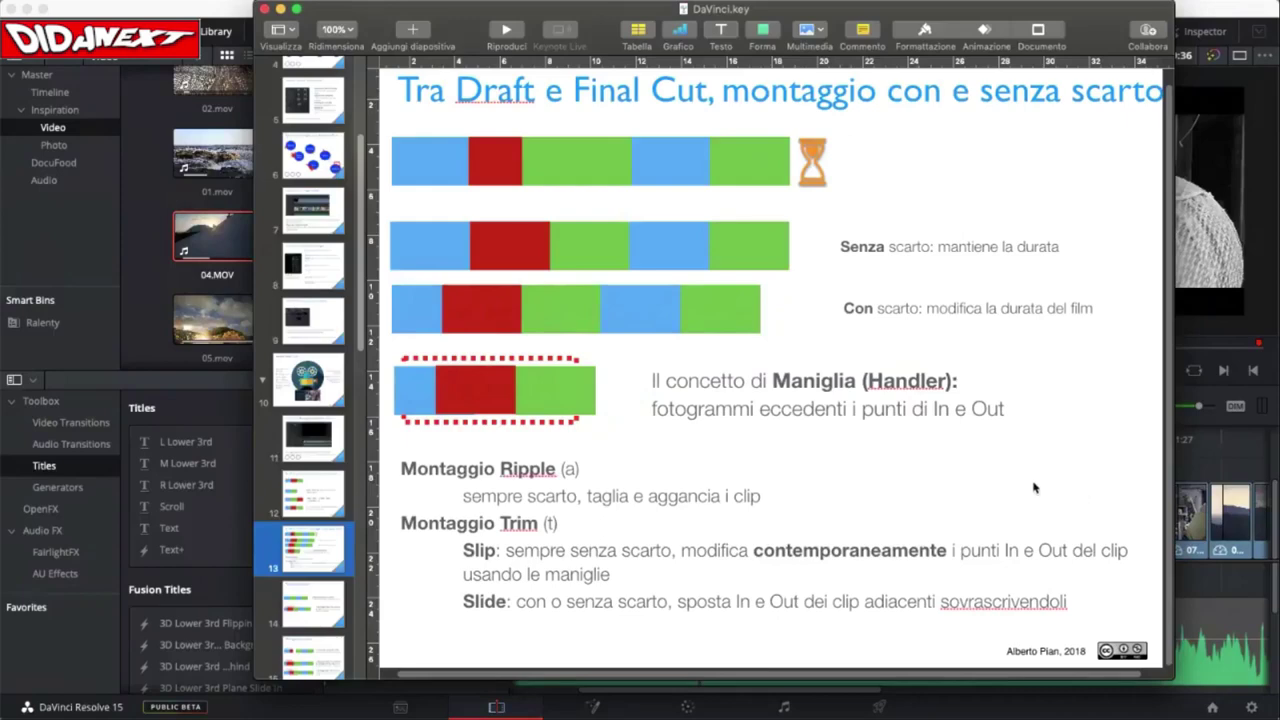
scroll(305, 543, "down", 4)
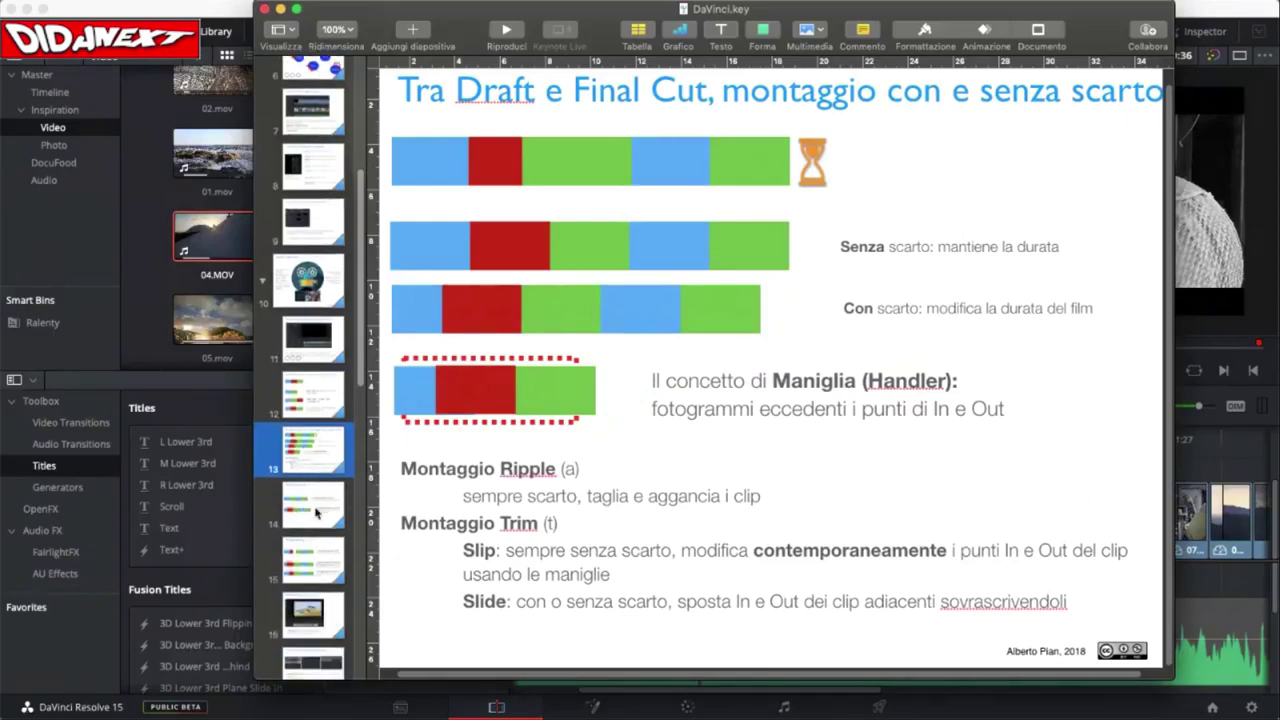
left_click(316, 512)
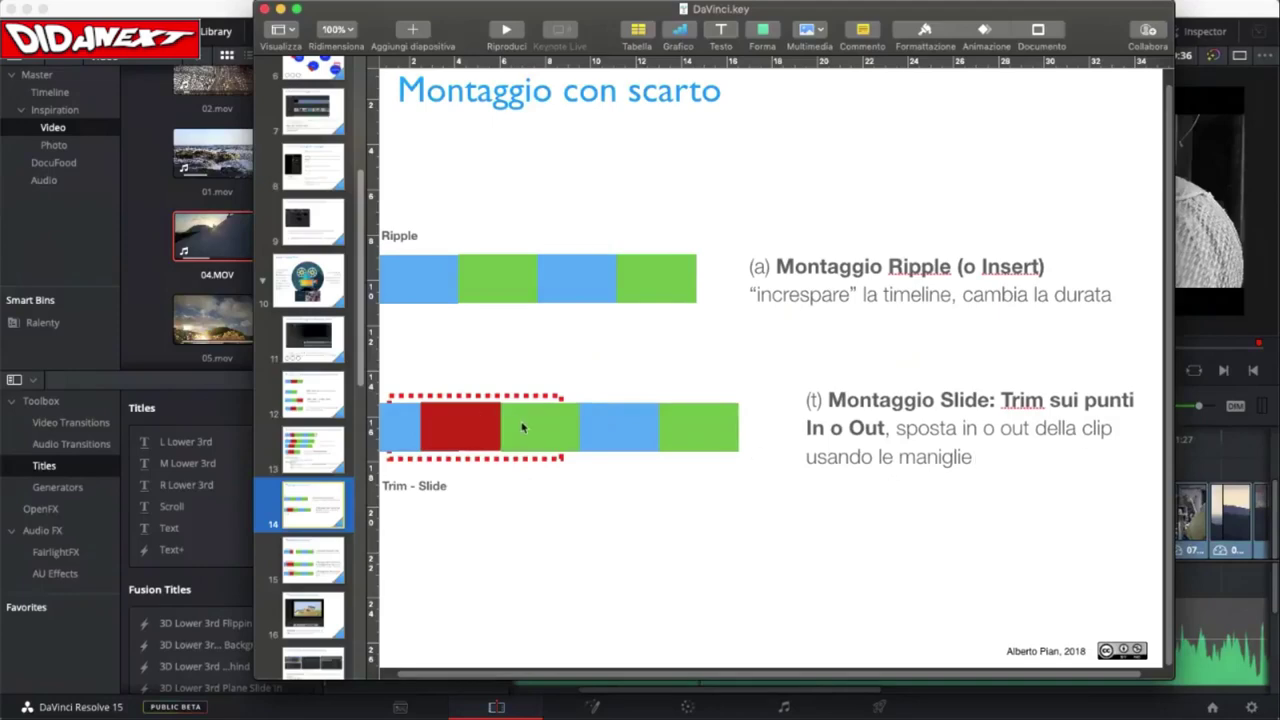
left_click(311, 561)
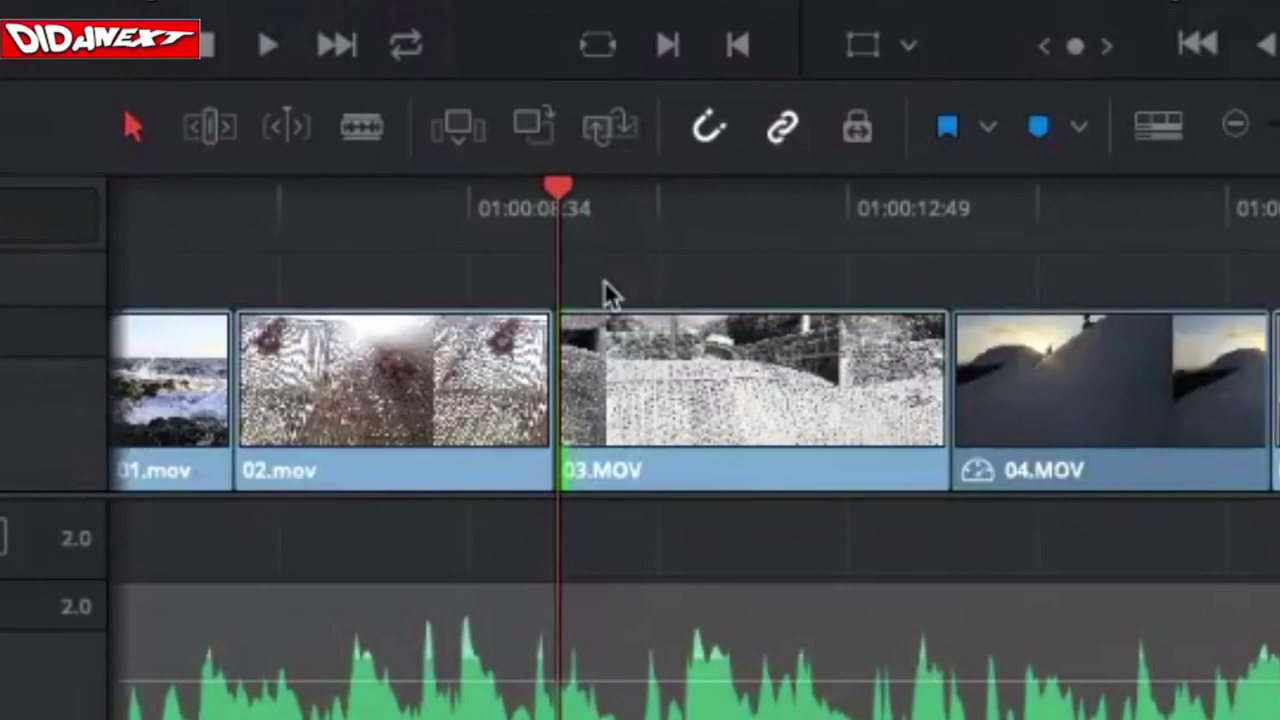
Step: Switch back to DaVinci Resolve, slip the content of 03.MOV in trim edit mode, and trim its start at the cut with 02.mov
key("t")
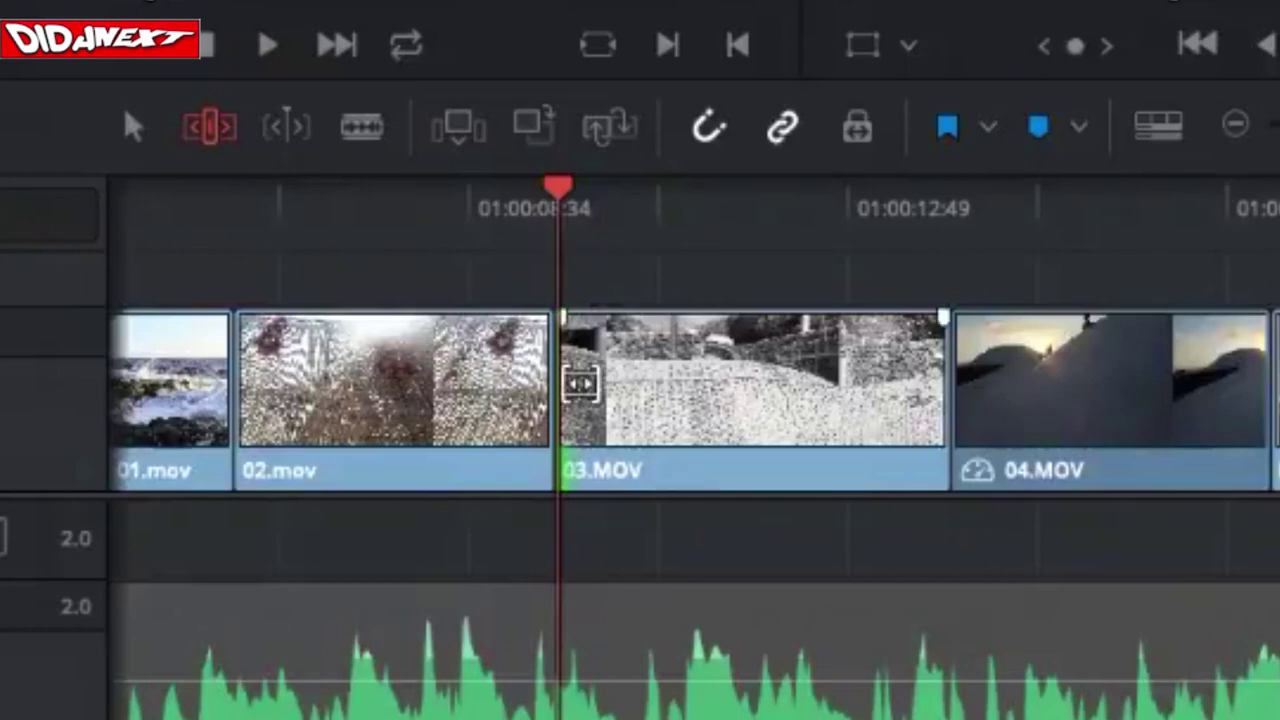
left_click_drag(654, 374, 754, 400)
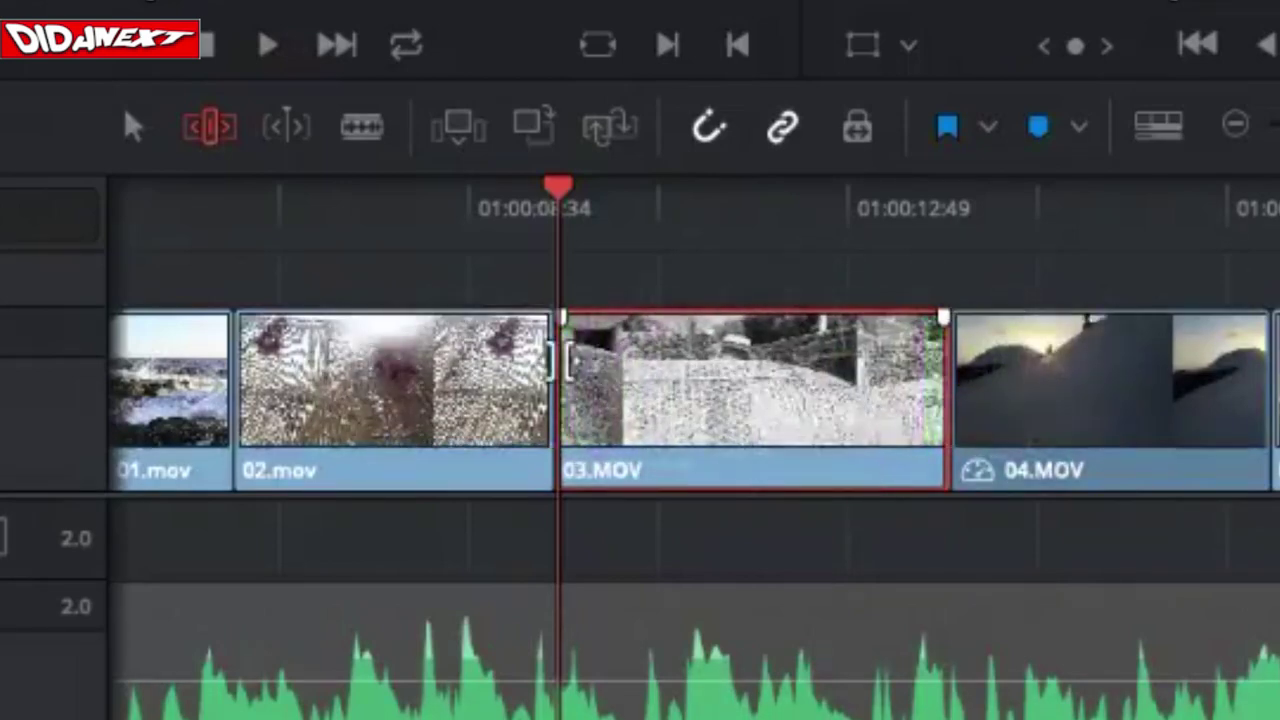
left_click_drag(556, 392, 605, 410)
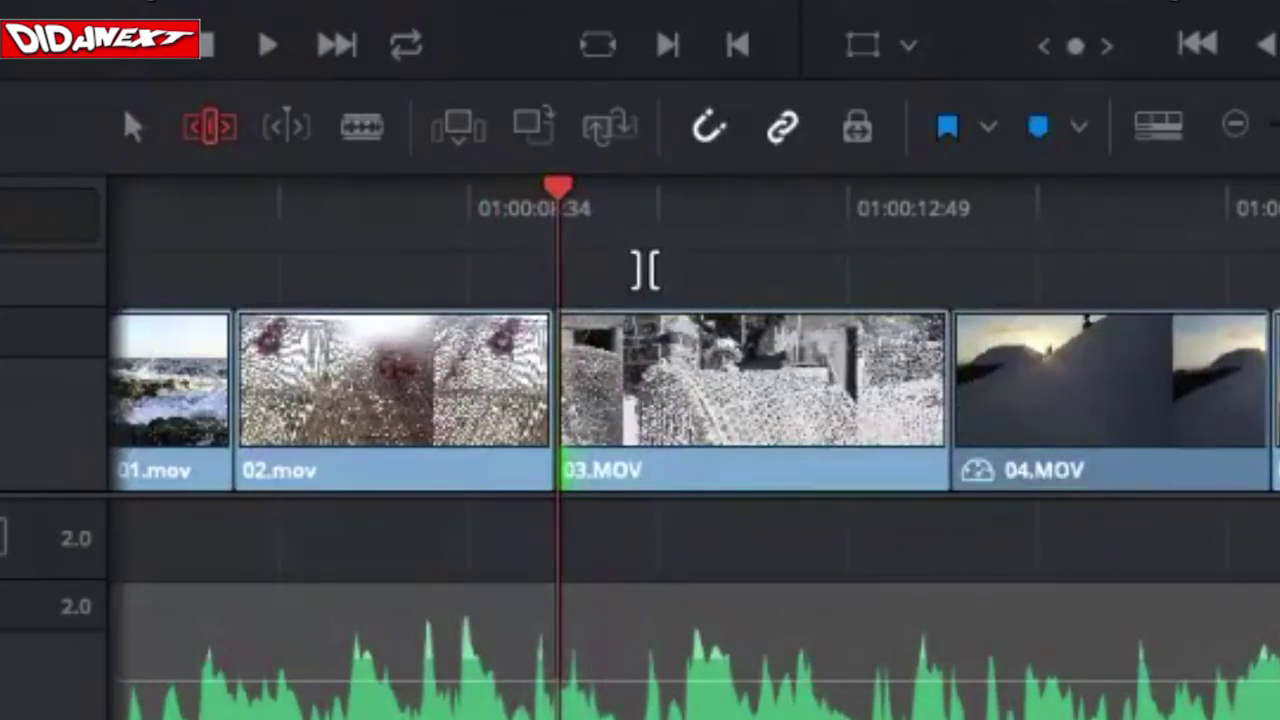
key("a")
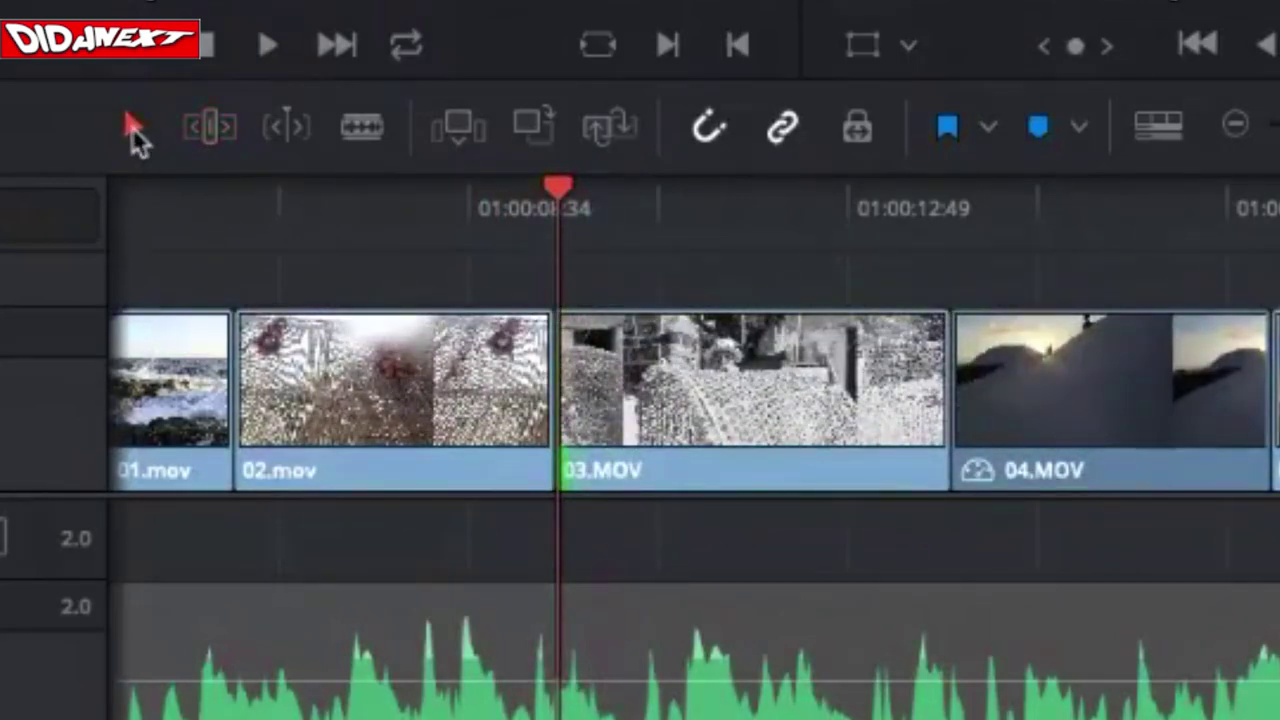
key("t")
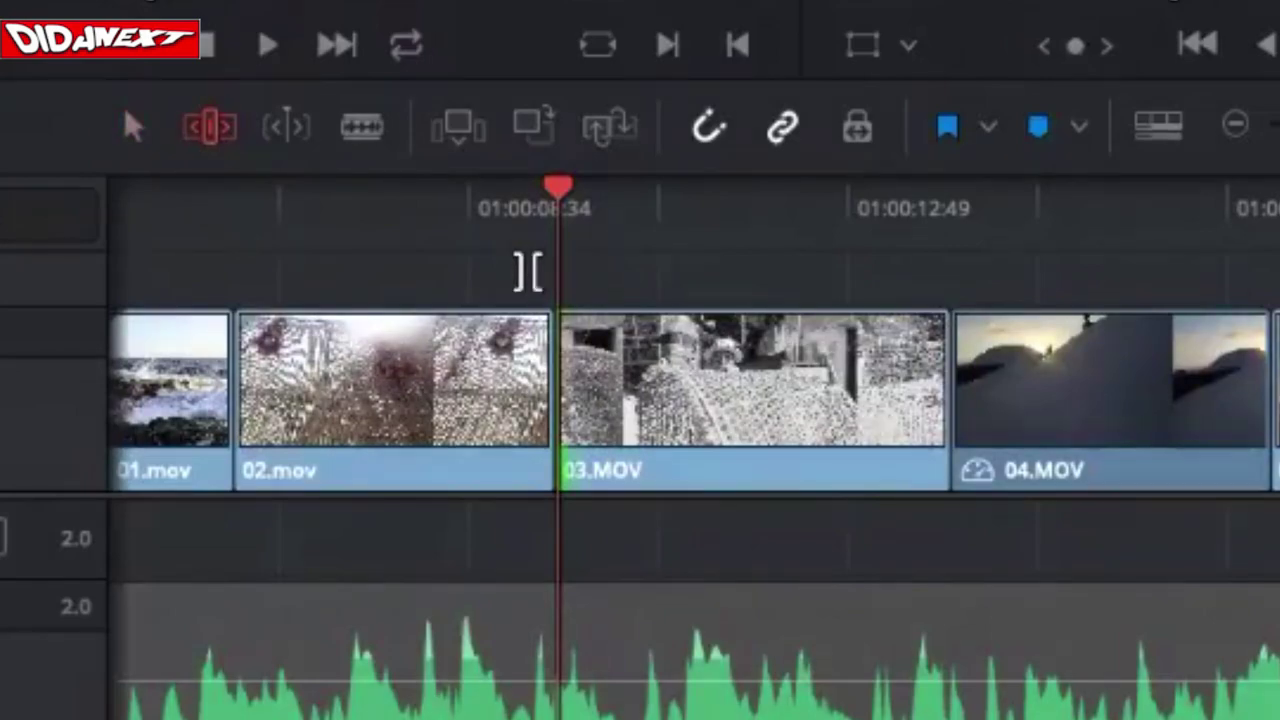
Step: Switch to the Keynote presentation and read slide 16 about Transform and Crop
key("super+Tab")
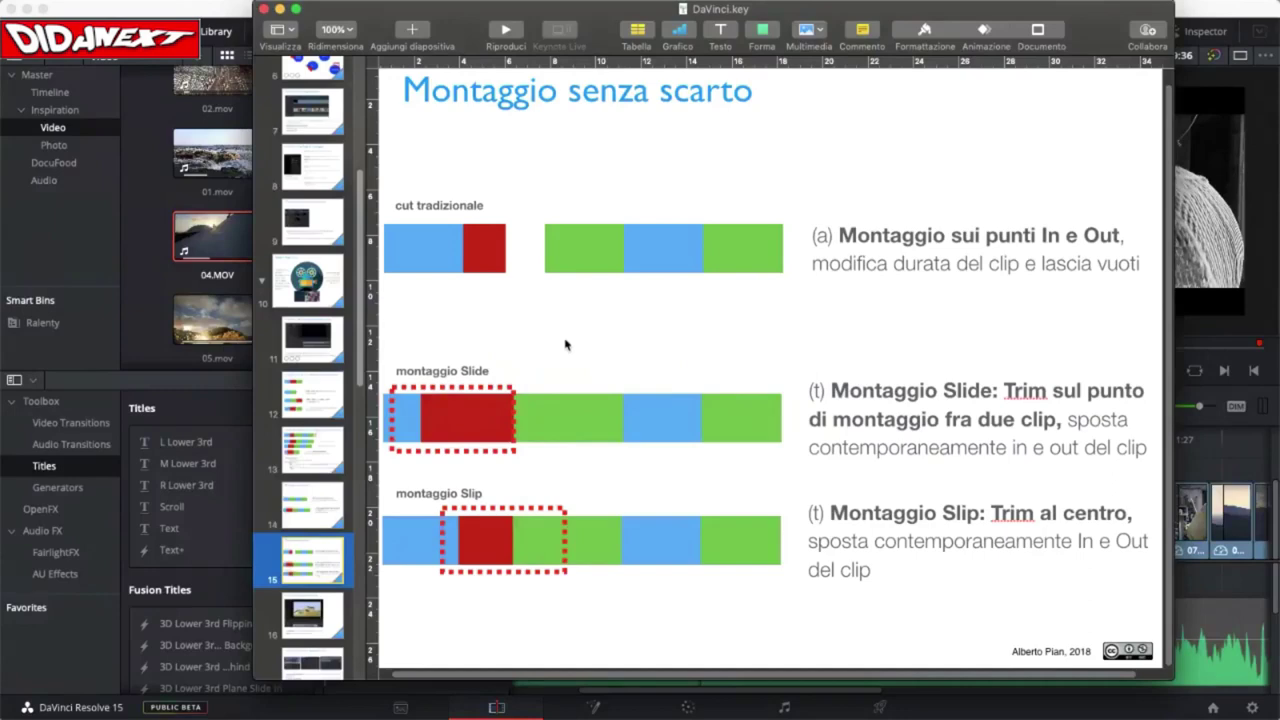
scroll(325, 498, "down", 5)
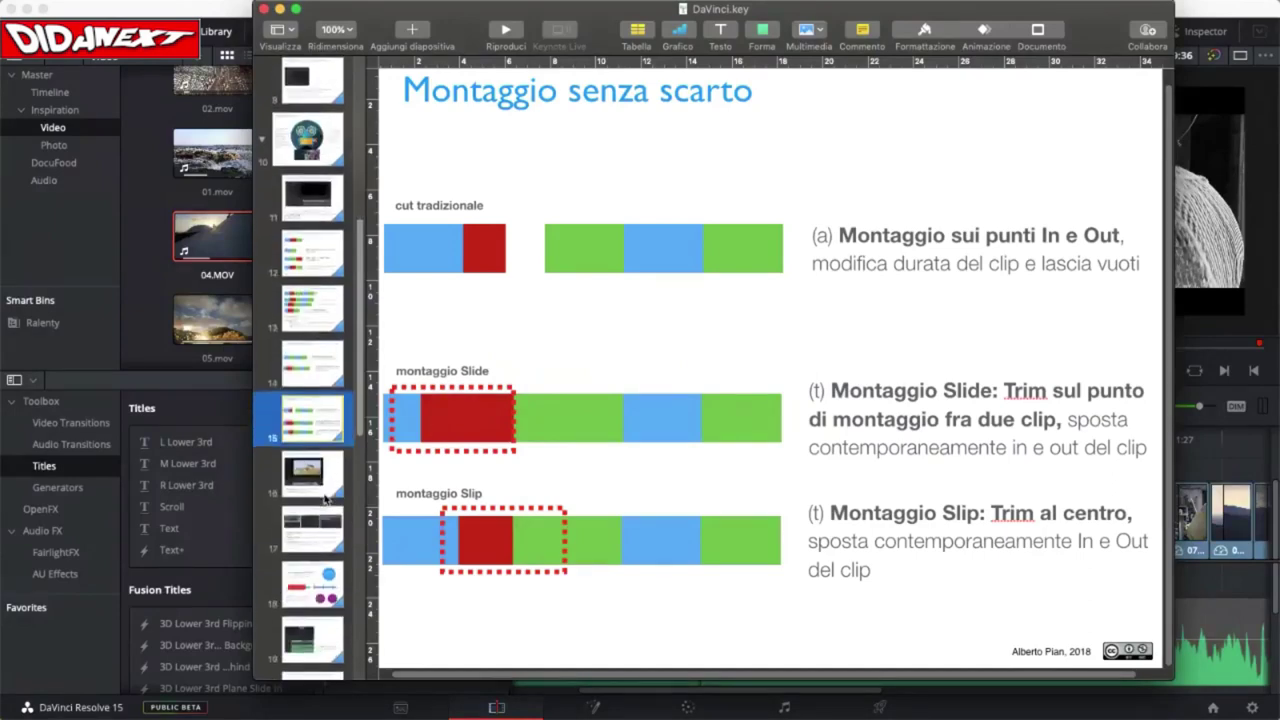
left_click(320, 425)
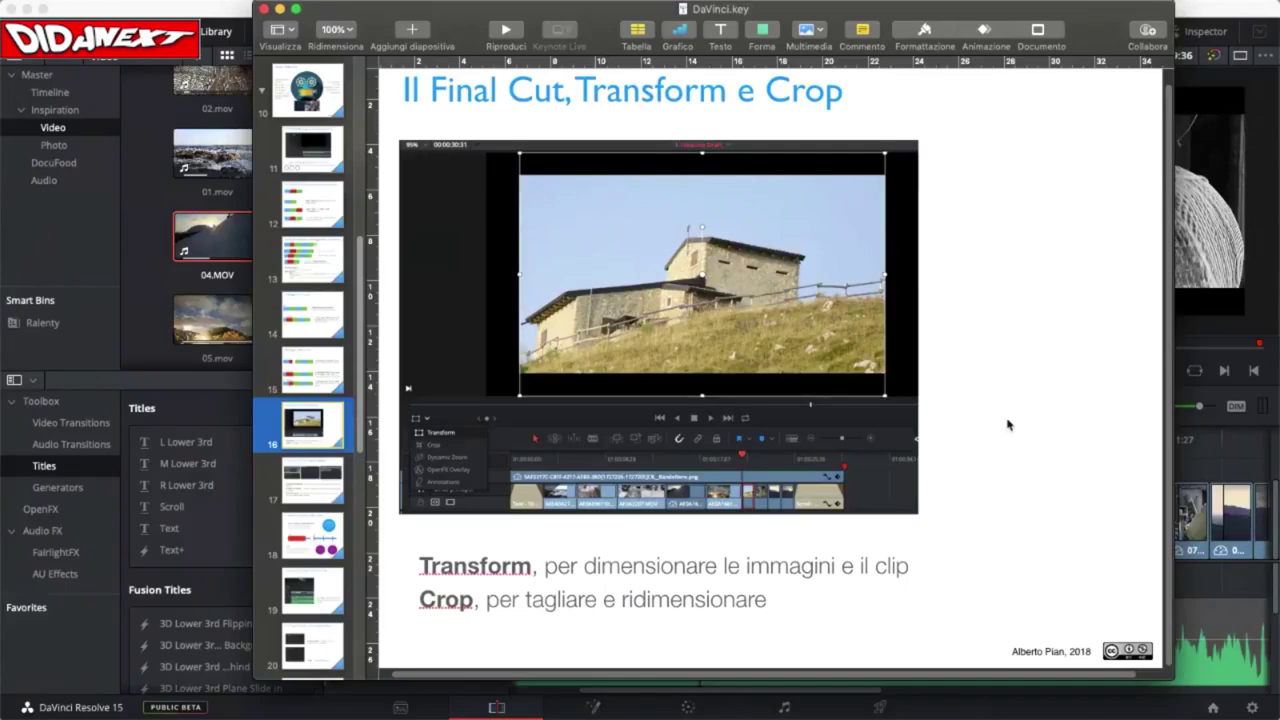
Step: Switch back to DaVinci Resolve and play the 04.MOV clip in the timeline from its start to examine its framing
key("super+Tab")
scroll(1008, 440, "right", 6)
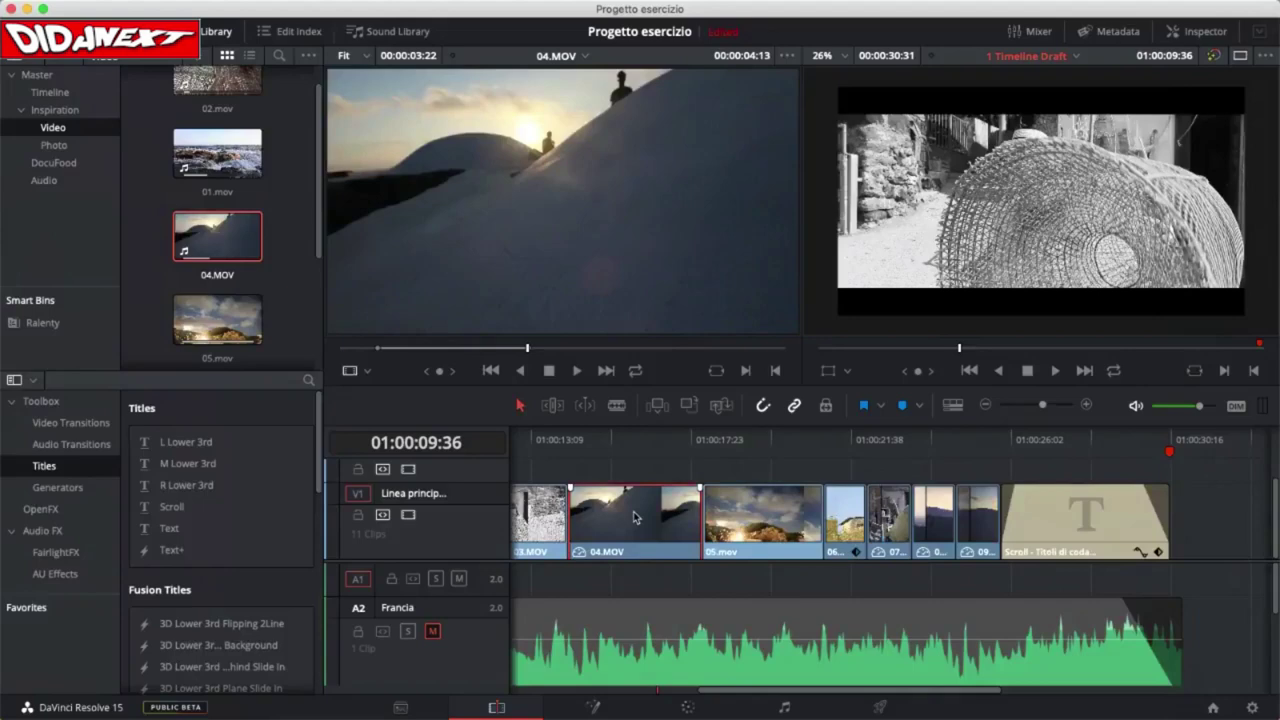
scroll(633, 516, "left", 2)
scroll(620, 515, "left", 2)
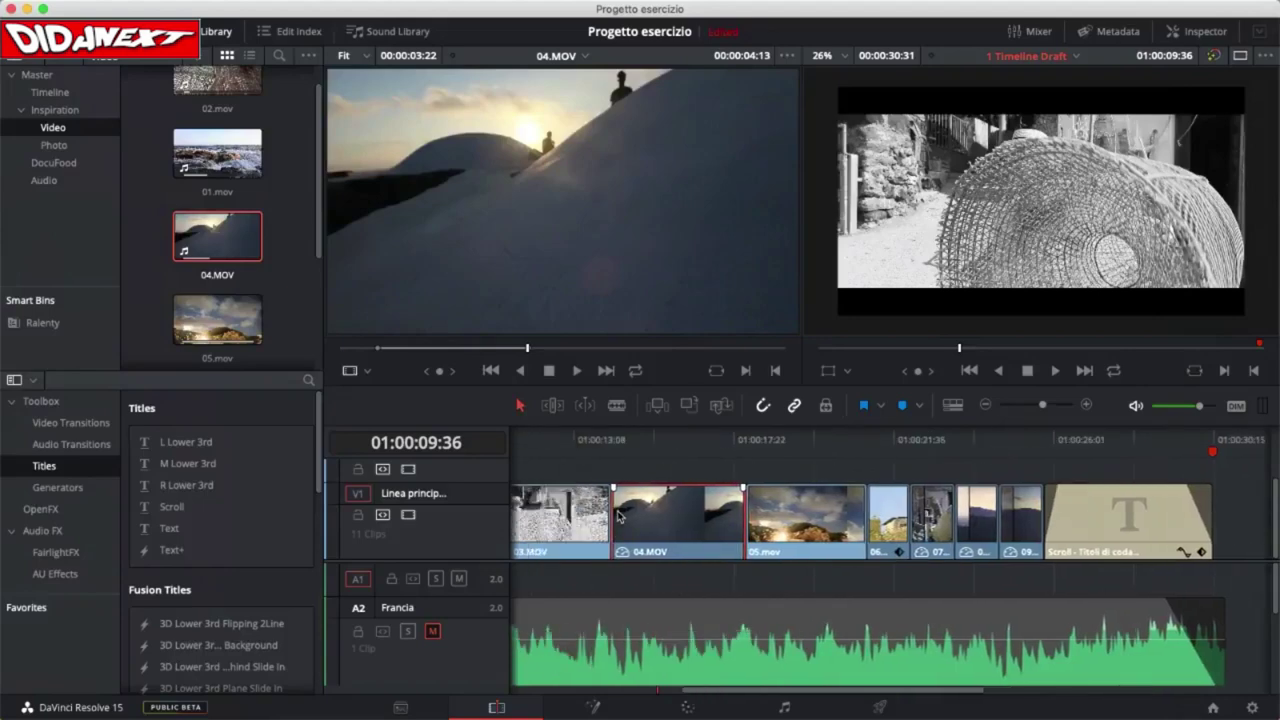
left_click(617, 440)
key("space")
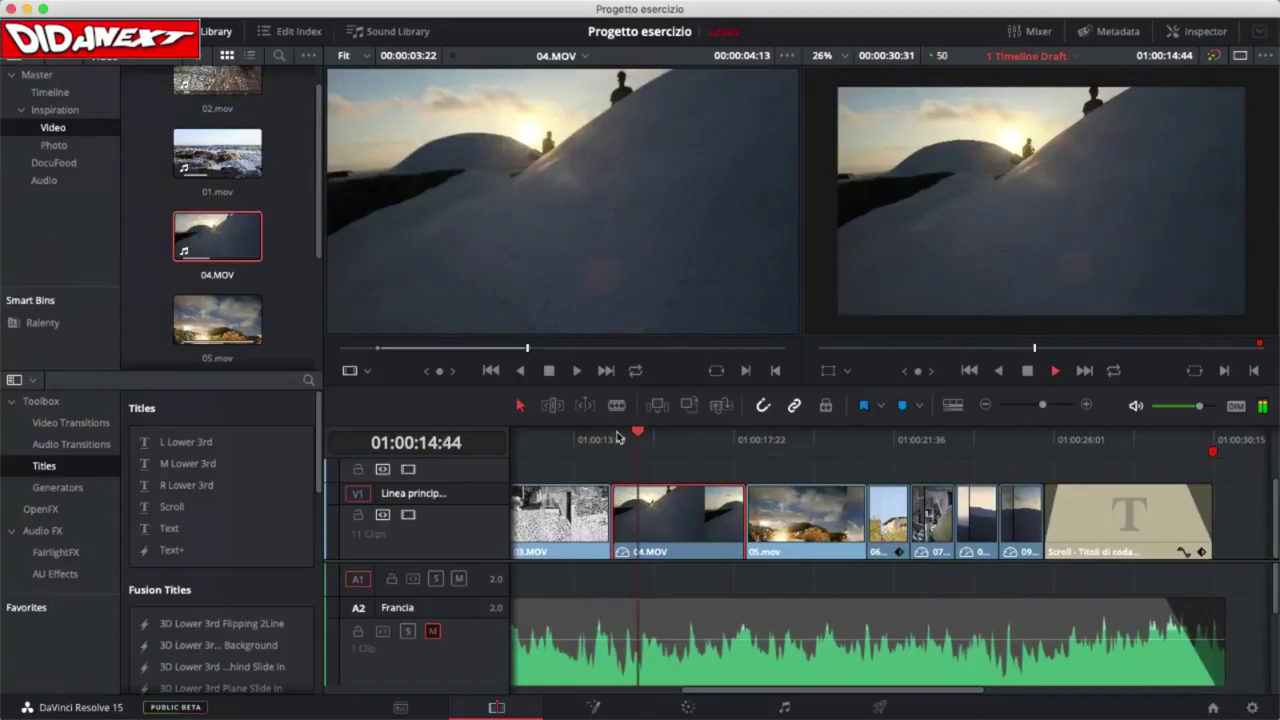
key("space")
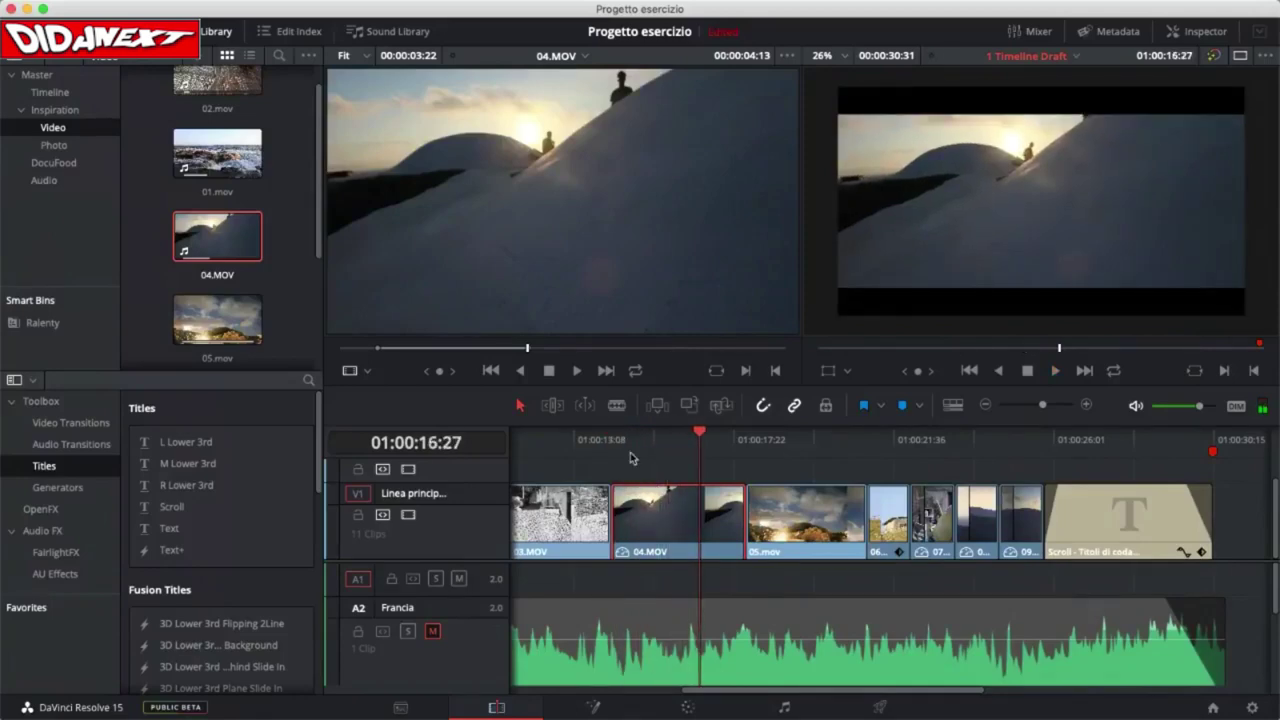
Step: Examine the framing of 05.mov in the timeline viewer and move the playhead onto clip 06 at 01:00:21:21
left_click(867, 438)
mouse_move(867, 432)
left_mouse_down()
mouse_move(904, 437)
mouse_move(891, 437)
left_mouse_up()
scroll(600, 522, "right", 5)
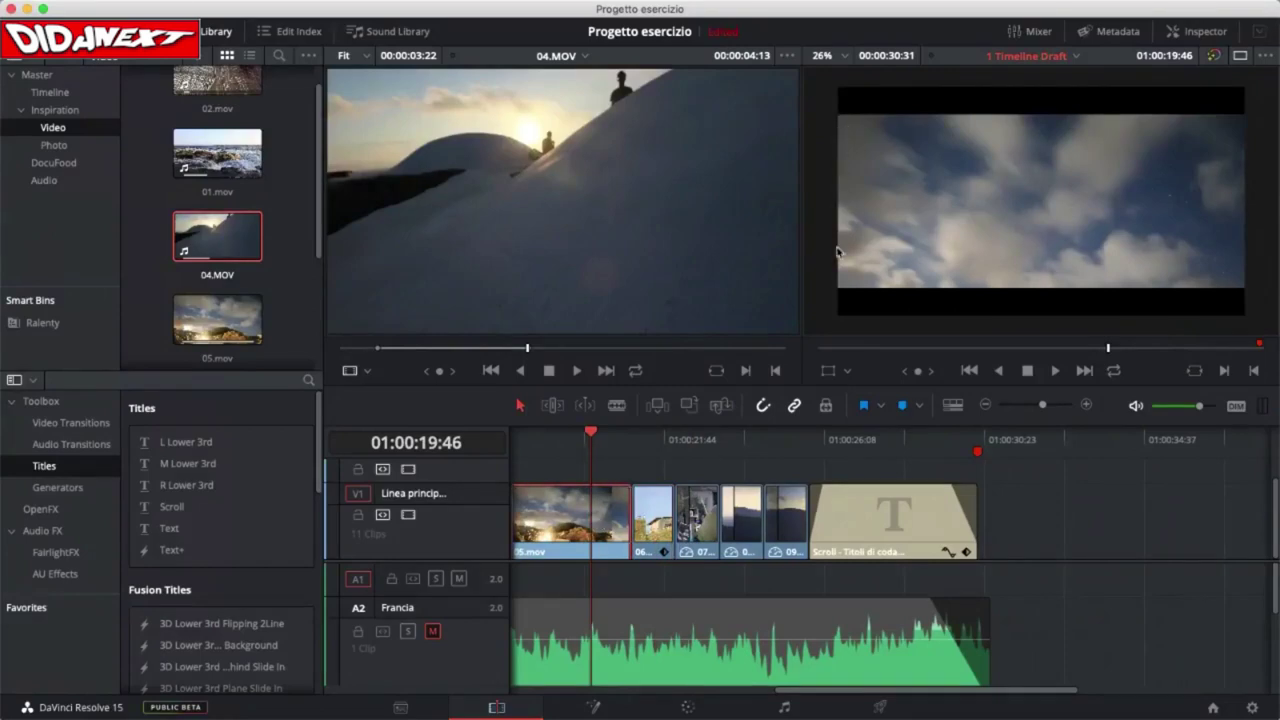
left_click_drag(591, 436, 597, 438)
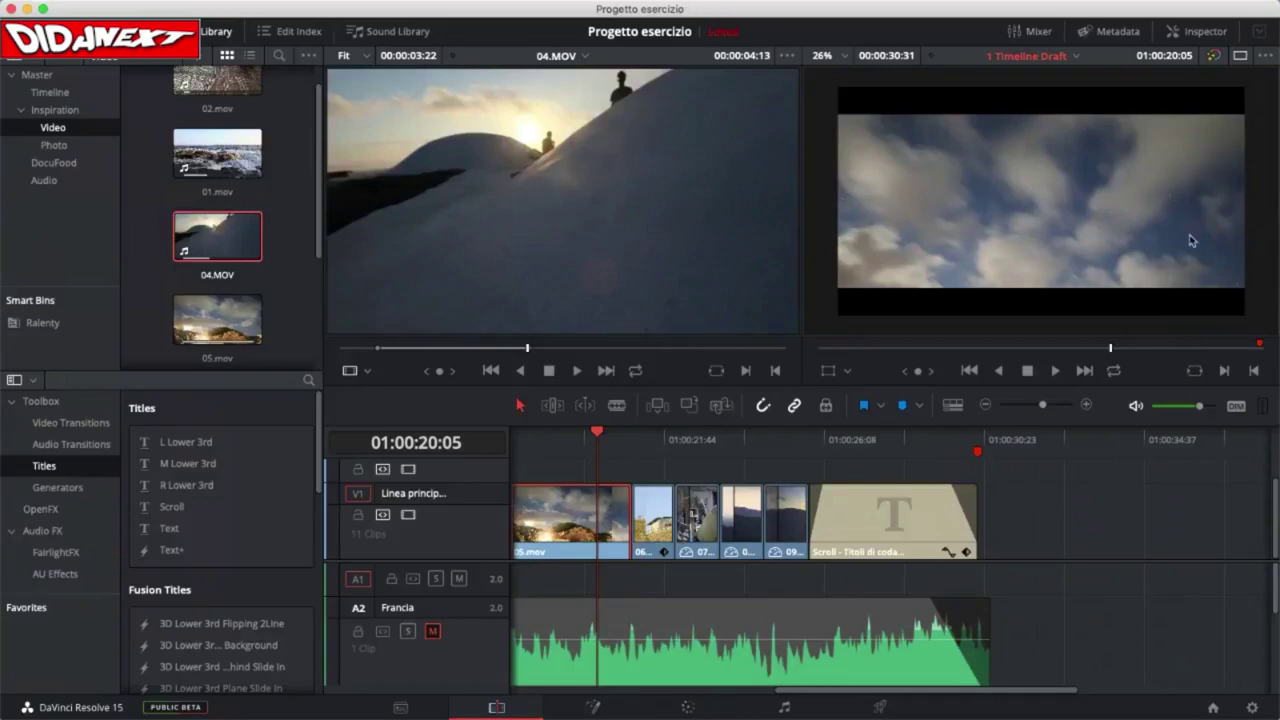
left_click(648, 437)
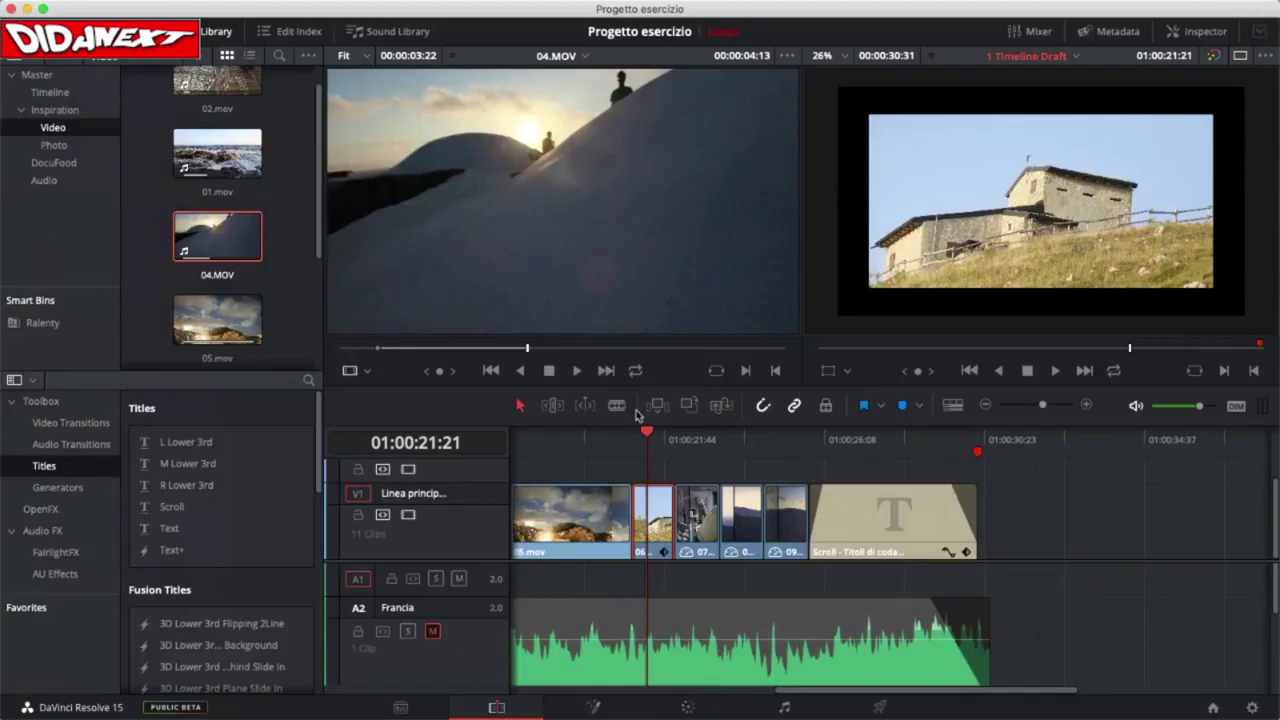
Step: Enable Transform on the coastal lighthouse clip in the timeline, tilt it counterclockwise and rotate it back to nearly level
mouse_move(655, 520)
left_click(848, 372)
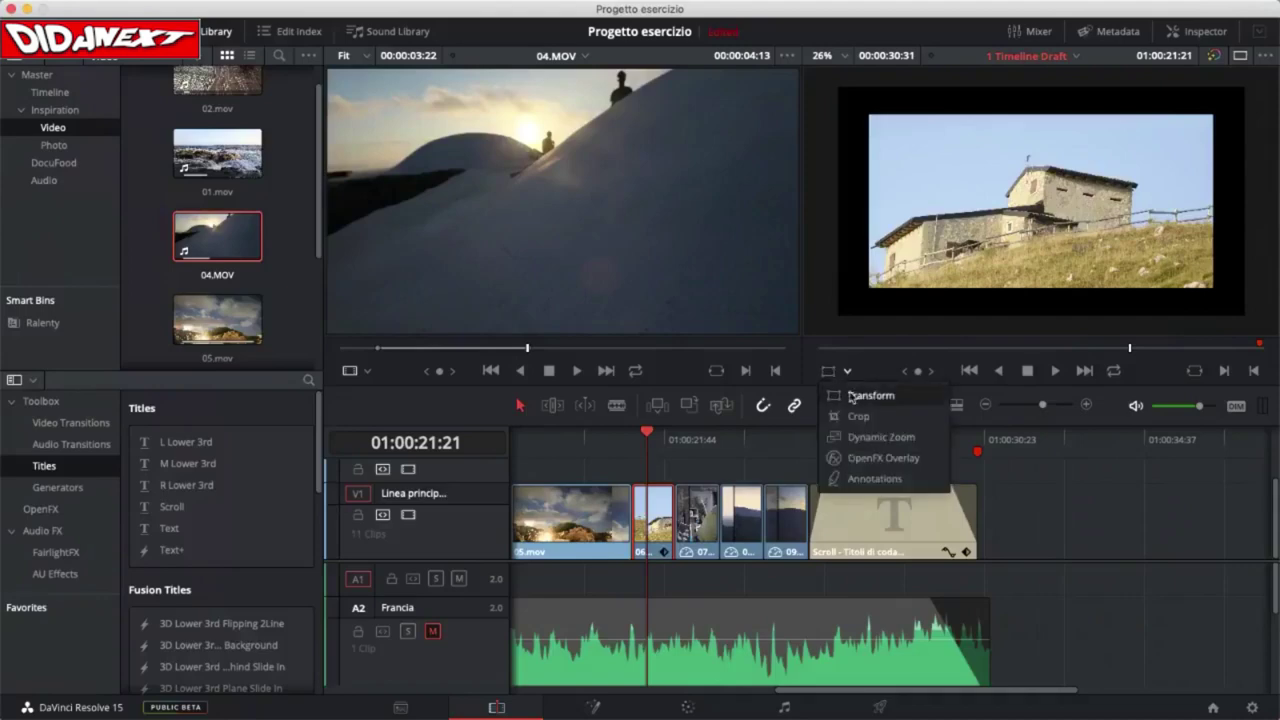
left_click(861, 398)
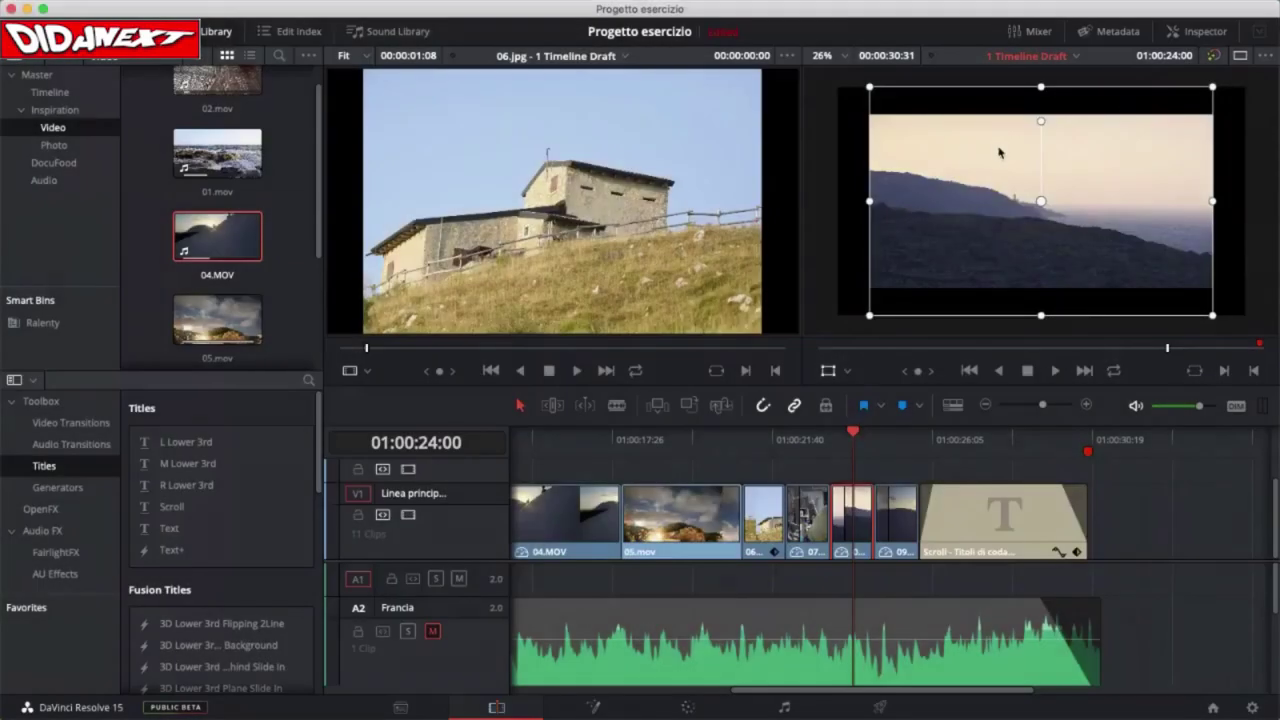
mouse_move(1041, 121)
left_mouse_down()
mouse_move(986, 134)
mouse_move(1029, 117)
left_mouse_up()
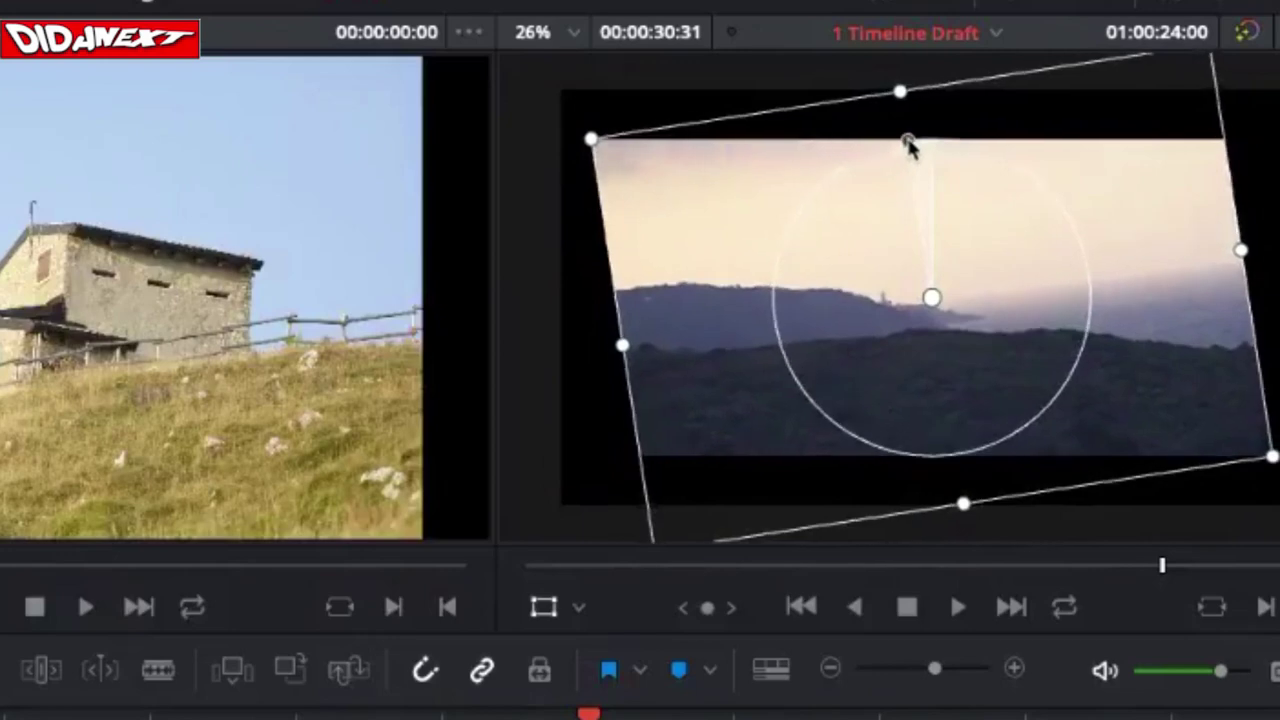
left_click_drag(909, 145, 929, 123)
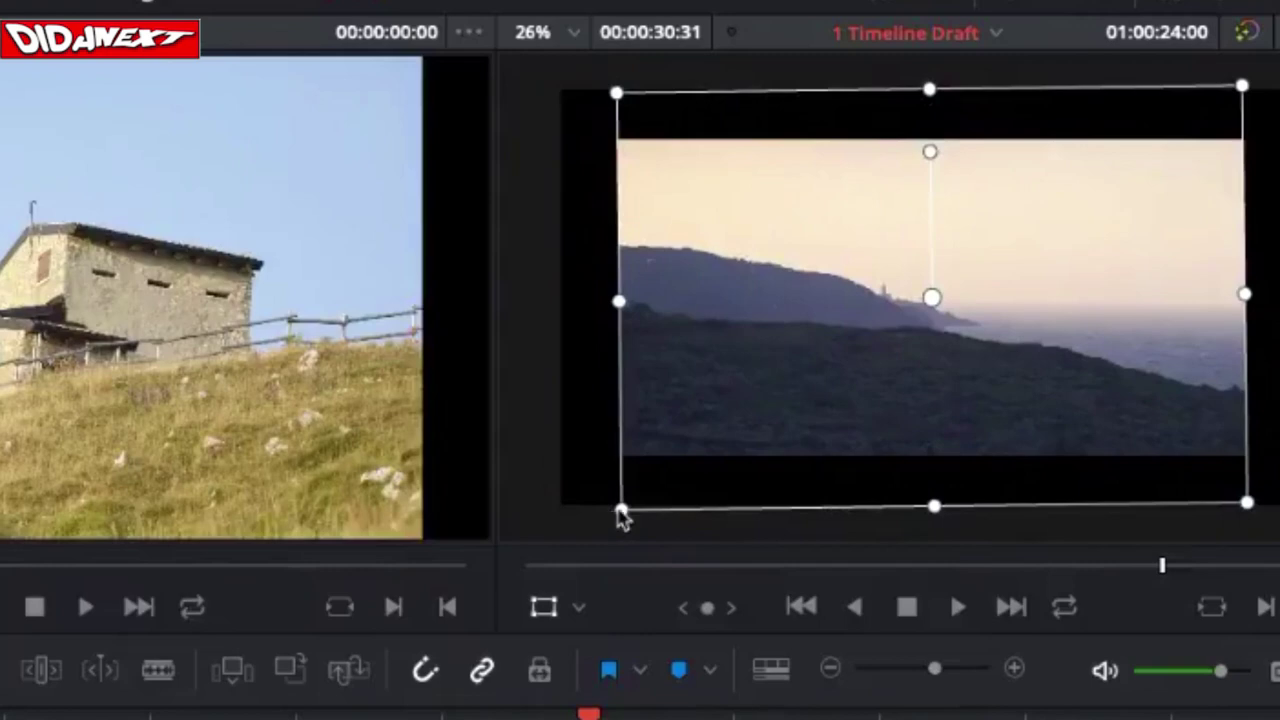
Step: Enlarge the lighthouse clip beyond the edges of the frame and shift the image slightly down
left_click_drag(620, 512, 514, 640)
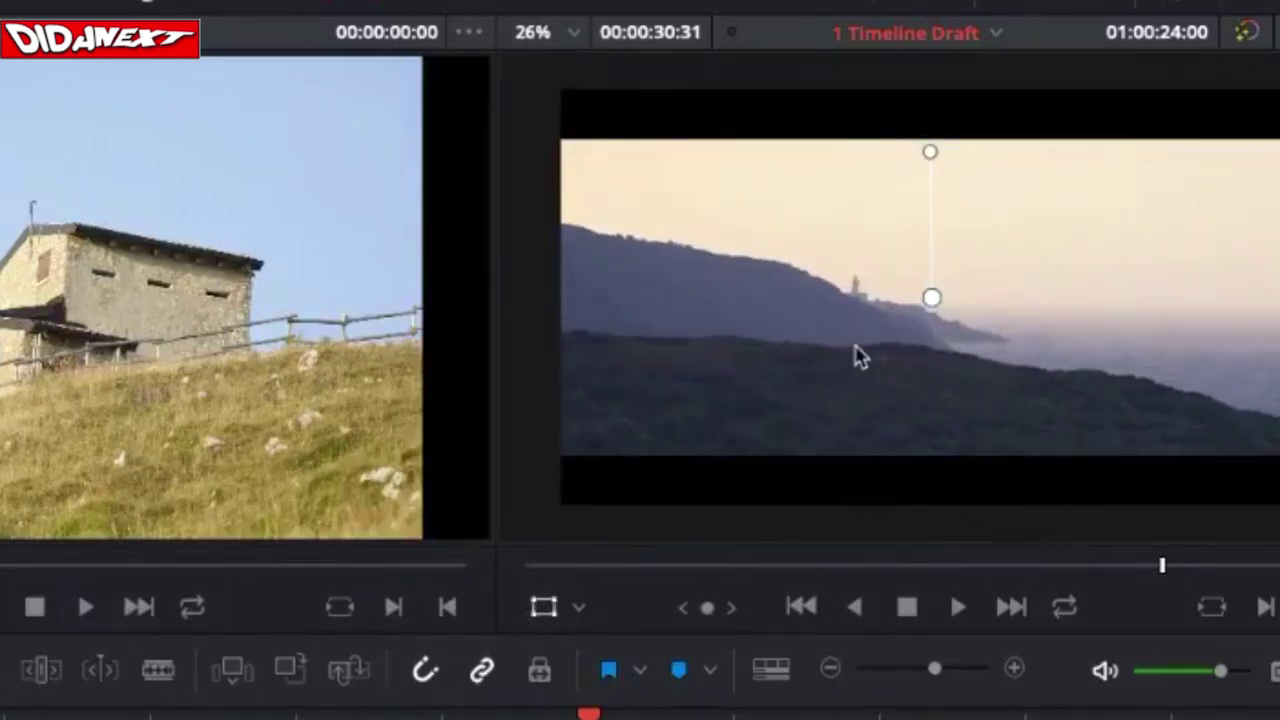
mouse_move(857, 354)
left_mouse_down()
mouse_move(854, 371)
mouse_move(860, 320)
mouse_move(866, 374)
left_mouse_up()
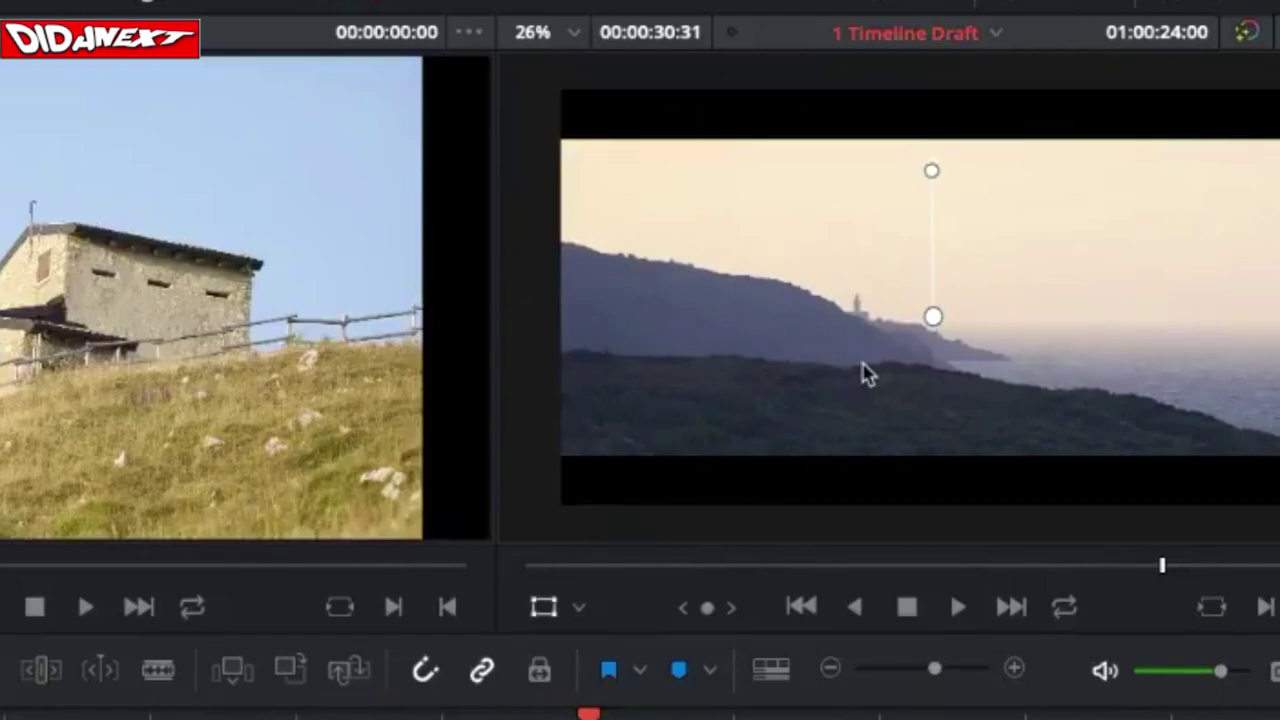
left_click(582, 609)
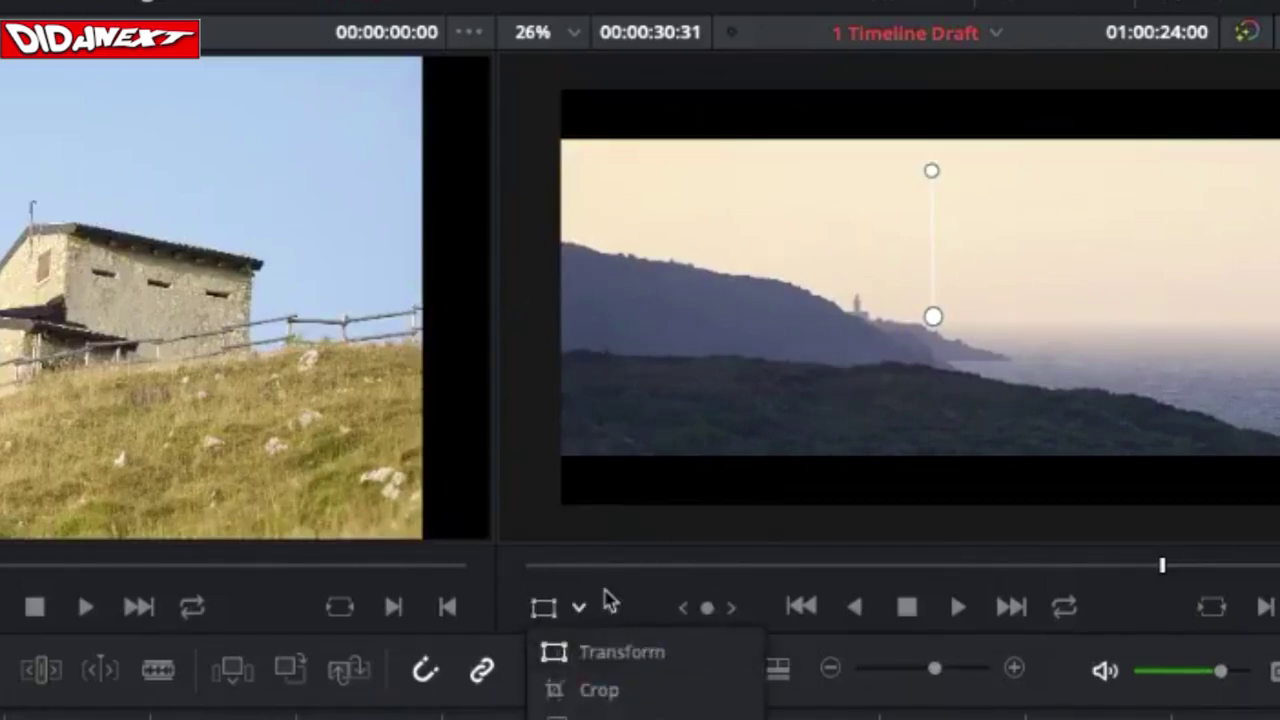
left_click(608, 600)
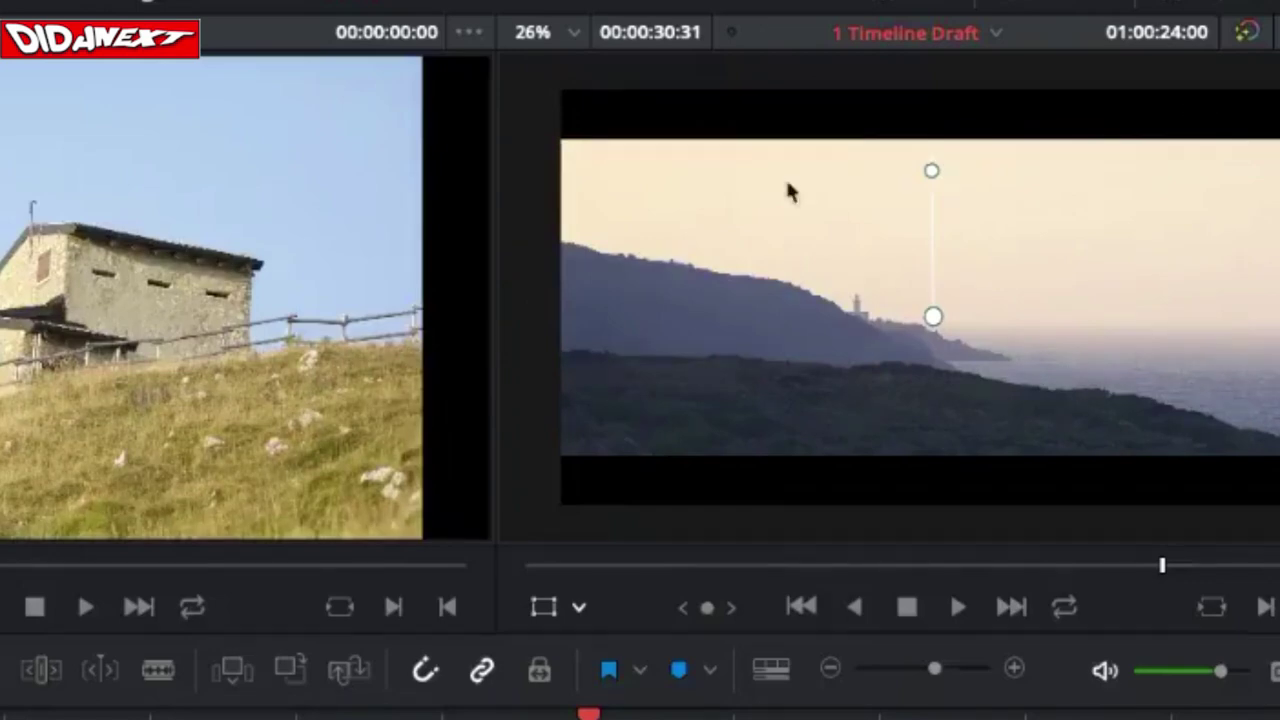
Step: Set the timeline viewer zoom to 12.5%, enlarge the lighthouse clip further and shift it slightly left, and return the viewer to Fit
left_click(573, 36)
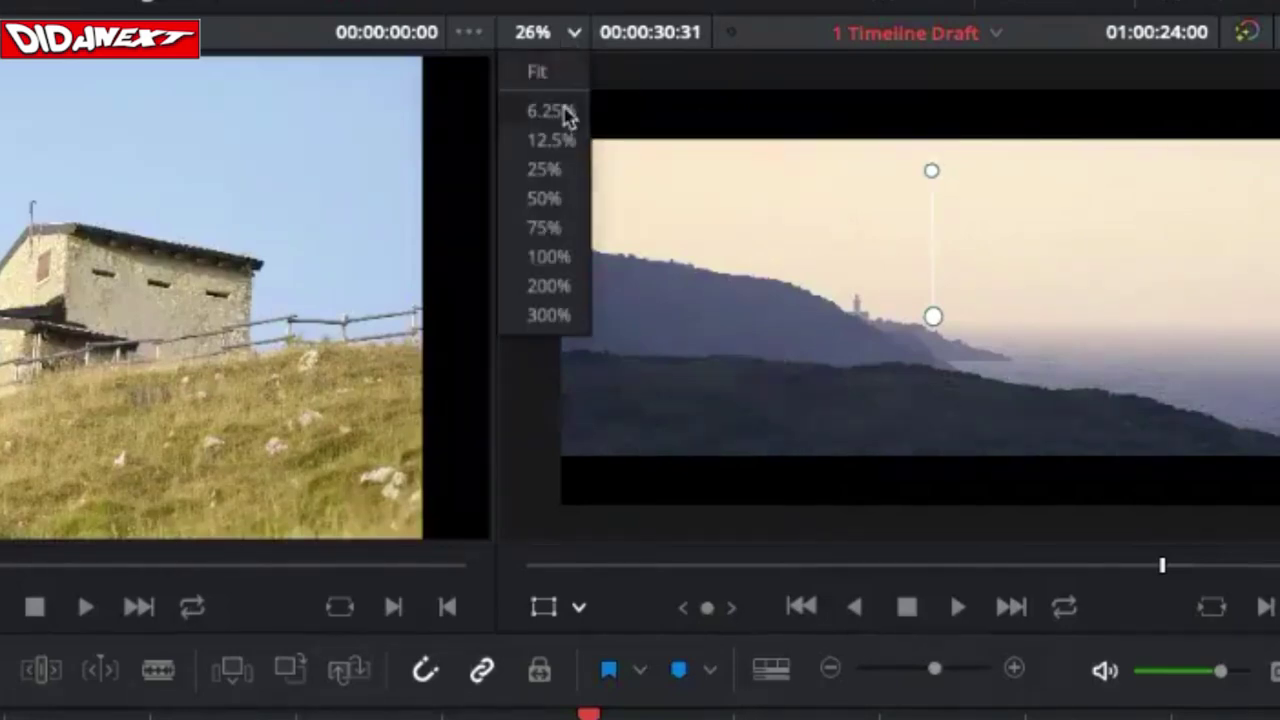
left_click(560, 142)
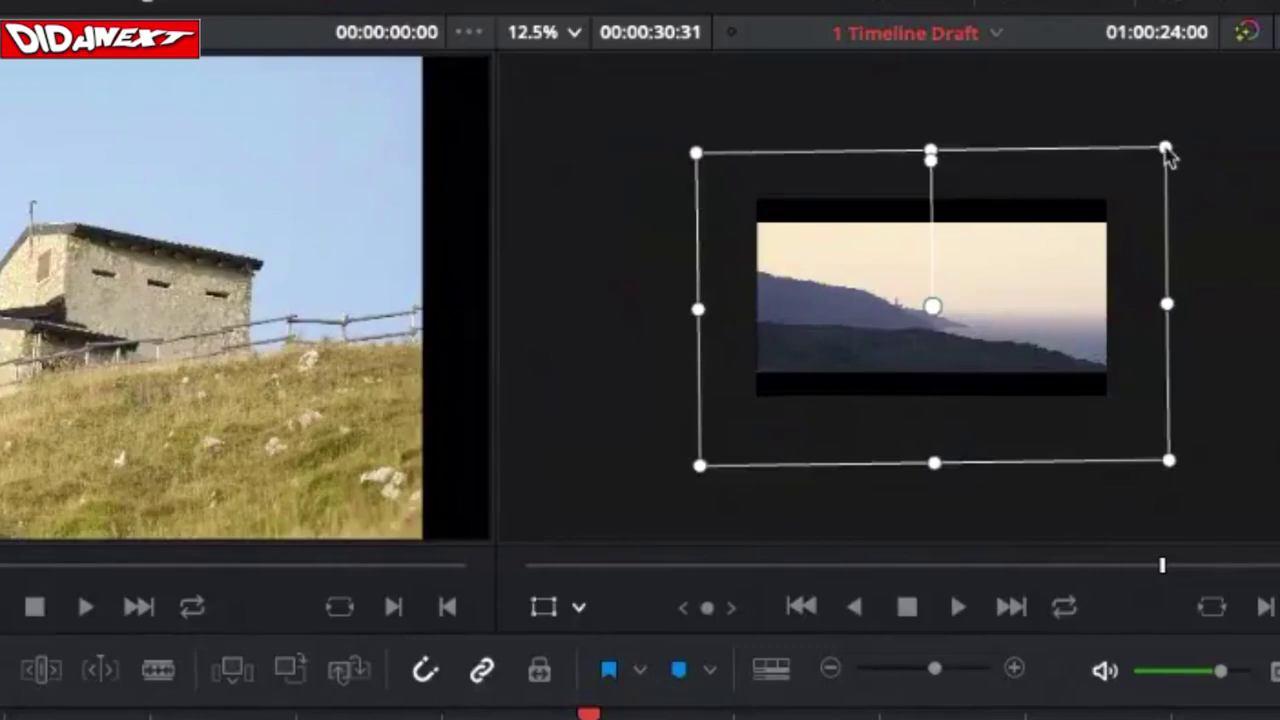
left_click_drag(1166, 149, 1189, 132)
left_click_drag(1213, 118, 1279, 62)
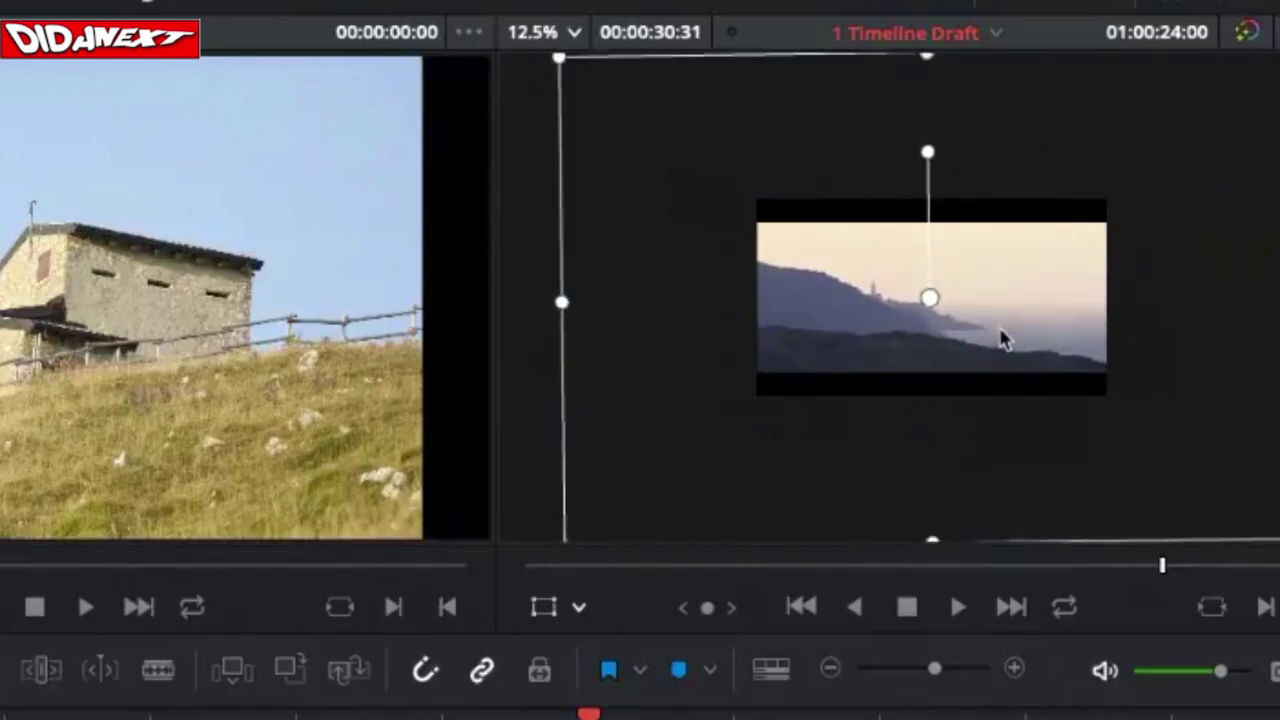
left_click_drag(1003, 340, 980, 340)
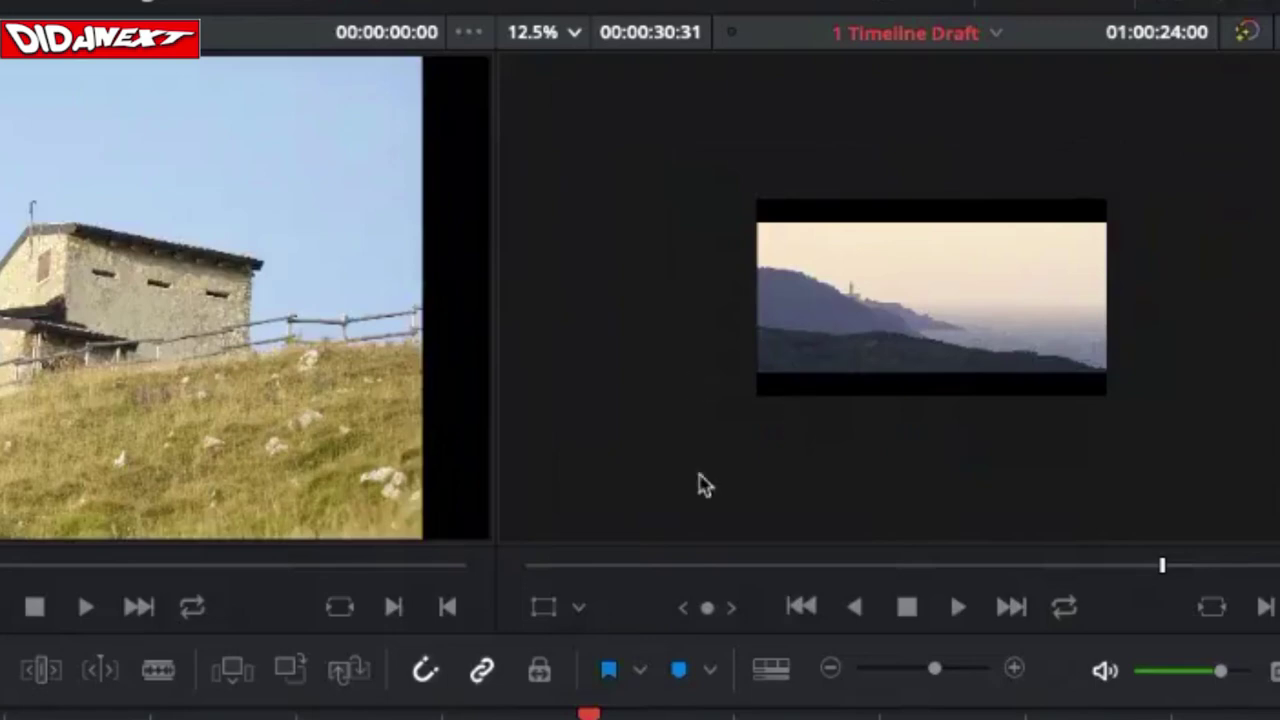
left_click(575, 34)
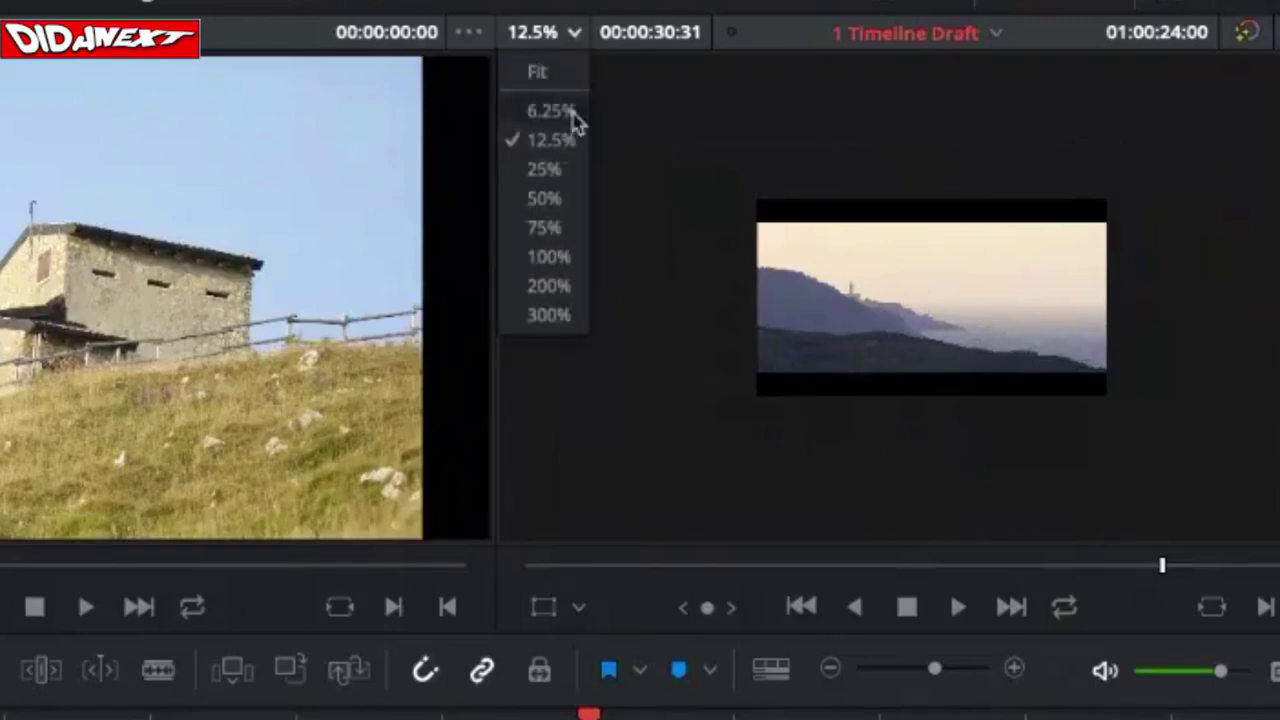
left_click(540, 73)
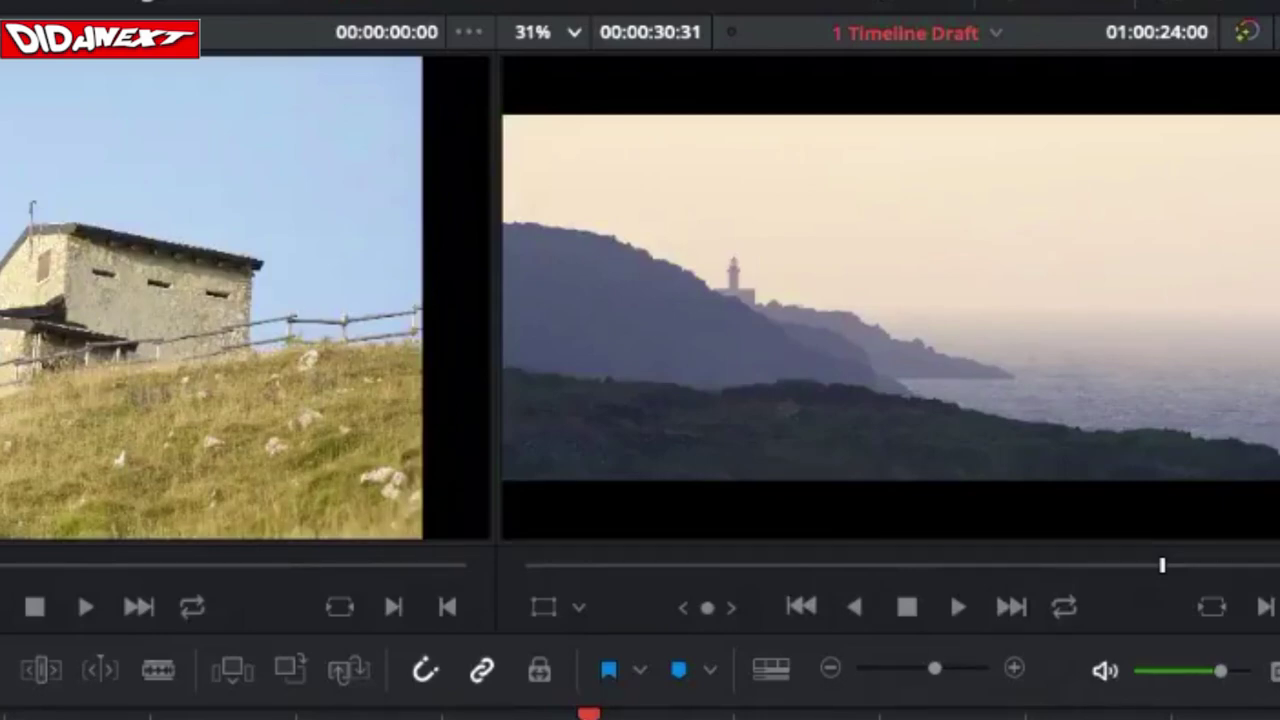
Step: Shrink 05.mov with Transform to a small centred picture and return the playhead to the start of 04.MOV
key("Up")
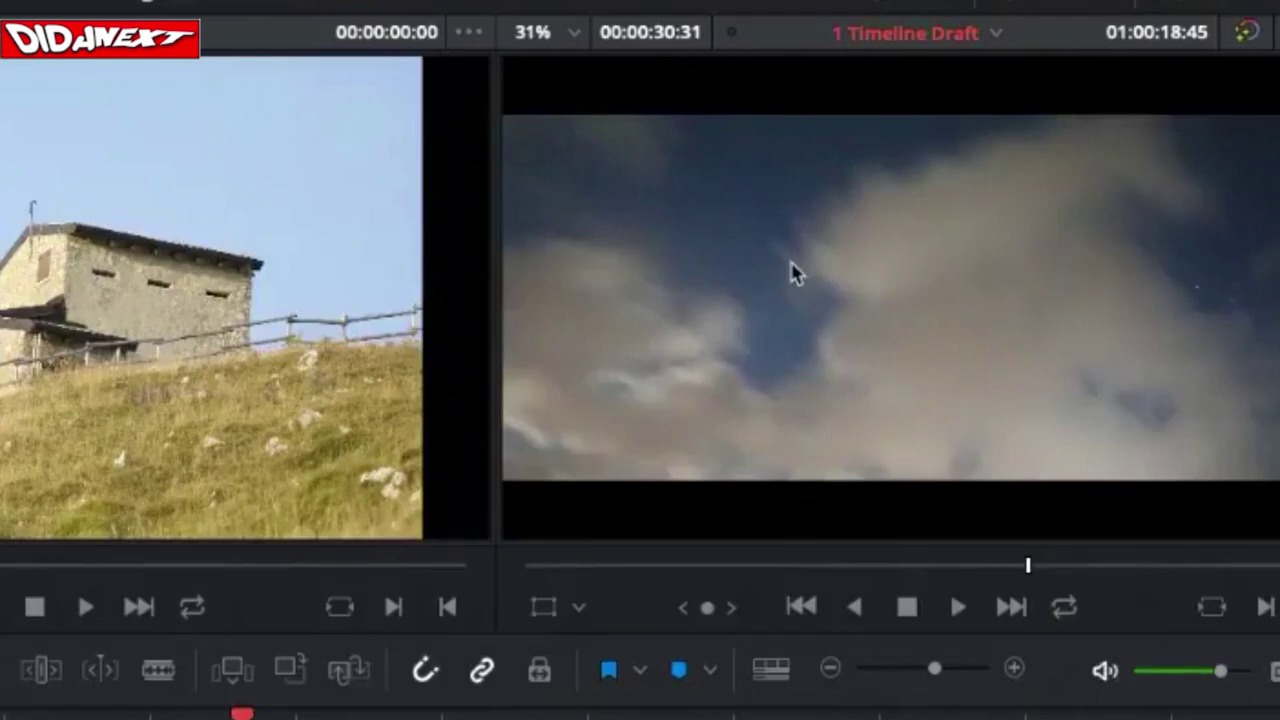
left_click(580, 612)
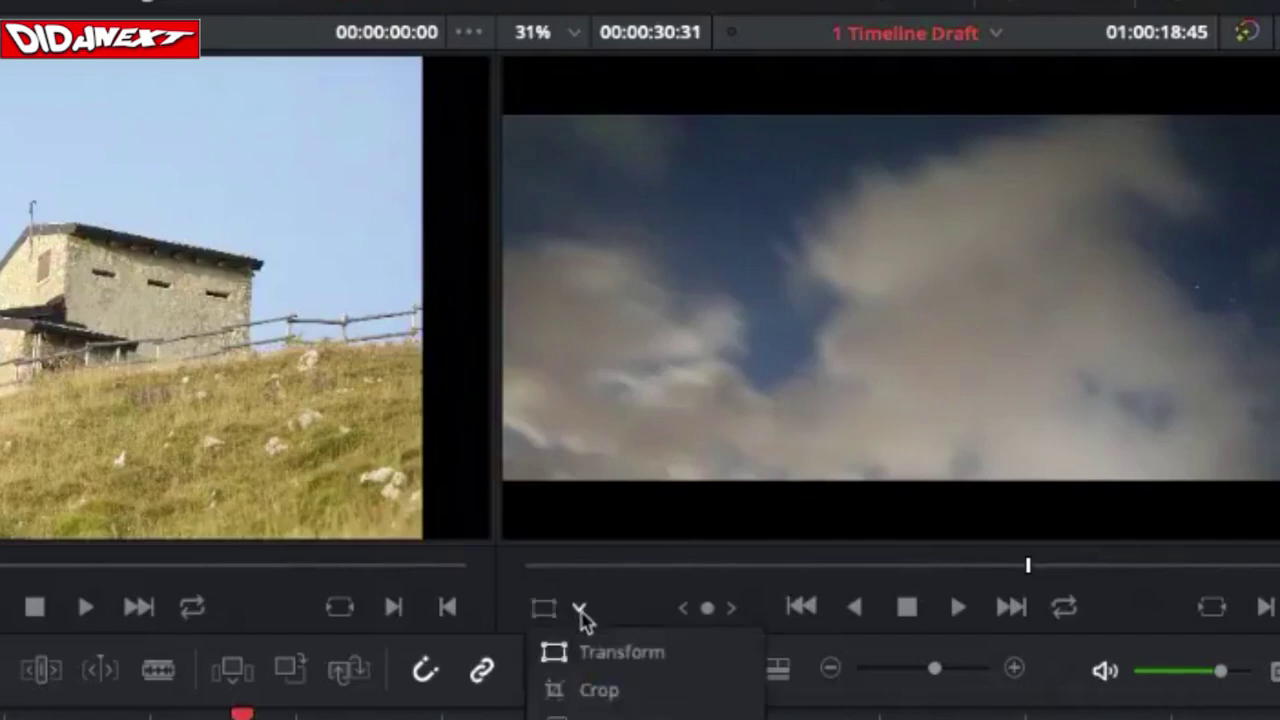
left_click(610, 654)
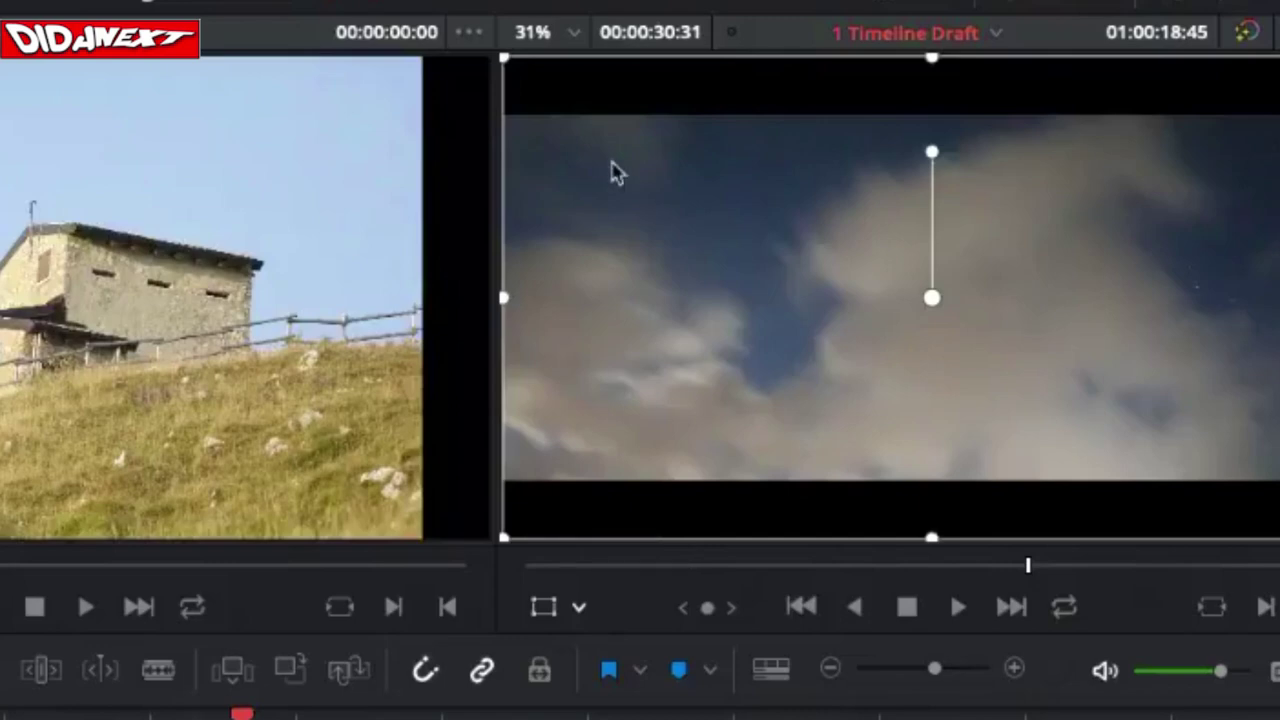
left_click_drag(505, 61, 834, 376)
key("Up")
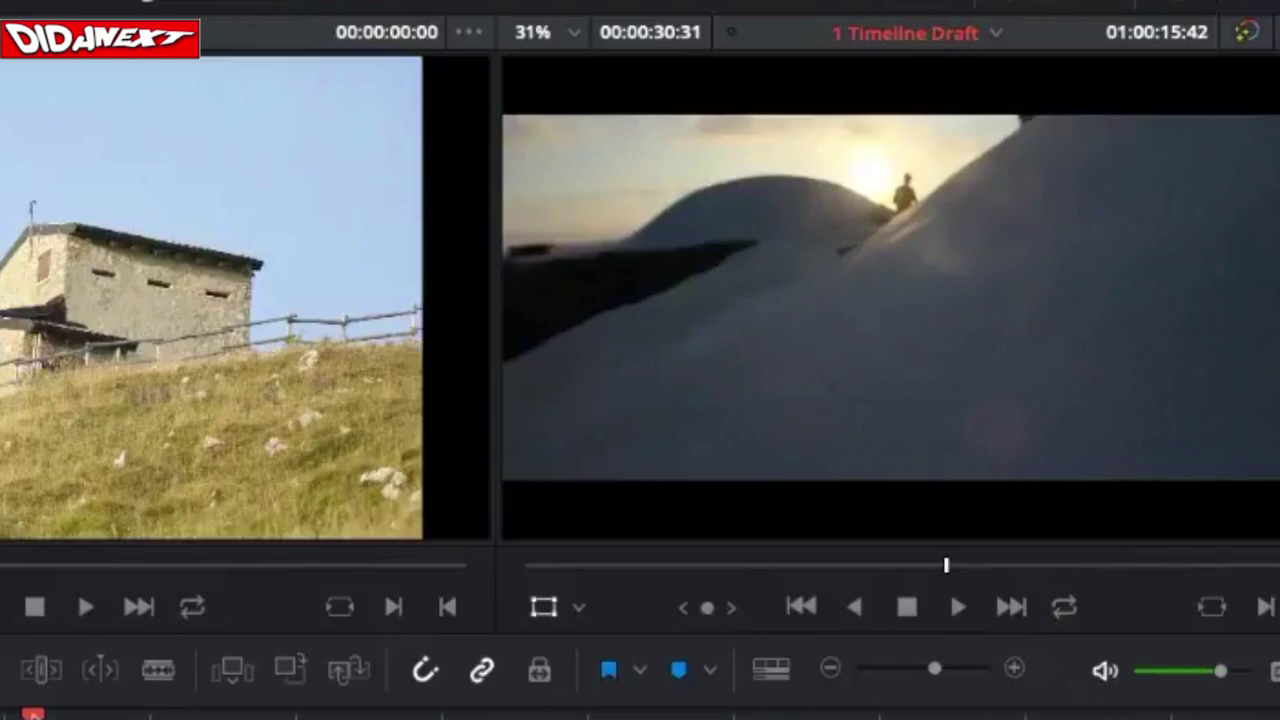
Step: Play from 04.MOV into the shrunken 05.mov and scale it back up to nearly the full frame, toggling the Transform overlay off and on
key("space")
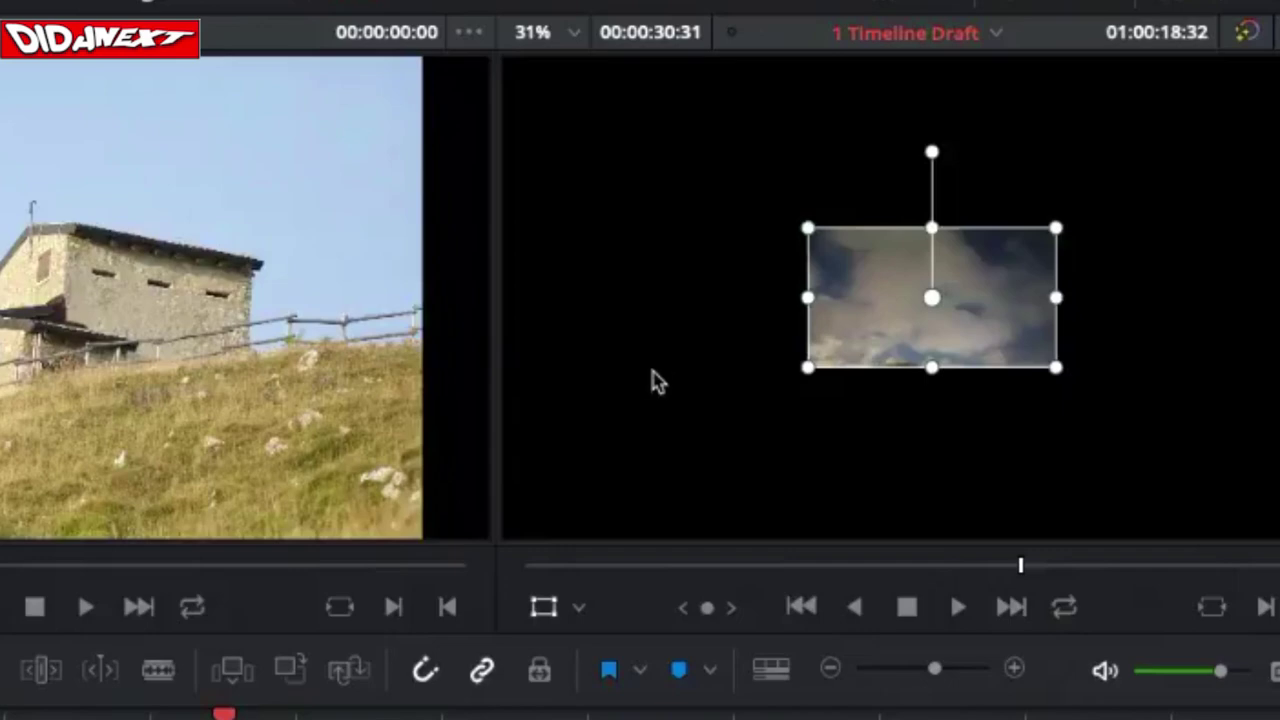
left_click_drag(811, 232, 520, 73)
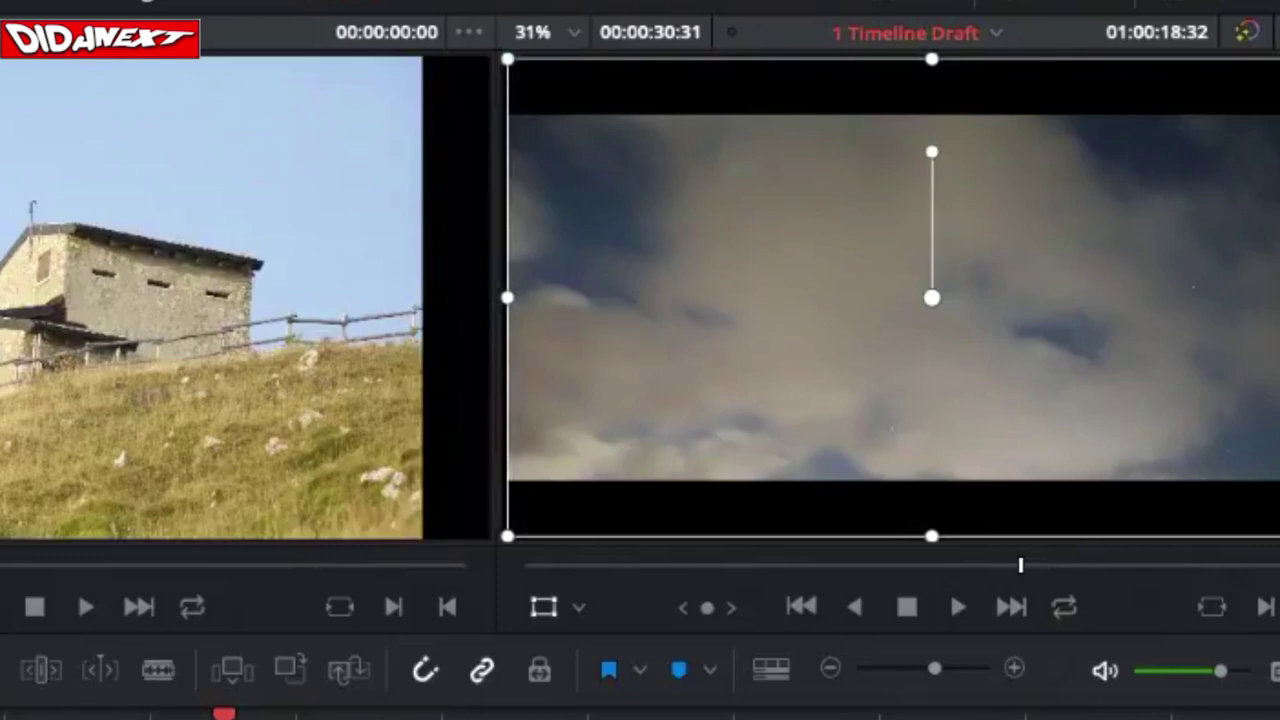
key("shift+grave")
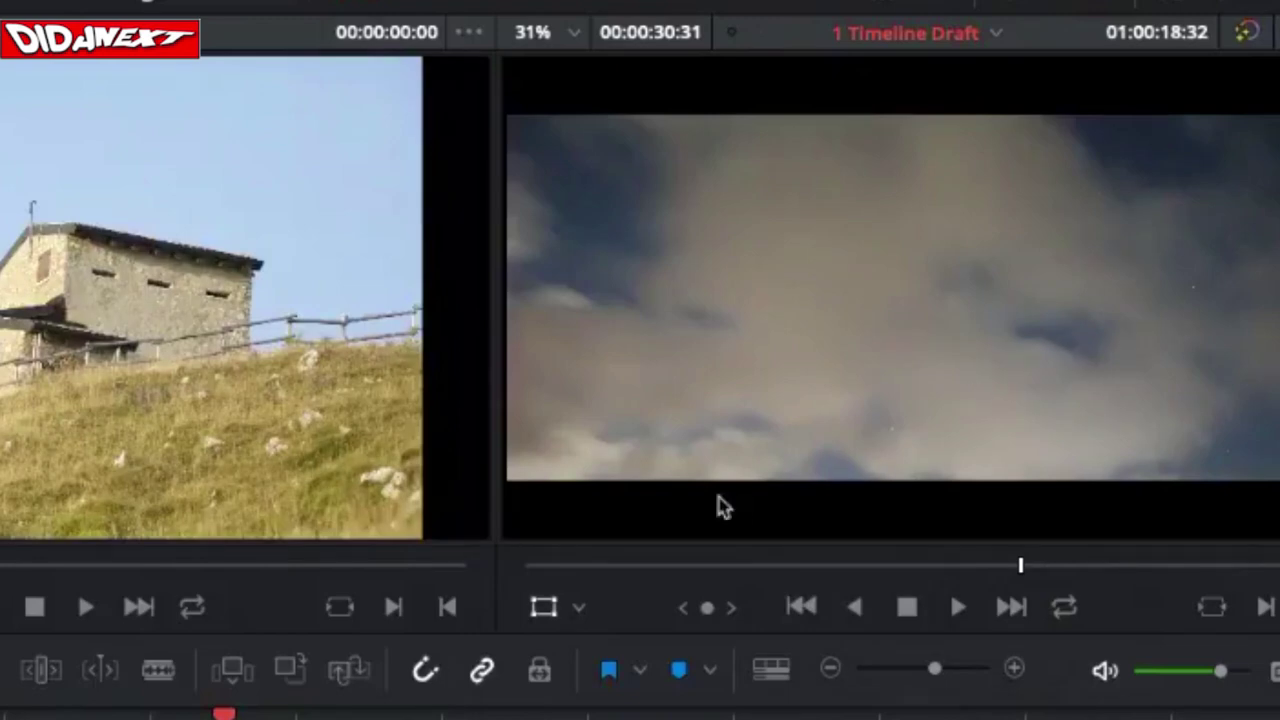
left_click(543, 606)
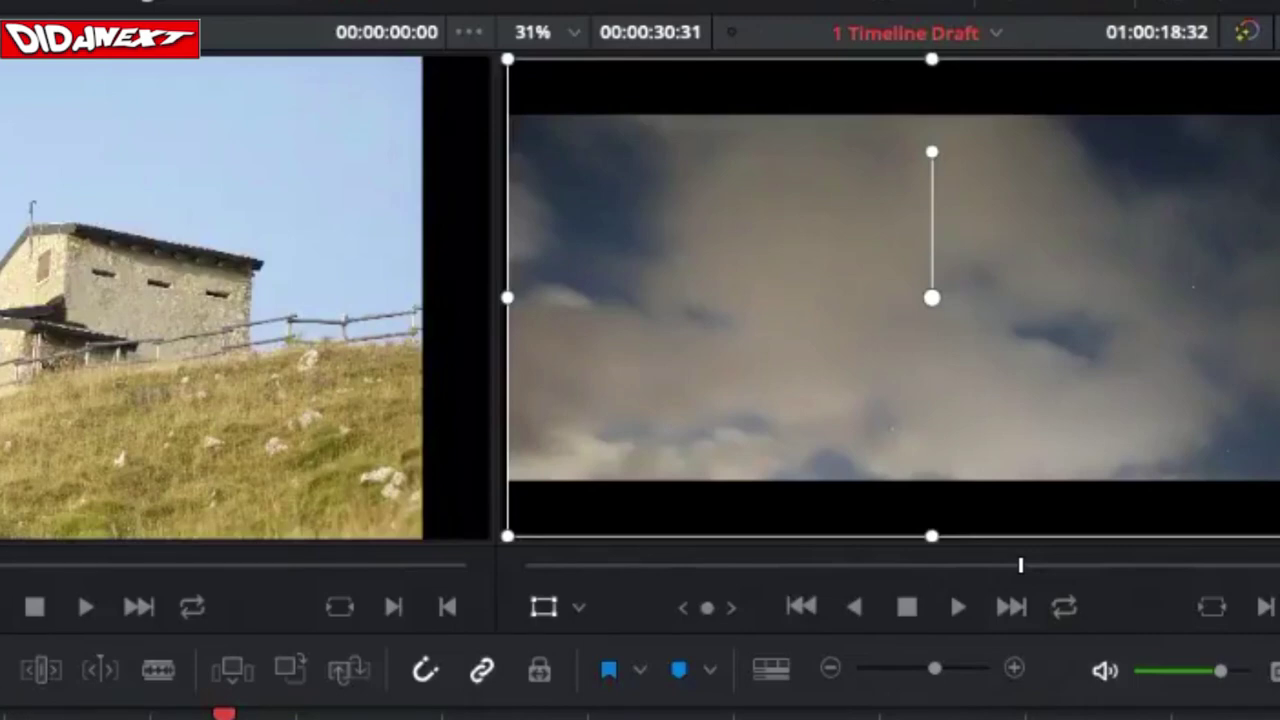
Step: Crop all four sides of 05.mov in the timeline viewer down to a smaller rectangle around the clouds
left_click(580, 610)
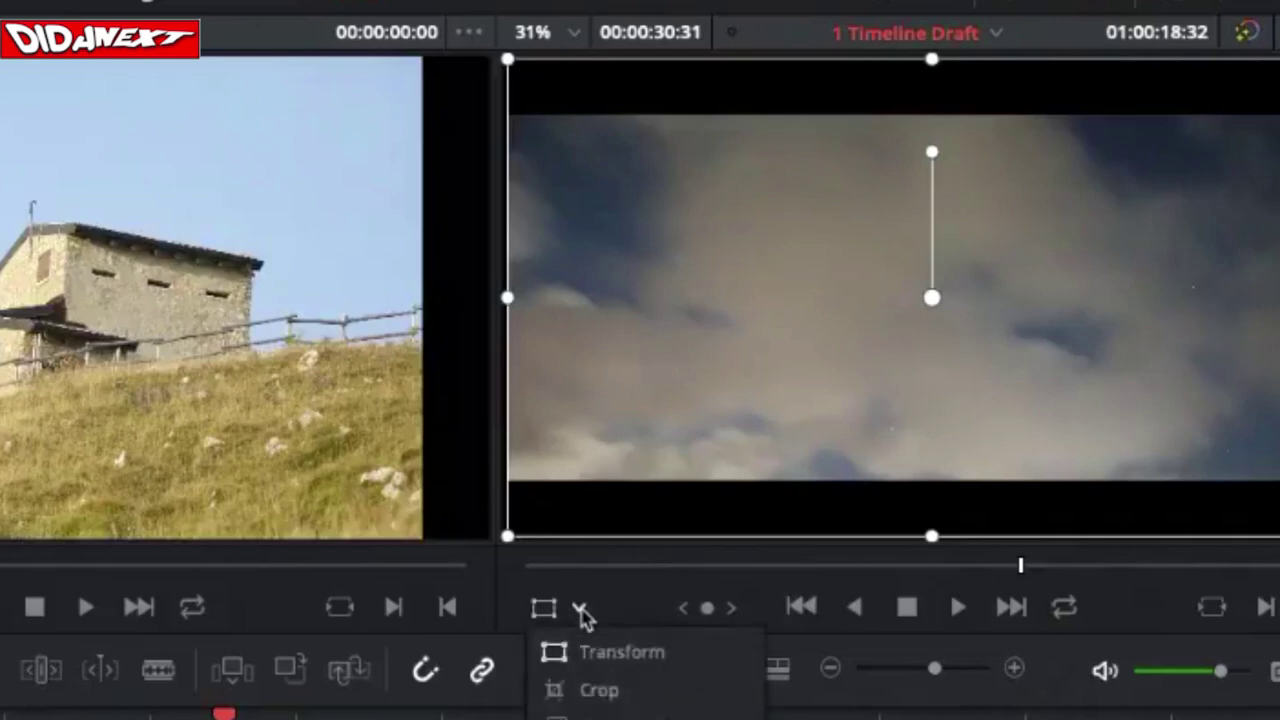
left_click(600, 690)
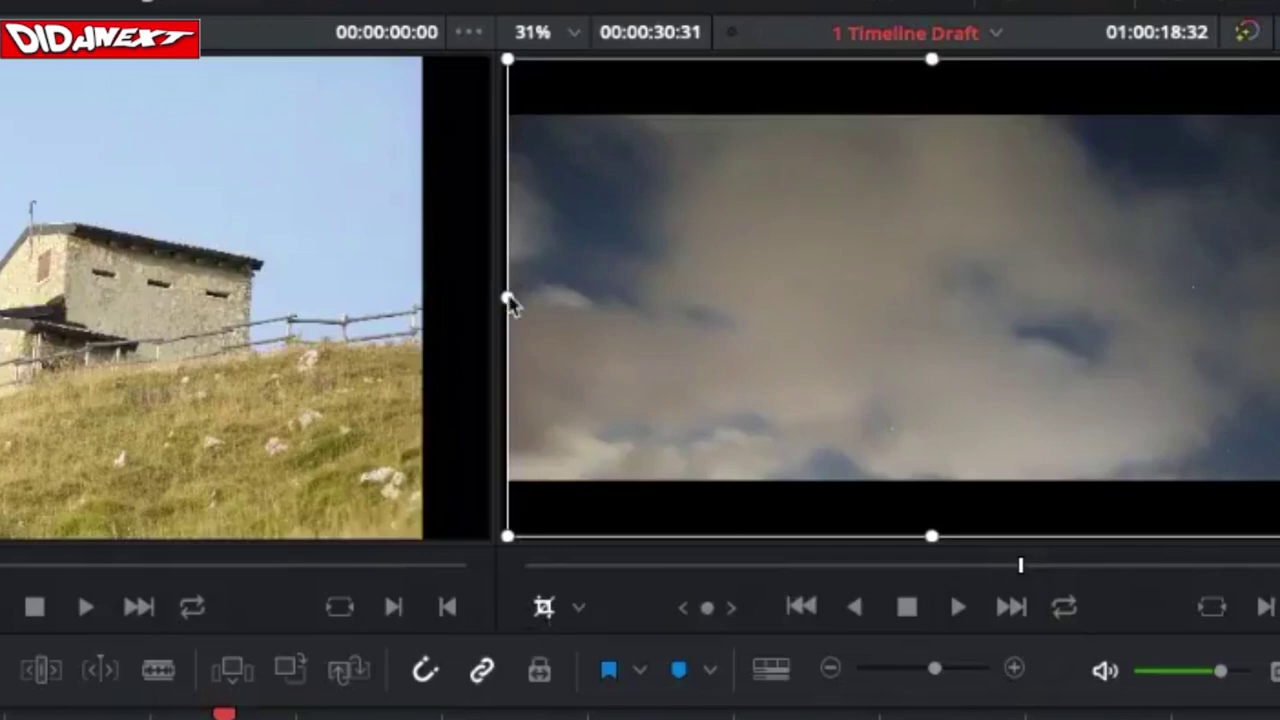
left_click_drag(508, 297, 678, 297)
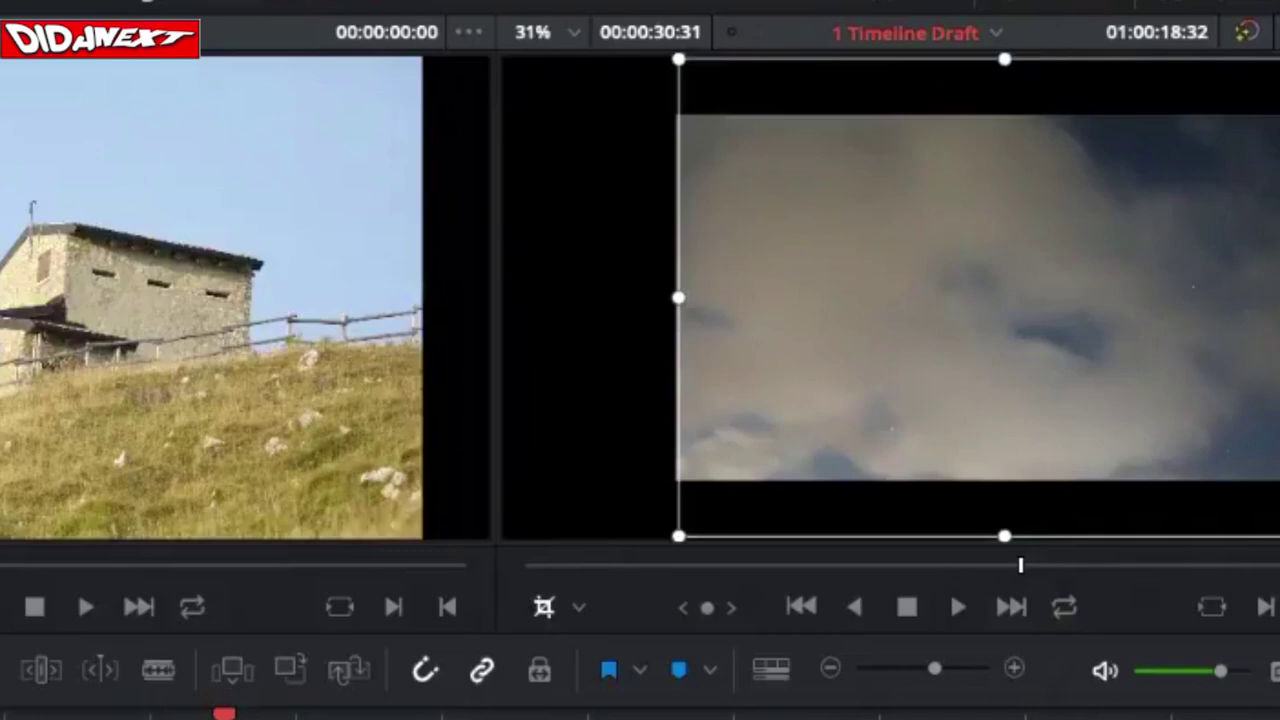
left_click_drag(1279, 300, 1131, 334)
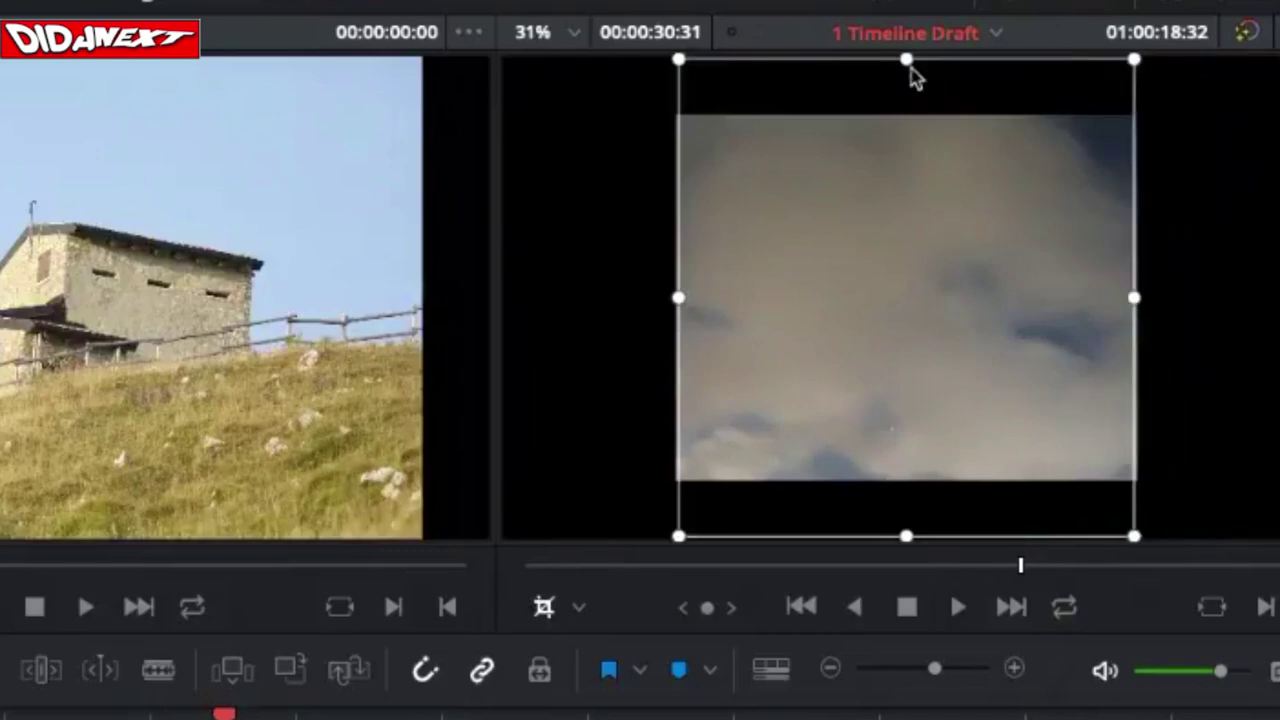
left_click_drag(906, 59, 903, 200)
left_click_drag(908, 540, 917, 443)
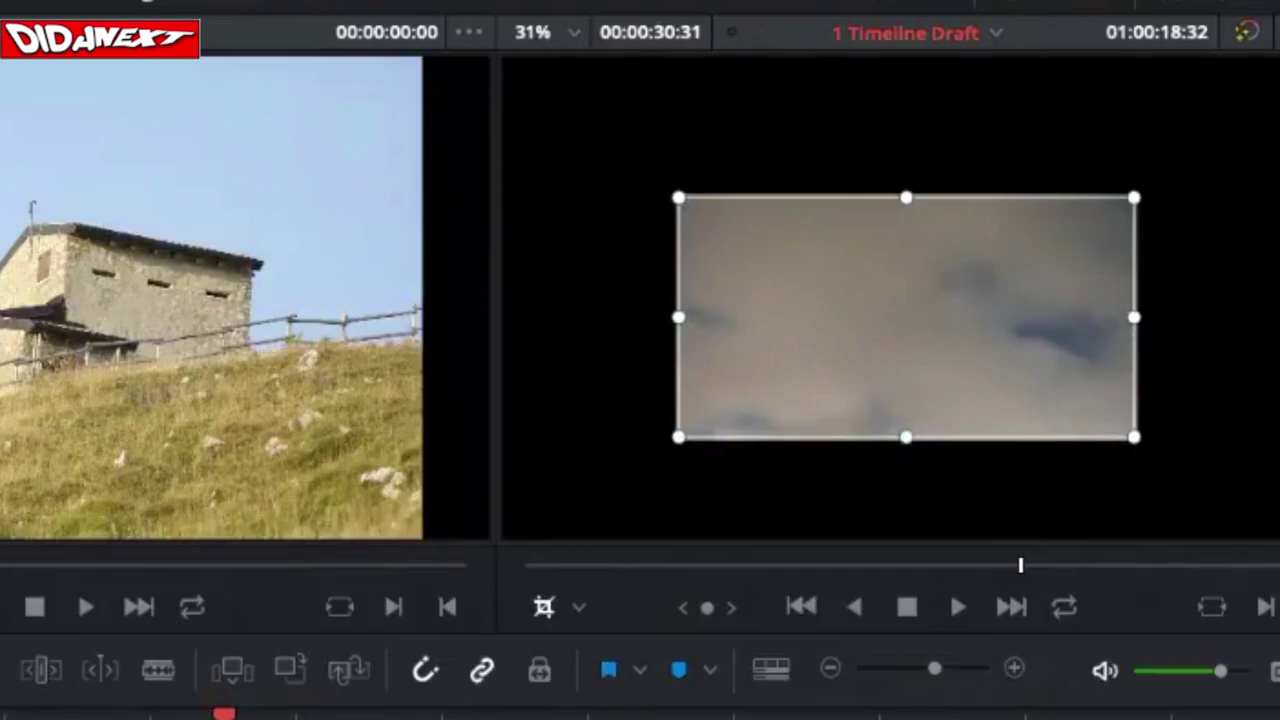
Step: Hide the Crop overlay and play through the cropped 05.mov to check its framing
key("Down")
key("Up")
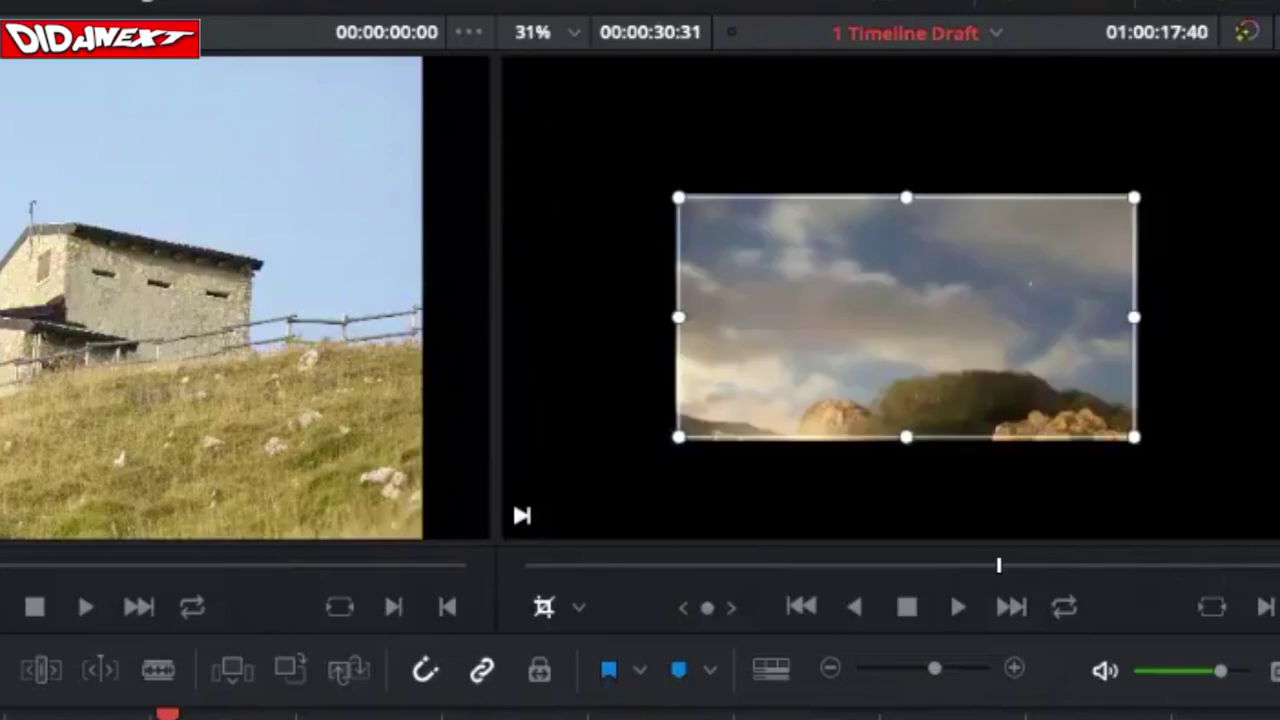
left_click(544, 607)
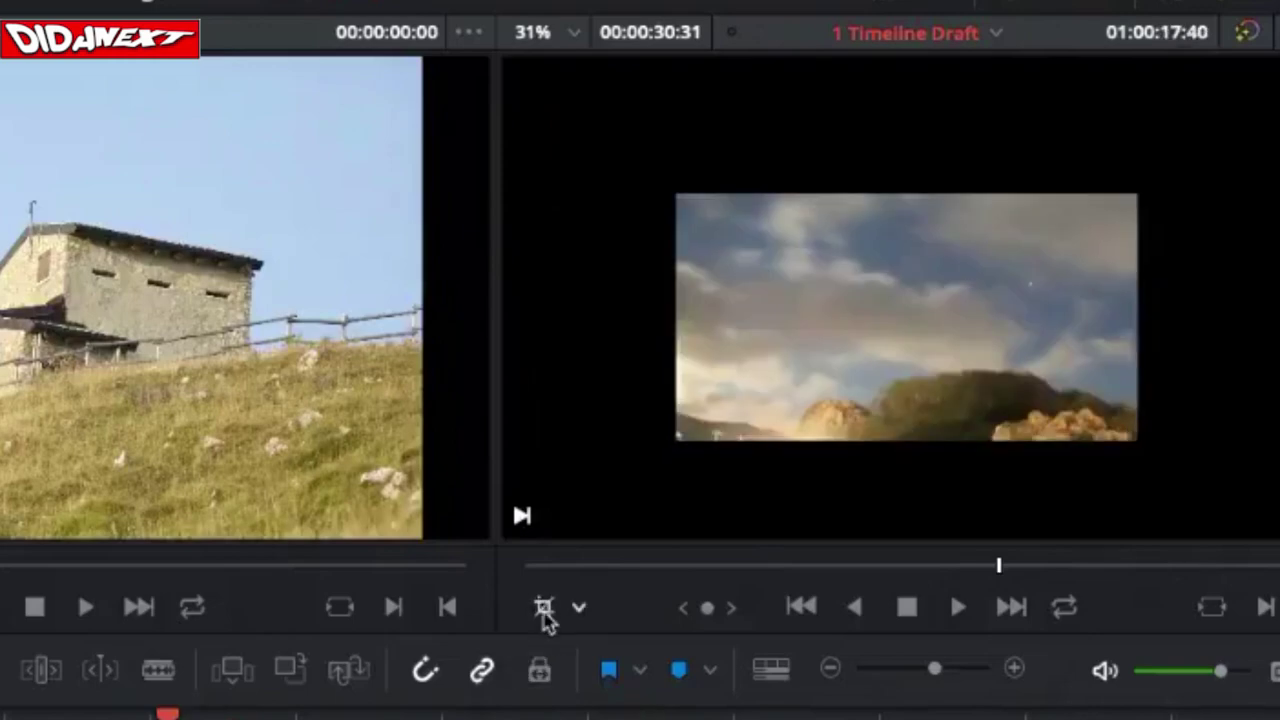
key("Up")
key("space")
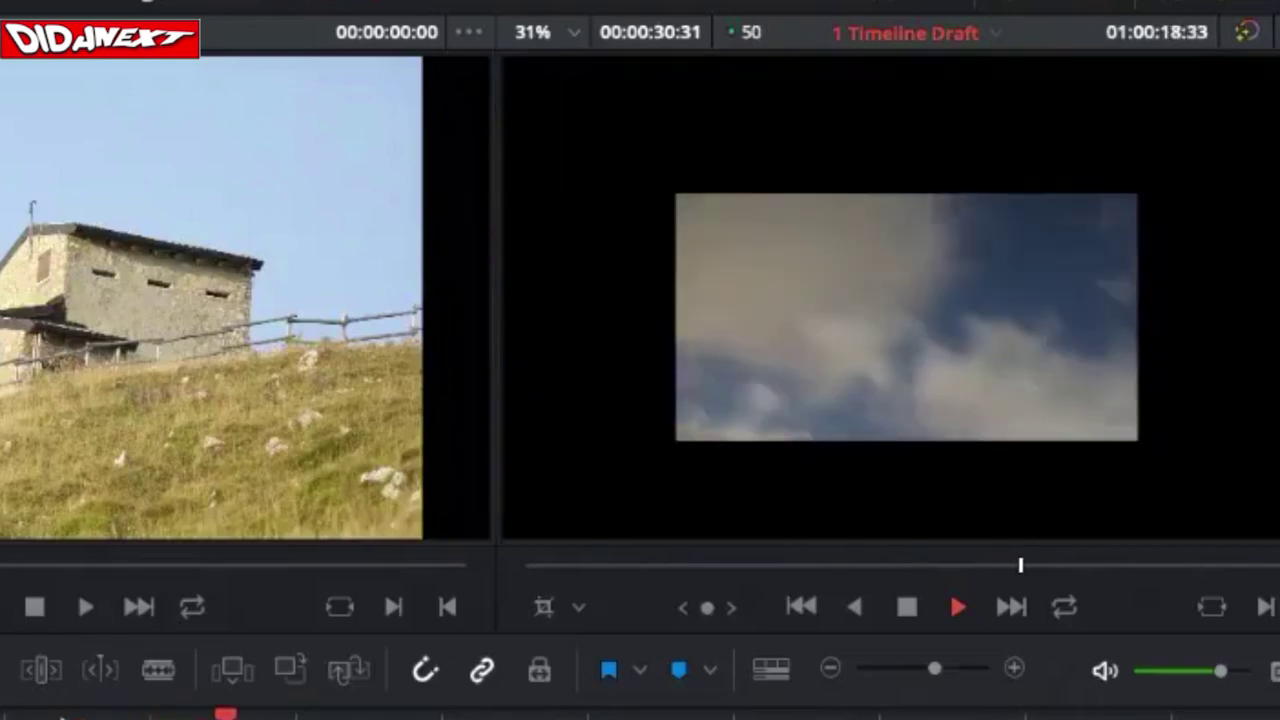
key("space")
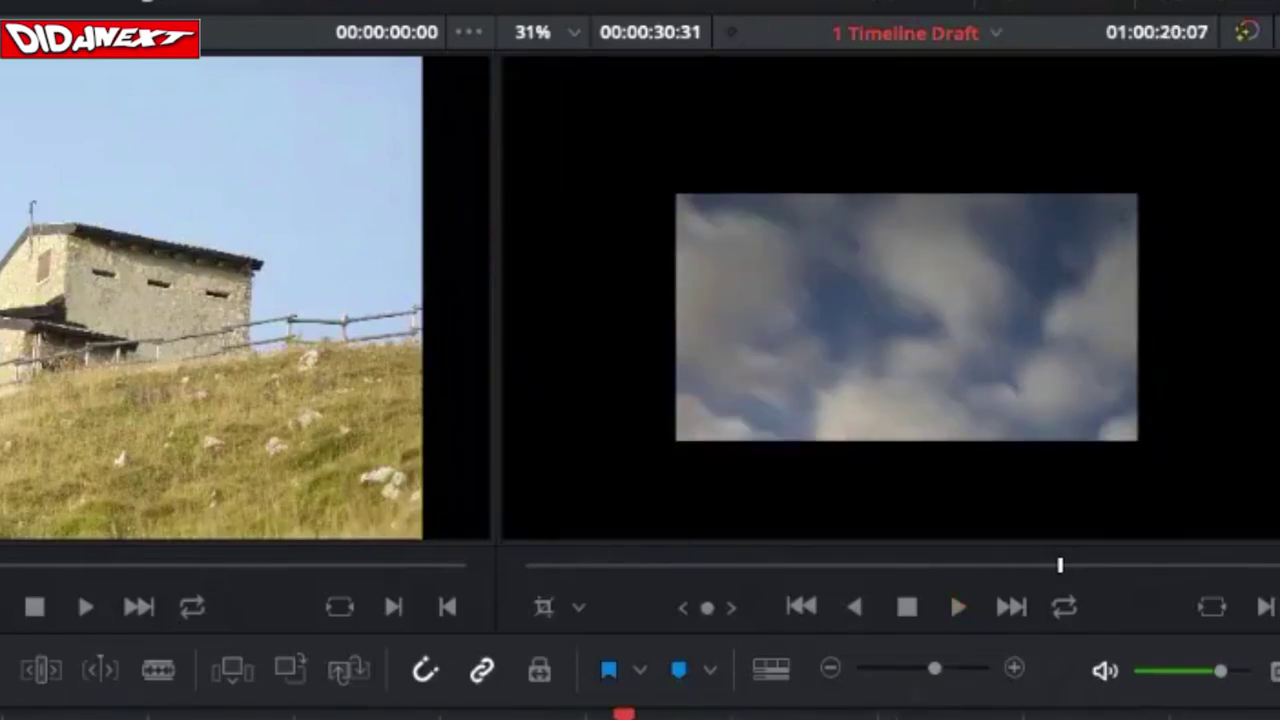
Step: Move to the coastline clip after 05.mov and crop its left, bottom and top edges in the timeline viewer
left_click_drag(563, 715, 500, 715)
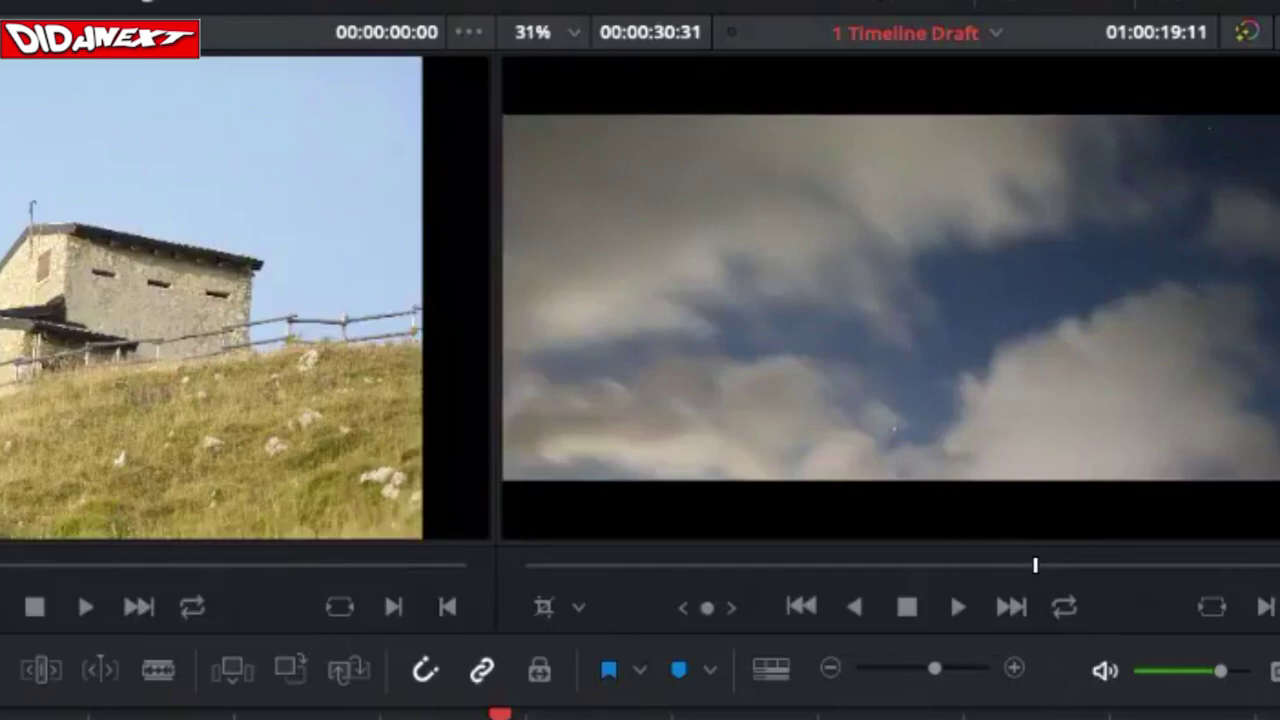
key("Down")
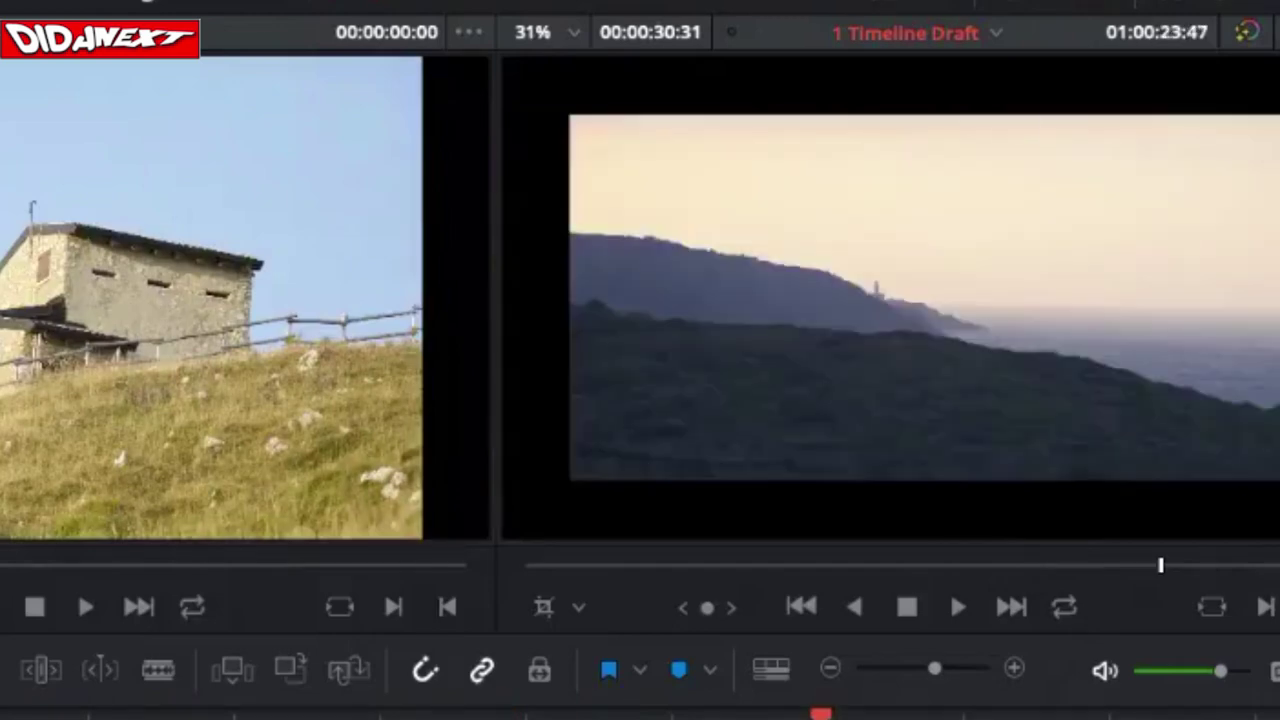
left_click(543, 610)
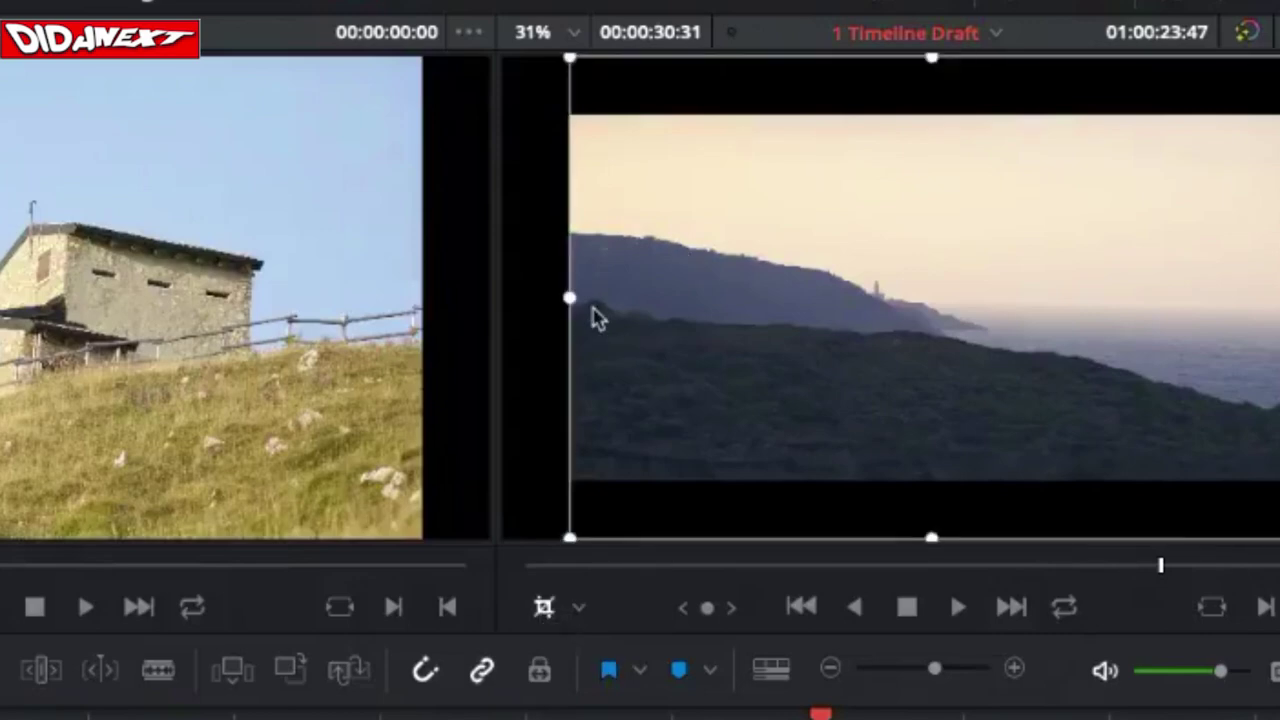
left_click_drag(571, 300, 753, 298)
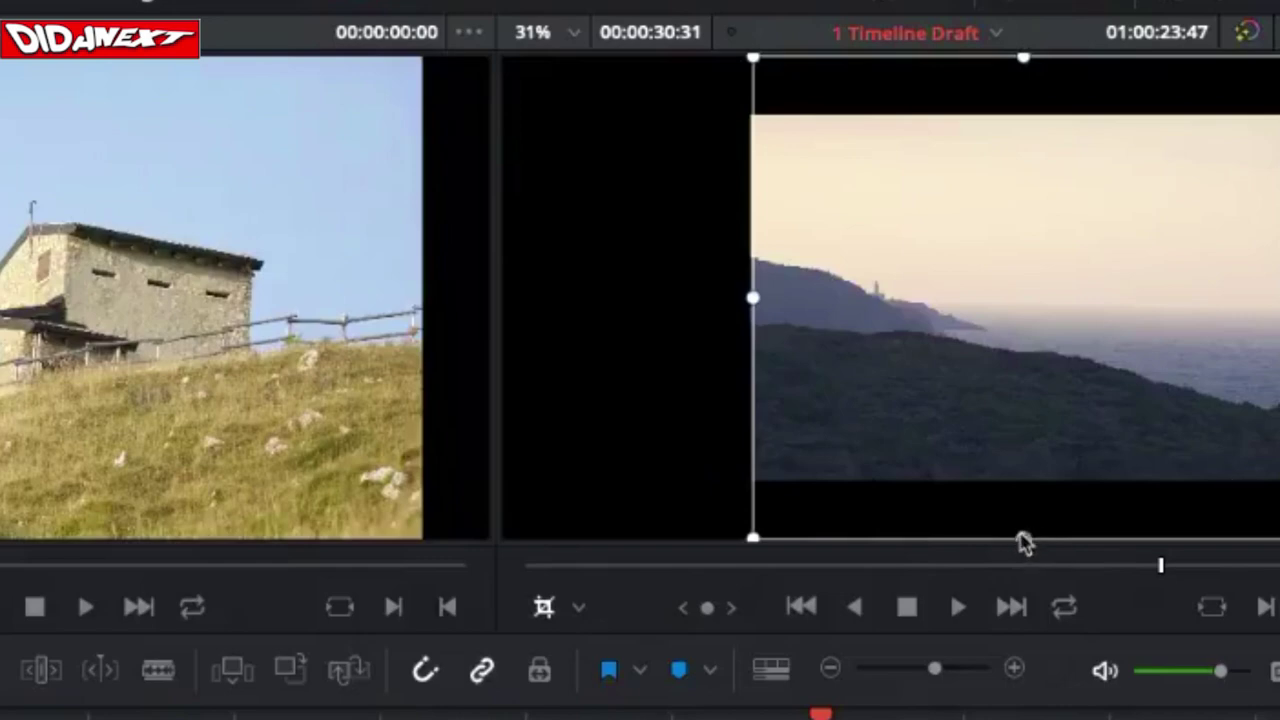
left_click_drag(1023, 539, 1023, 384)
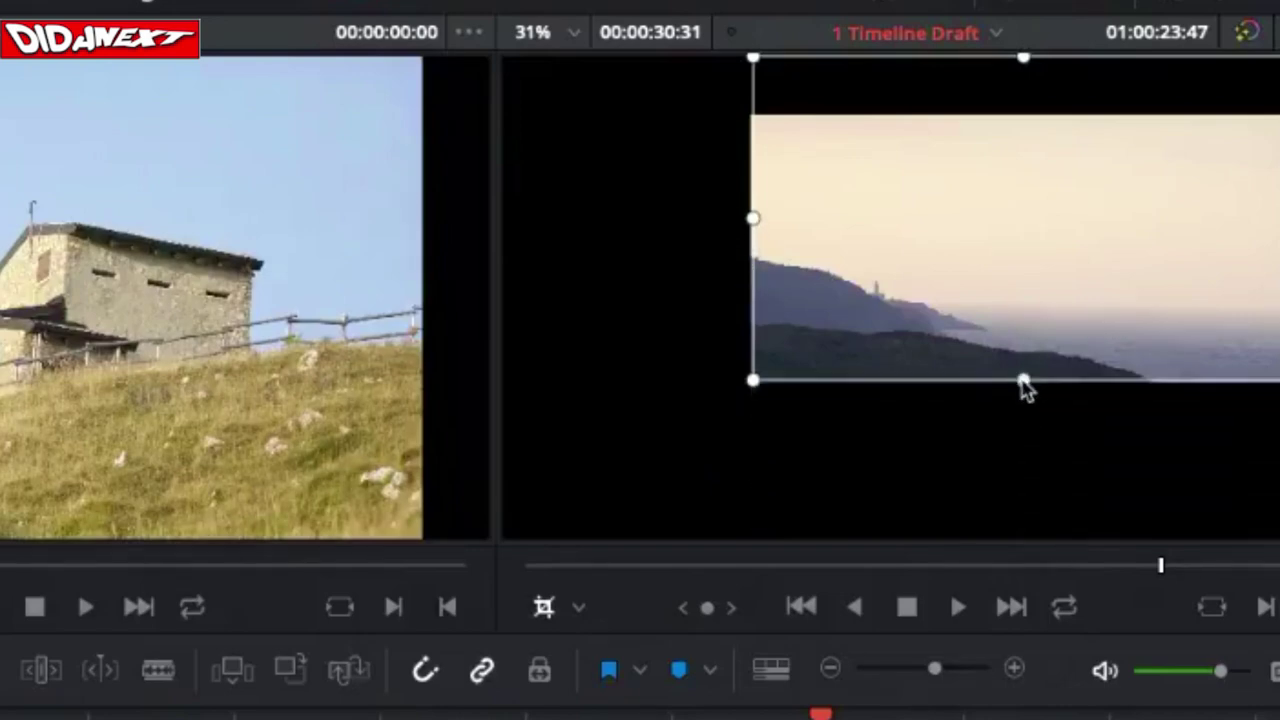
left_click_drag(1024, 58, 1018, 163)
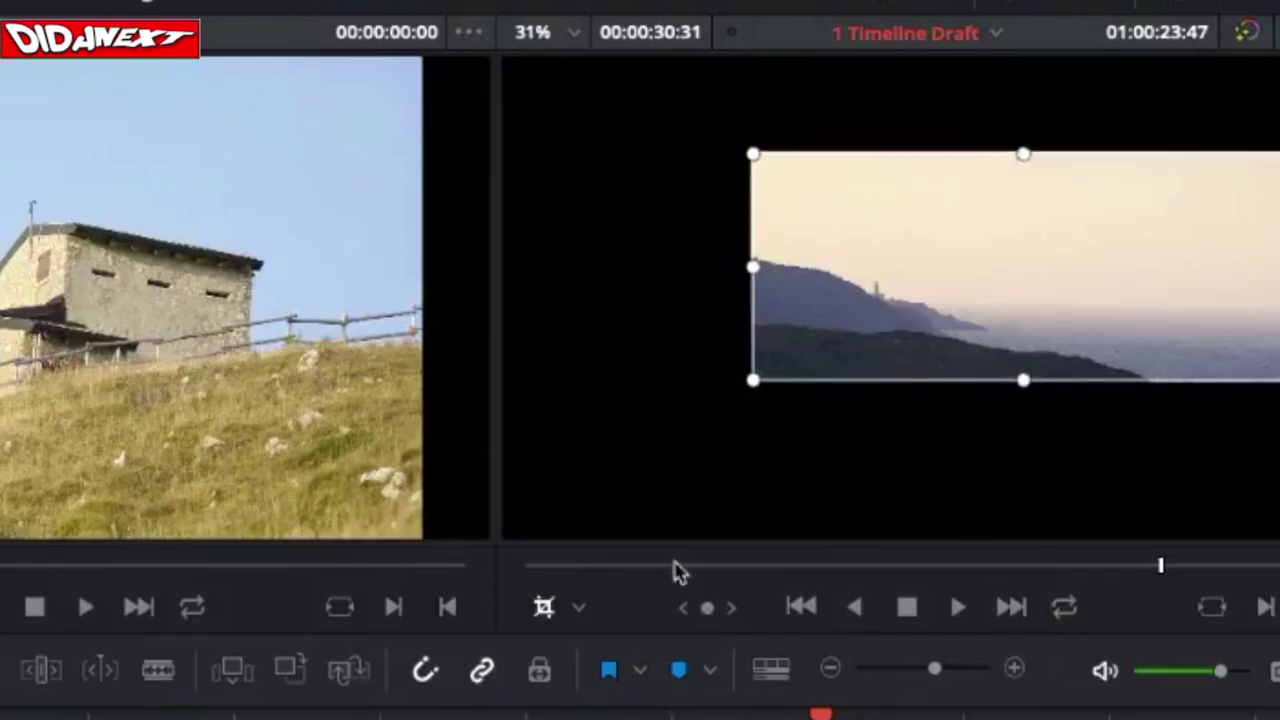
Step: Switch the viewer overlay to Transform and scale the cropped coastline clip up beyond the frame edges
left_click(579, 611)
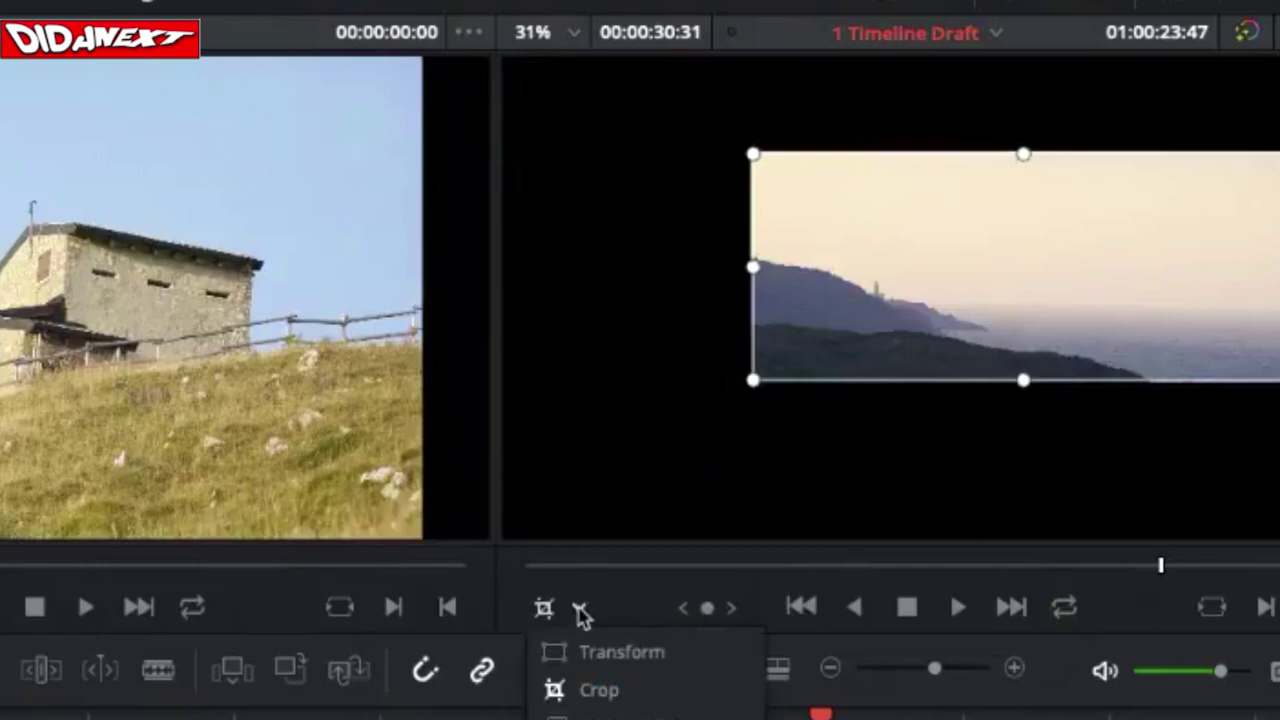
left_click(601, 668)
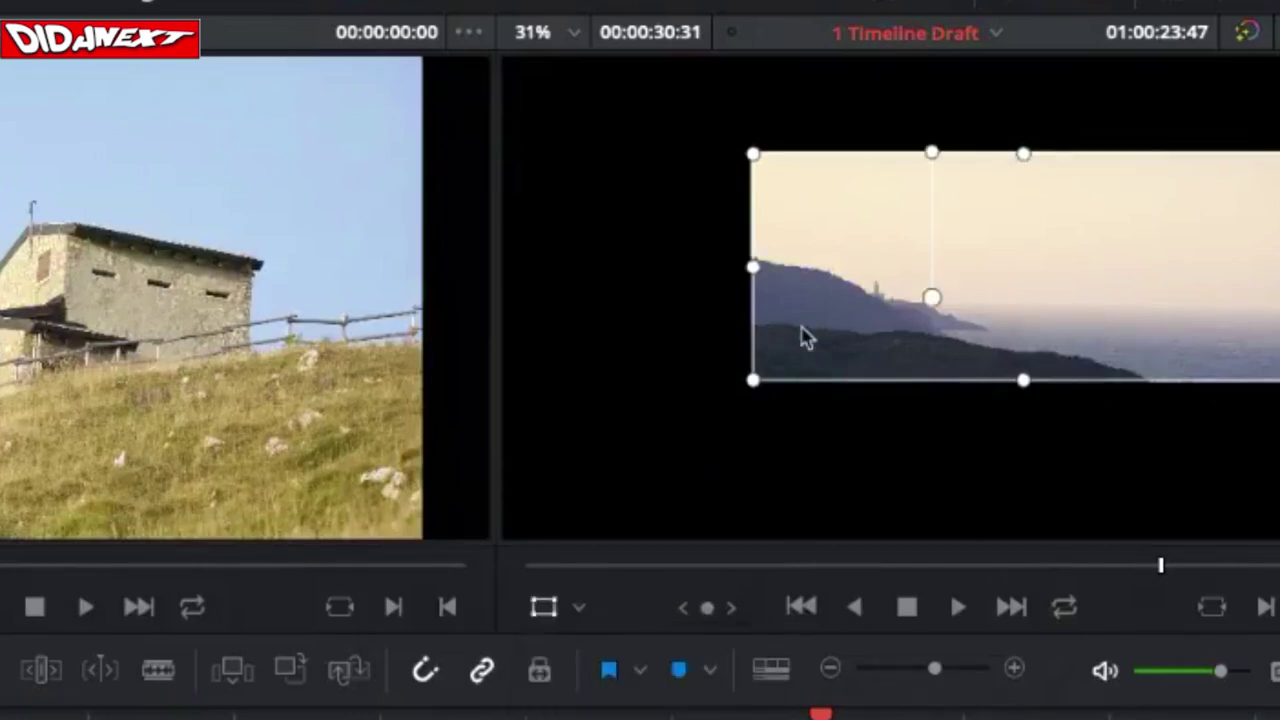
left_click_drag(754, 390, 556, 553)
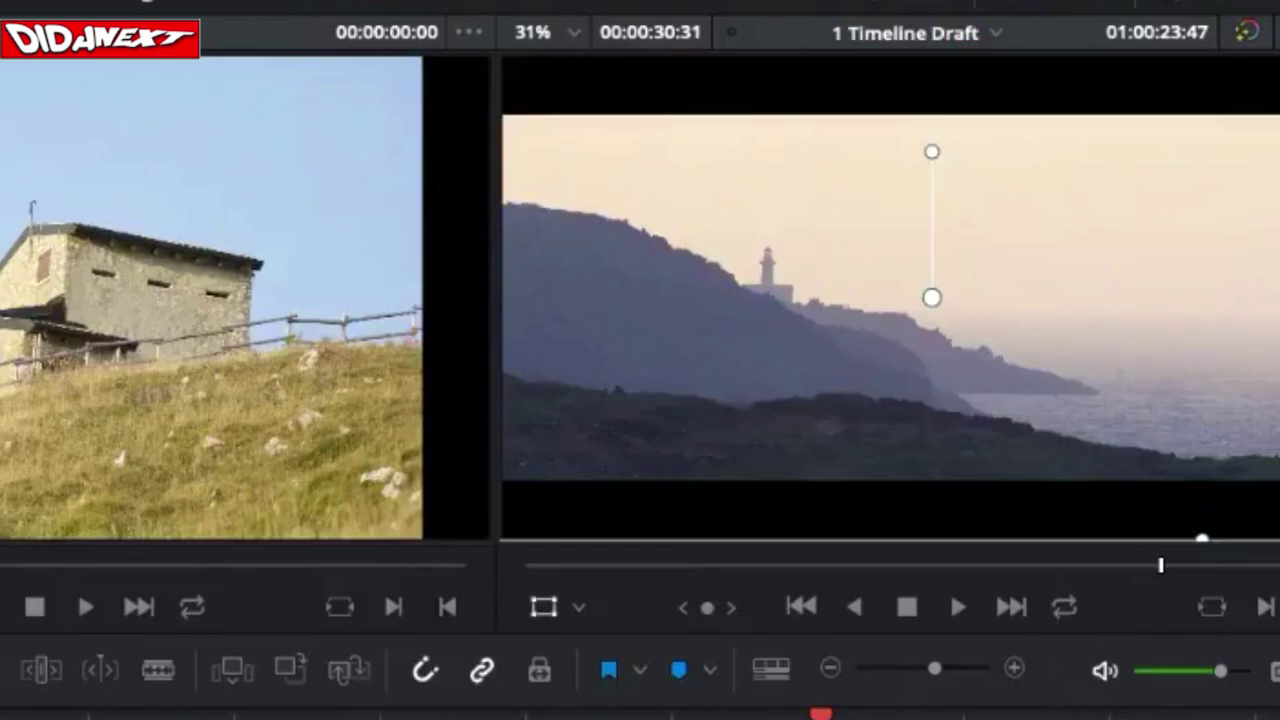
left_click(579, 611)
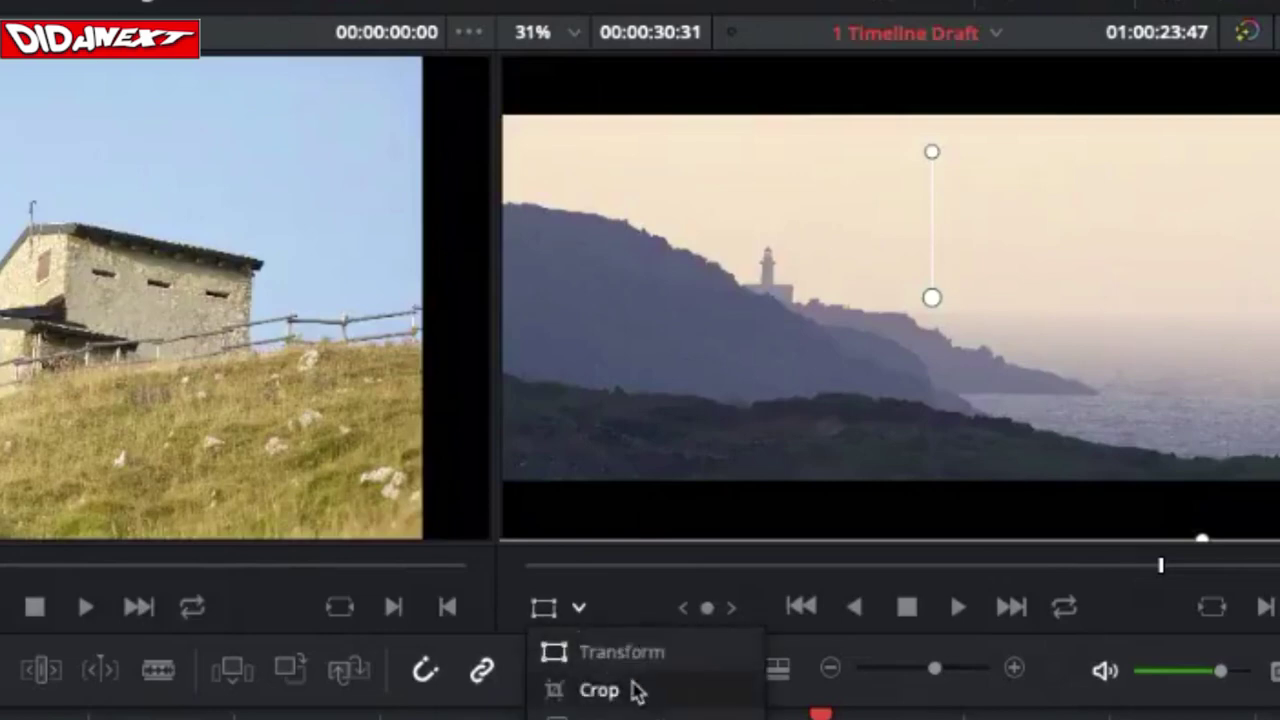
left_click(592, 582)
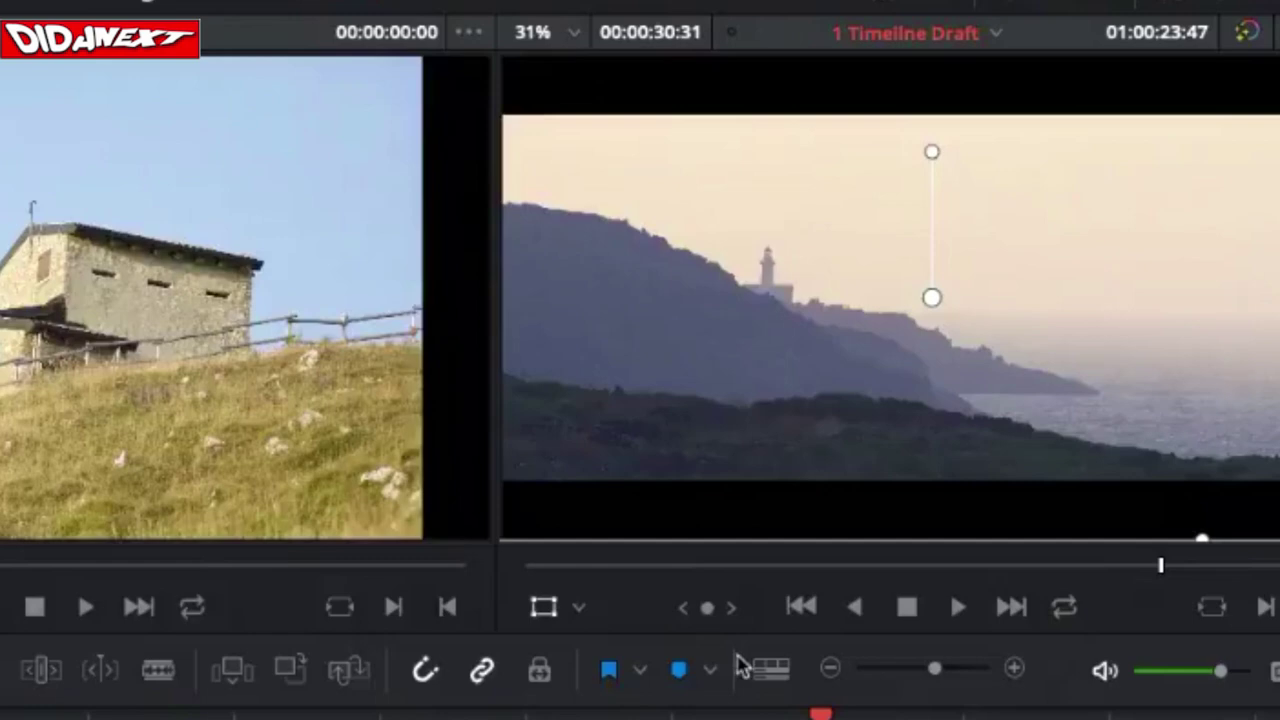
Step: Set the timeline viewer zoom to 12.5% to inspect the Transform outline outside the frame, jogging the clip briefly
left_click(569, 32)
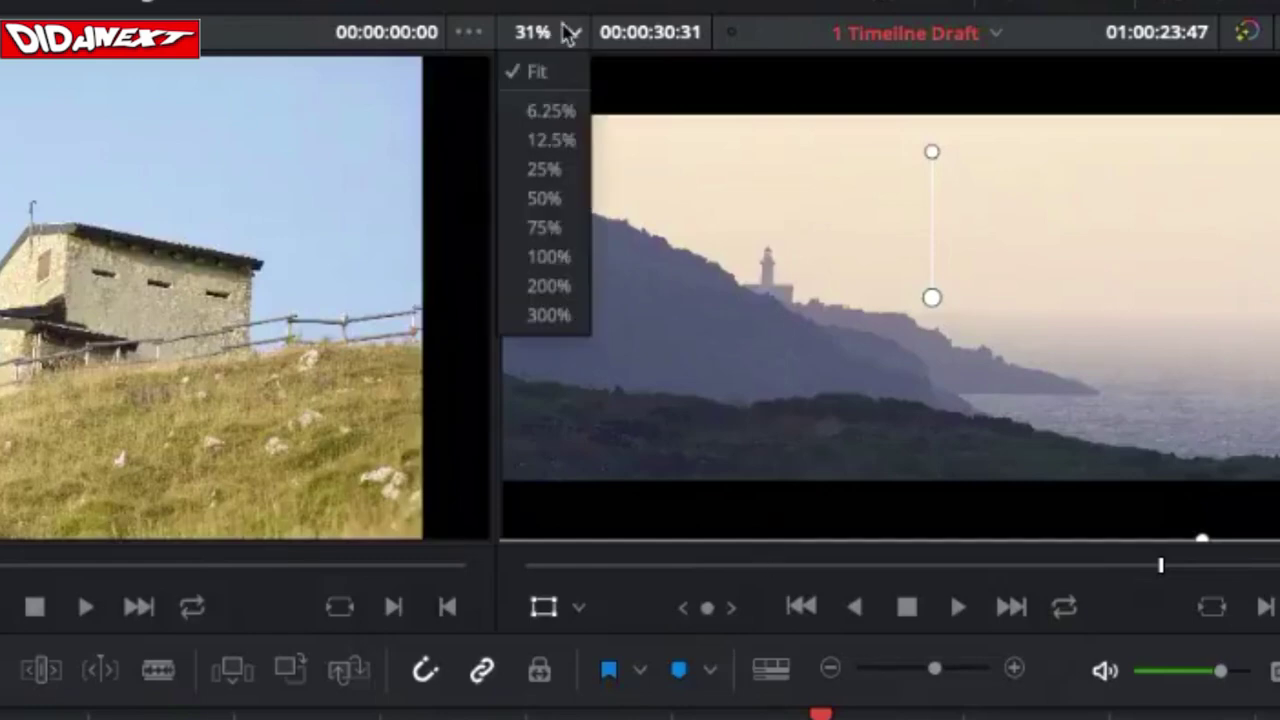
left_click(556, 142)
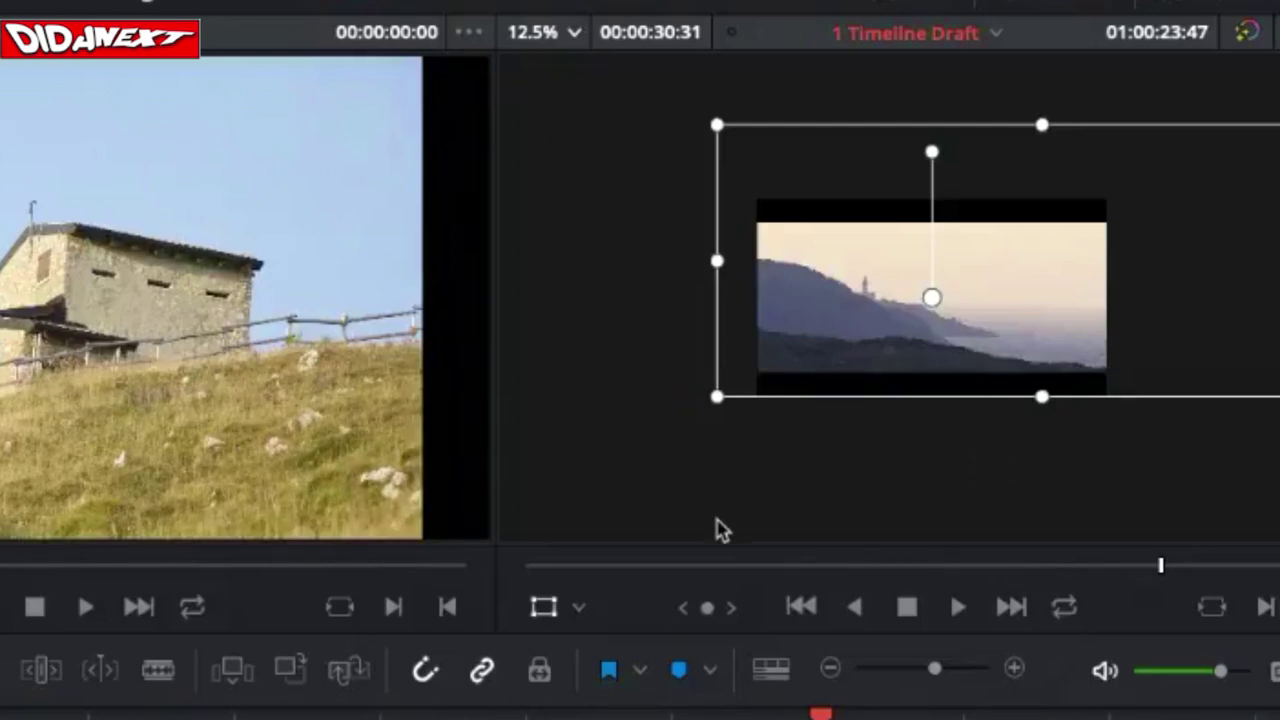
key("j")
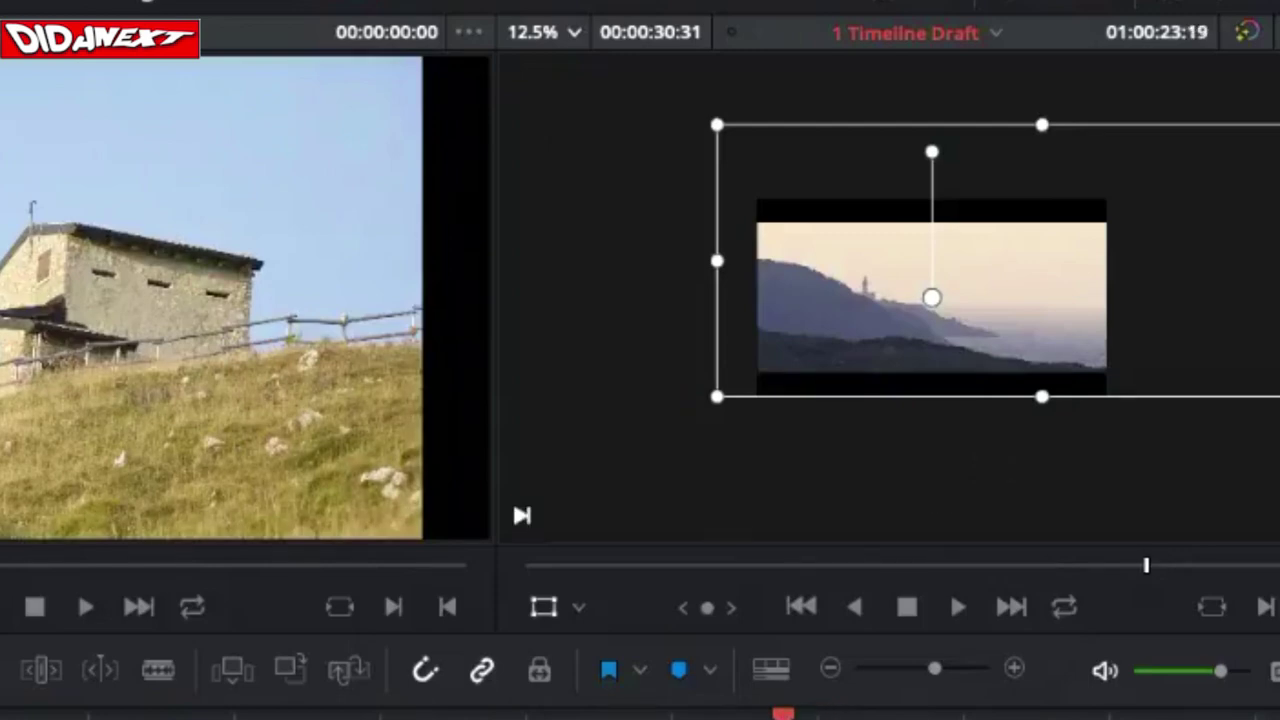
key("l")
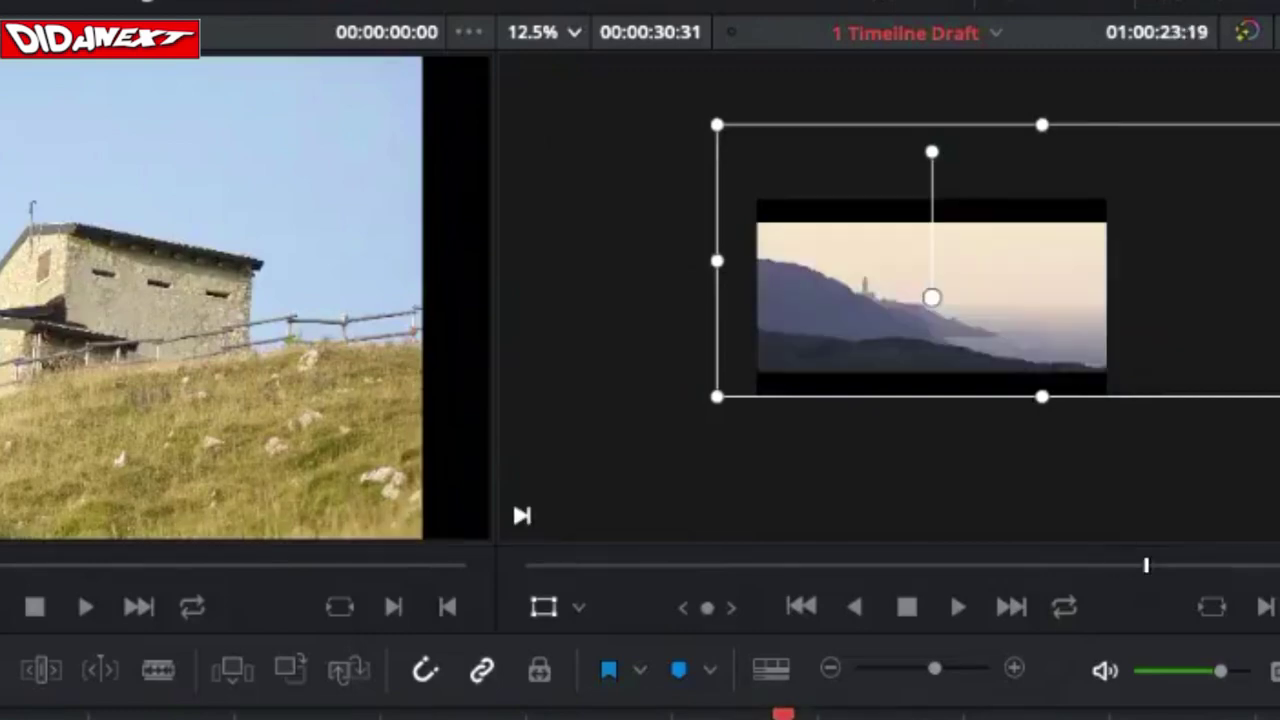
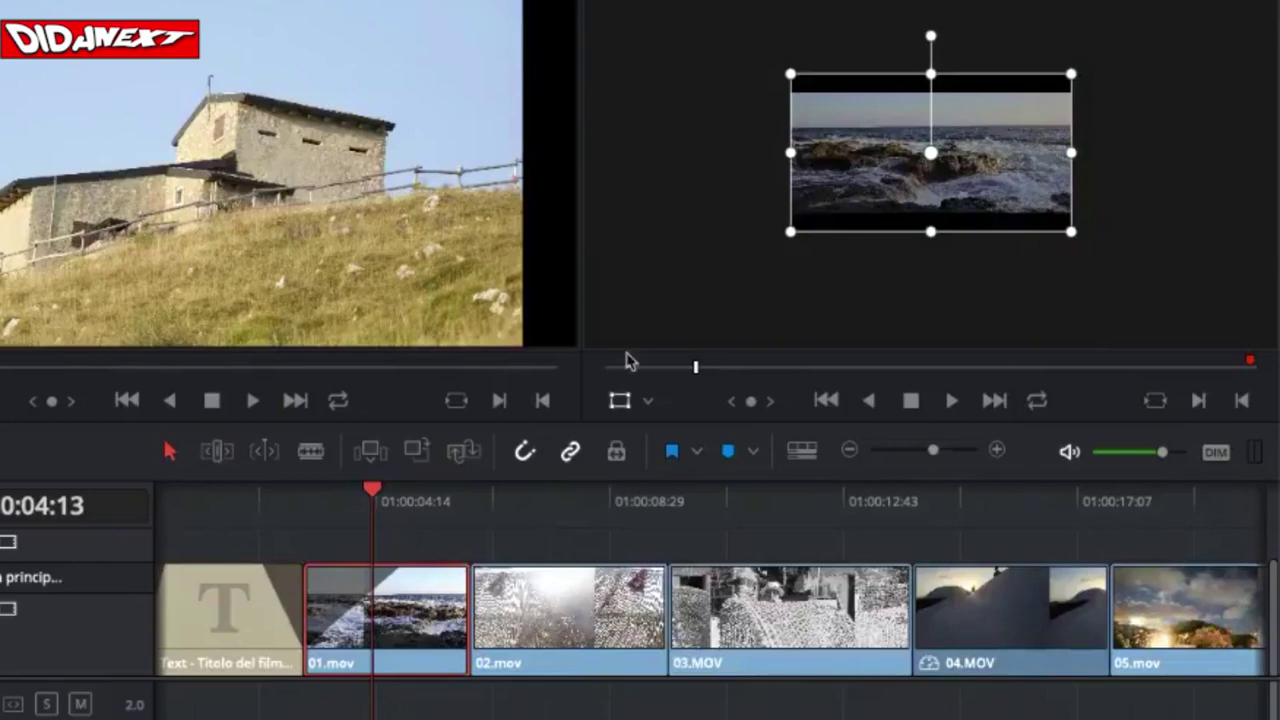
Step: Hide the Transform overlay and set the timeline viewer zoom back to Fit
left_click(620, 400)
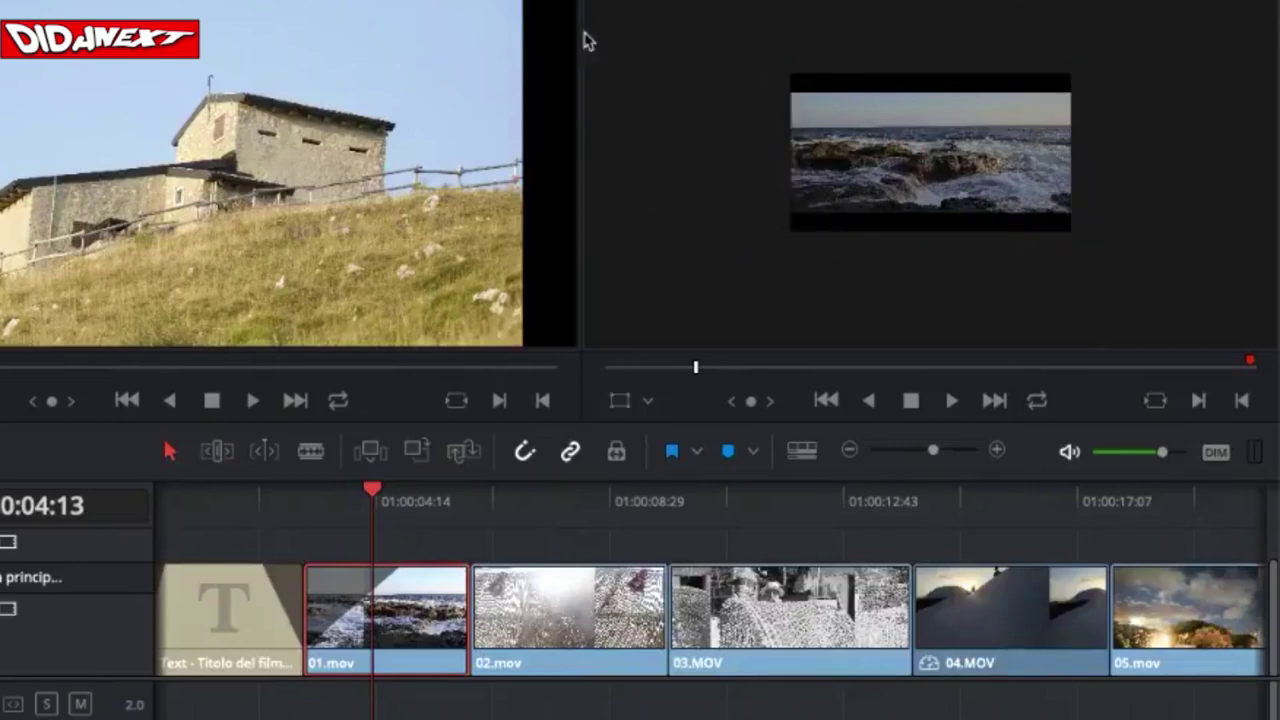
left_click(620, 5)
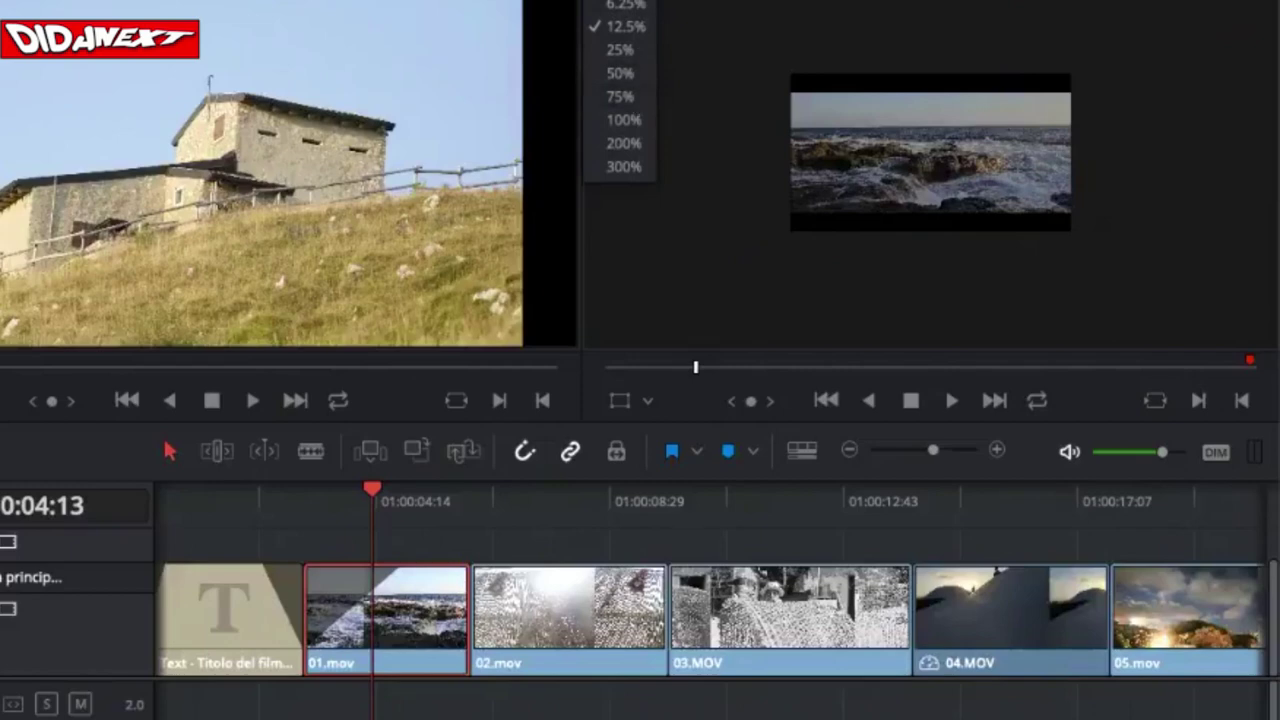
left_click(620, 2)
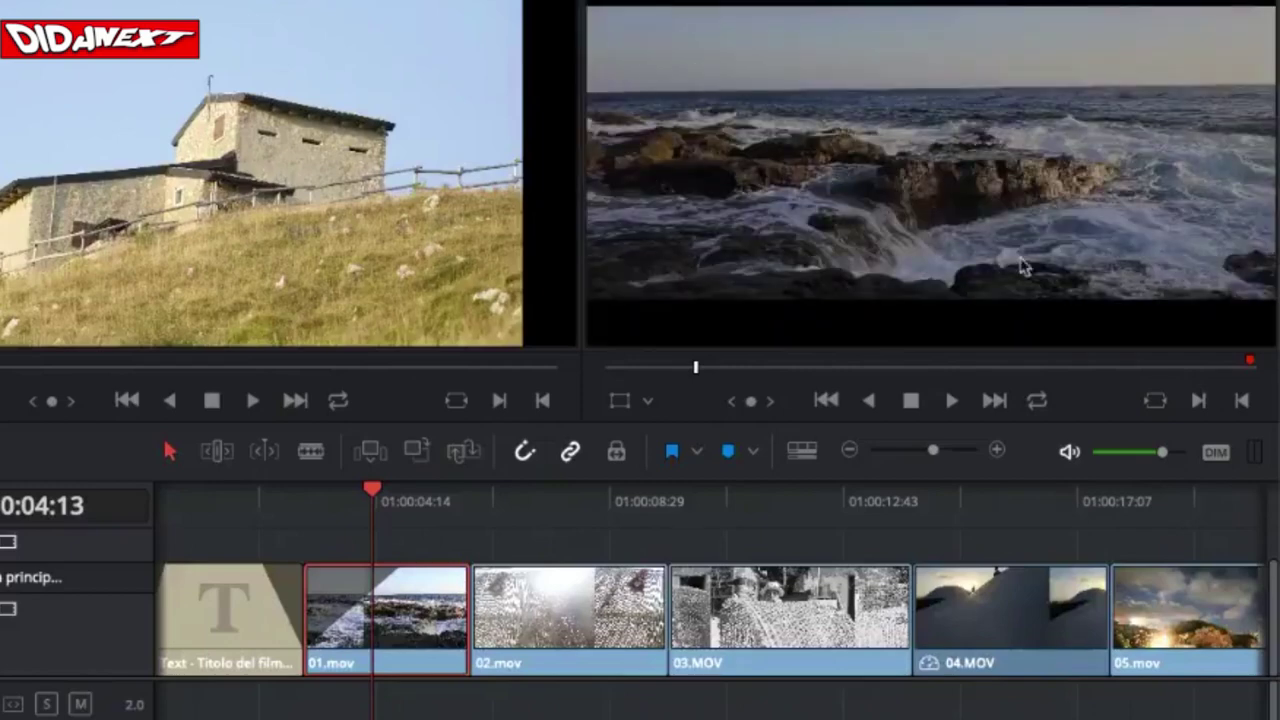
Step: Try to lengthen 01.mov with Change Clip Duration and undo the change
right_click(396, 607)
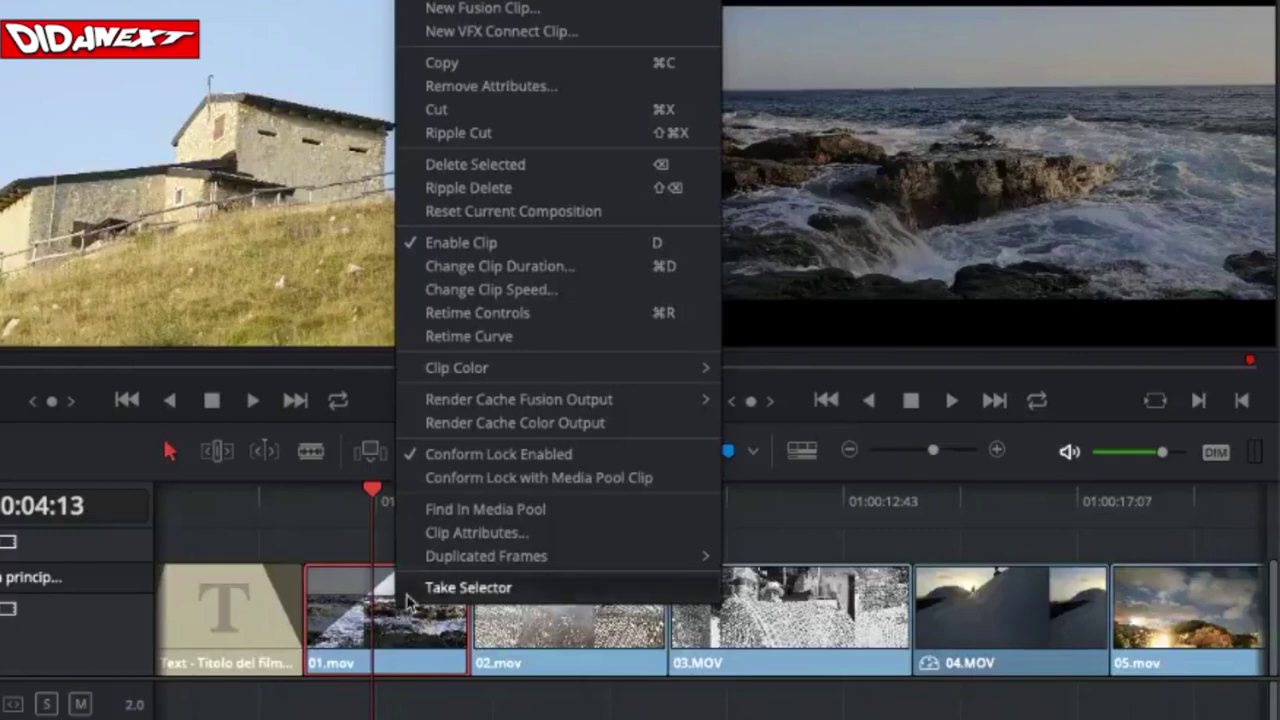
left_click(527, 276)
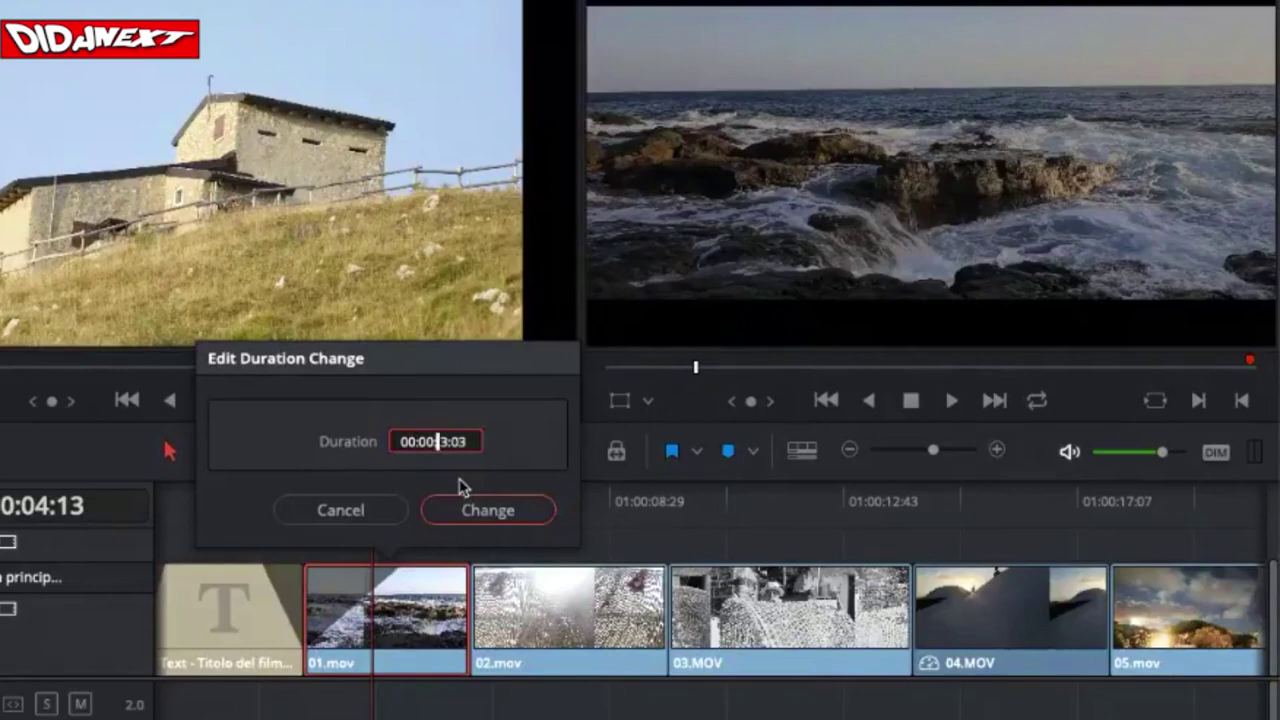
type("4")
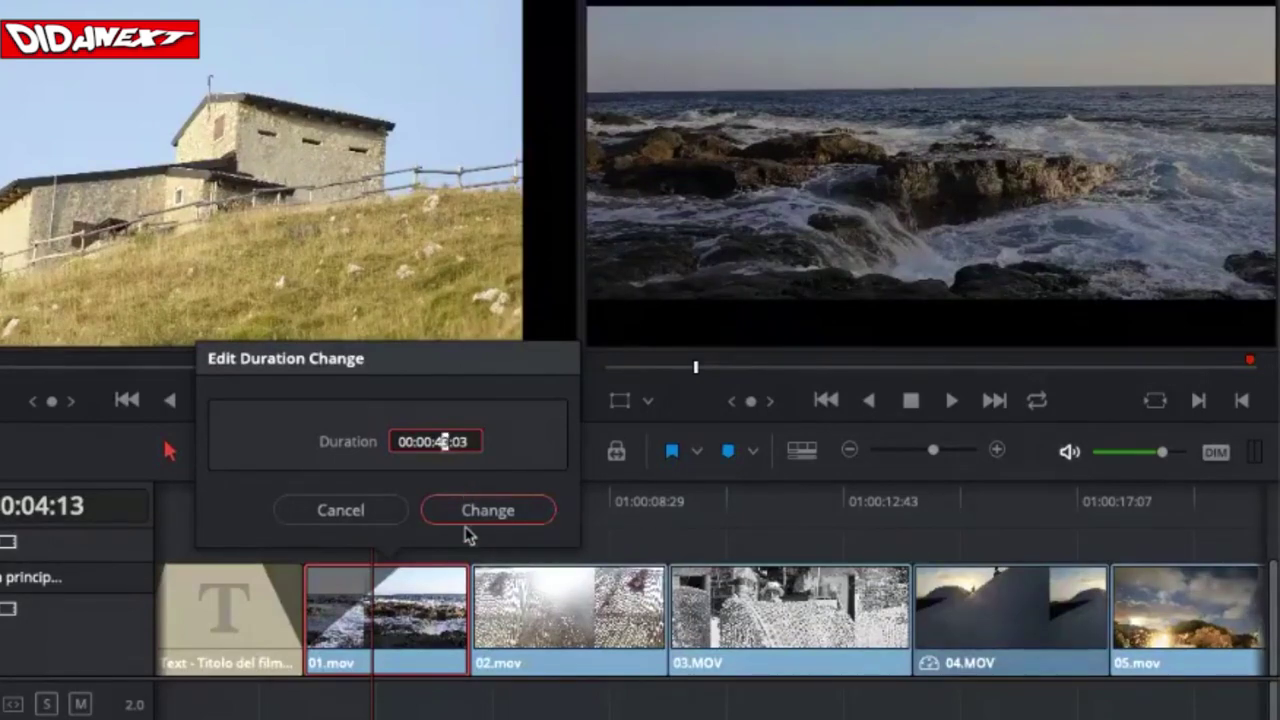
left_click(467, 522)
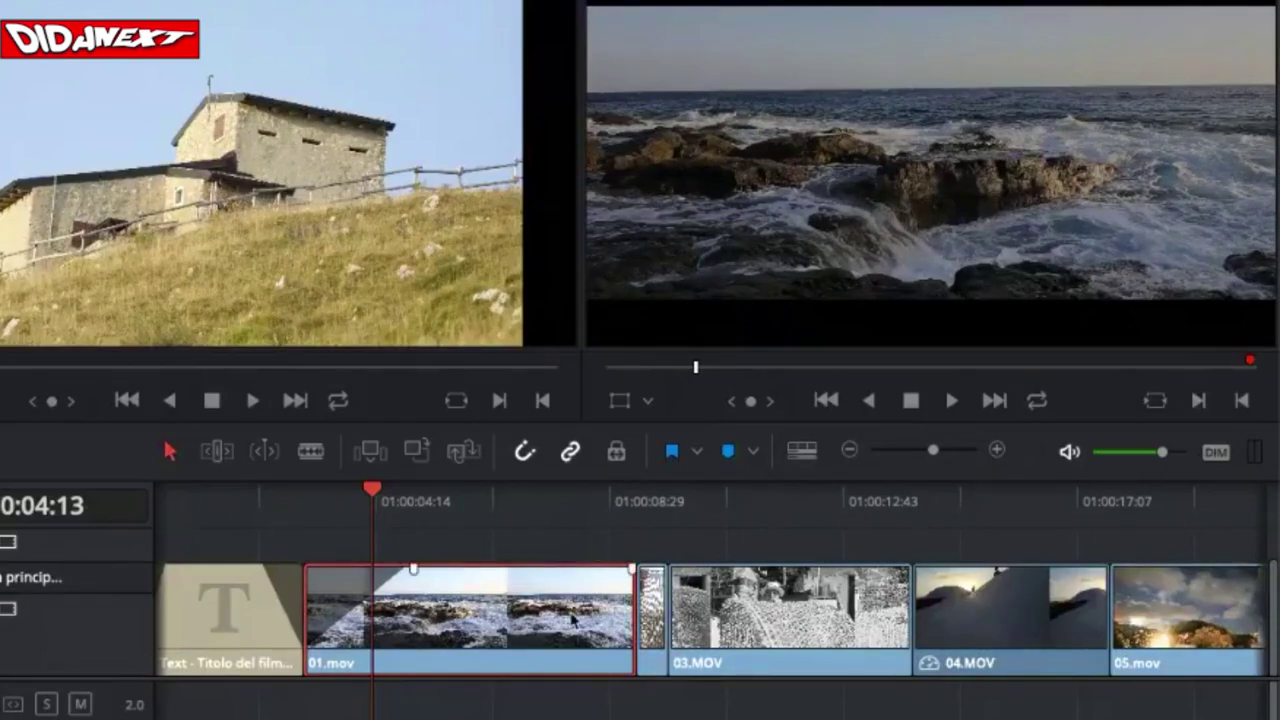
key("ctrl+z")
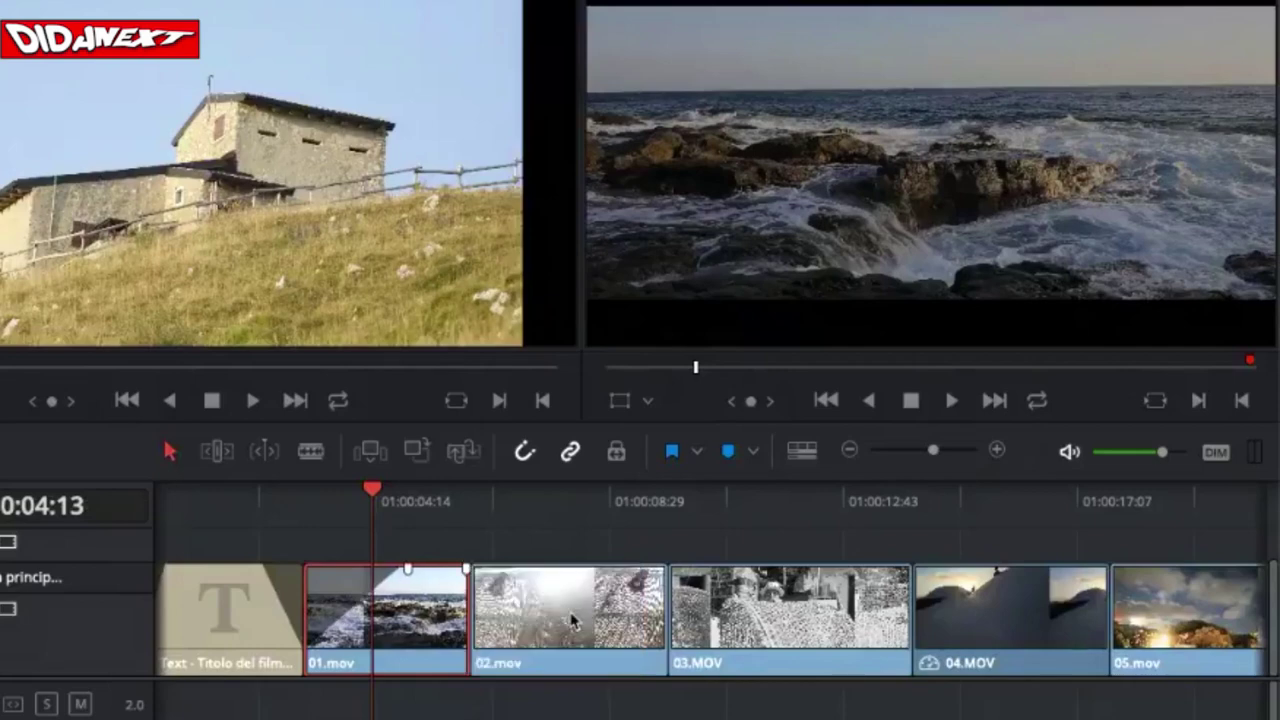
Step: Set the duration of 01.mov to 00:00:03:20 and bring its end back to the previous position
right_click(427, 597)
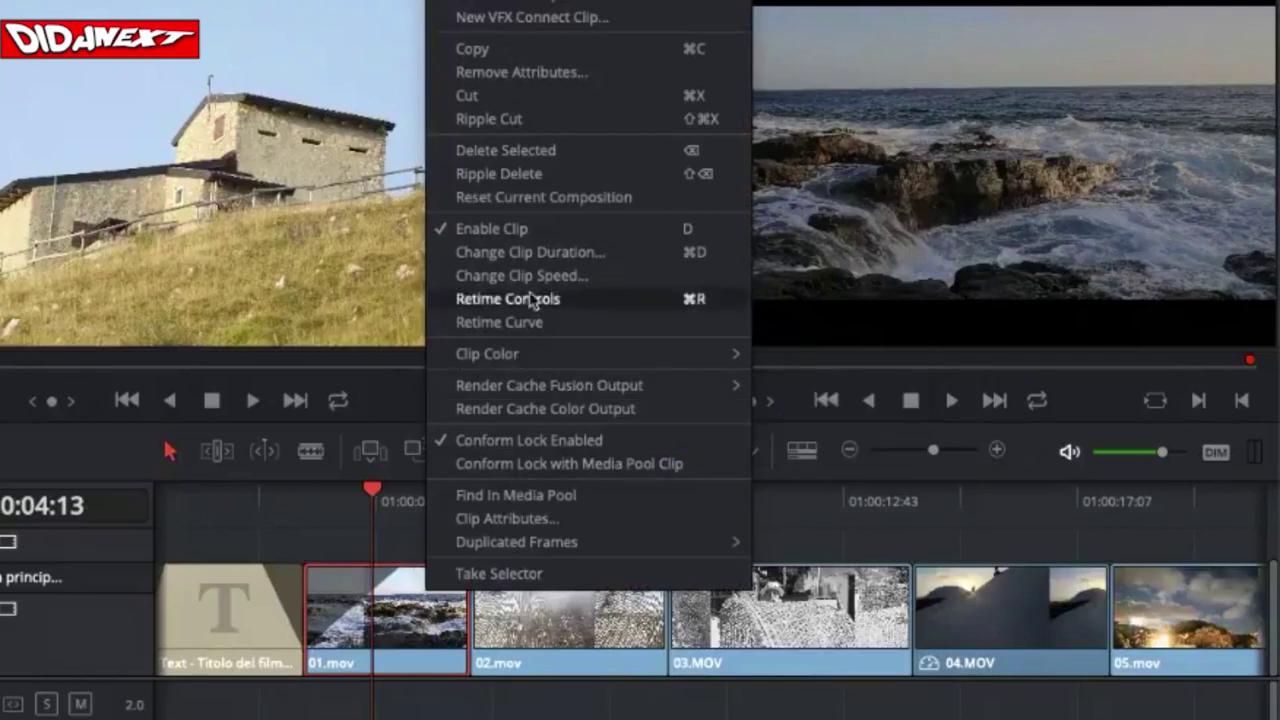
left_click(540, 253)
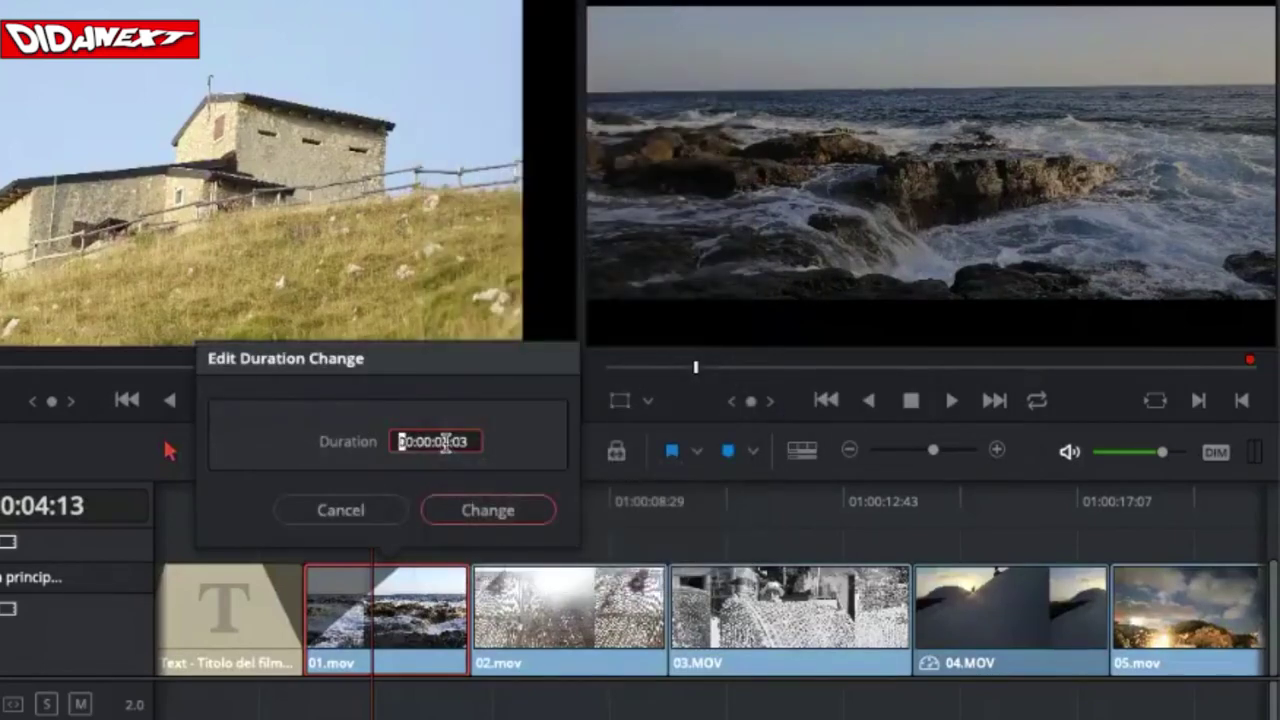
left_click_drag(430, 442, 470, 444)
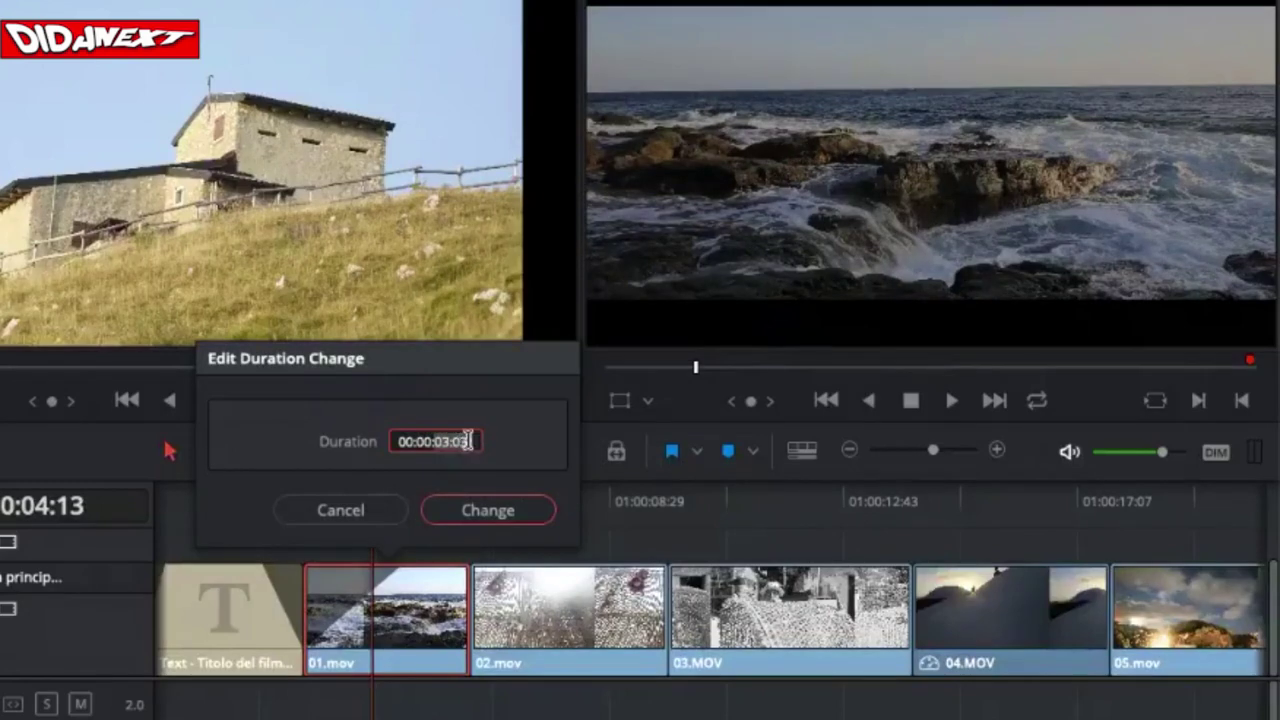
left_click(468, 446)
type("20")
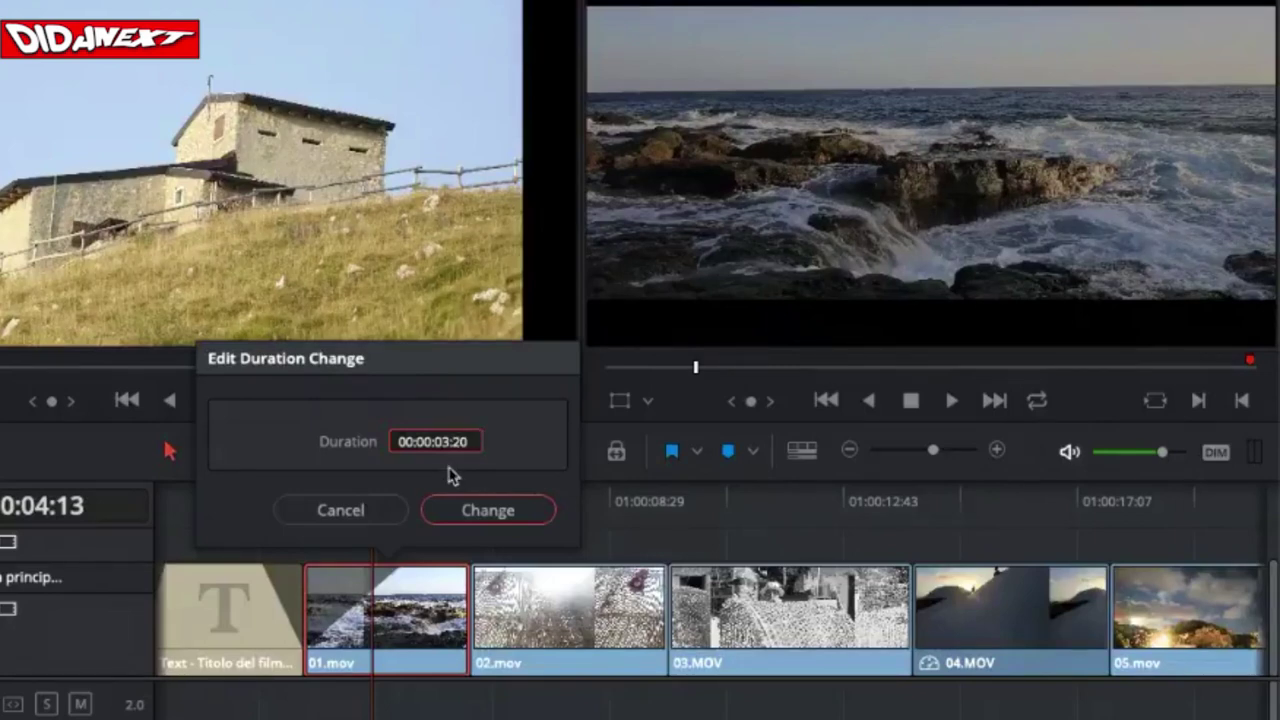
left_click(449, 514)
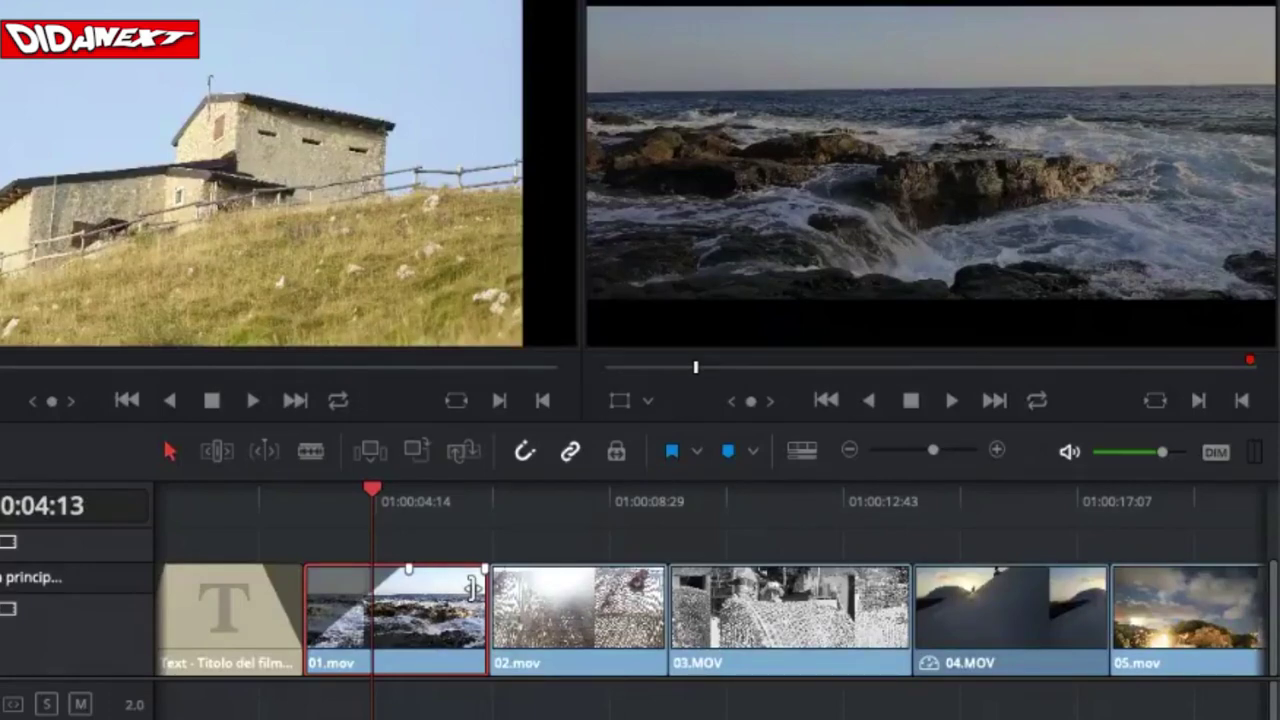
left_click_drag(472, 588, 456, 588)
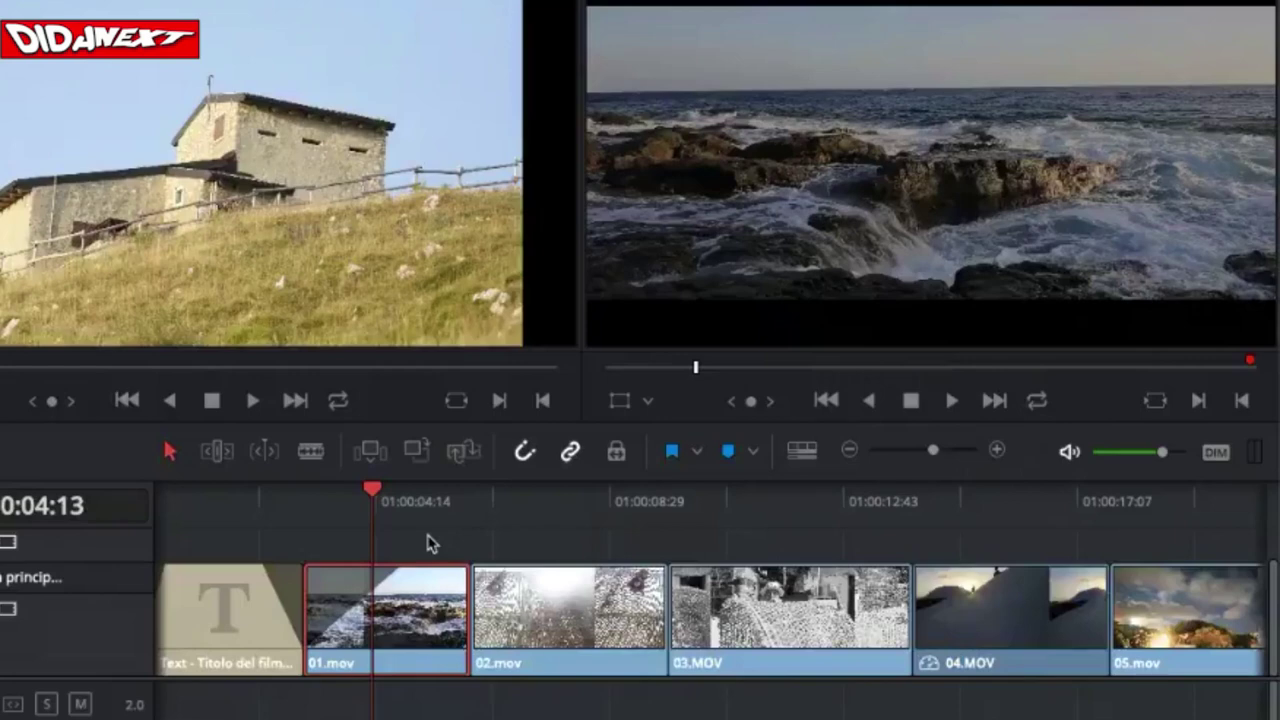
Step: Extend the end of 01.mov over 02.mov by +00:43 in the timeline and return the edge to its starting point
scroll(430, 560, "right", 1)
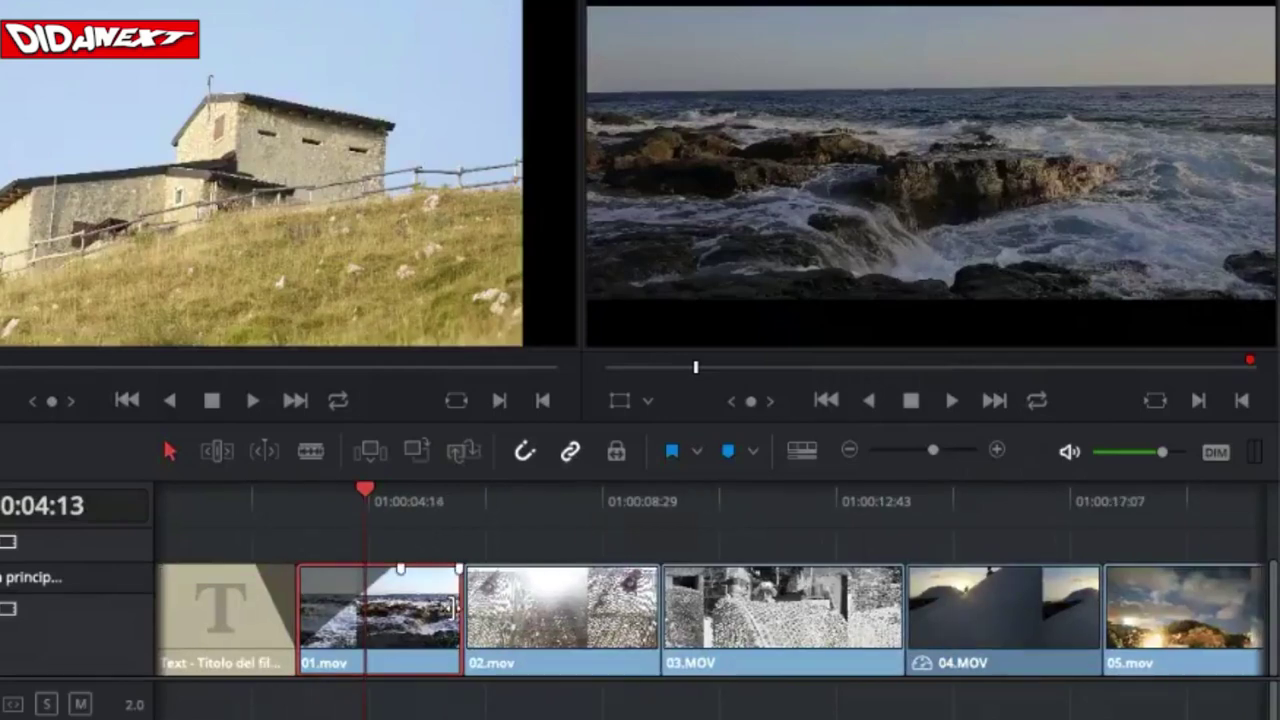
mouse_move(455, 606)
left_mouse_down()
mouse_move(537, 606)
mouse_move(462, 606)
left_mouse_up()
scroll(462, 606, "right", 2)
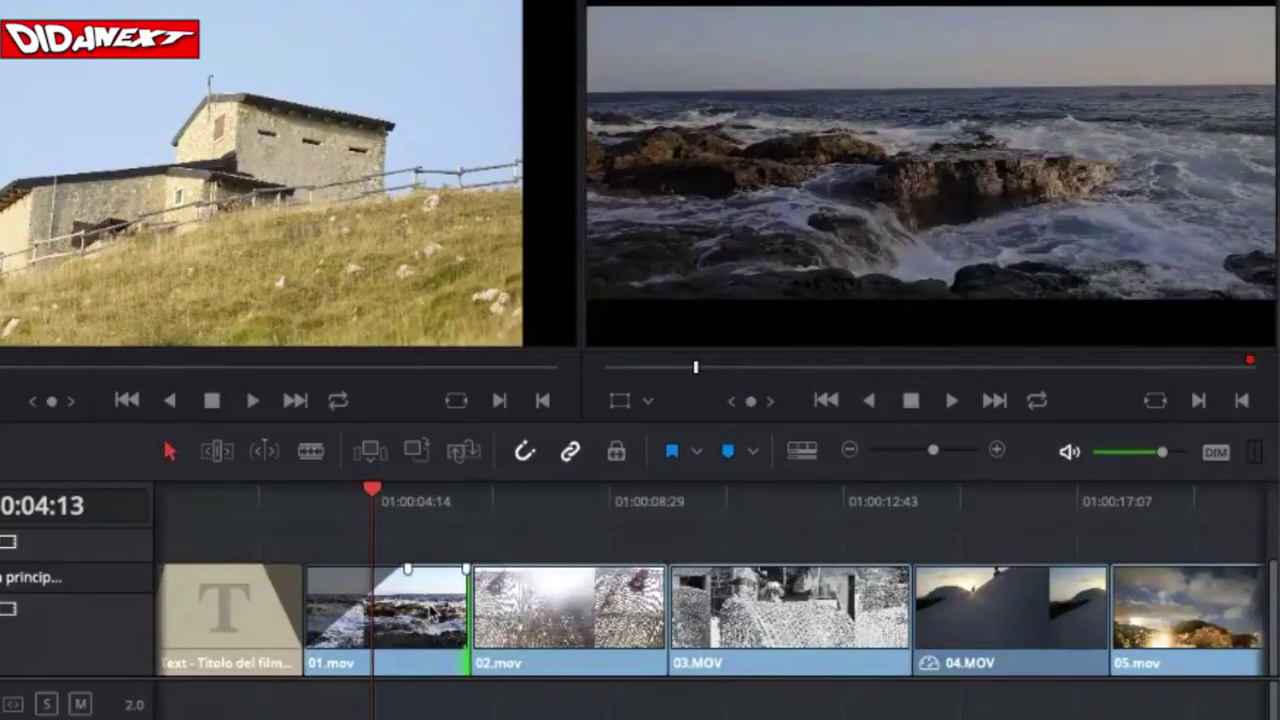
scroll(453, 606, "right", 1)
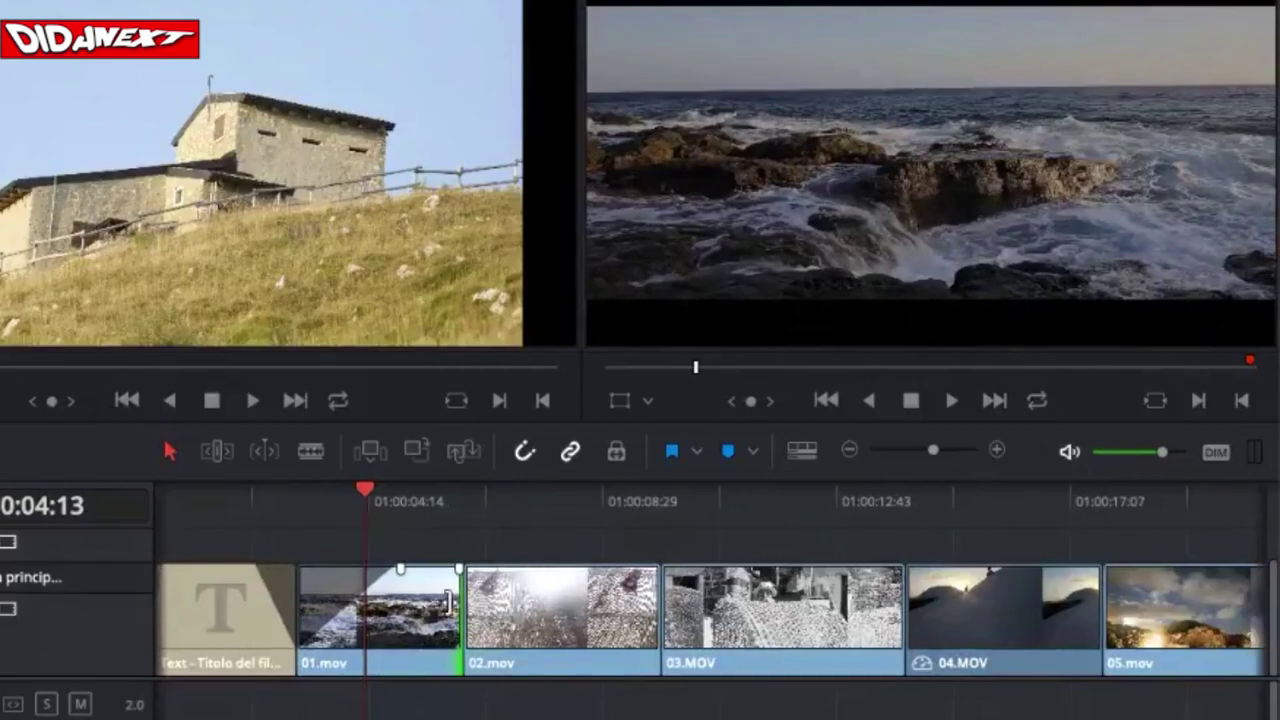
left_click_drag(453, 606, 503, 609)
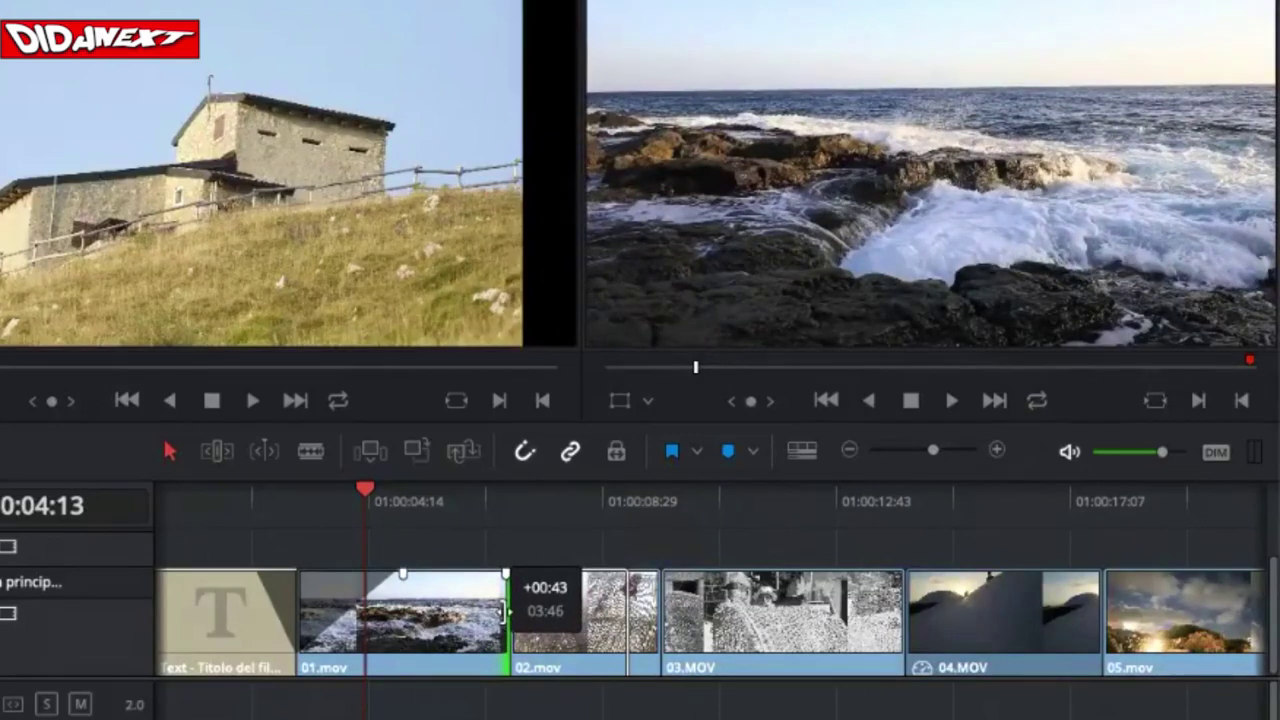
left_click_drag(503, 609, 478, 628)
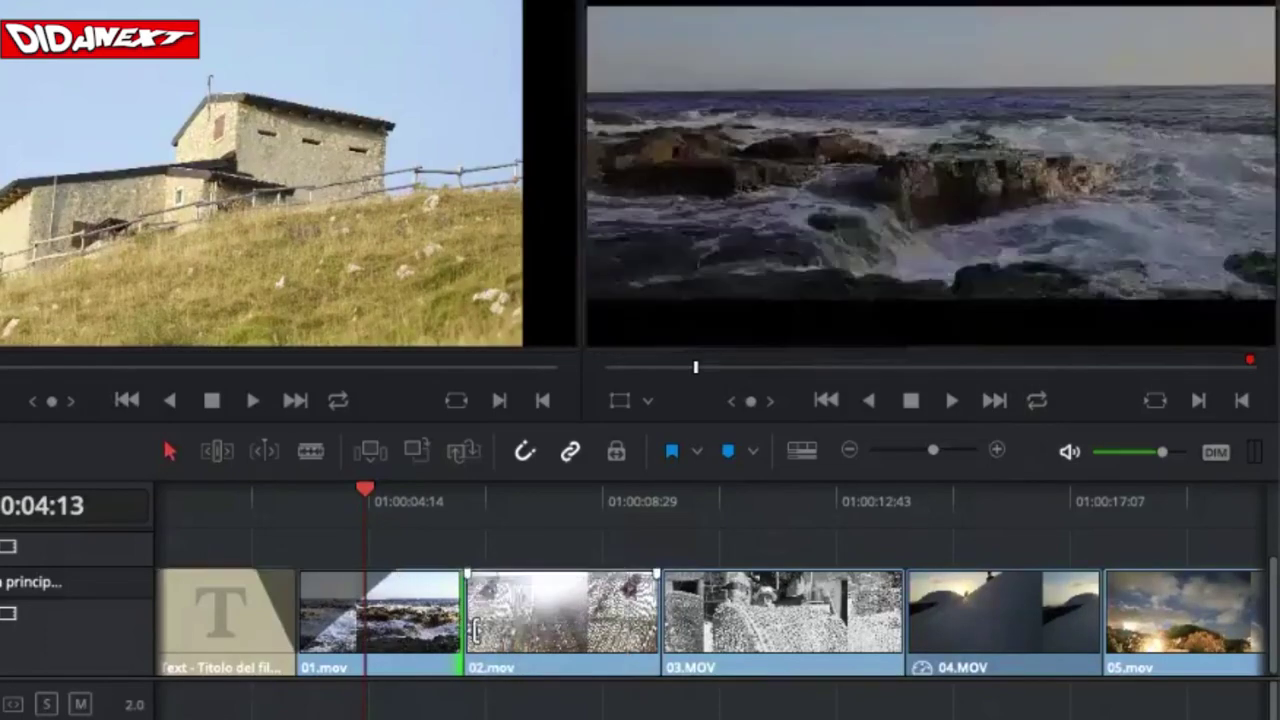
Step: Set the duration of 01.mov to 00:00:03:20 with Change Clip Duration and undo the change
left_click(395, 600)
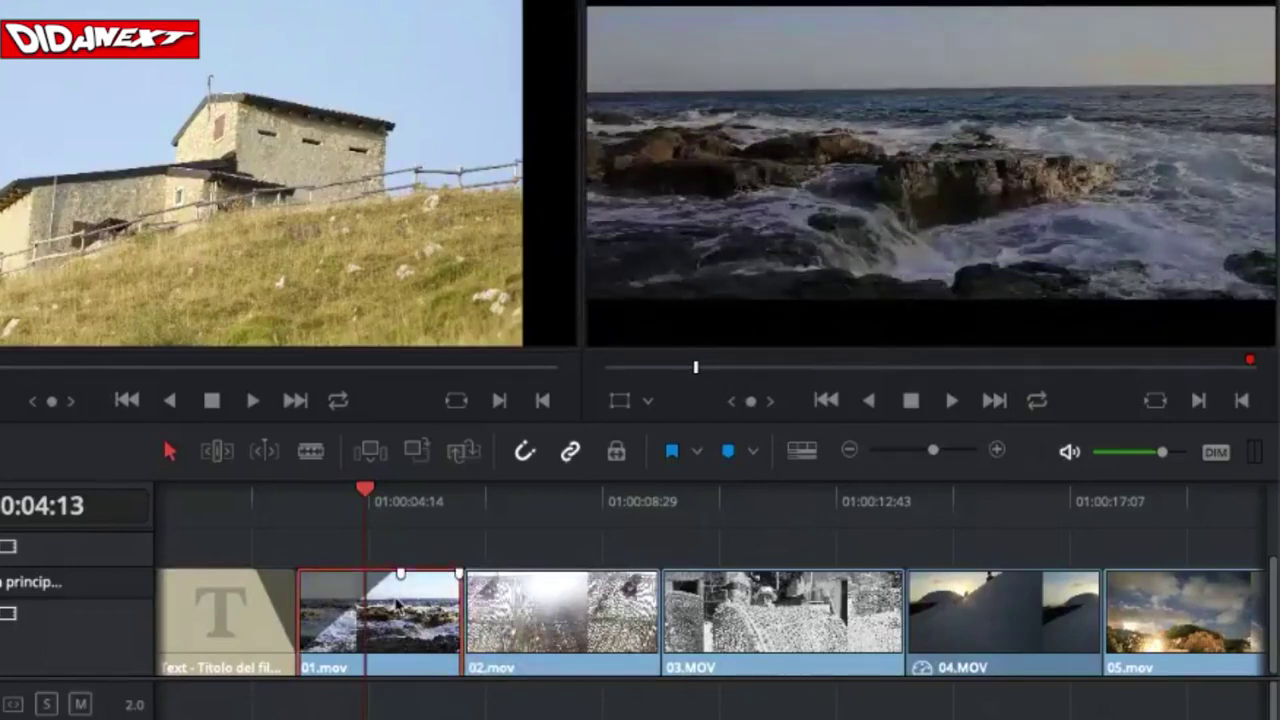
right_click(397, 604)
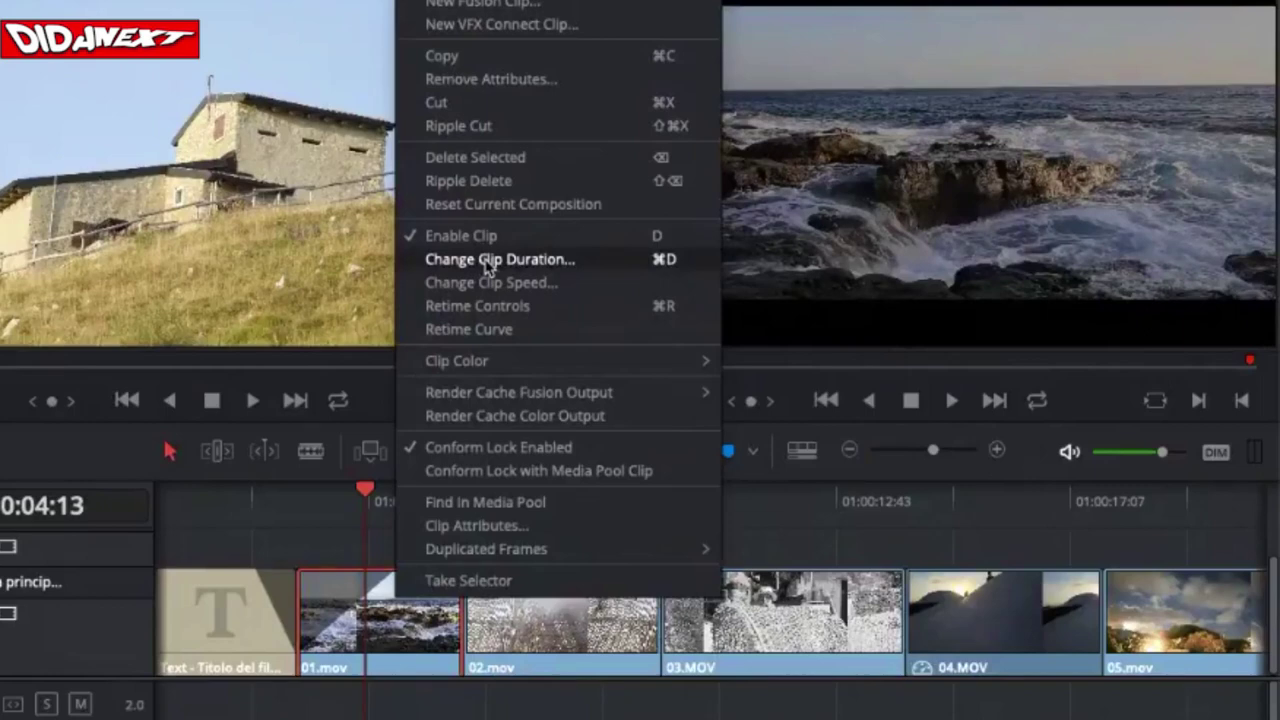
left_click(488, 260)
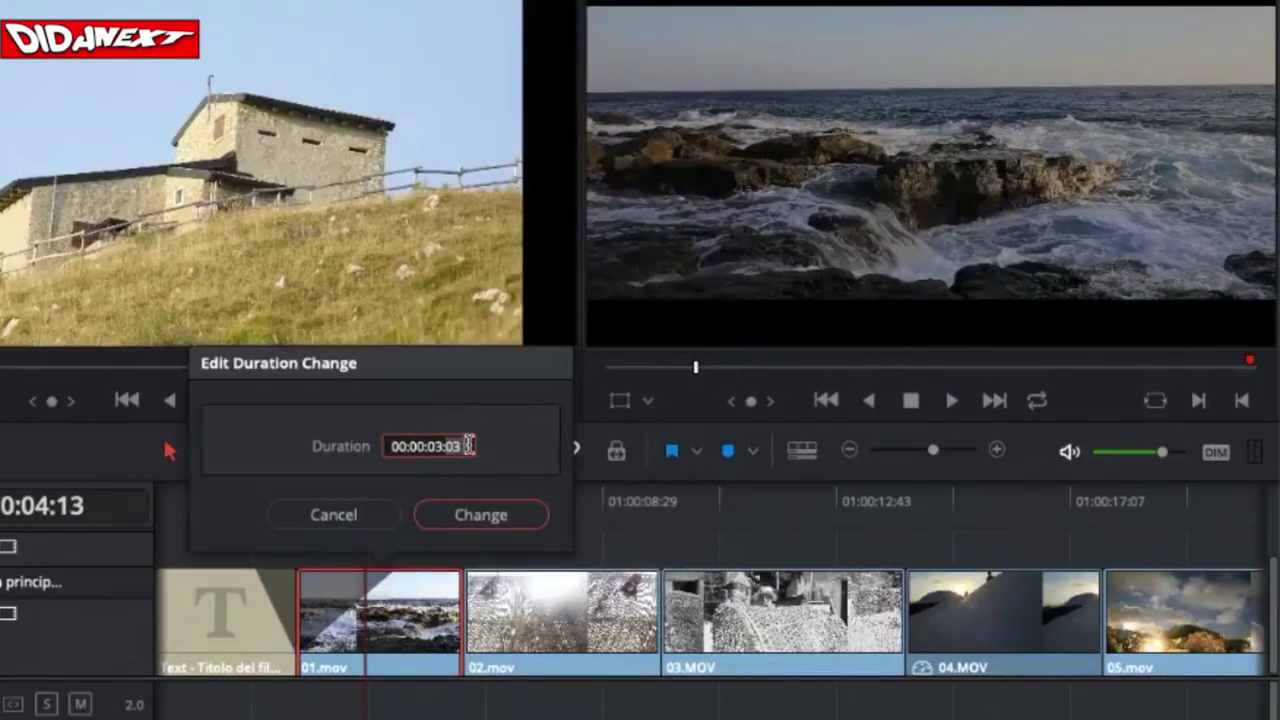
key("BackSpace")
key("BackSpace")
type("20")
left_click(474, 515)
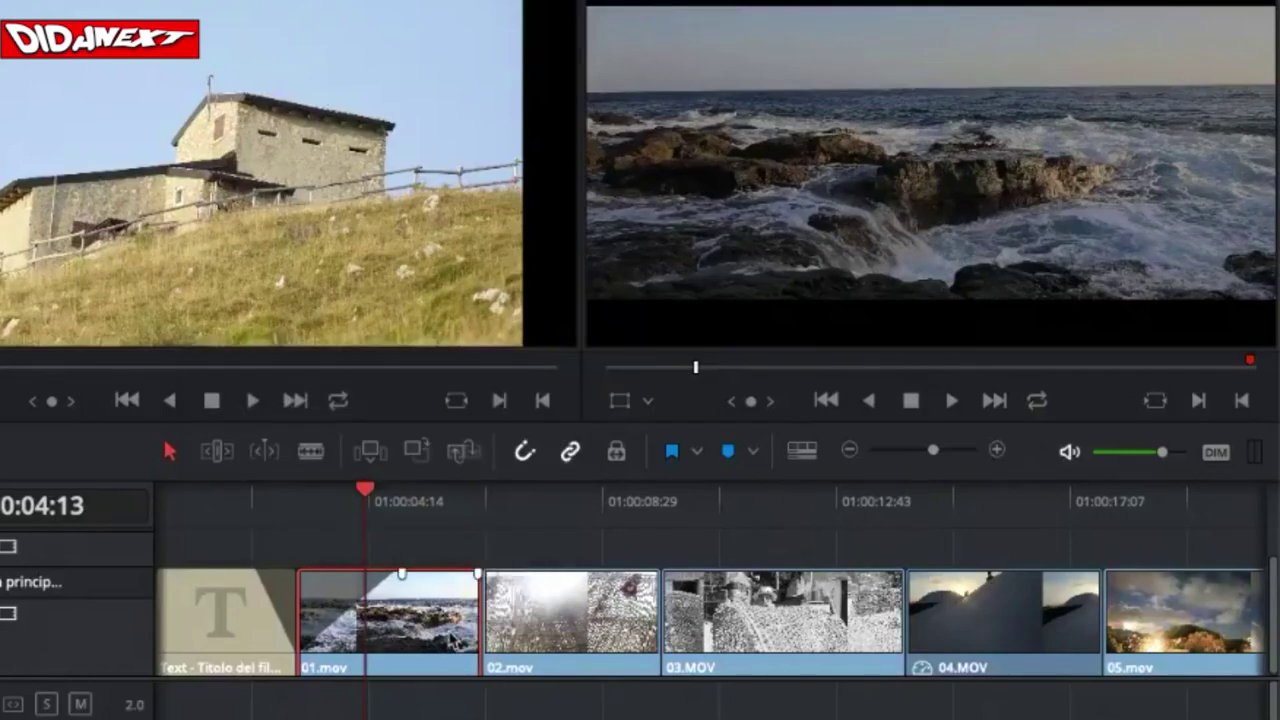
Step: Set the duration of 01.mov to 00:00:03:49 and restore the clip's previous length
right_click(437, 612)
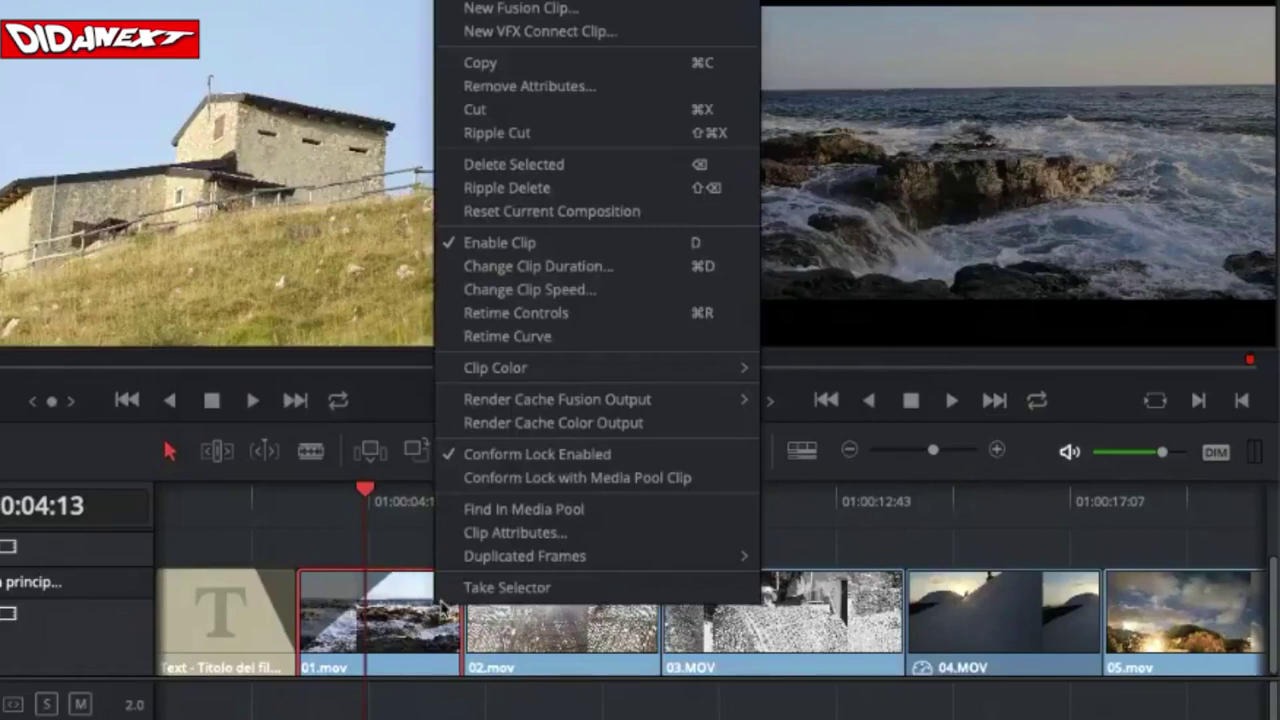
left_click(538, 267)
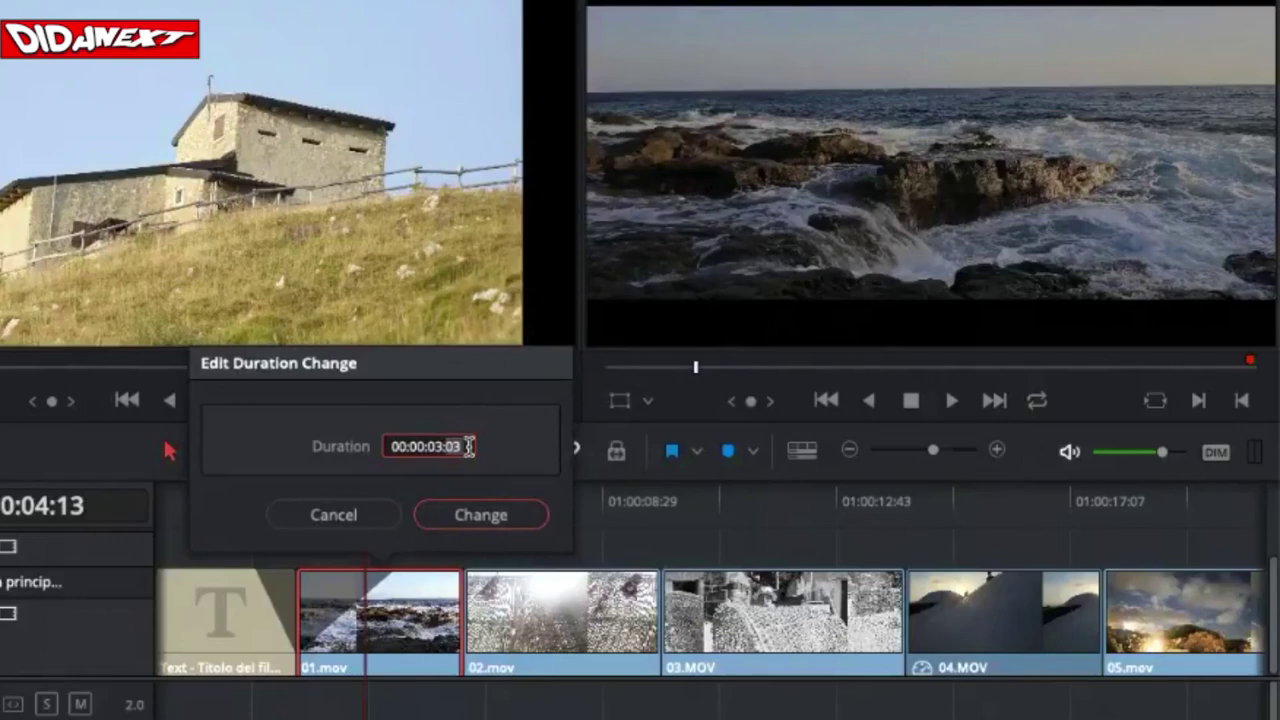
type("49")
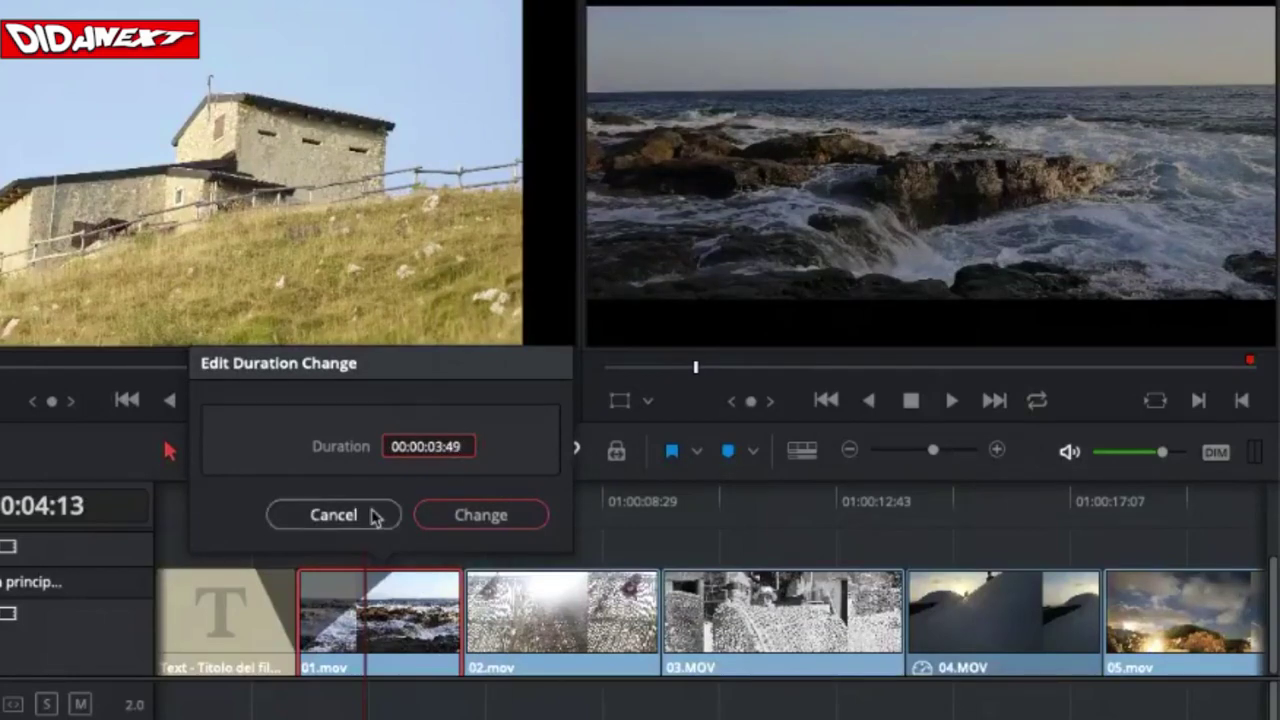
left_click(466, 515)
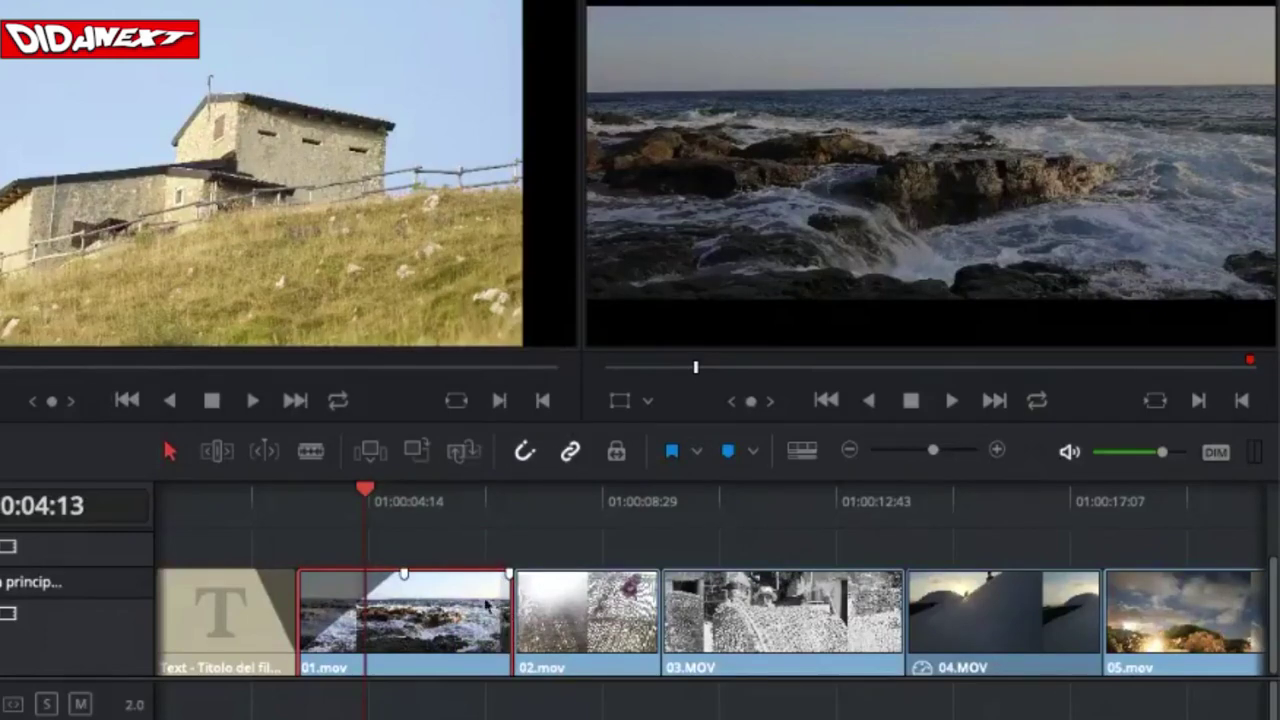
left_click(500, 619)
mouse_move(500, 619)
left_mouse_down()
mouse_move(462, 622)
mouse_move(493, 620)
left_mouse_up()
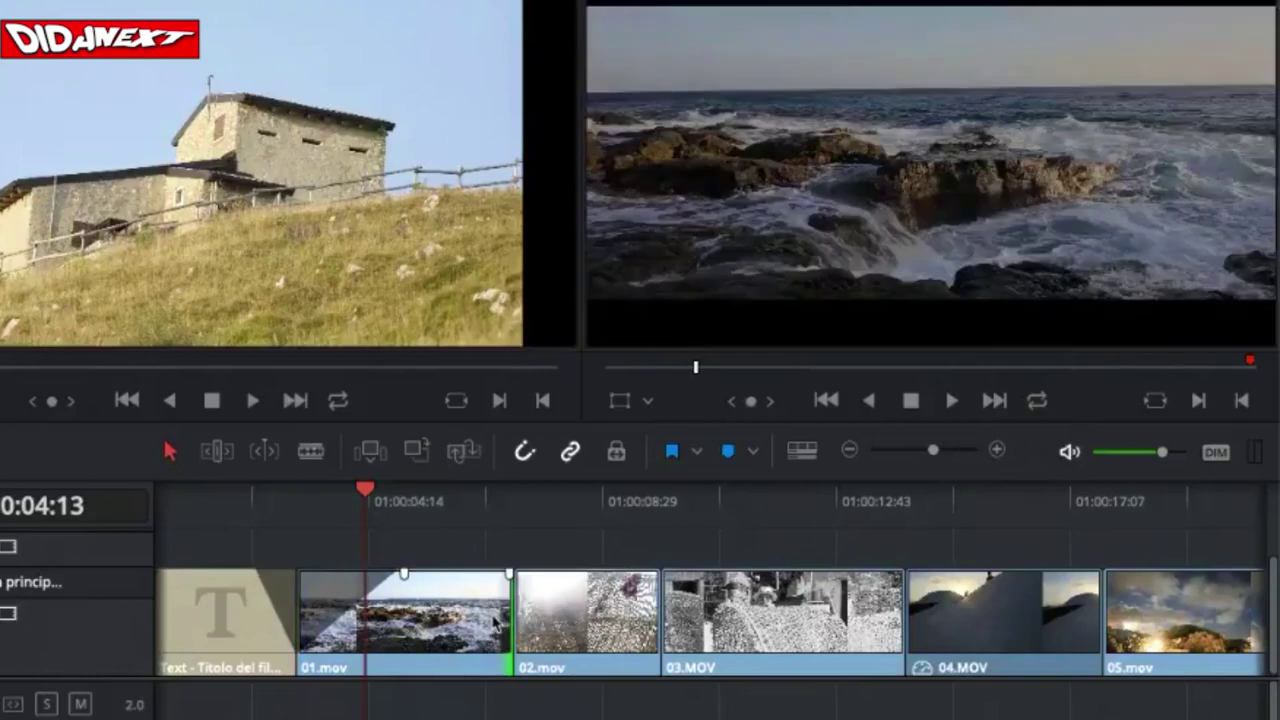
scroll(434, 549, "up", 1)
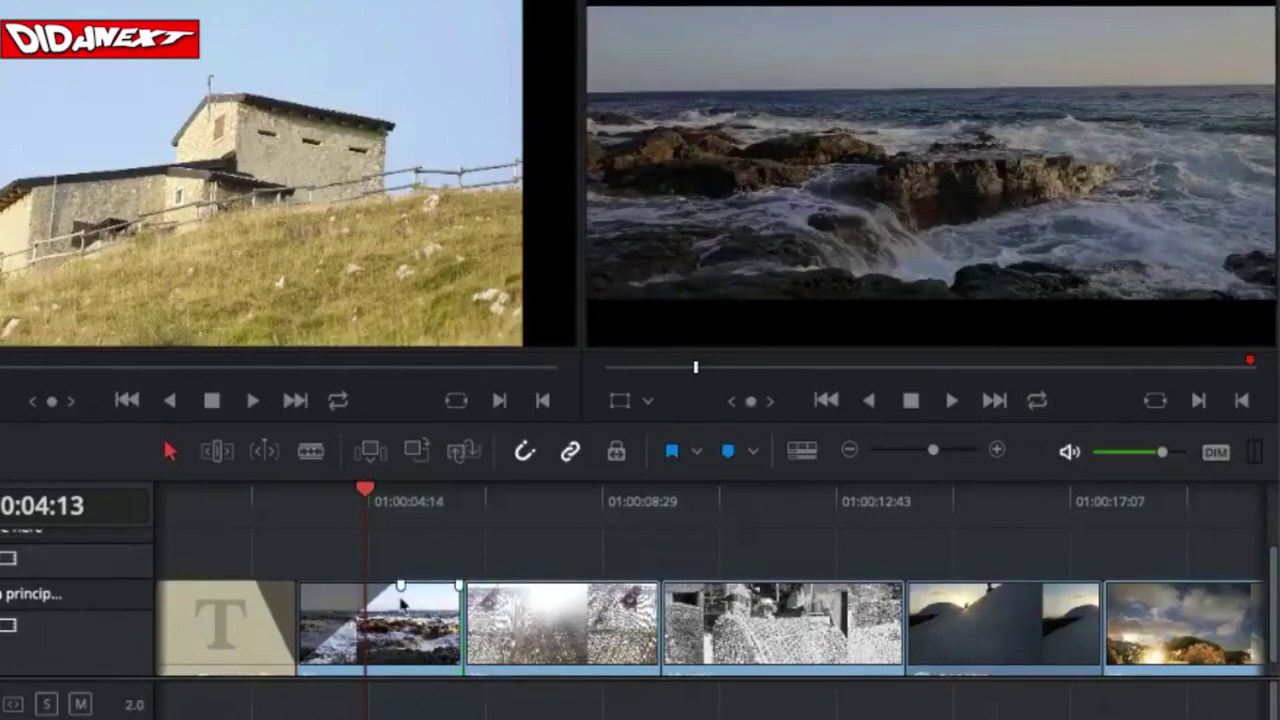
Step: Open Change Clip Speed for 01.mov and enter a speed of 50%
left_click(404, 604)
scroll(403, 604, "down", 1)
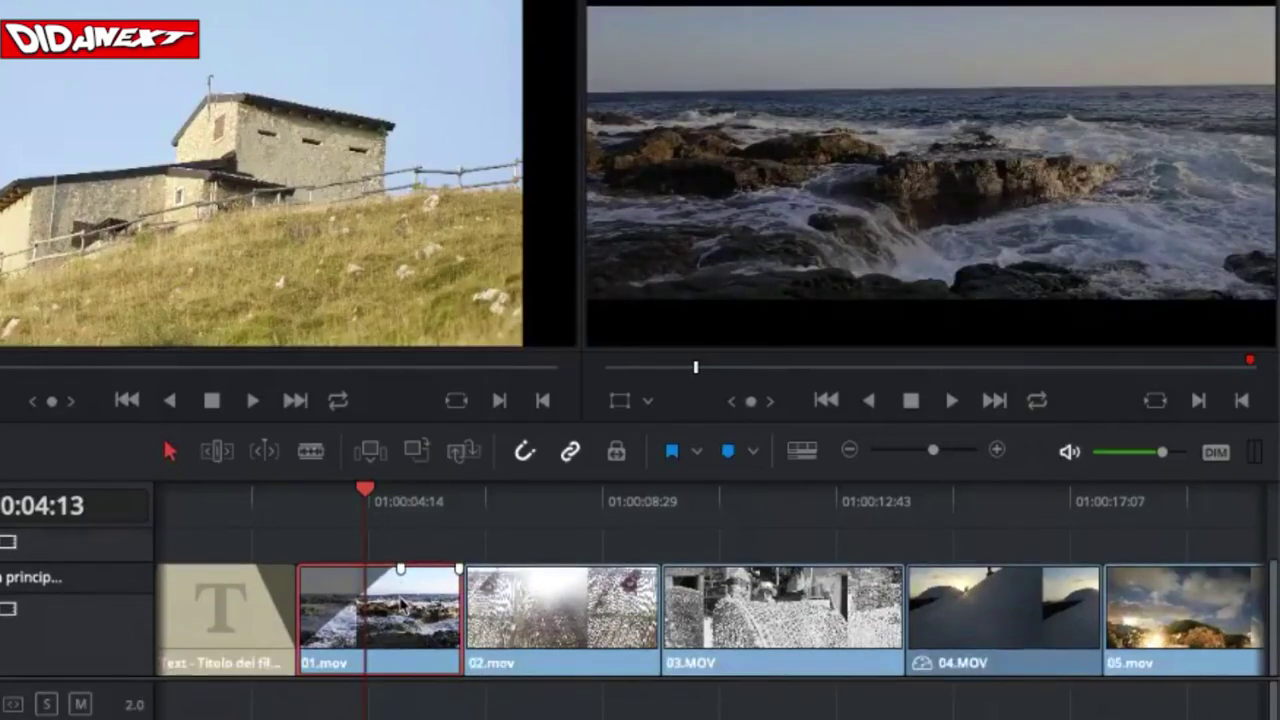
right_click(401, 605)
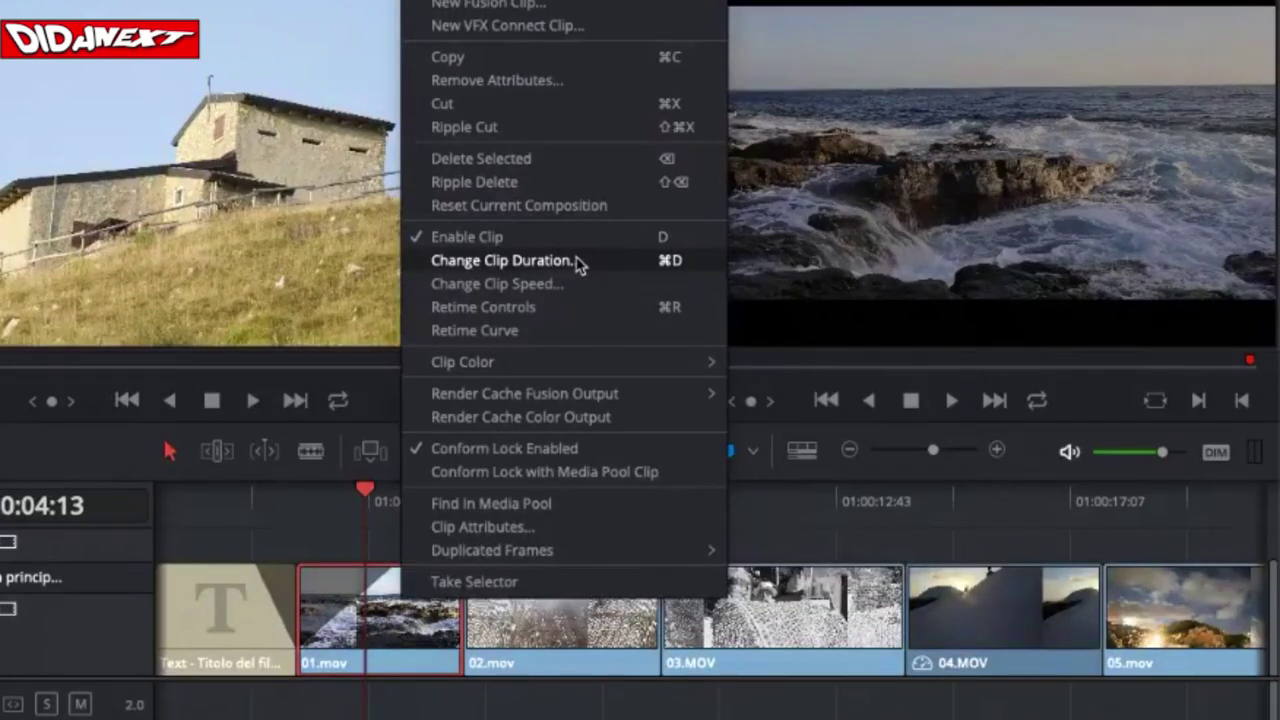
left_click(476, 288)
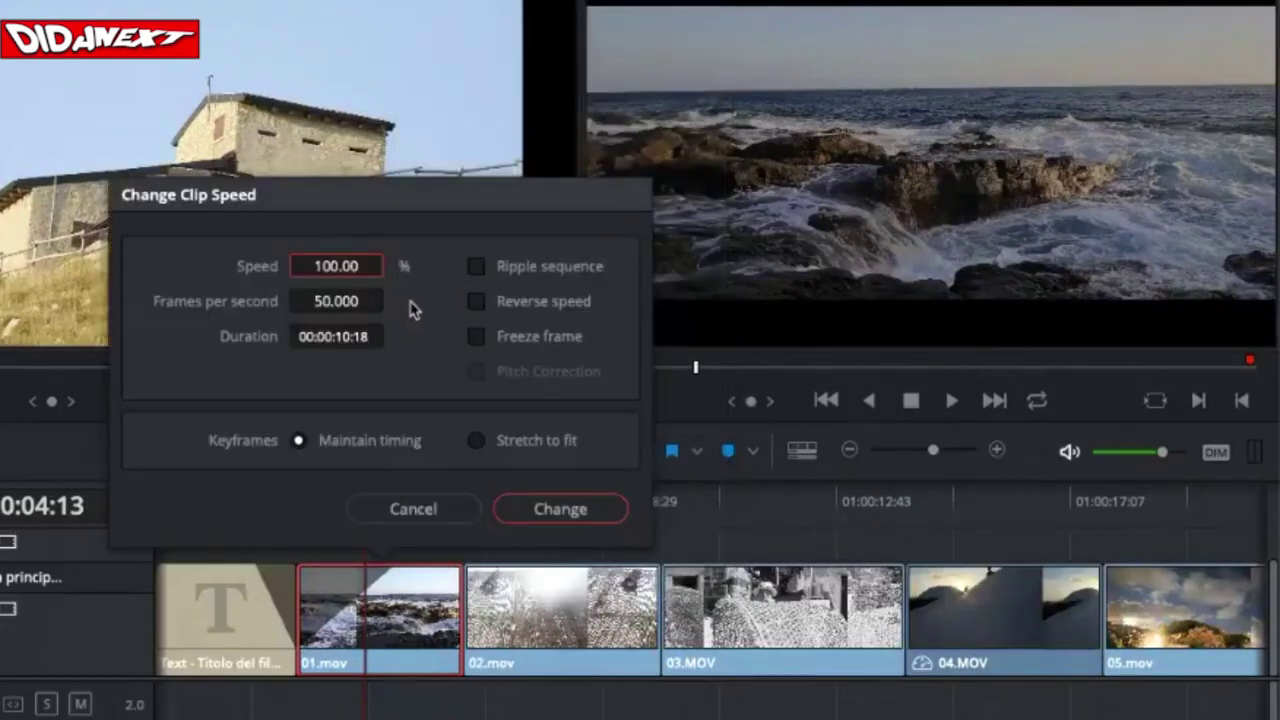
left_click(335, 301)
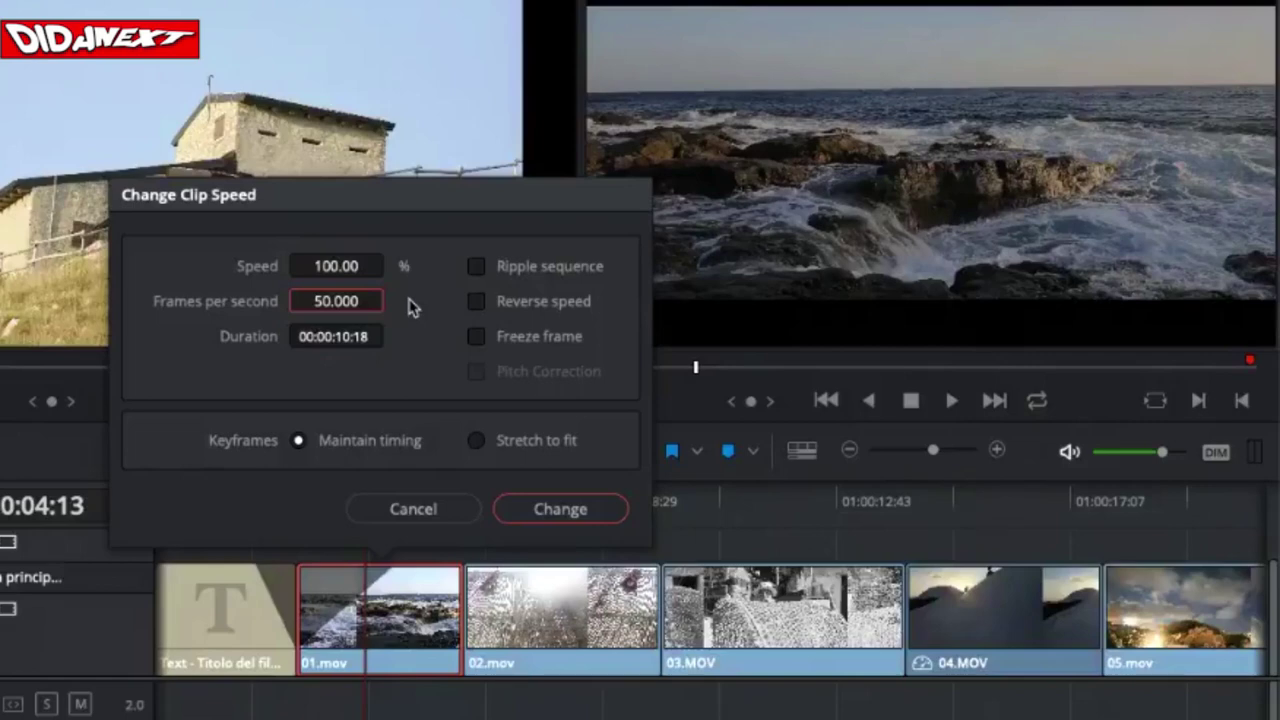
left_click(345, 264)
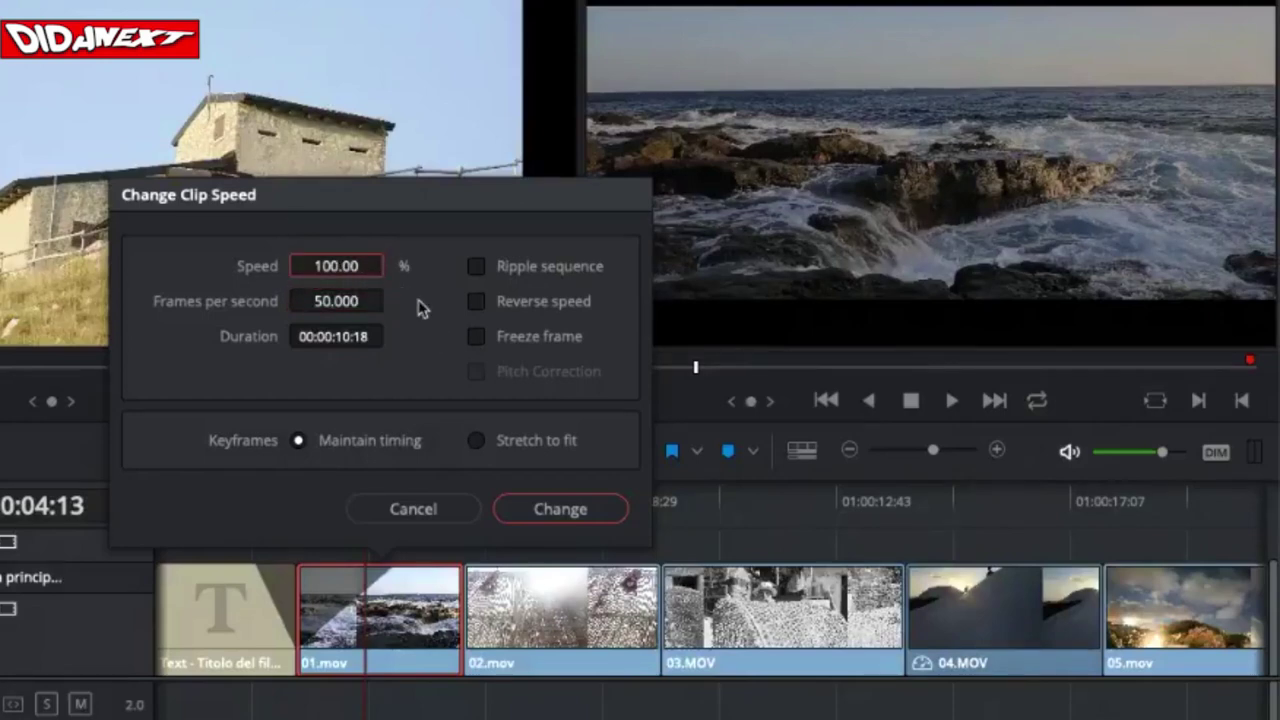
type("50")
left_click(370, 301)
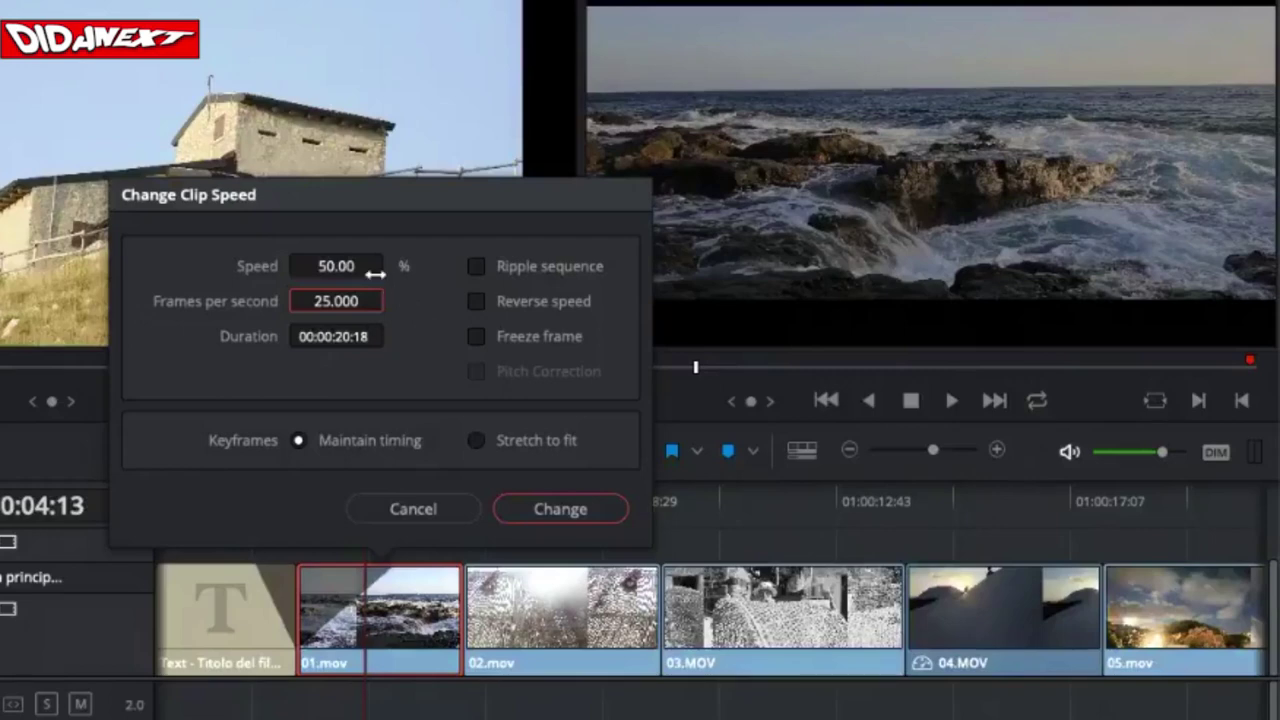
Step: Reset the speed of 01.mov to 100% and close the Change Clip Speed dialog
left_click(345, 266)
left_click(337, 266)
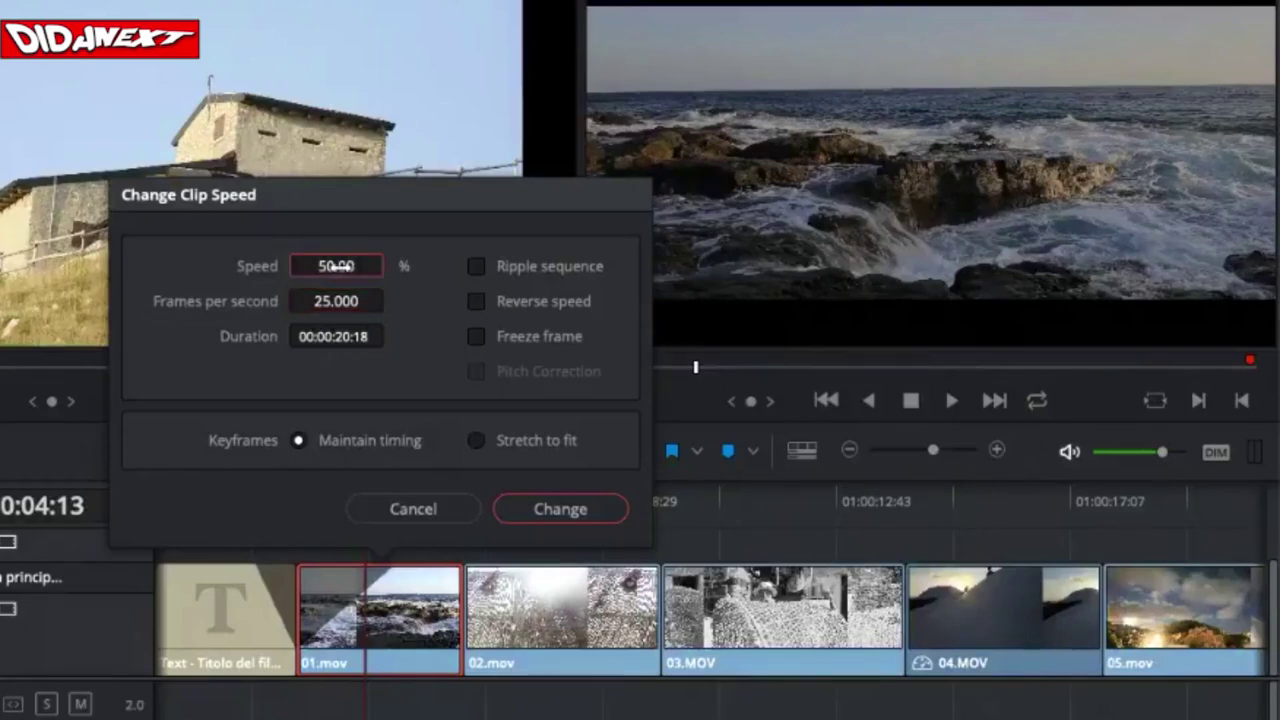
key("ctrl+a")
type("100")
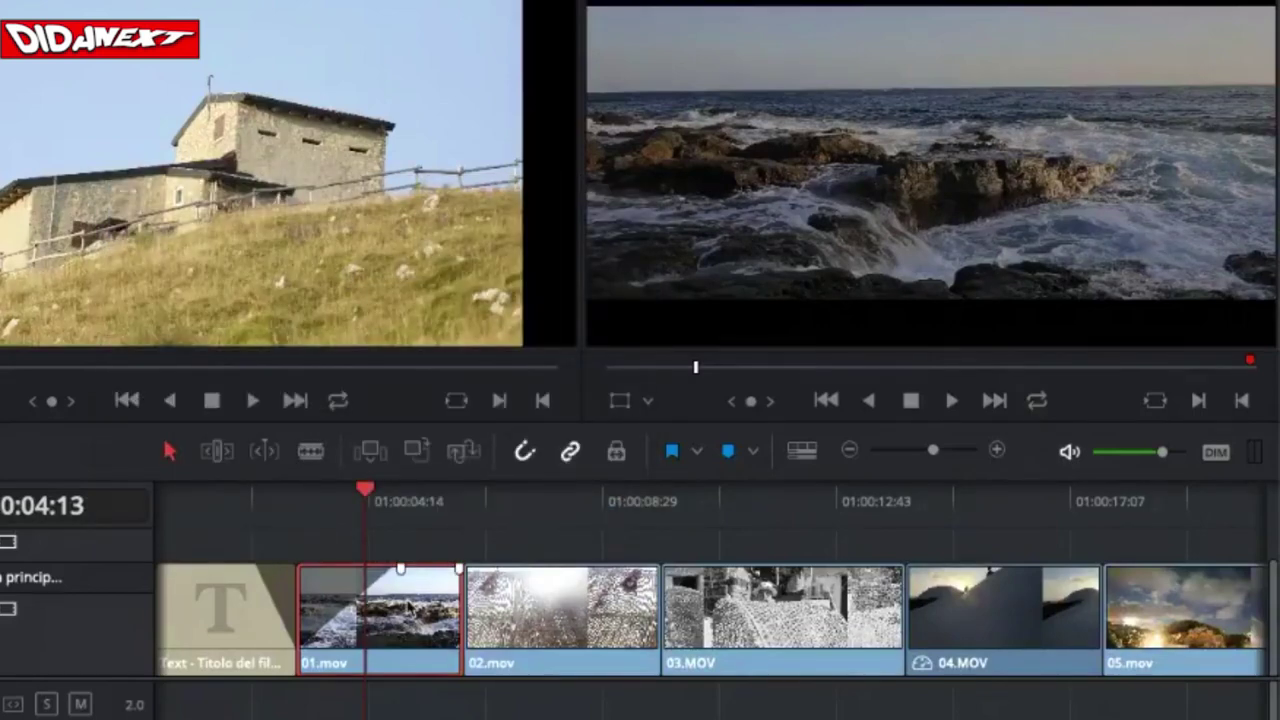
Step: Slow 01.mov down to 50% speed with Change Clip Speed
right_click(406, 605)
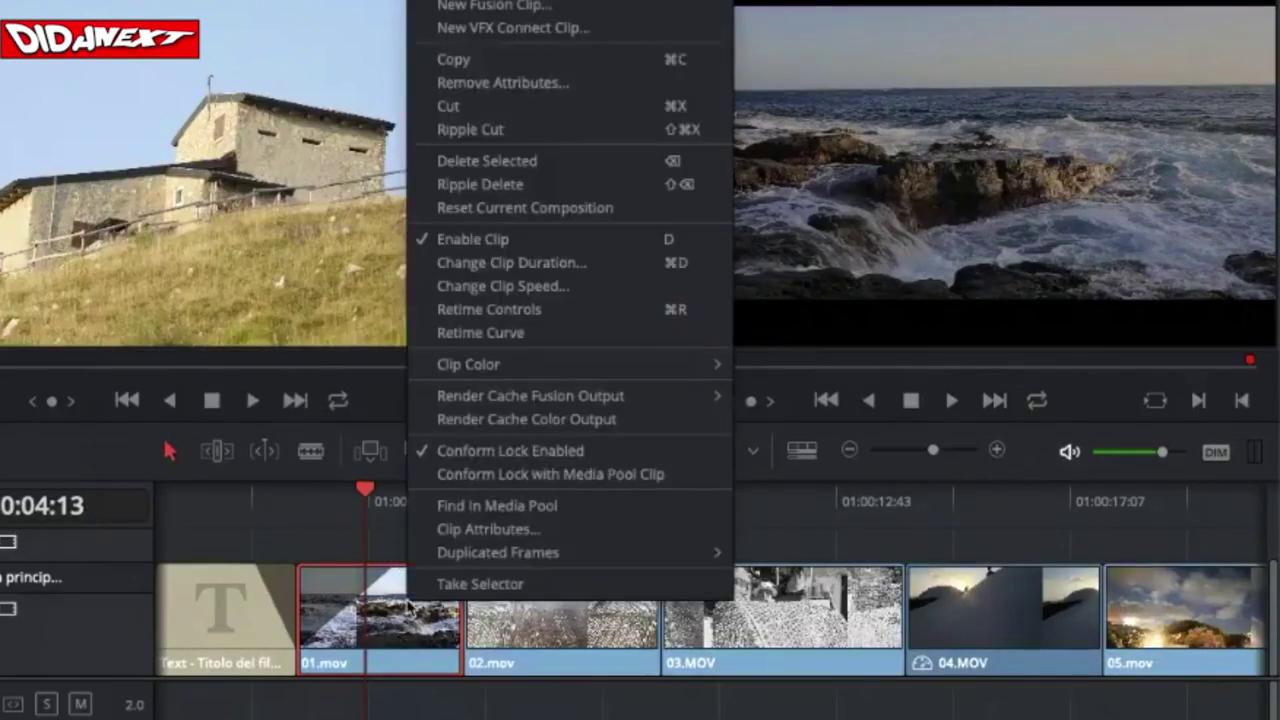
left_click(519, 288)
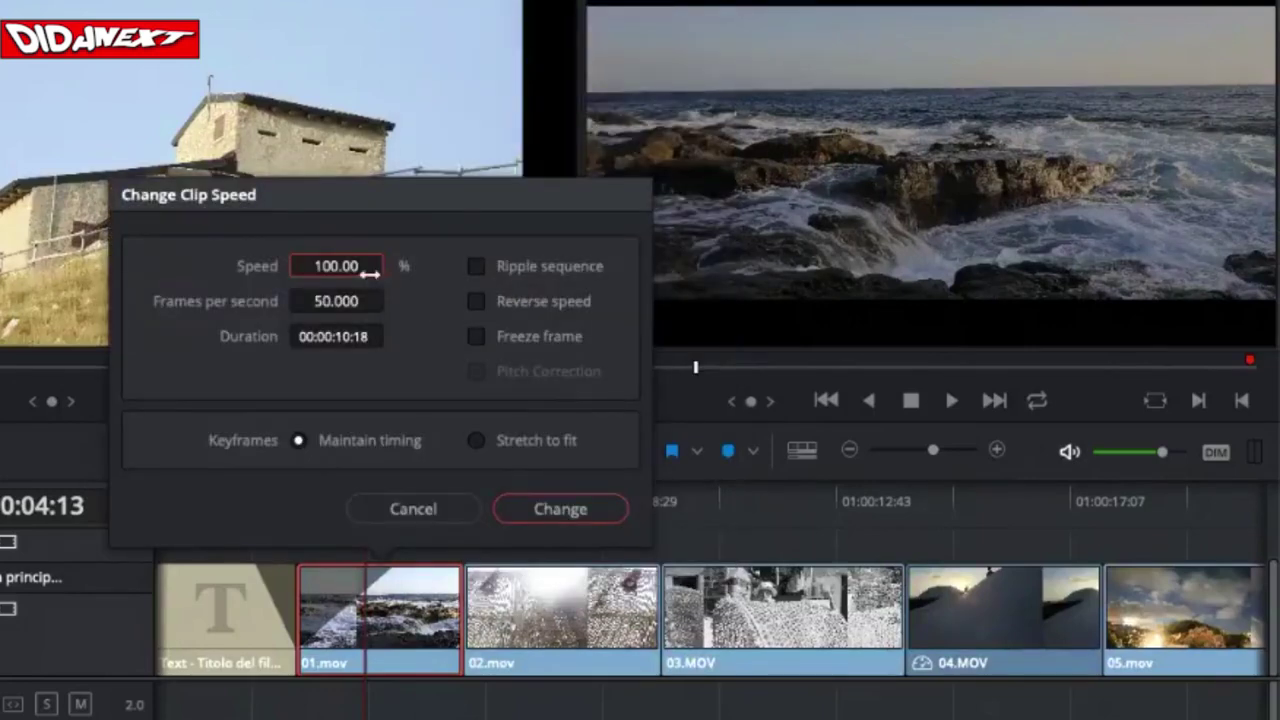
left_click(369, 272)
type("50")
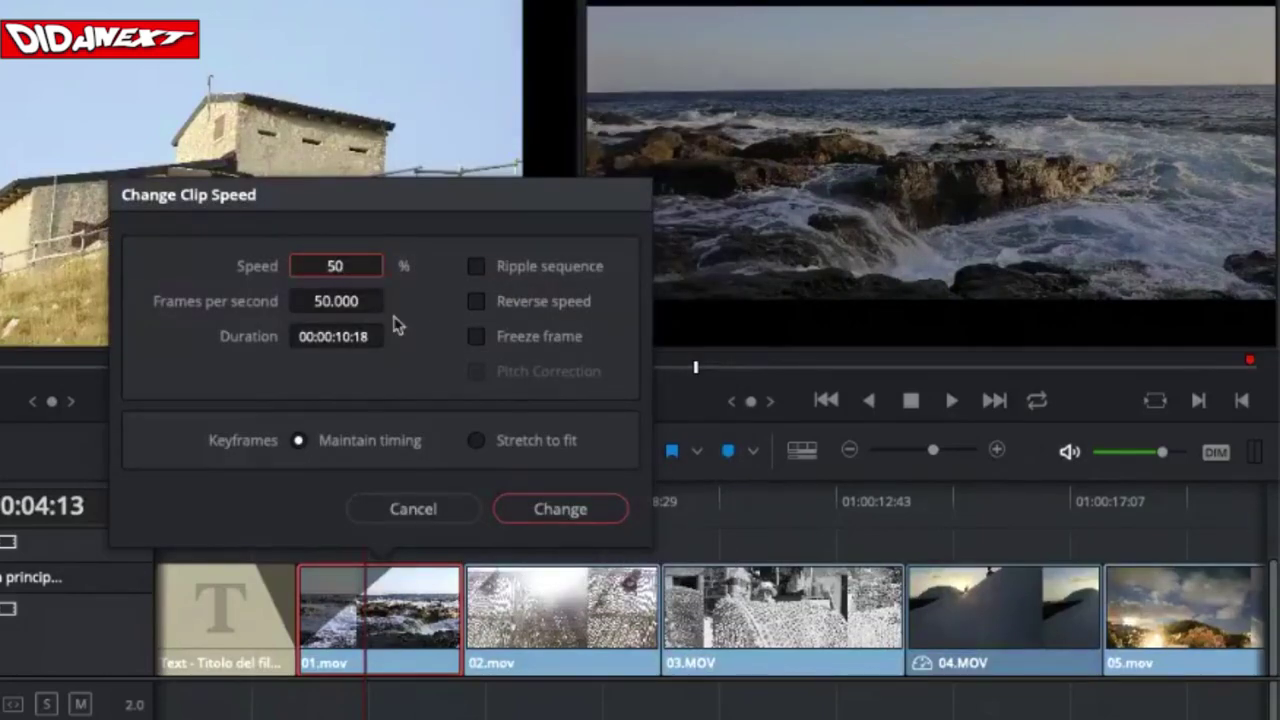
left_click(310, 301)
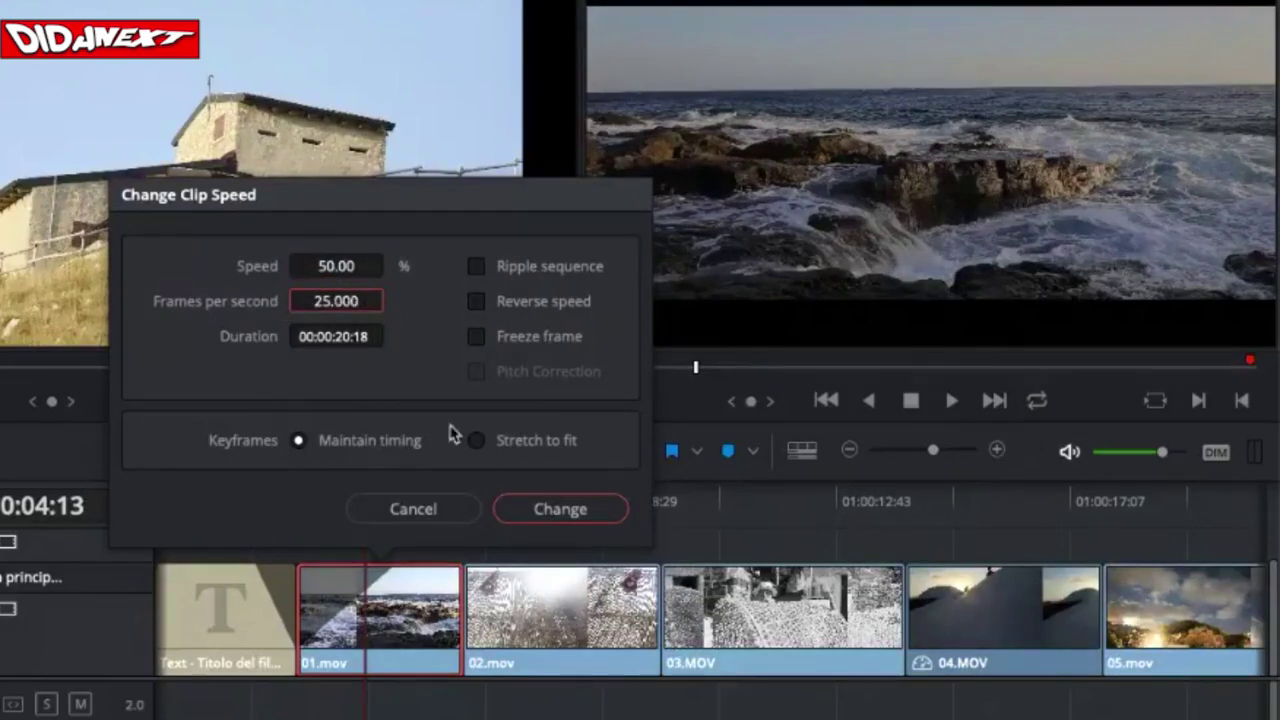
left_click(543, 511)
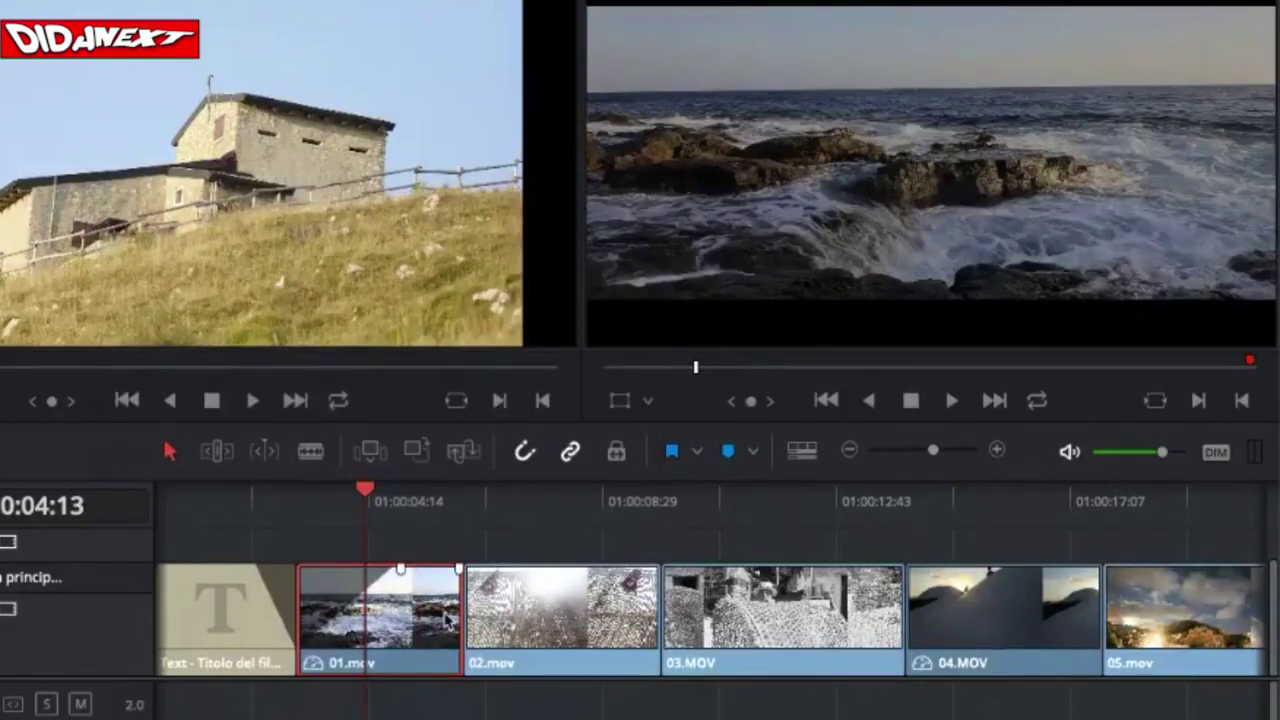
Step: Play the slowed 01.mov in the timeline from the beginning of the clip
left_click(367, 490)
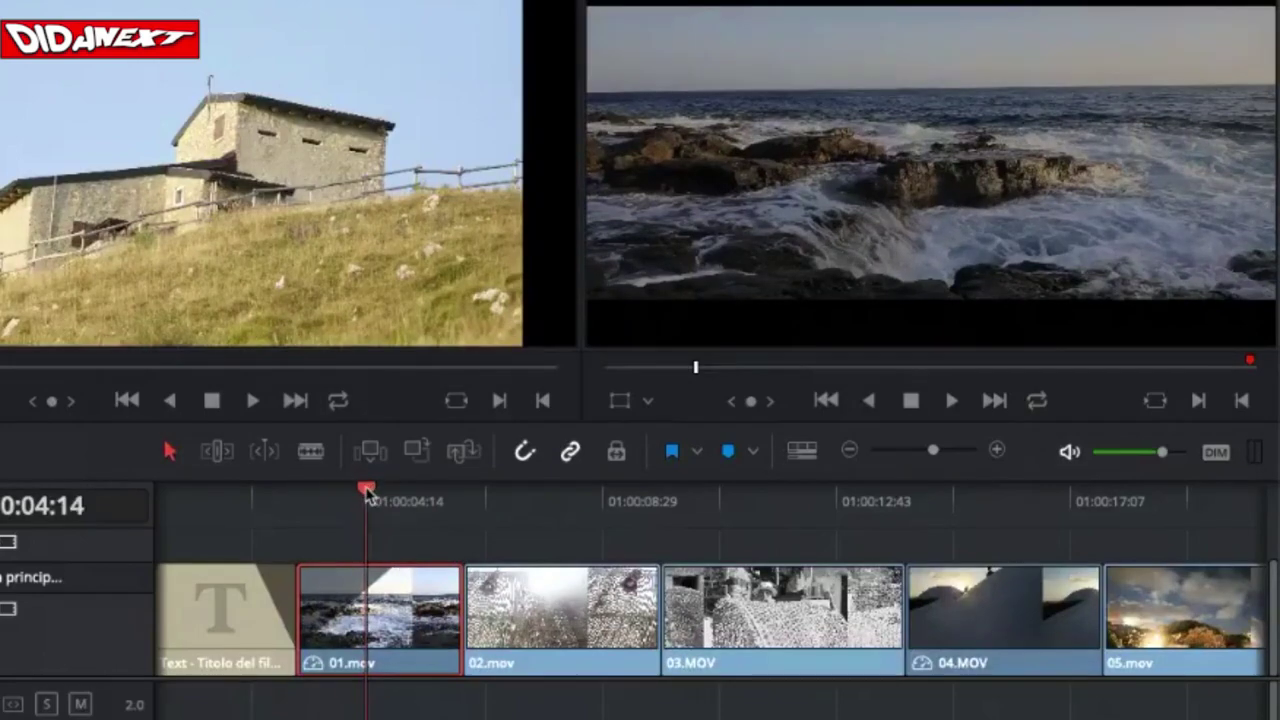
left_click_drag(367, 490, 306, 551)
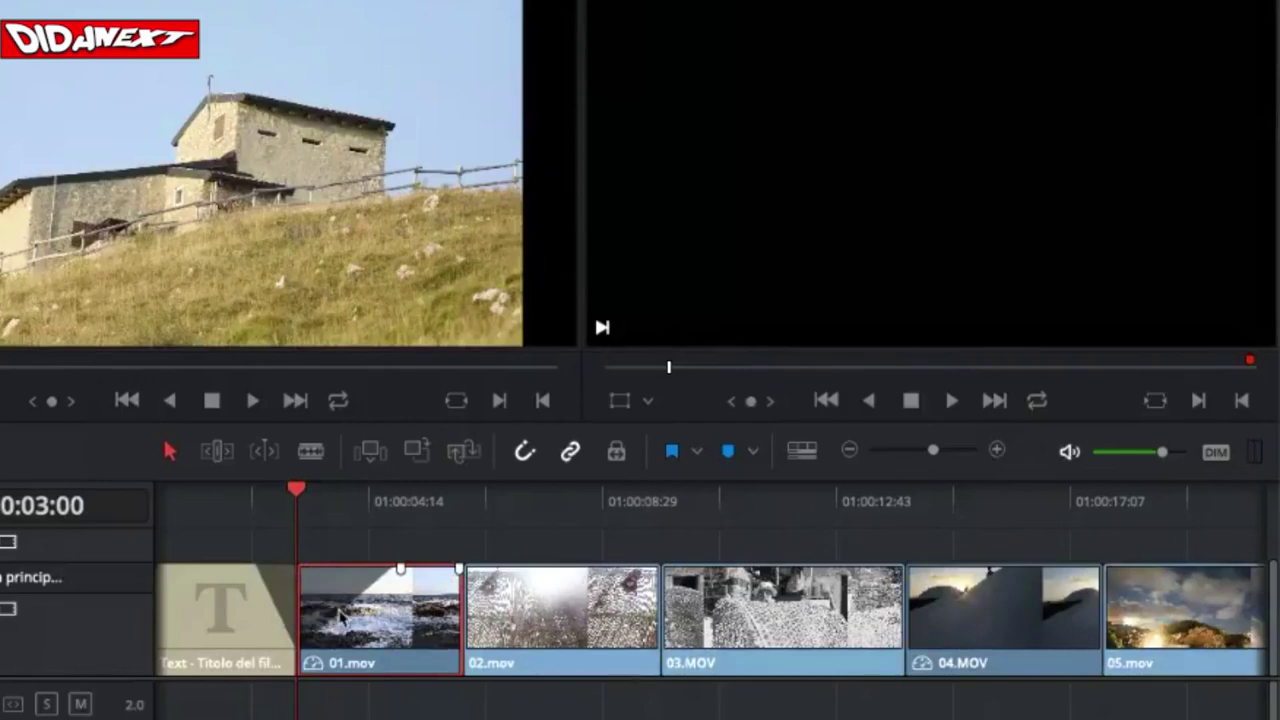
key("space")
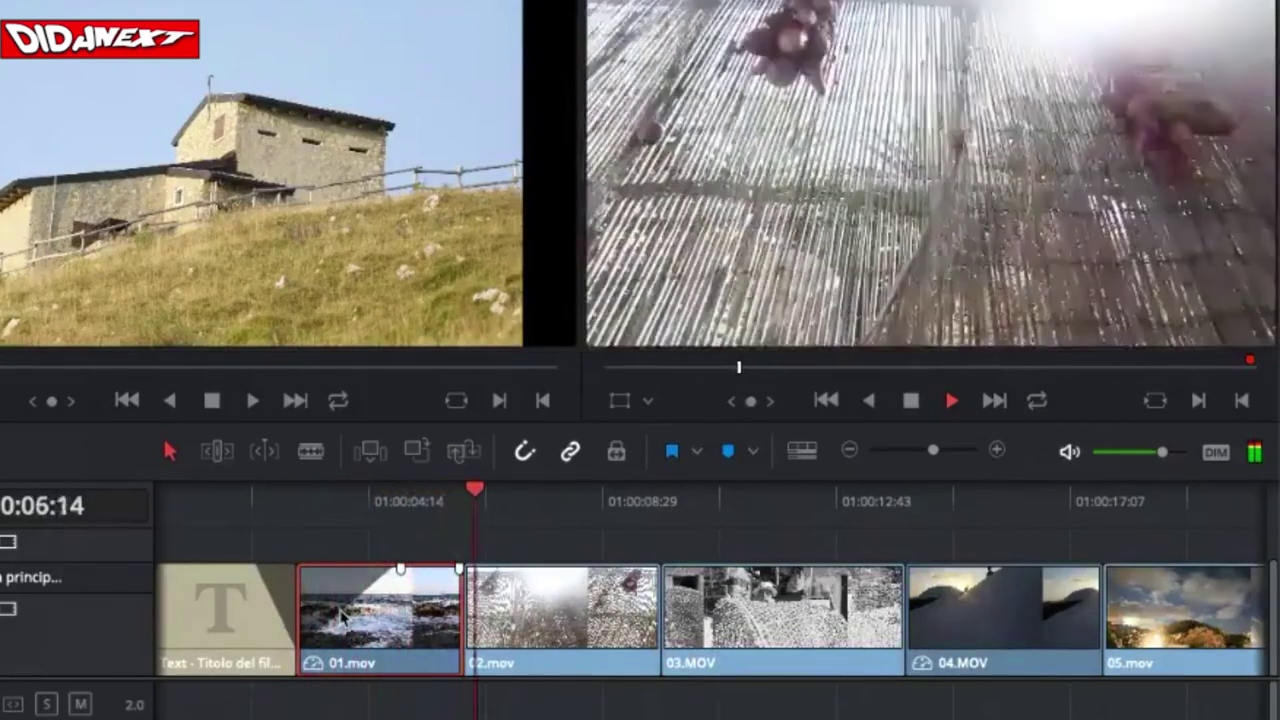
key("space")
left_click_drag(491, 490, 318, 541)
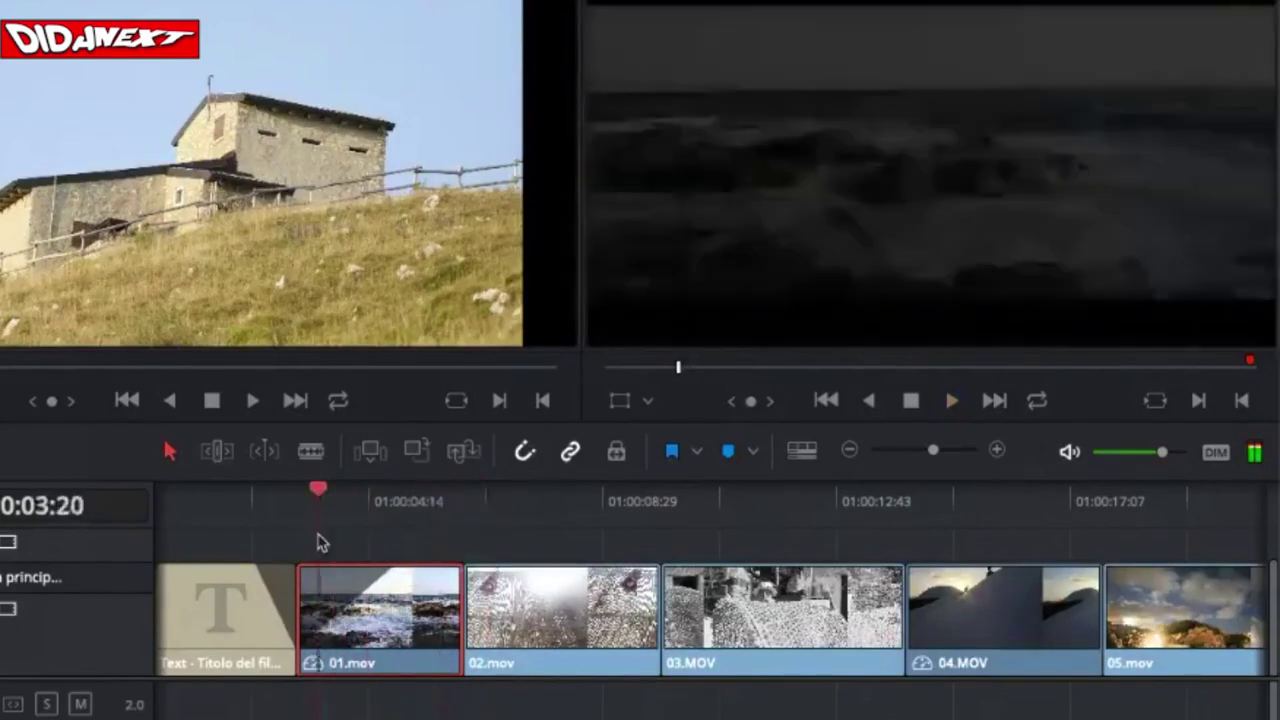
key("Up")
key("space")
key("space")
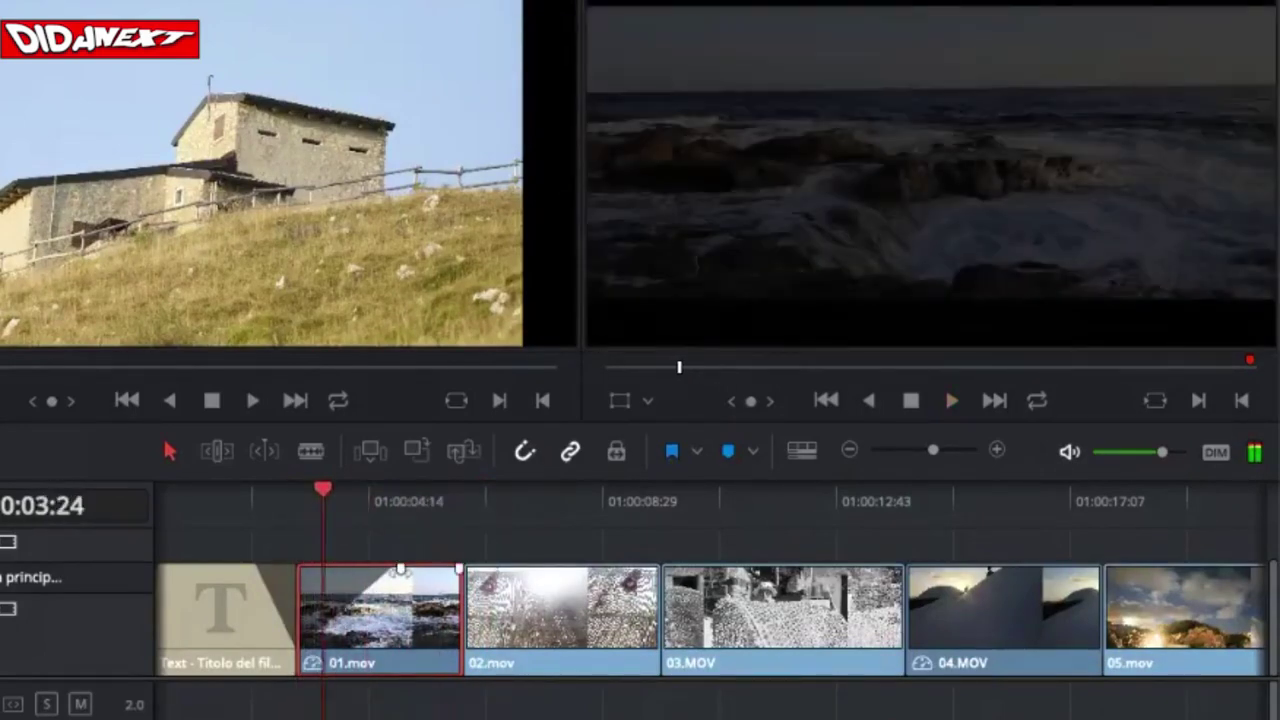
Step: Remove the fade-in from 01.mov and play the clip again from its start
left_click_drag(400, 570, 325, 560)
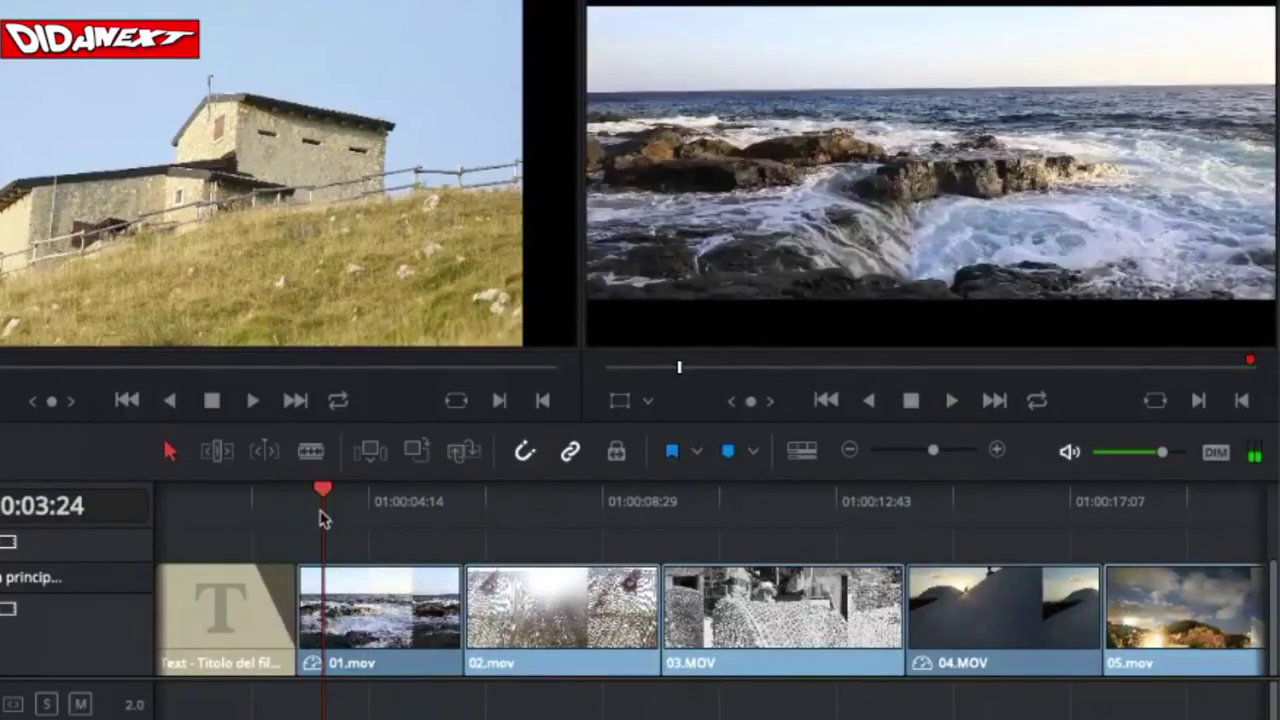
key("Up")
key("space")
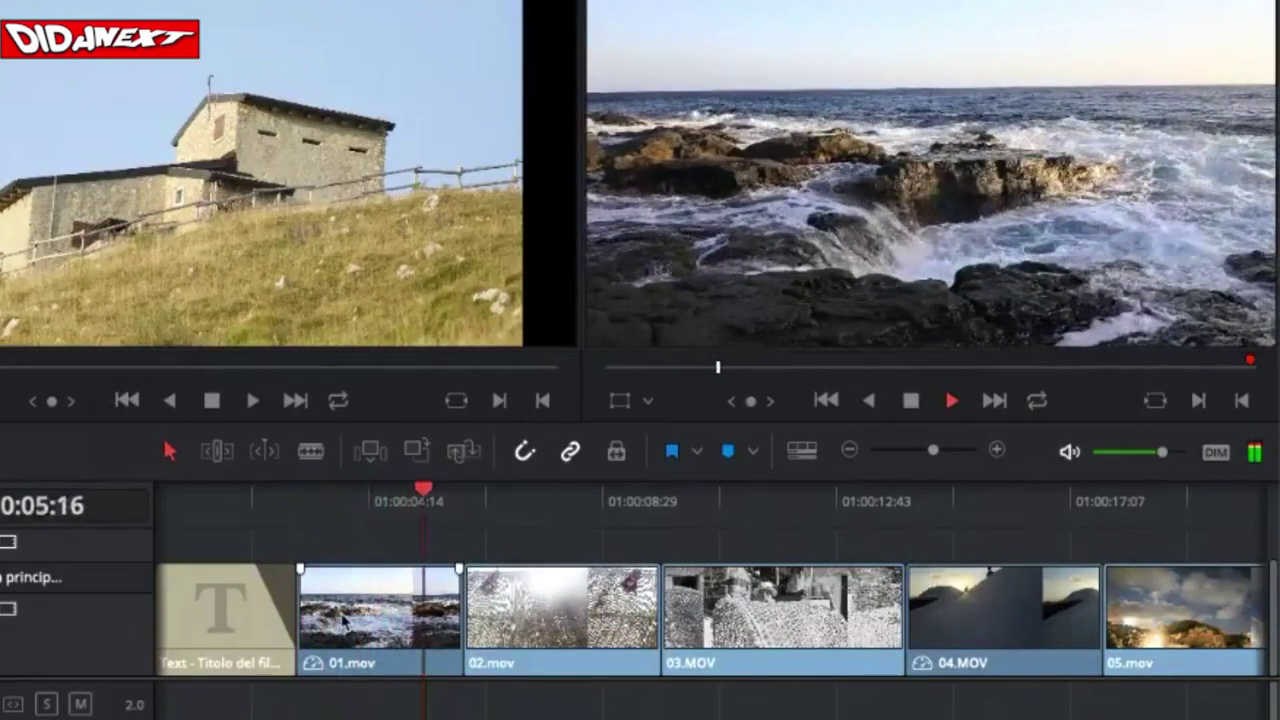
key("space")
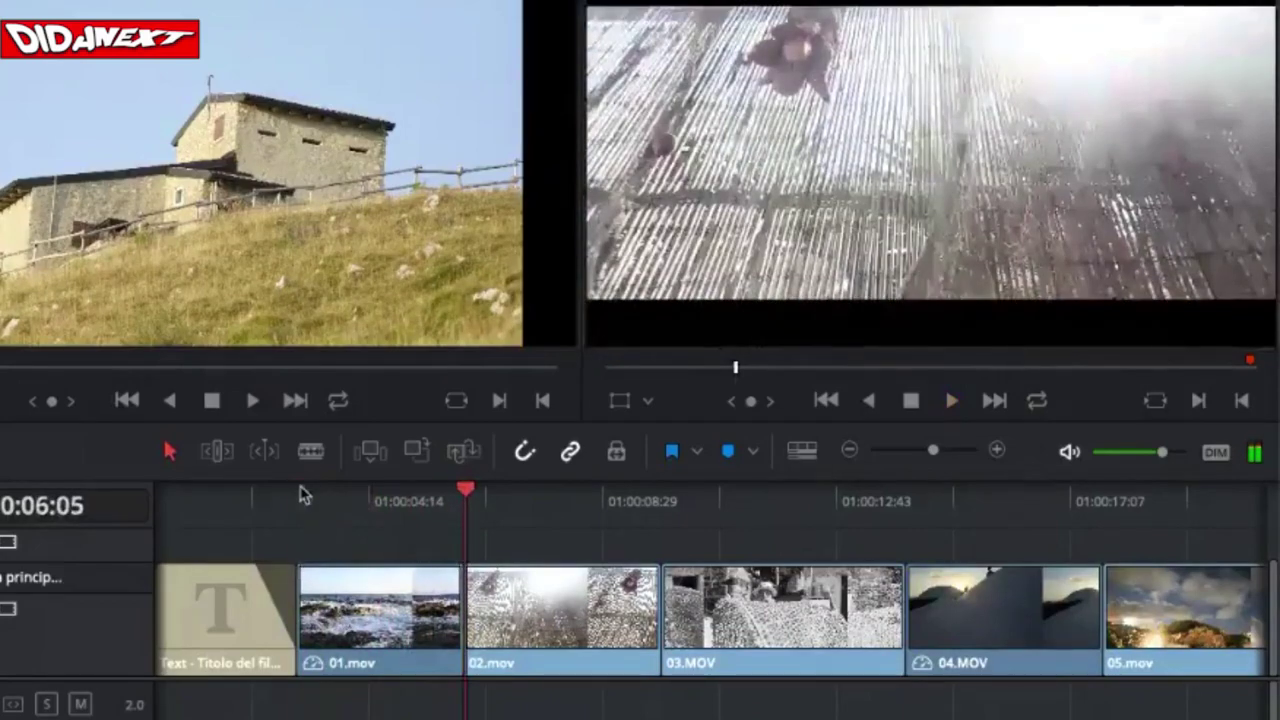
key("Up")
key("space")
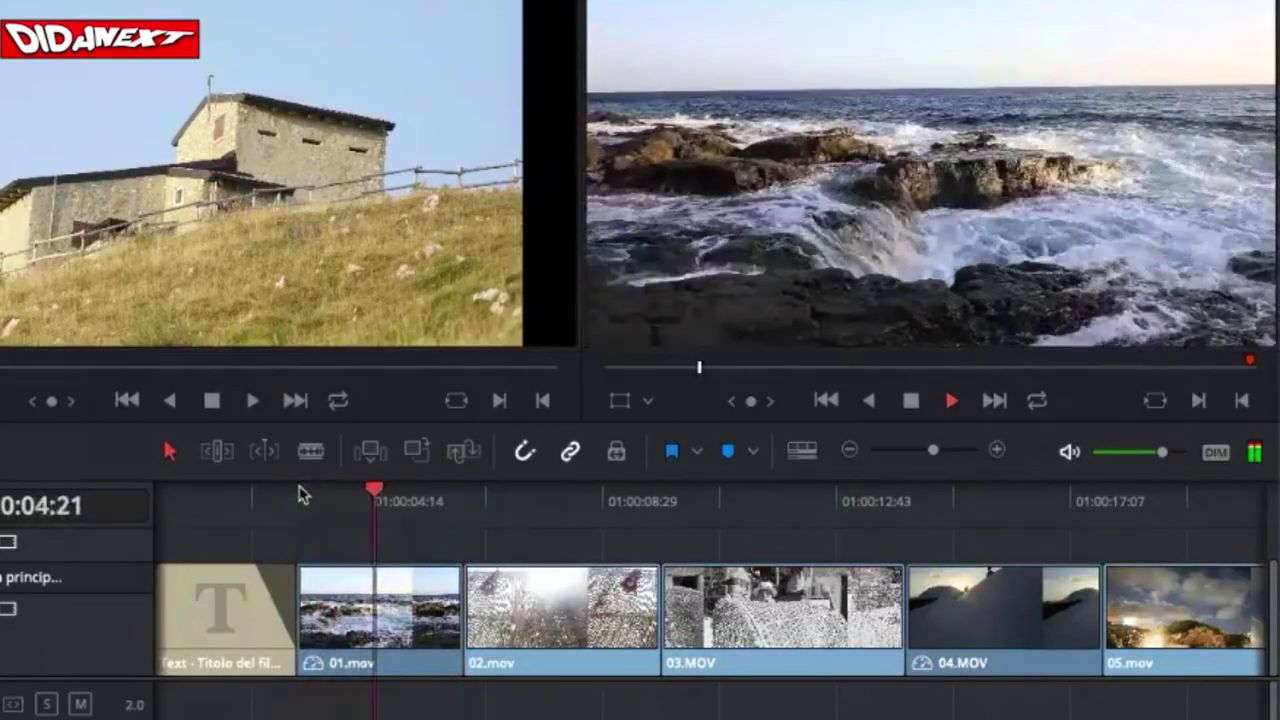
key("space")
Step: Undo the fade-in removal and the speed change on 01.mov
left_click(415, 607)
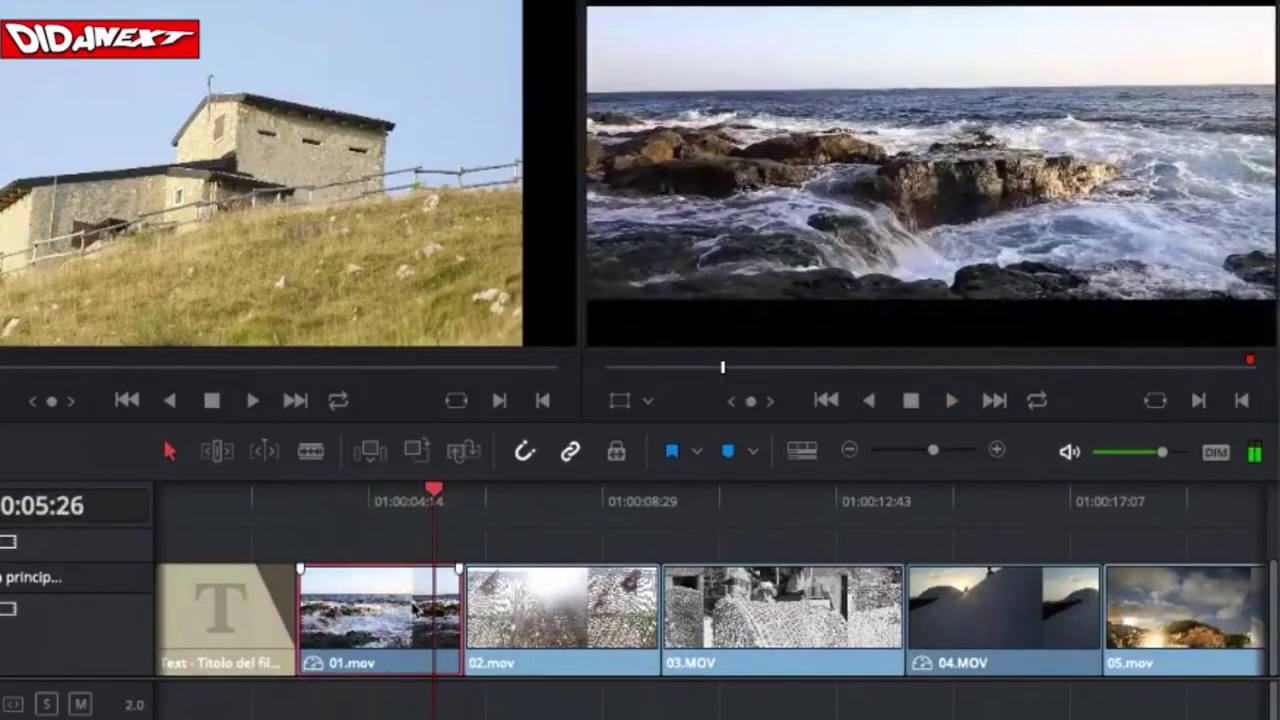
right_click(361, 617)
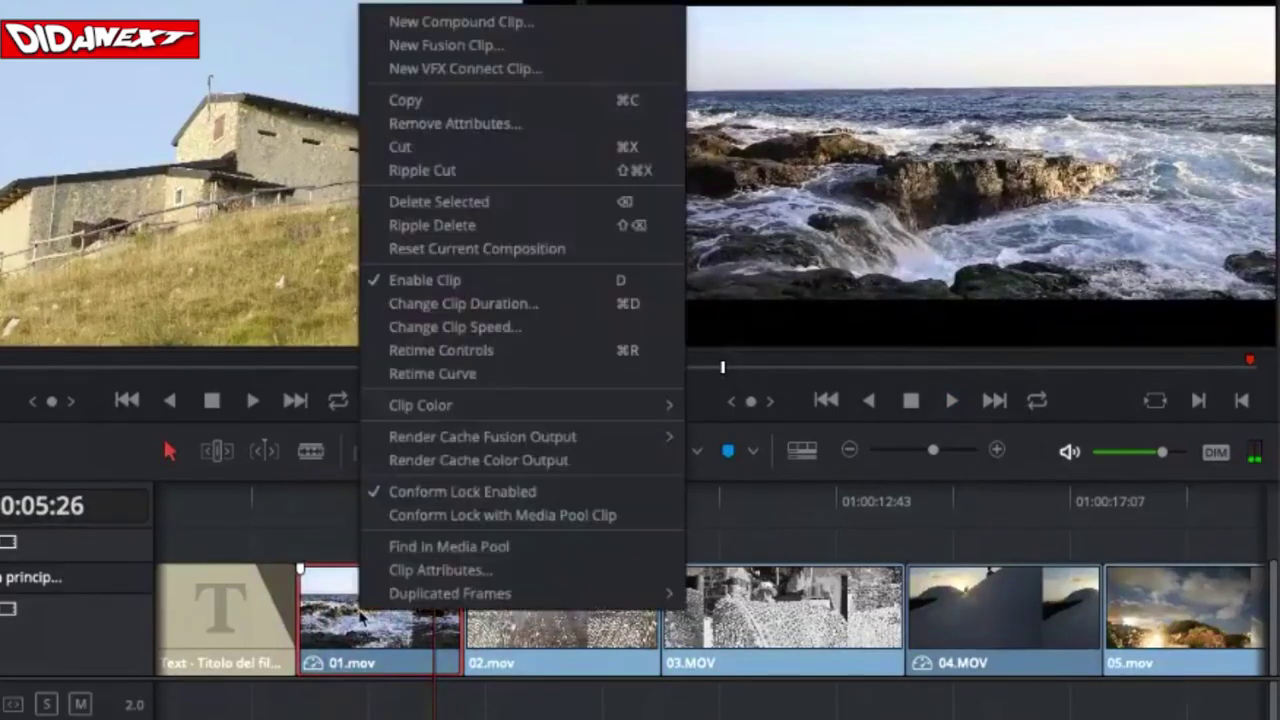
left_click(340, 635)
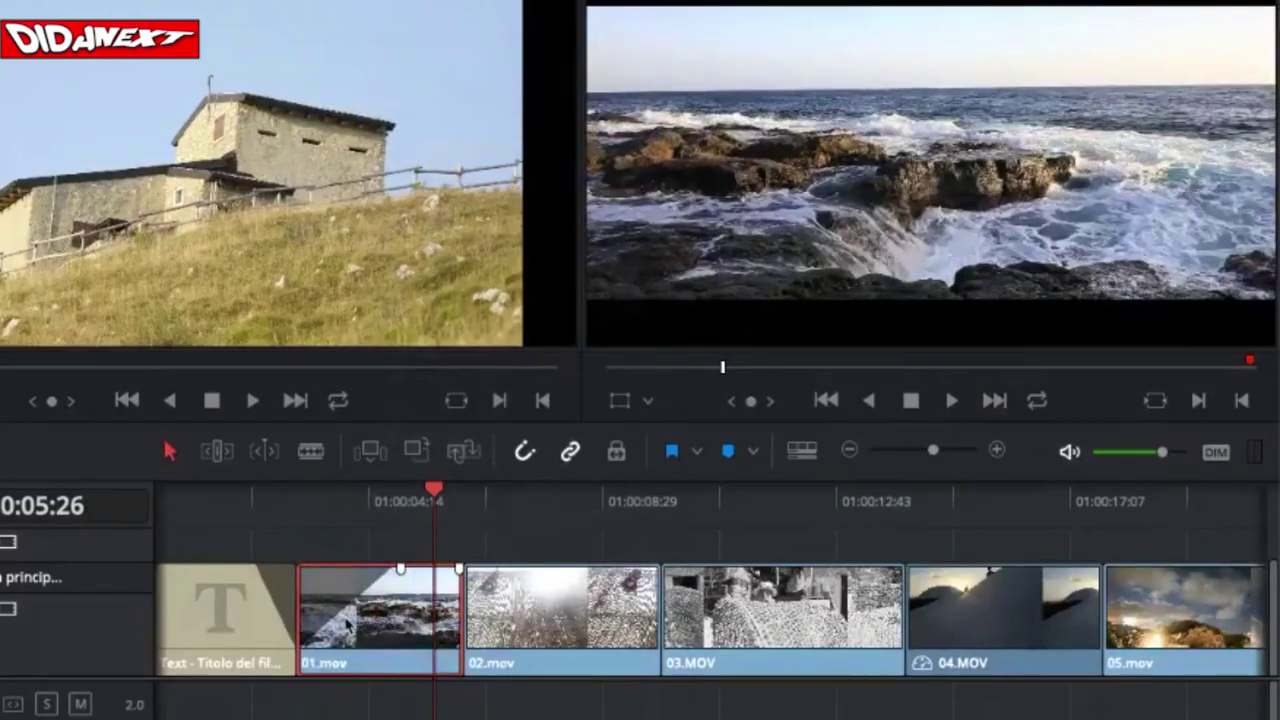
Step: Remove the fade-in from 01.mov and speed the clip up to 200% with Change Clip Speed
left_click_drag(401, 568, 302, 572)
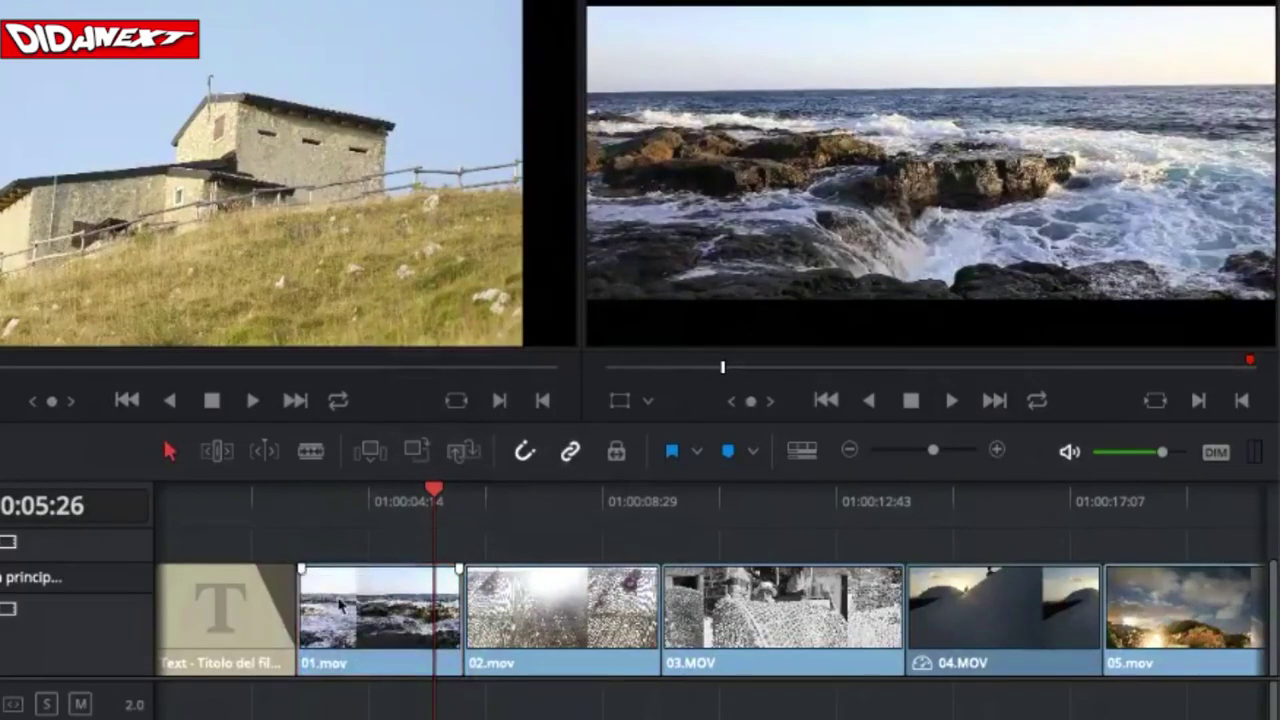
right_click(341, 604)
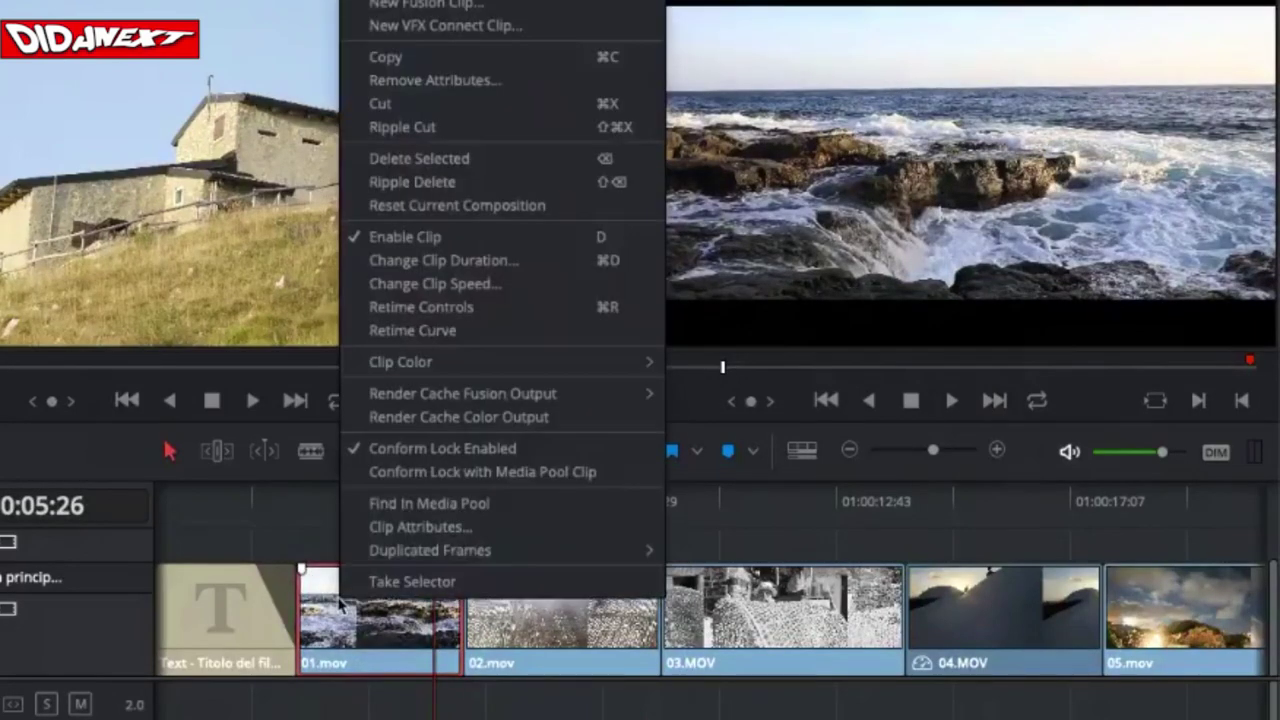
left_click(486, 285)
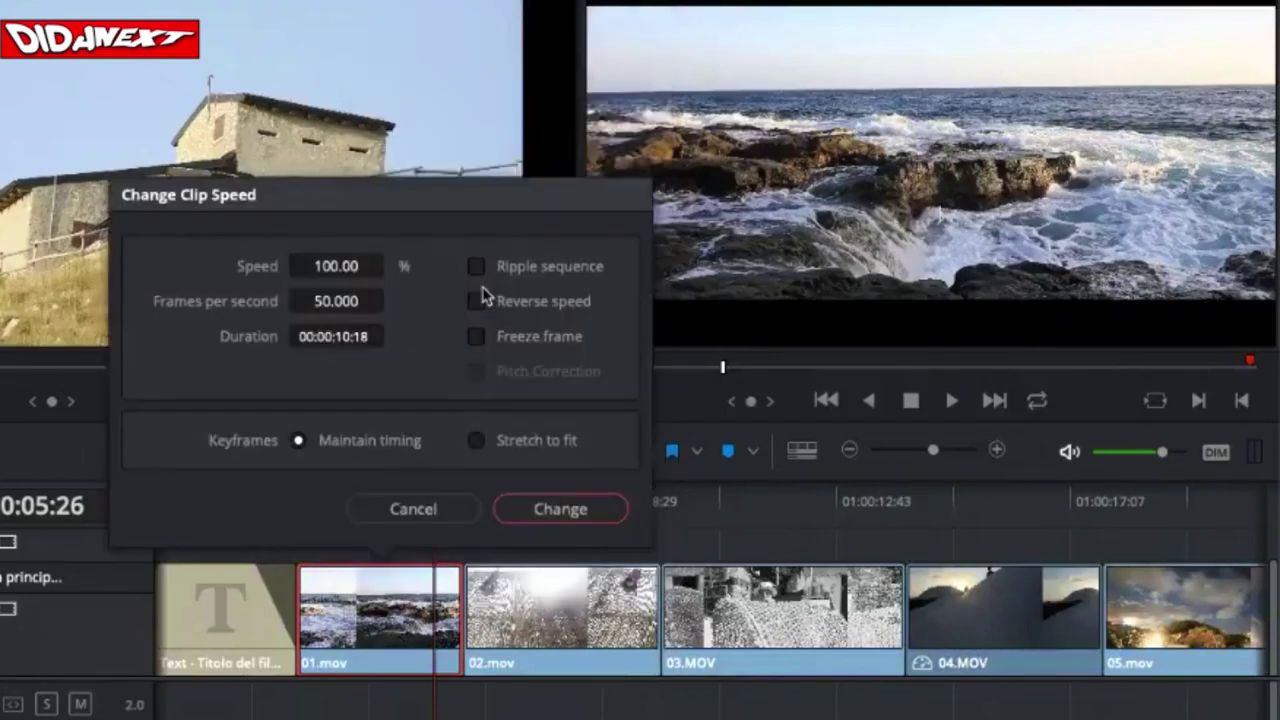
left_click(336, 266)
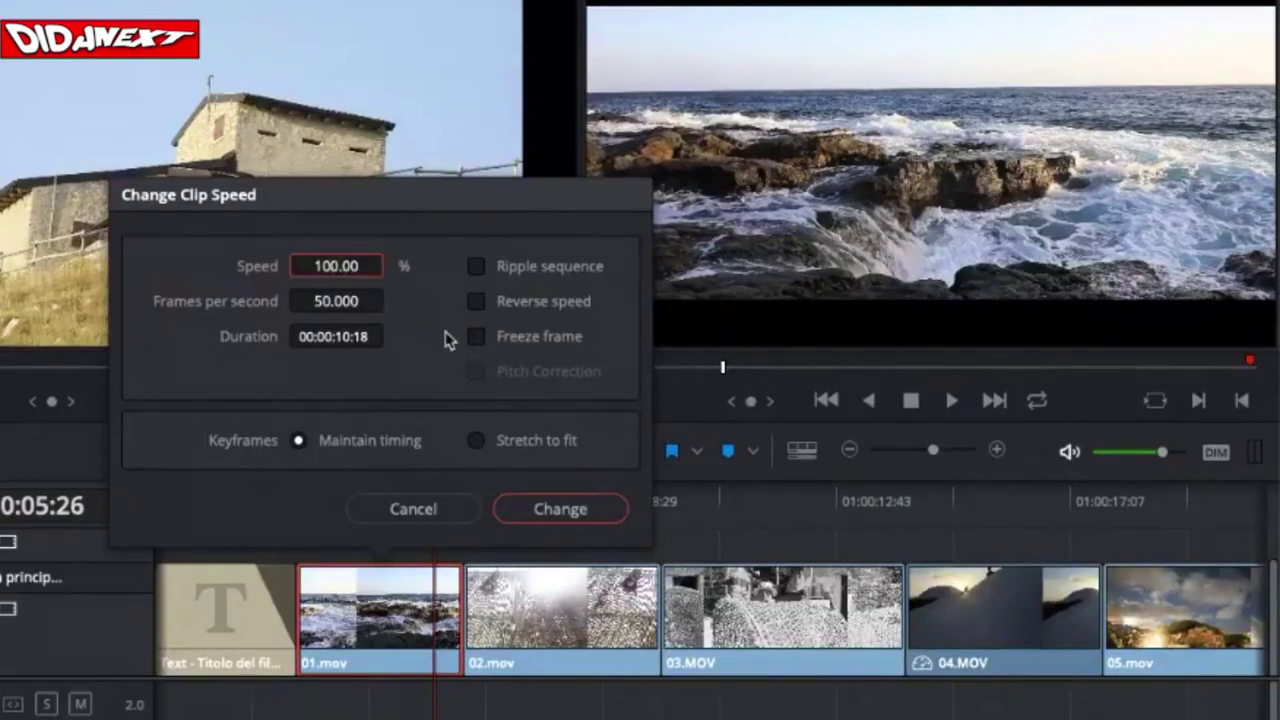
type("200")
left_click(360, 305)
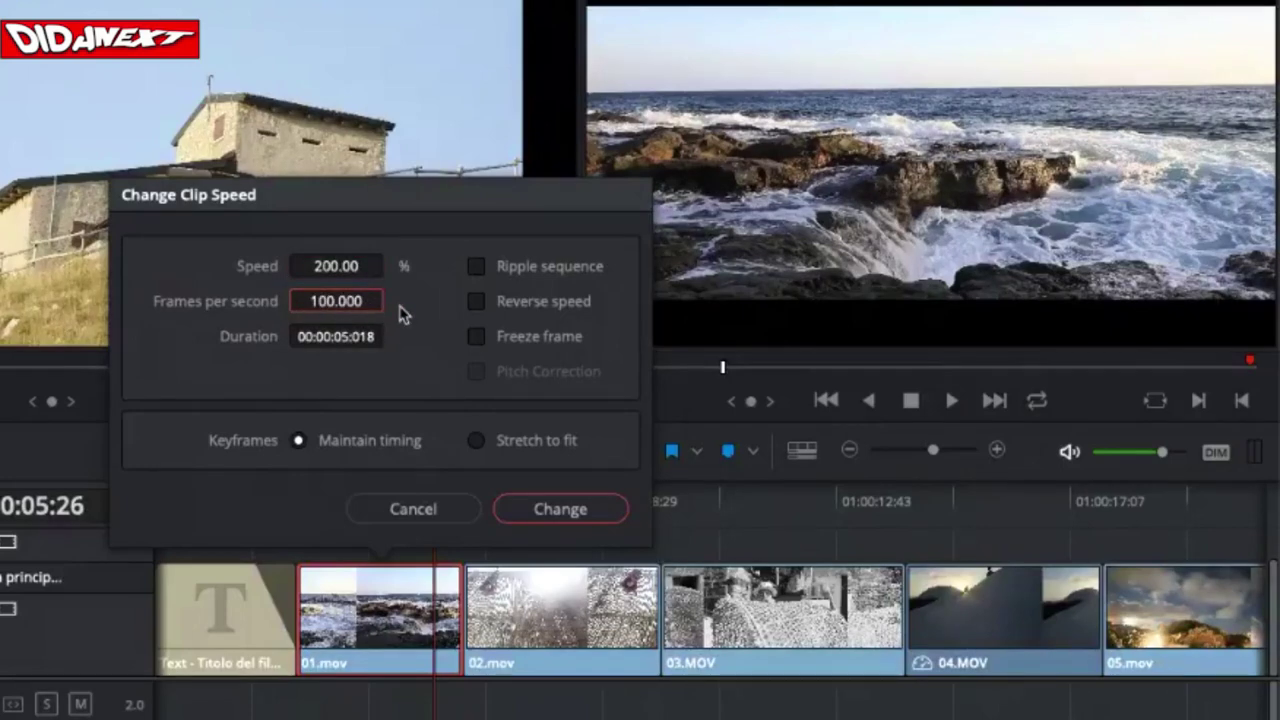
left_click(533, 510)
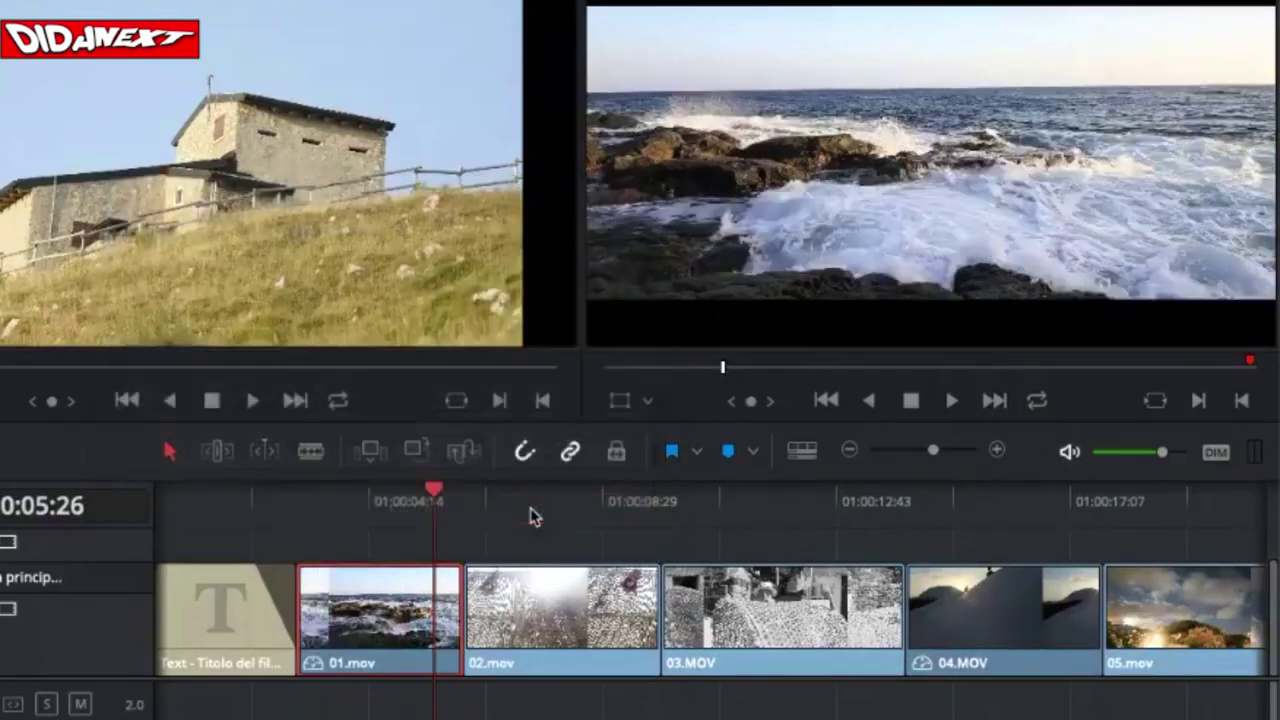
Step: Play the sped-up 01.mov from its beginning, repeat the playback, and return the playhead to the clip's start
left_click(300, 493)
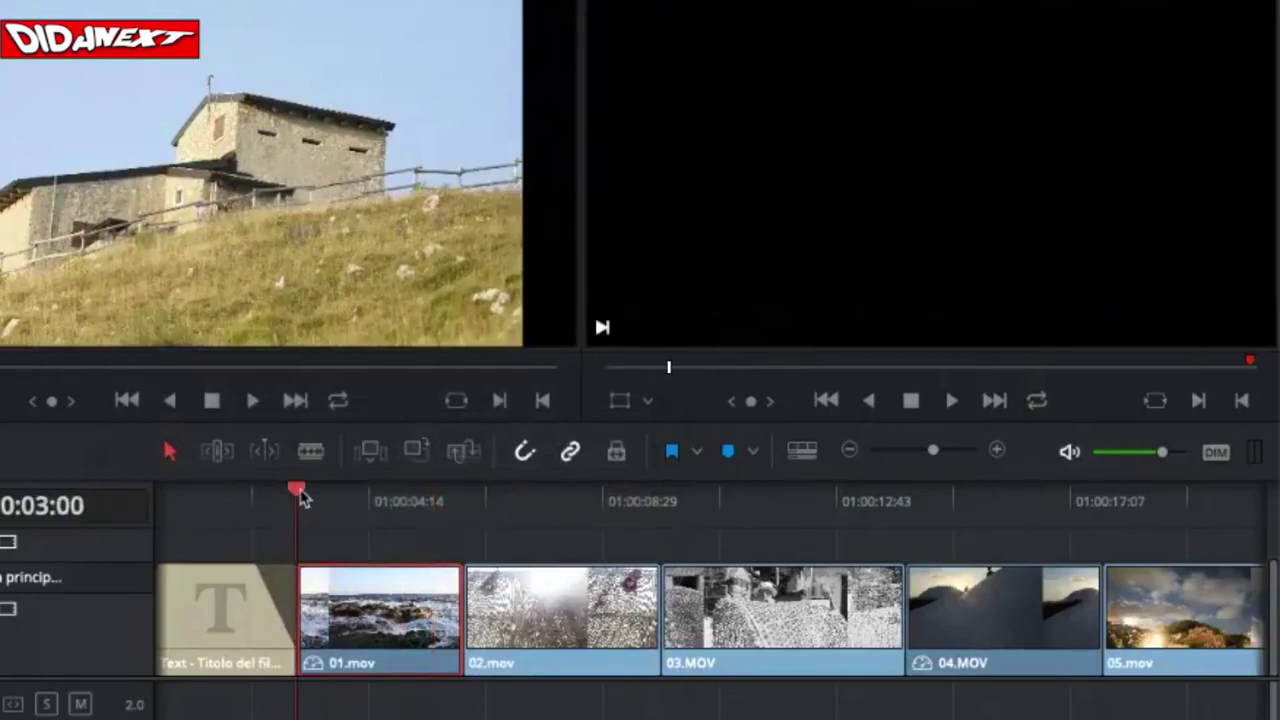
key("space")
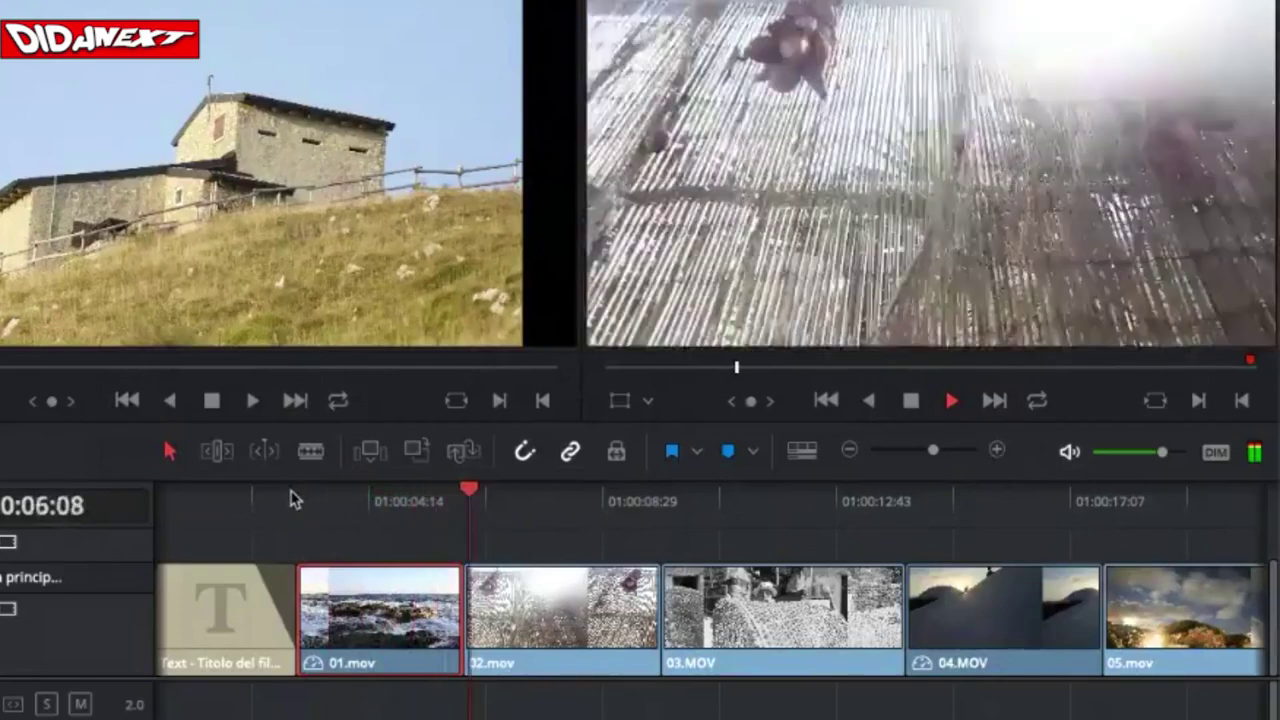
left_click(295, 497)
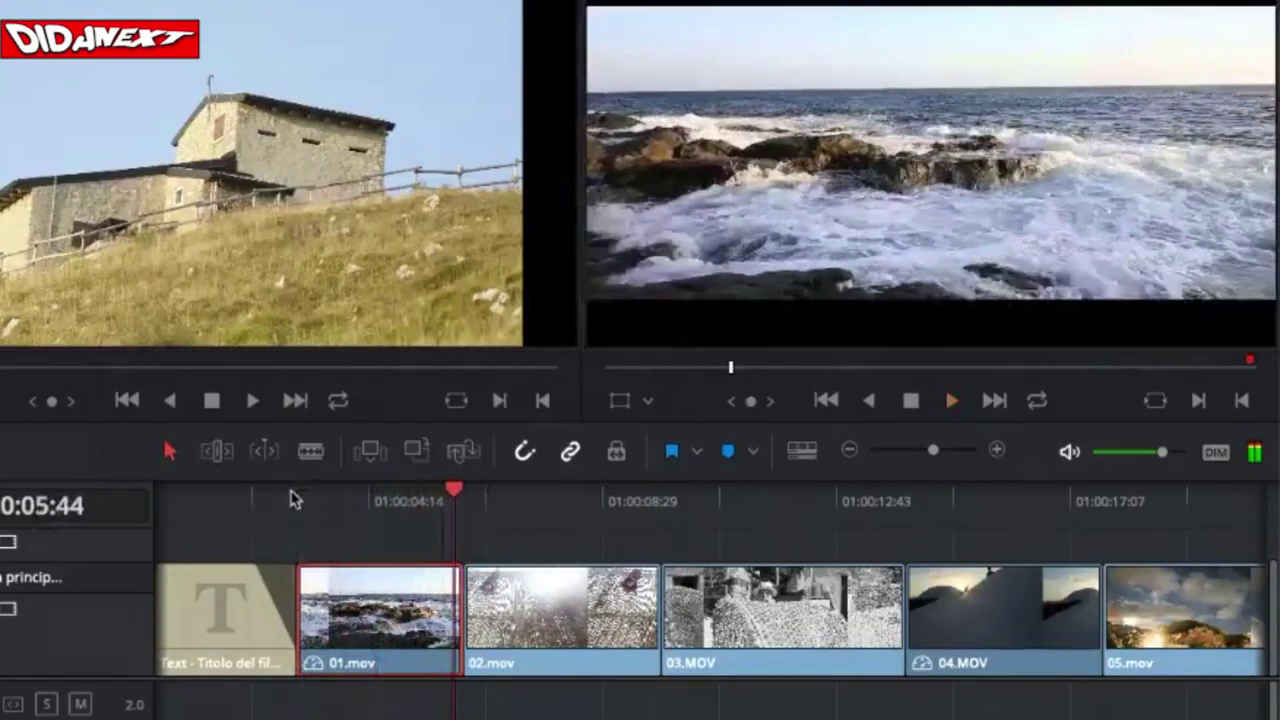
left_click(295, 497)
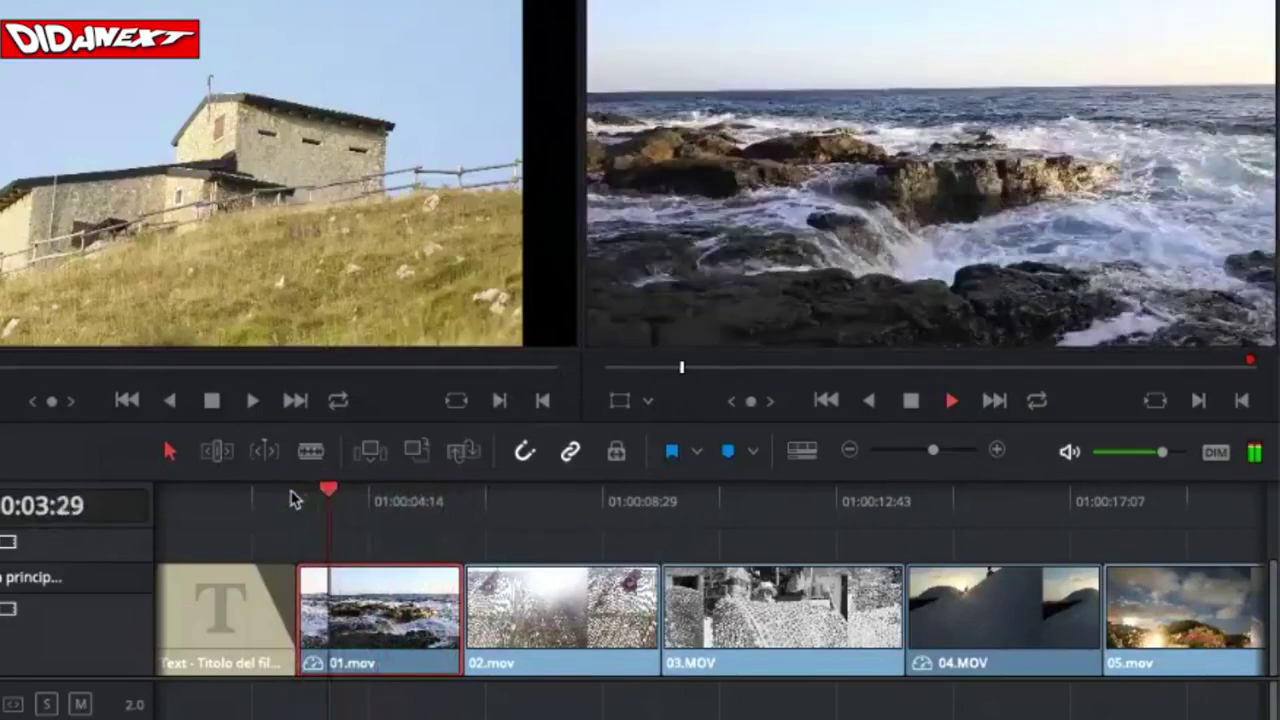
key("space")
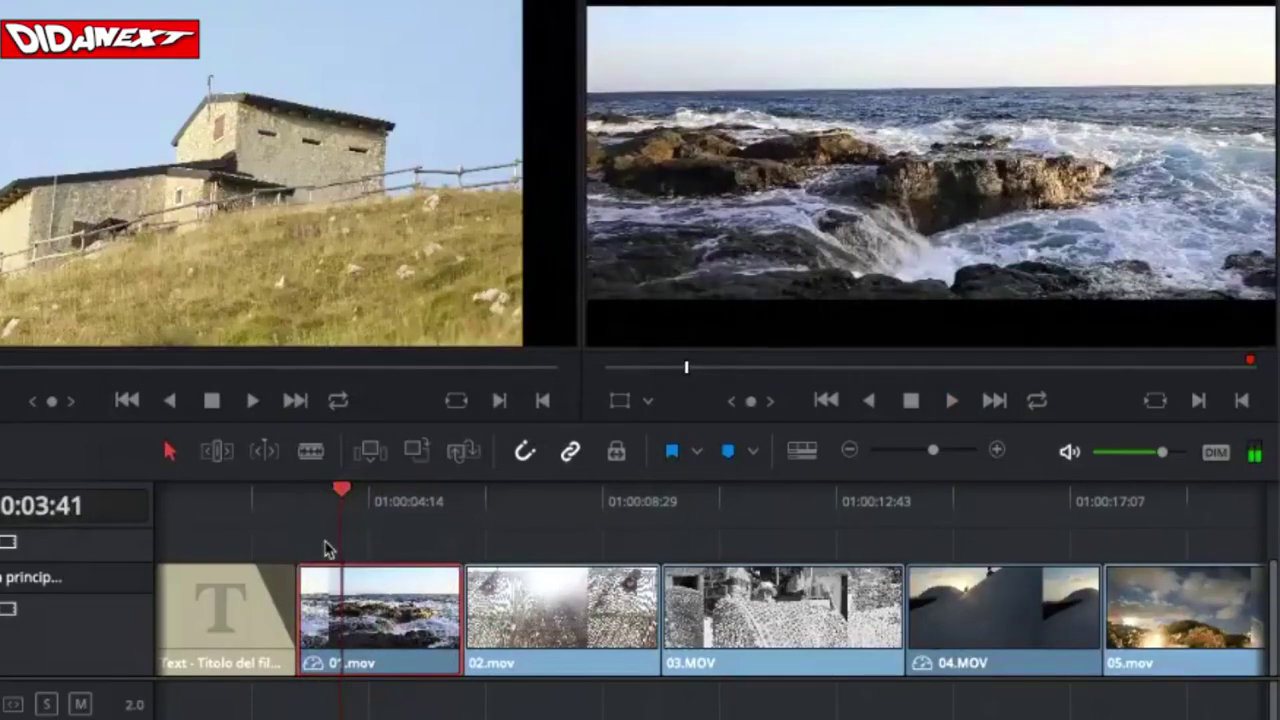
left_click(297, 494)
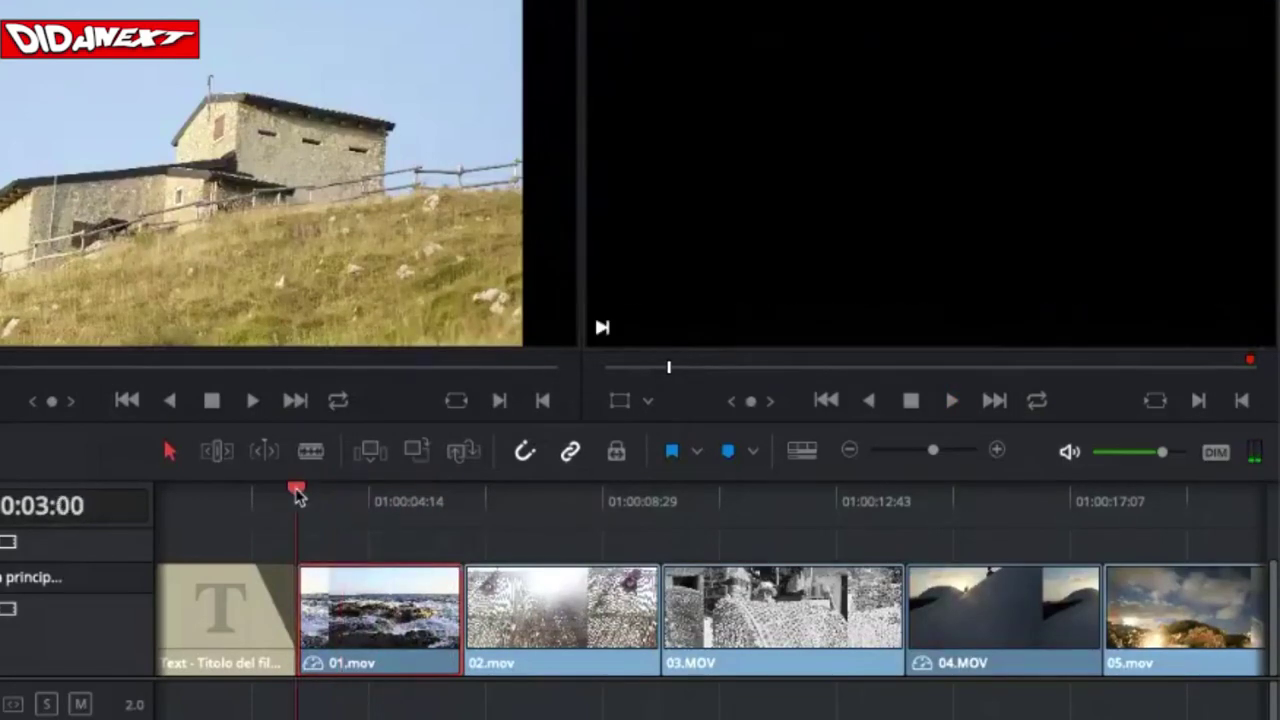
Step: Slip the footage inside 01.mov in Trim Edit Mode to use a different part of the source, then return to Selection Mode
left_click(317, 494)
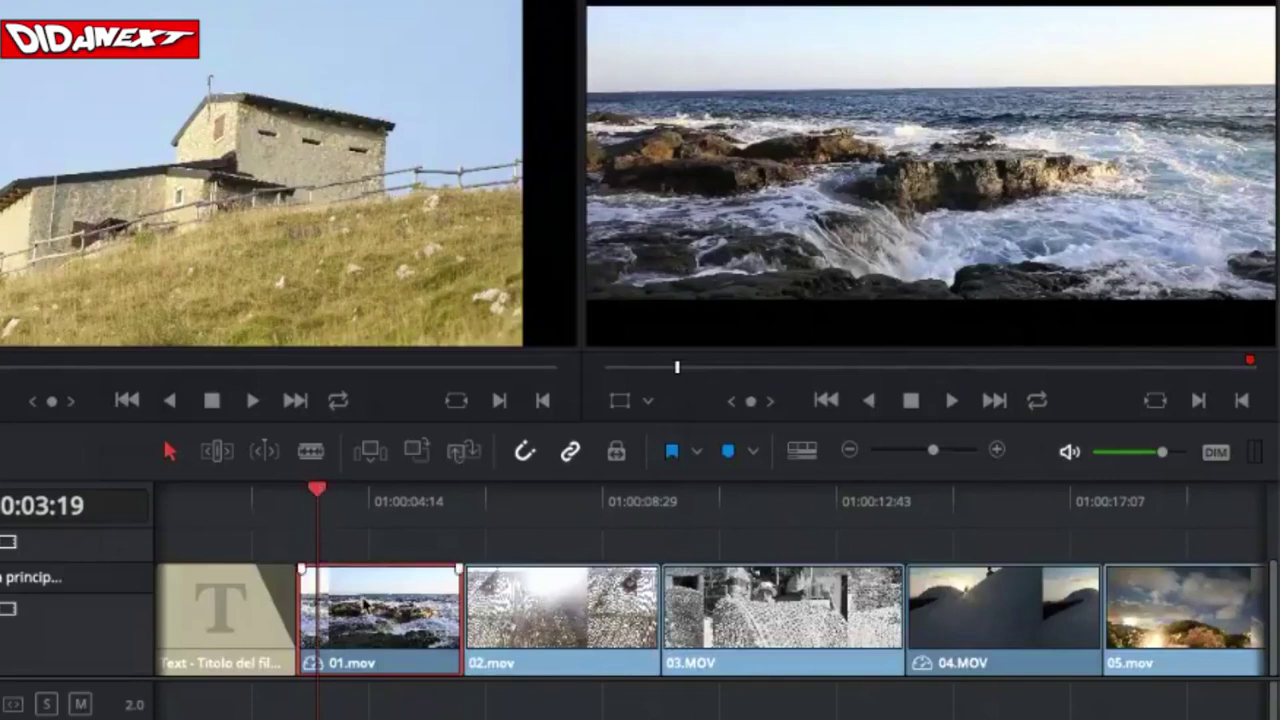
key("t")
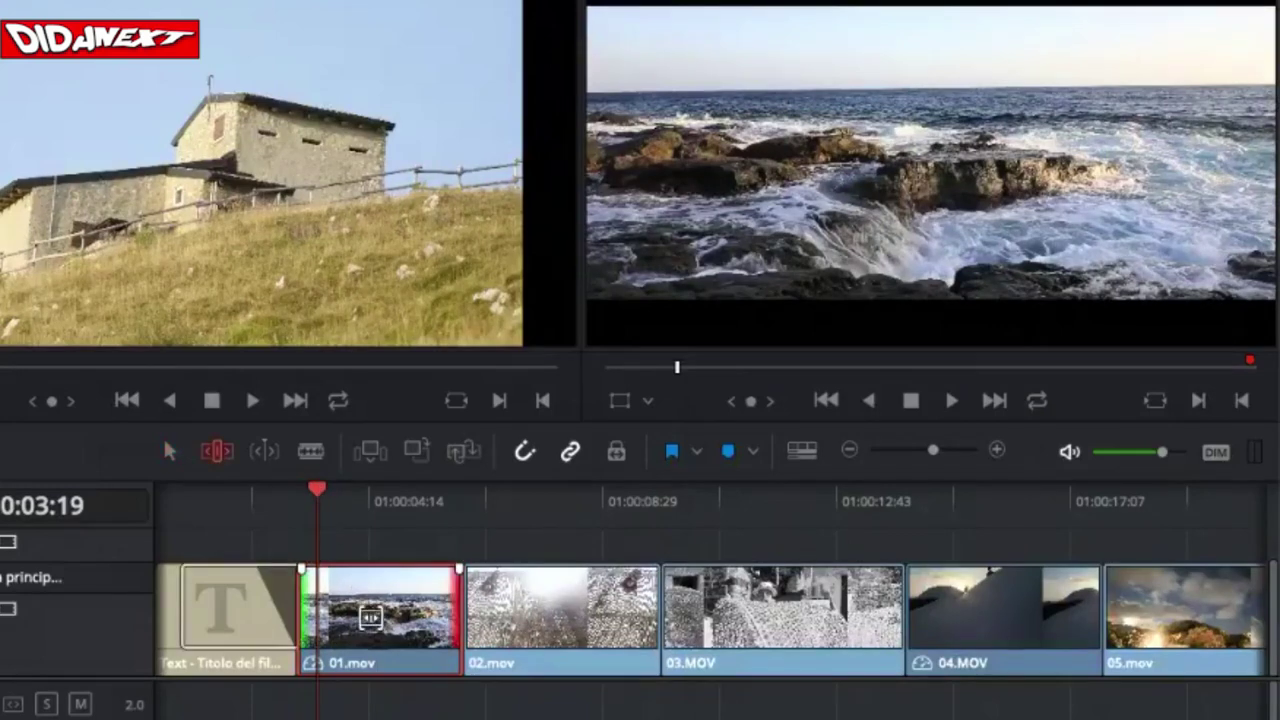
left_click_drag(365, 610, 430, 622)
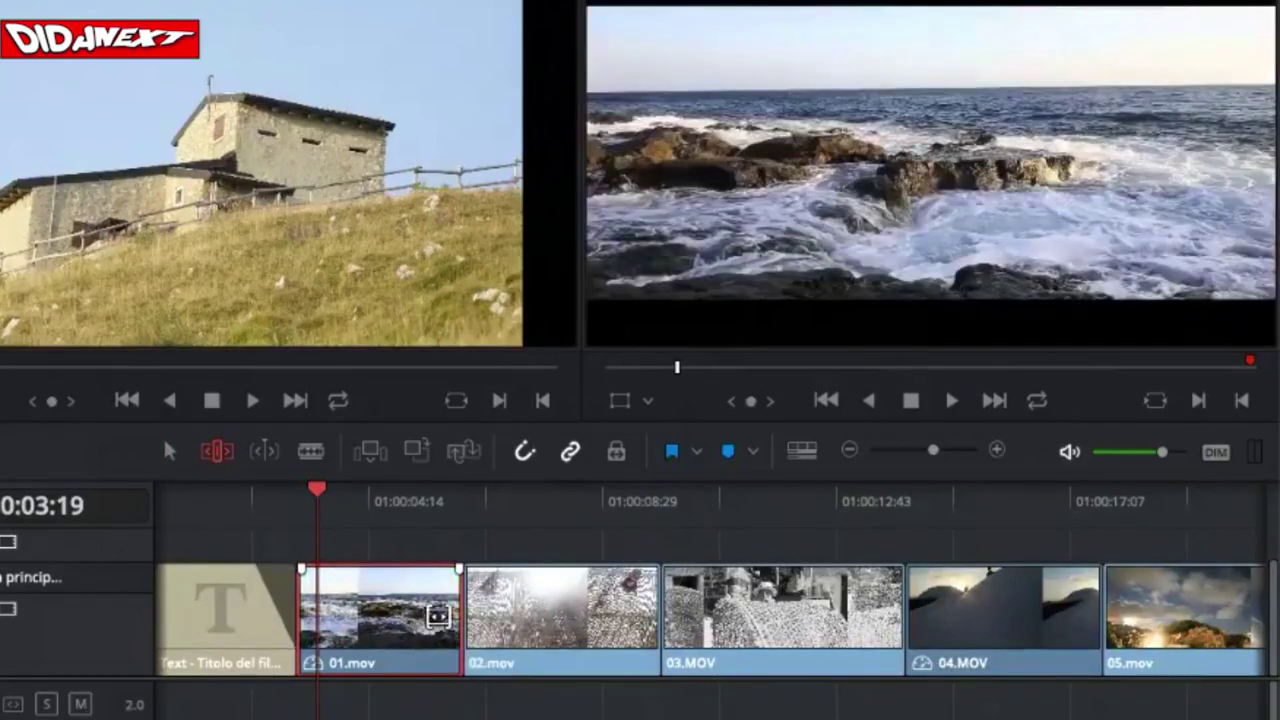
key("a")
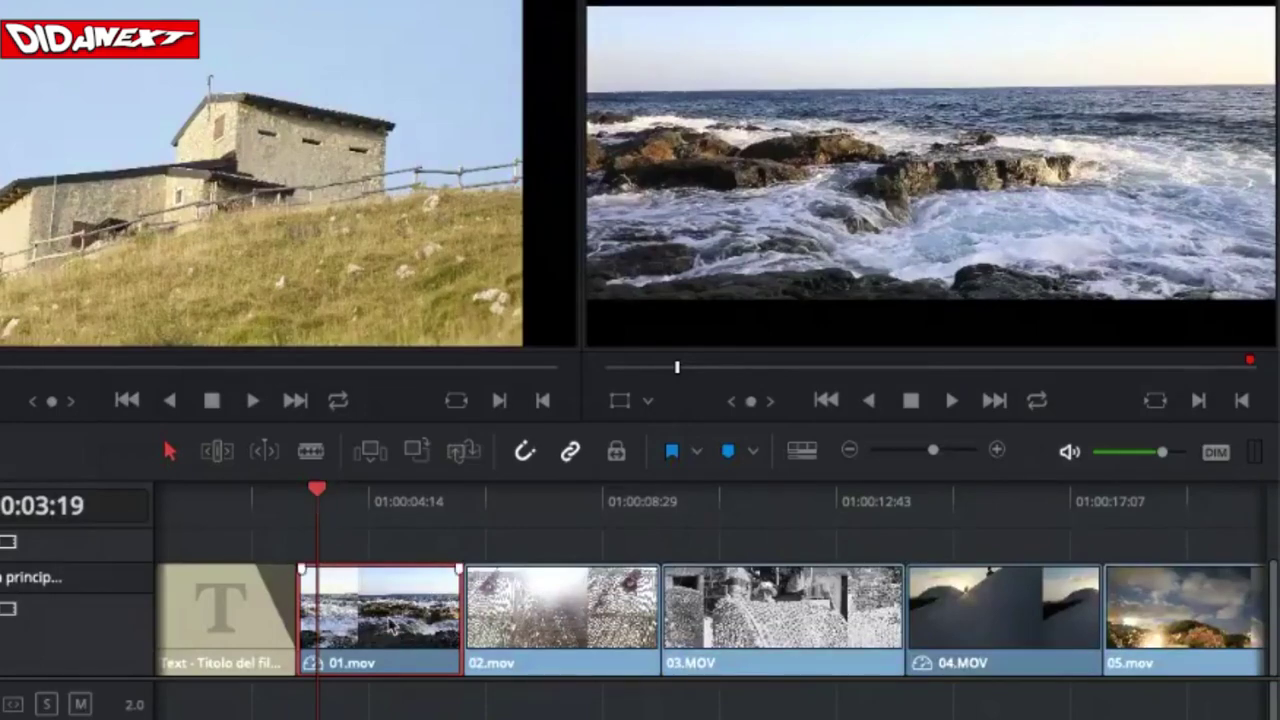
Step: Restore the speed of 01.mov to 100% with Change Clip Speed
right_click(390, 622)
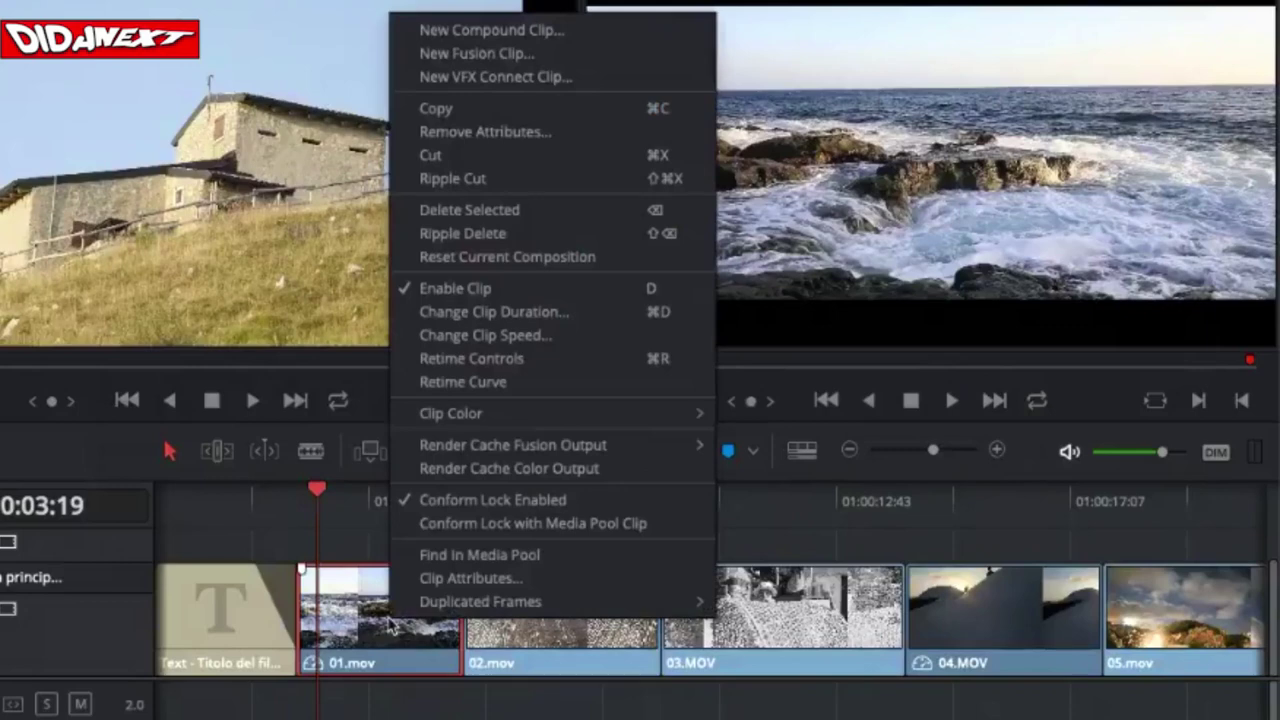
left_click(525, 337)
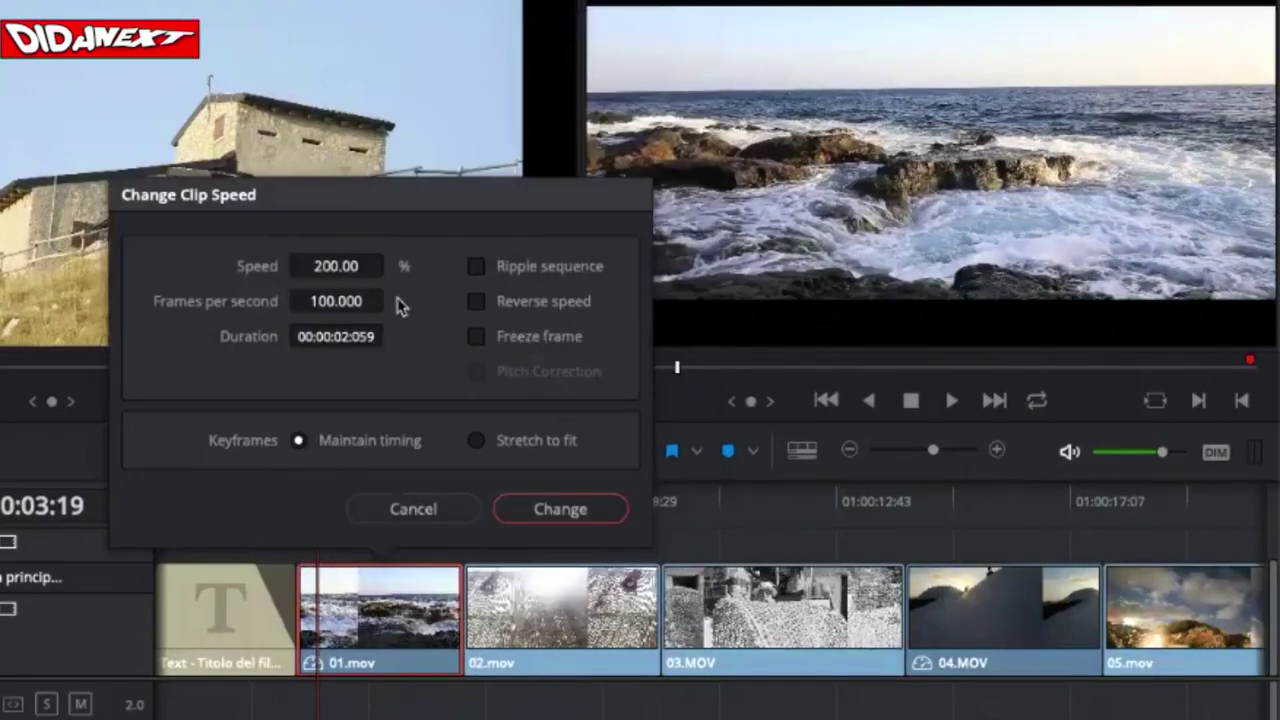
type("100")
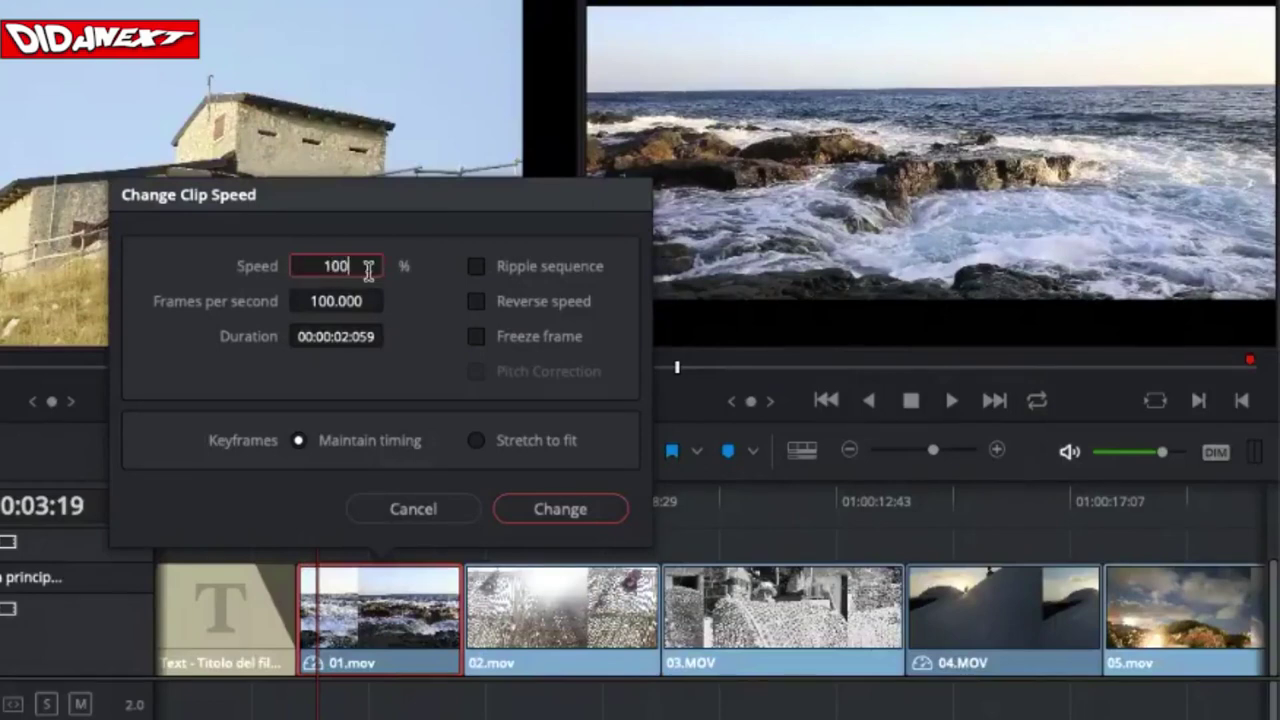
key("Return")
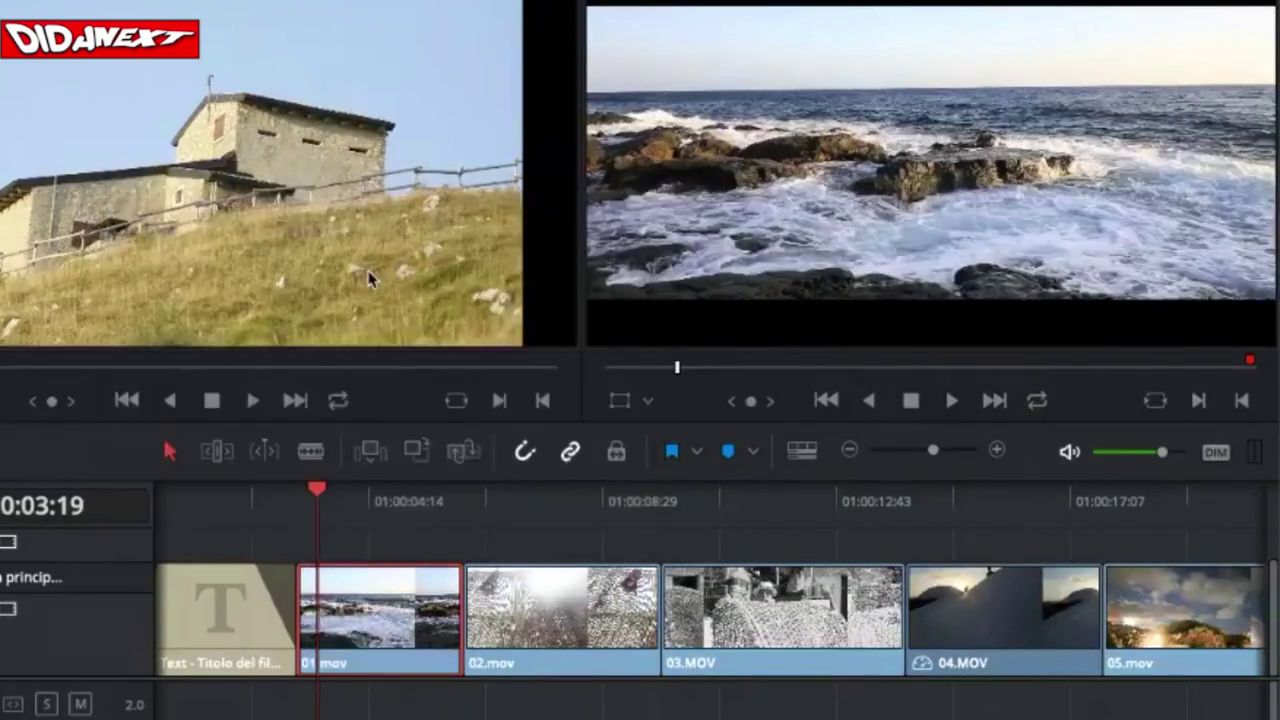
Step: Set 01.mov to 50% speed with Reverse speed enabled in Change Clip Speed
right_click(362, 590)
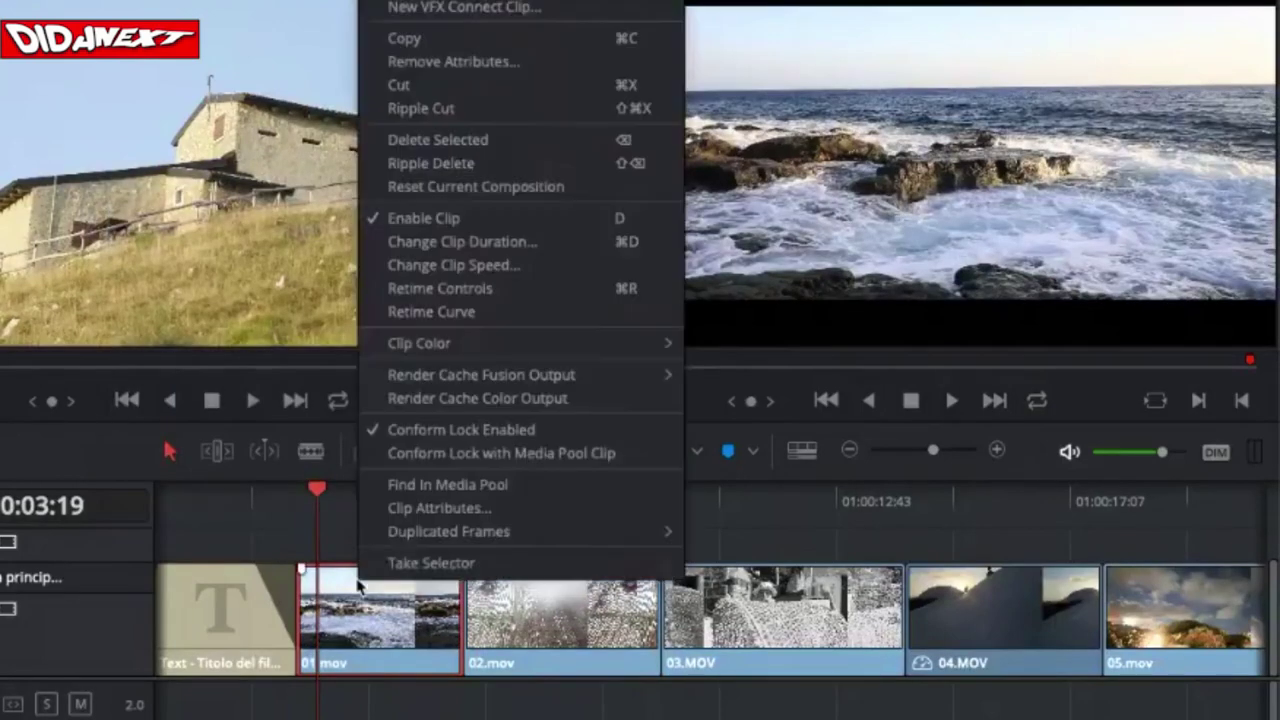
left_click(477, 268)
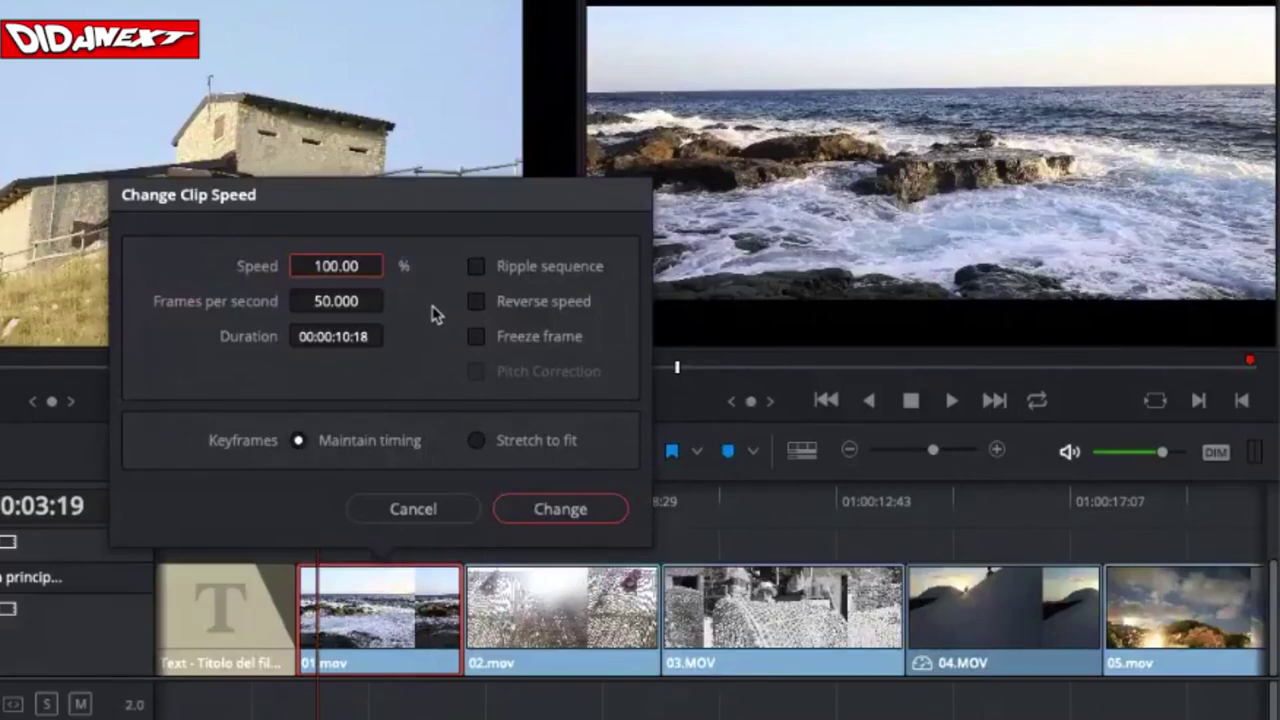
left_click(360, 267)
type("50")
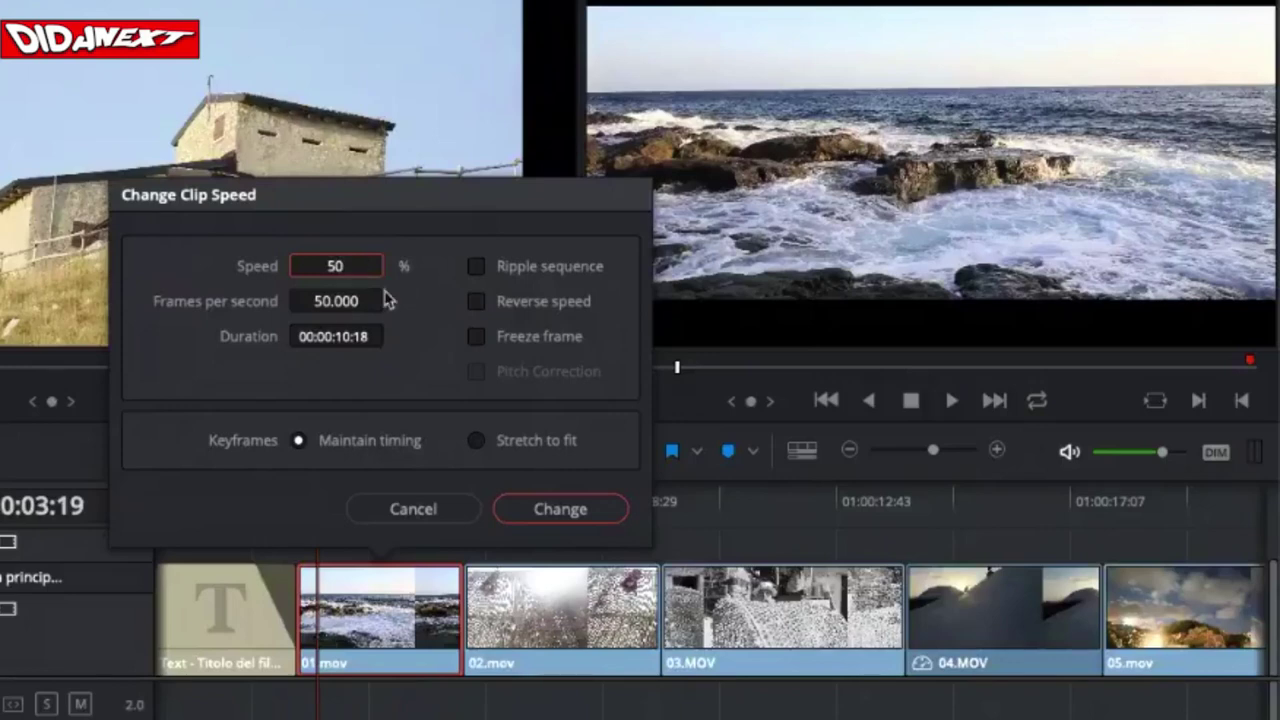
left_click(476, 302)
left_click(551, 512)
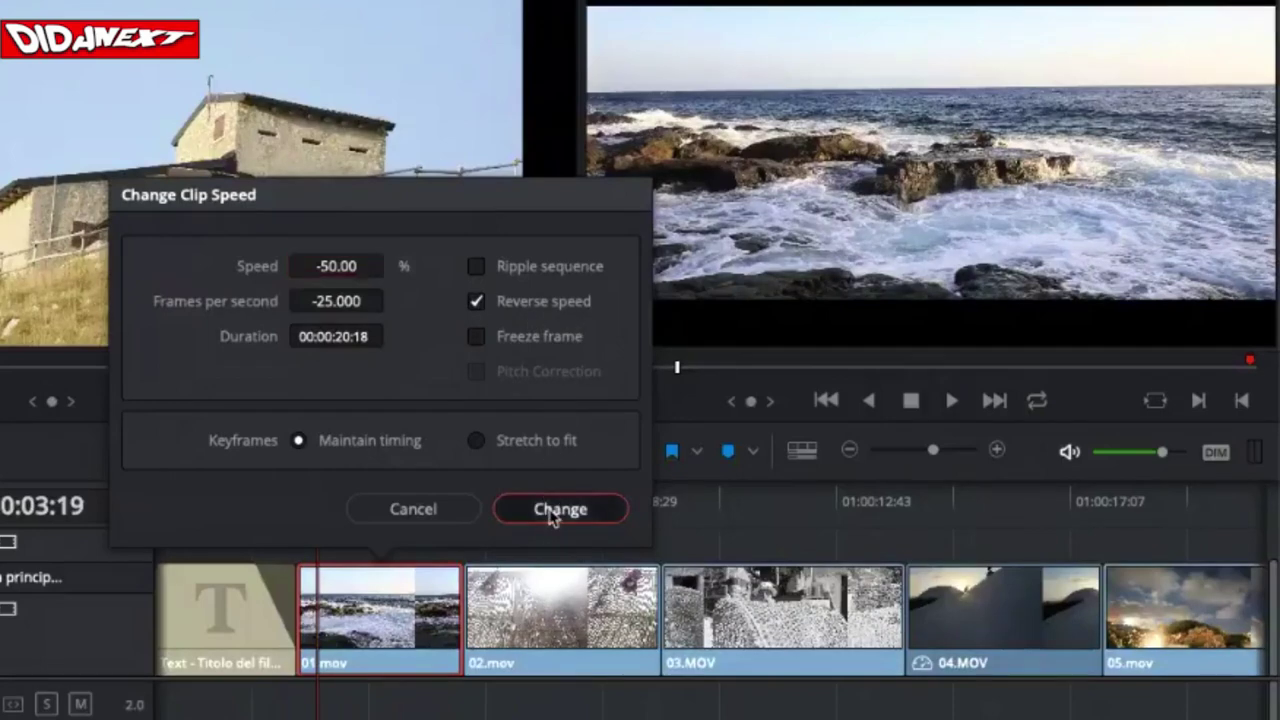
Step: Play the reversed 01.mov several times from its beginning and return the playhead to the clip's start
left_click(296, 494)
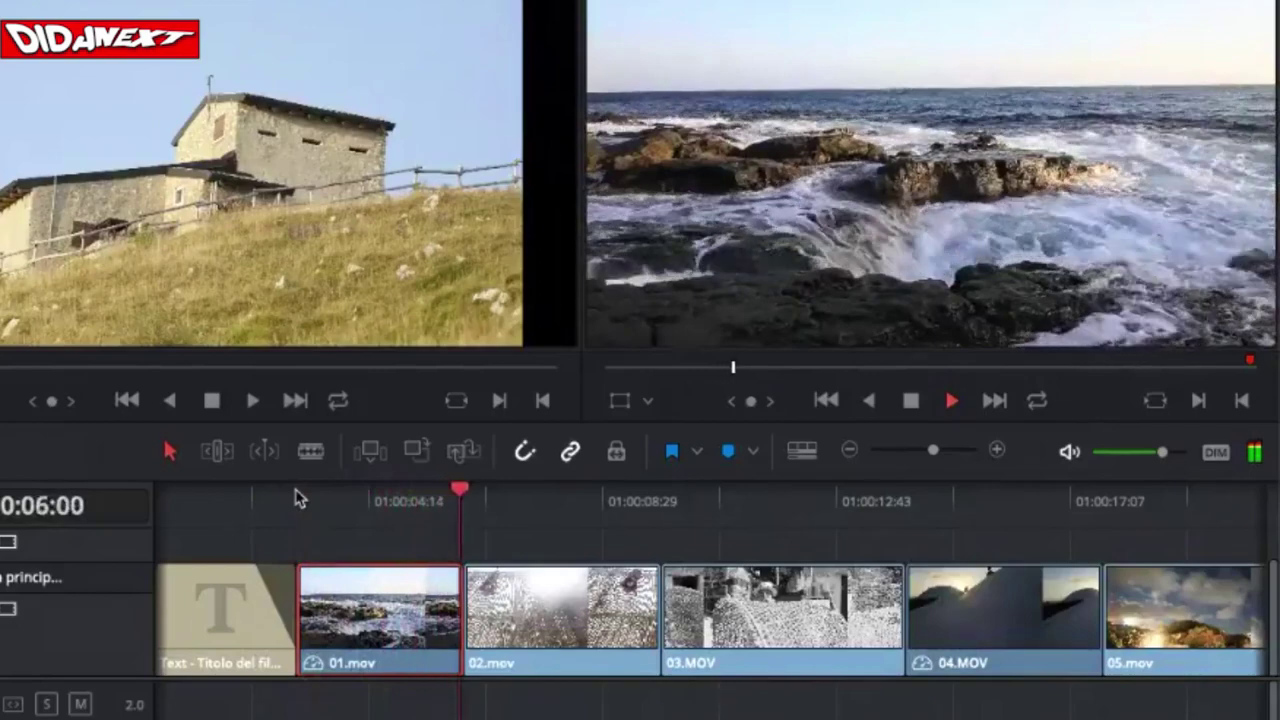
left_click(296, 494)
left_click(246, 491)
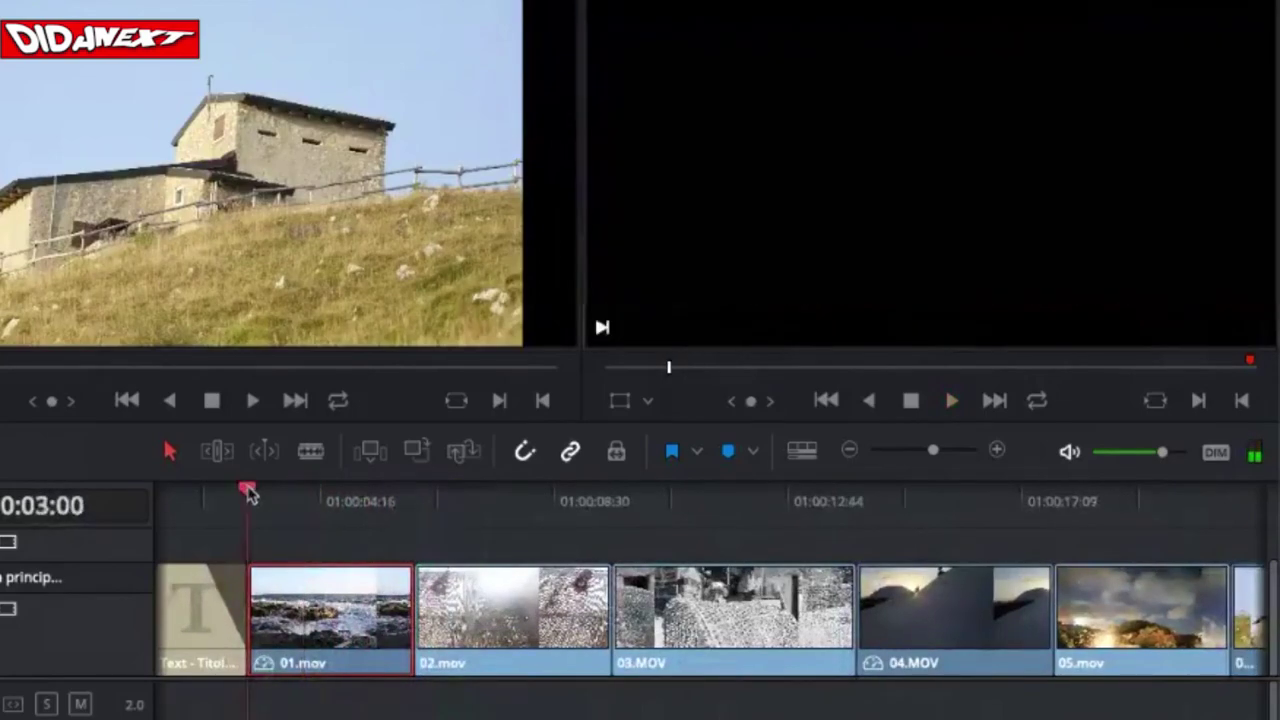
key("space")
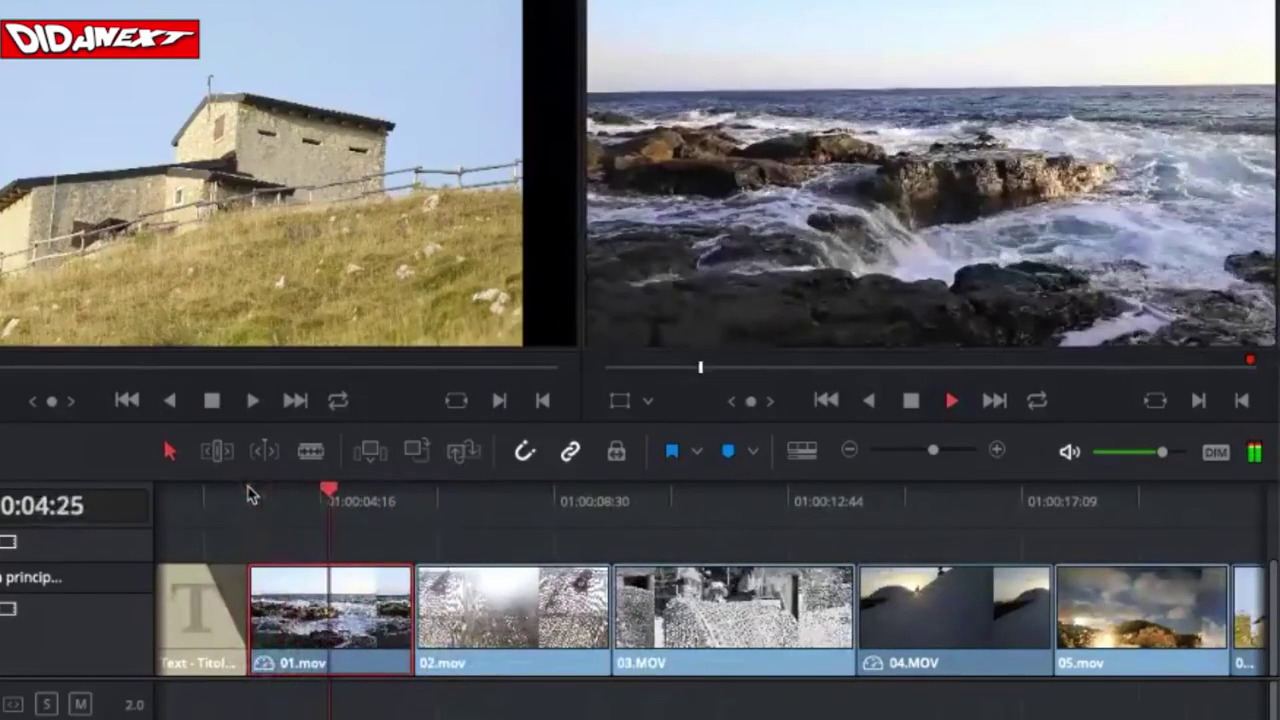
key("space")
scroll(366, 523, "left", 2)
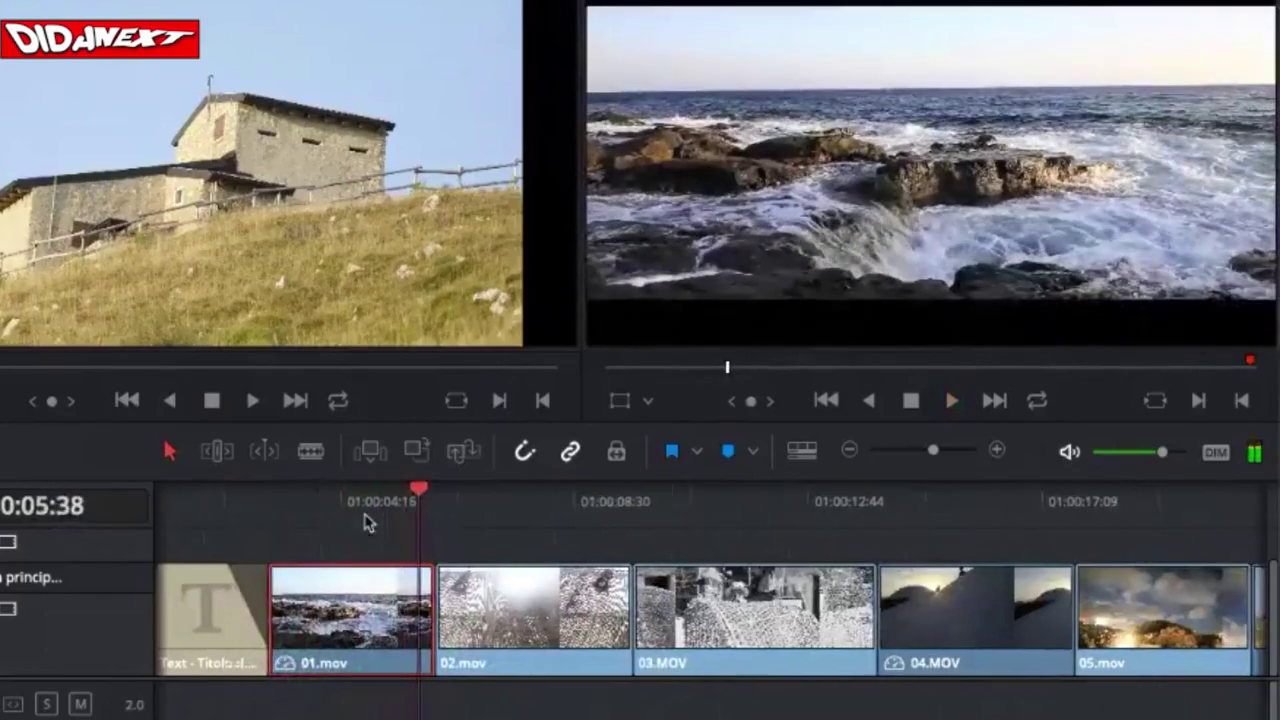
left_click(323, 491)
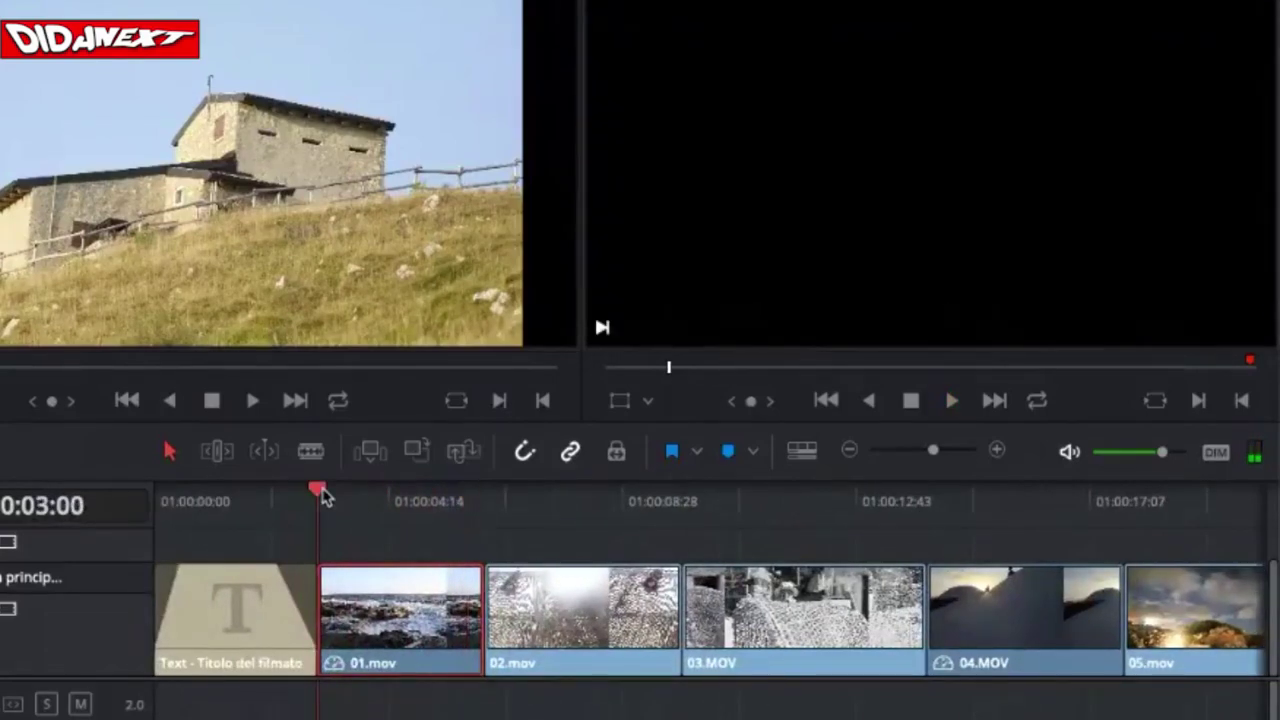
key("space")
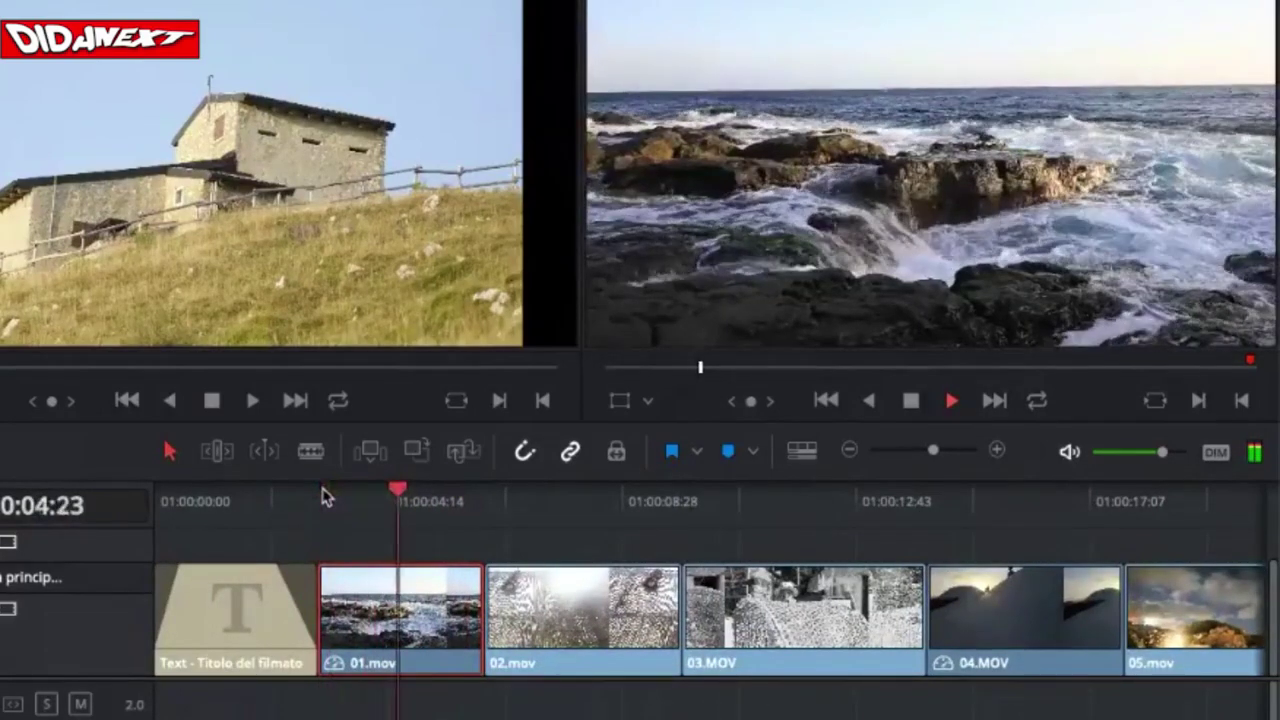
key("space")
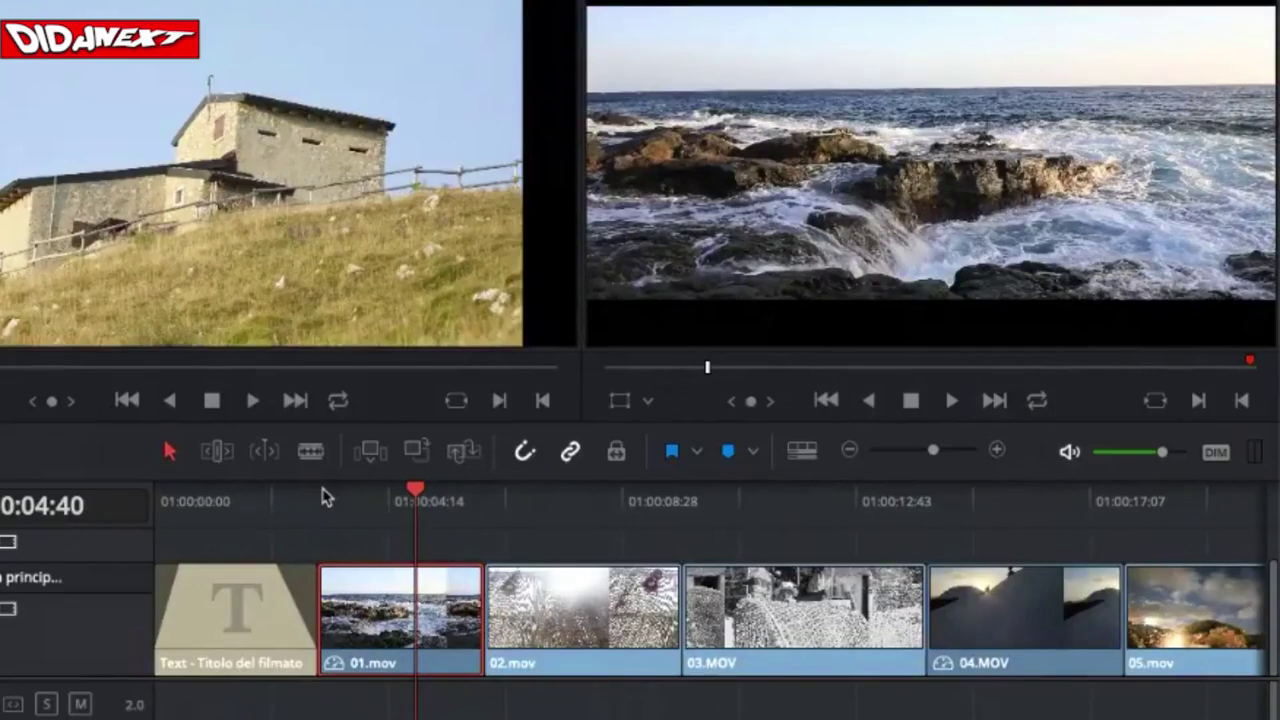
left_click(322, 496)
key("space")
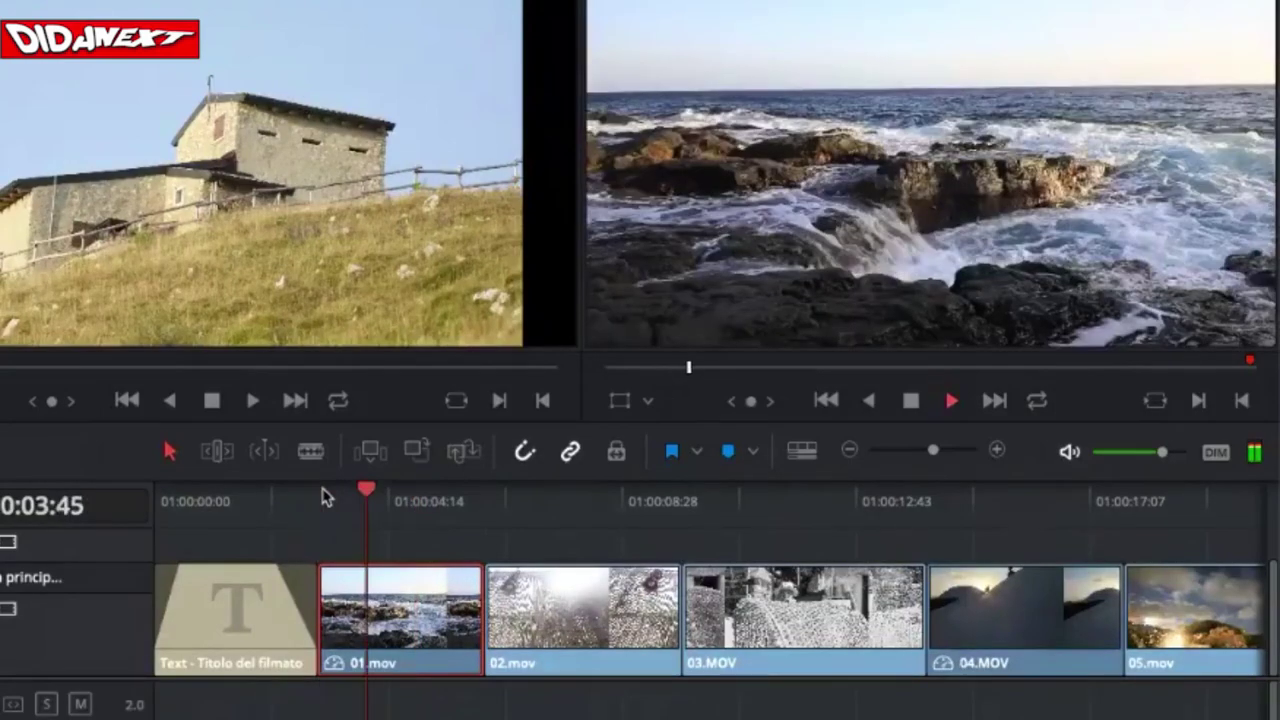
key("space")
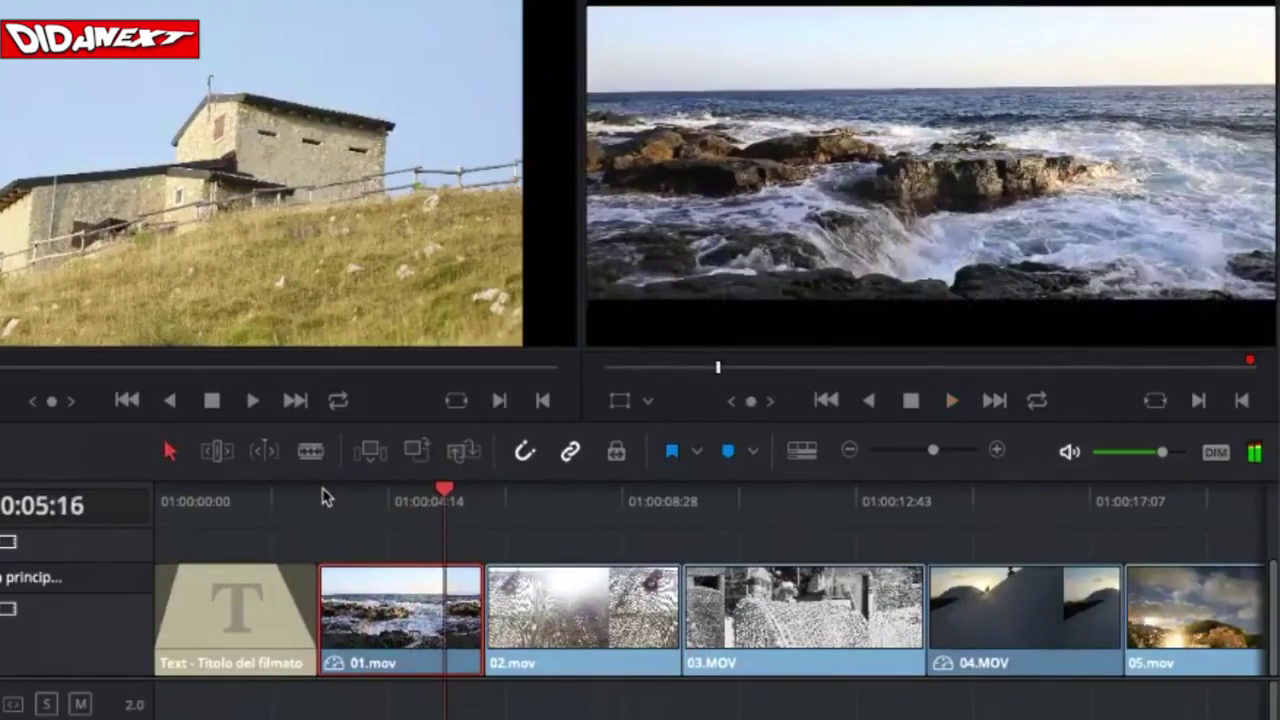
left_click(322, 496)
key("space")
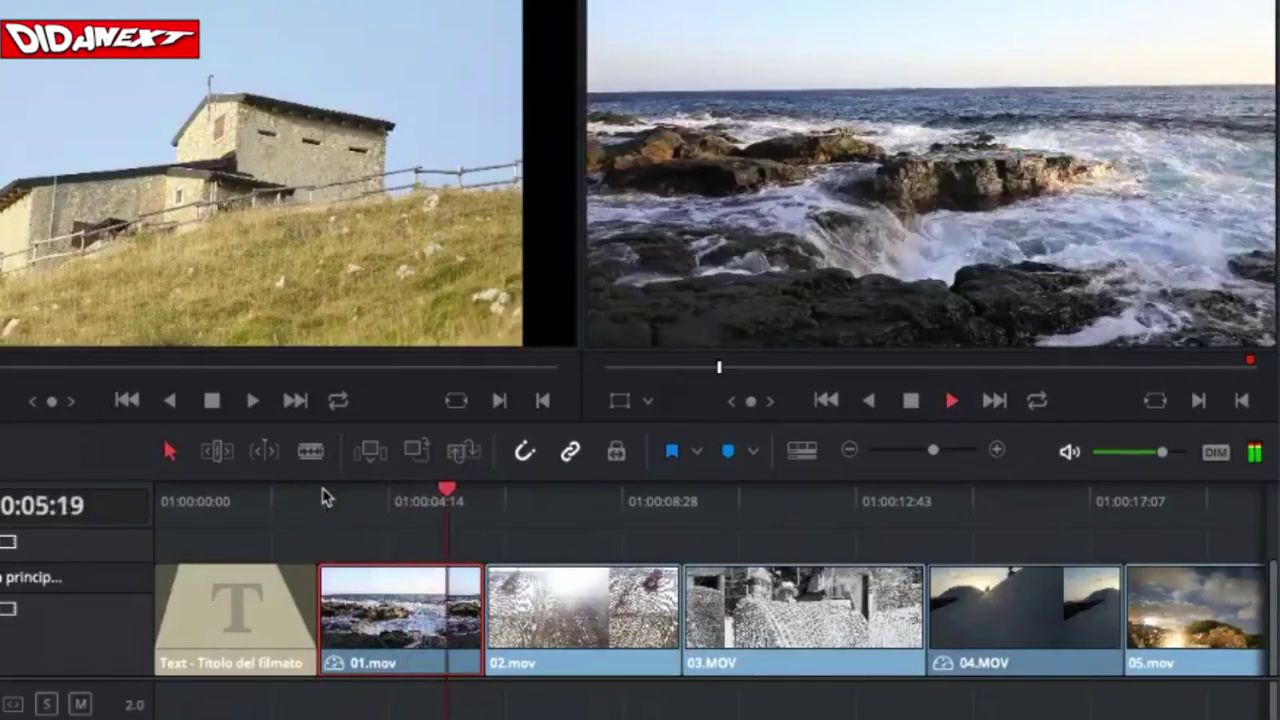
left_click(322, 496)
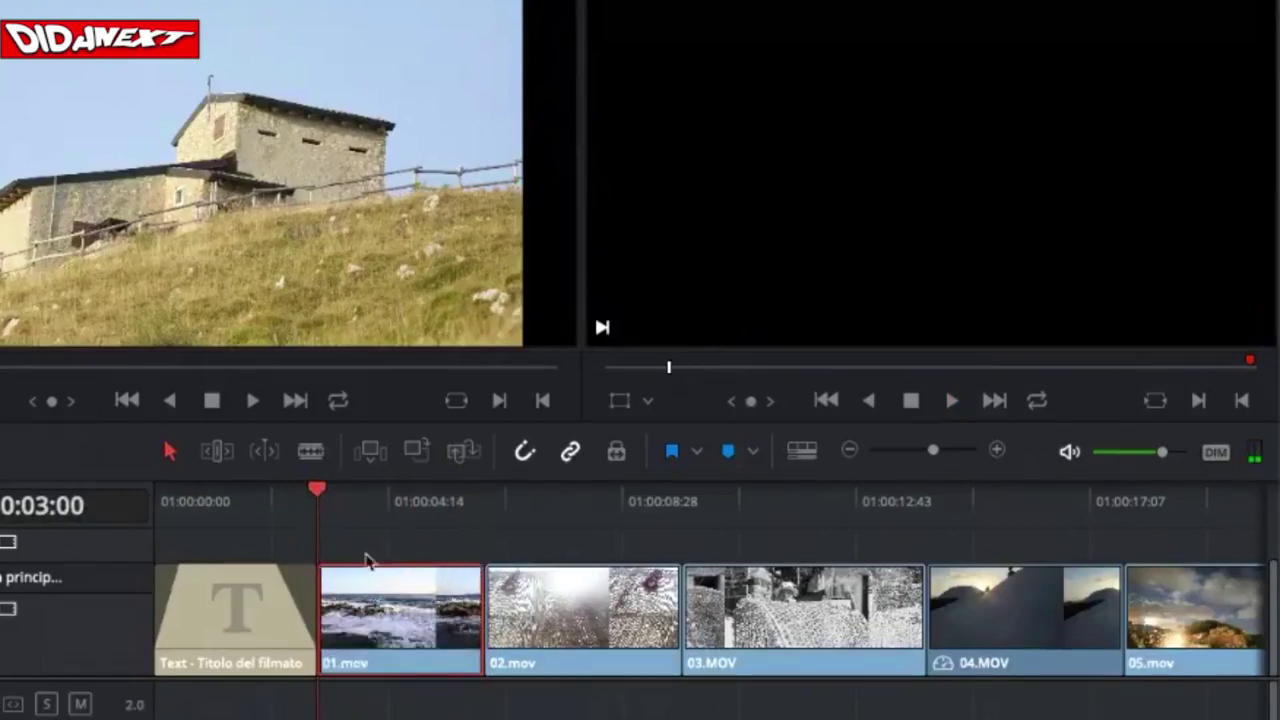
Step: Apply Change Clip Speed to 01.mov at 50% with Reverse speed off and Ripple sequence turned off
left_click(382, 496)
right_click(412, 624)
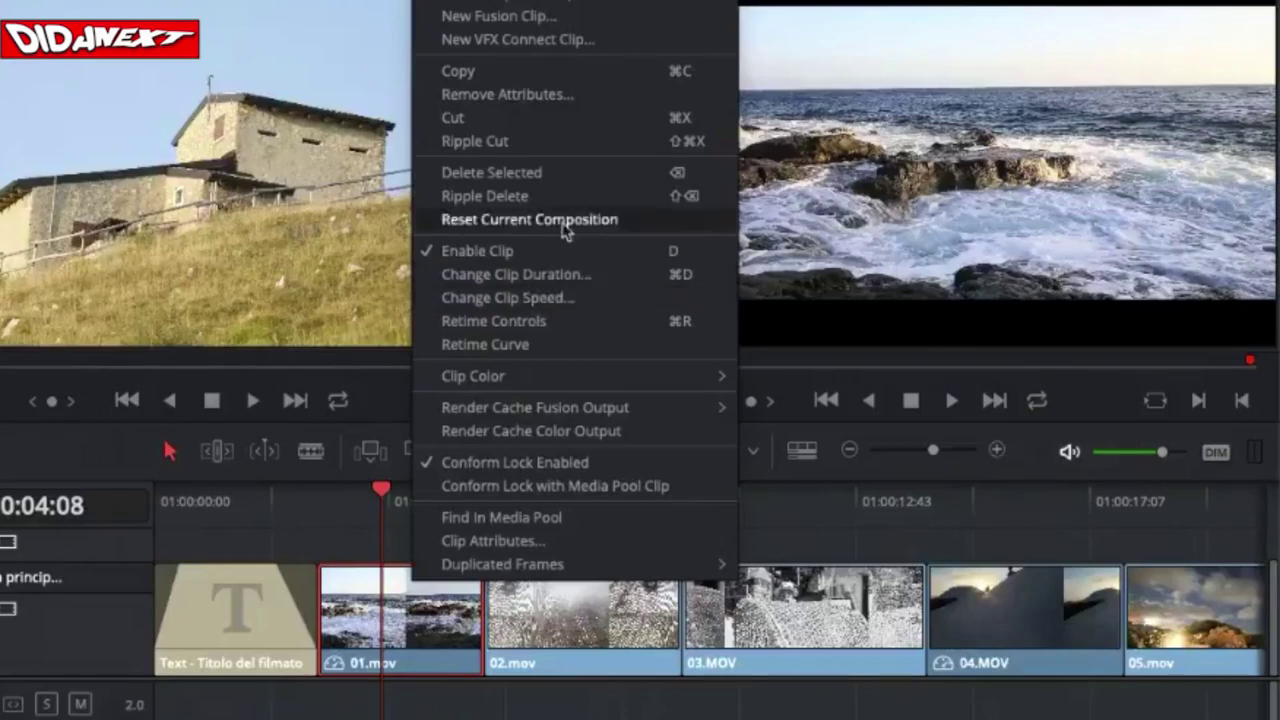
left_click(522, 305)
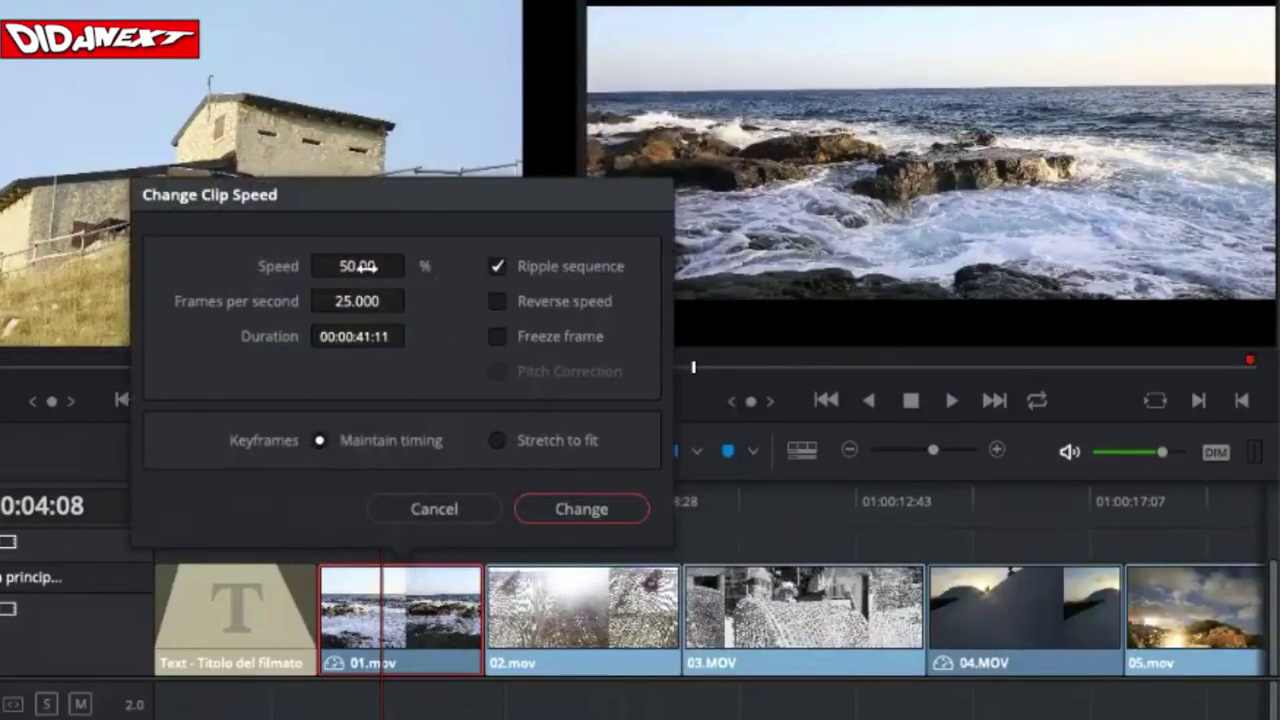
left_click(497, 267)
left_click(580, 509)
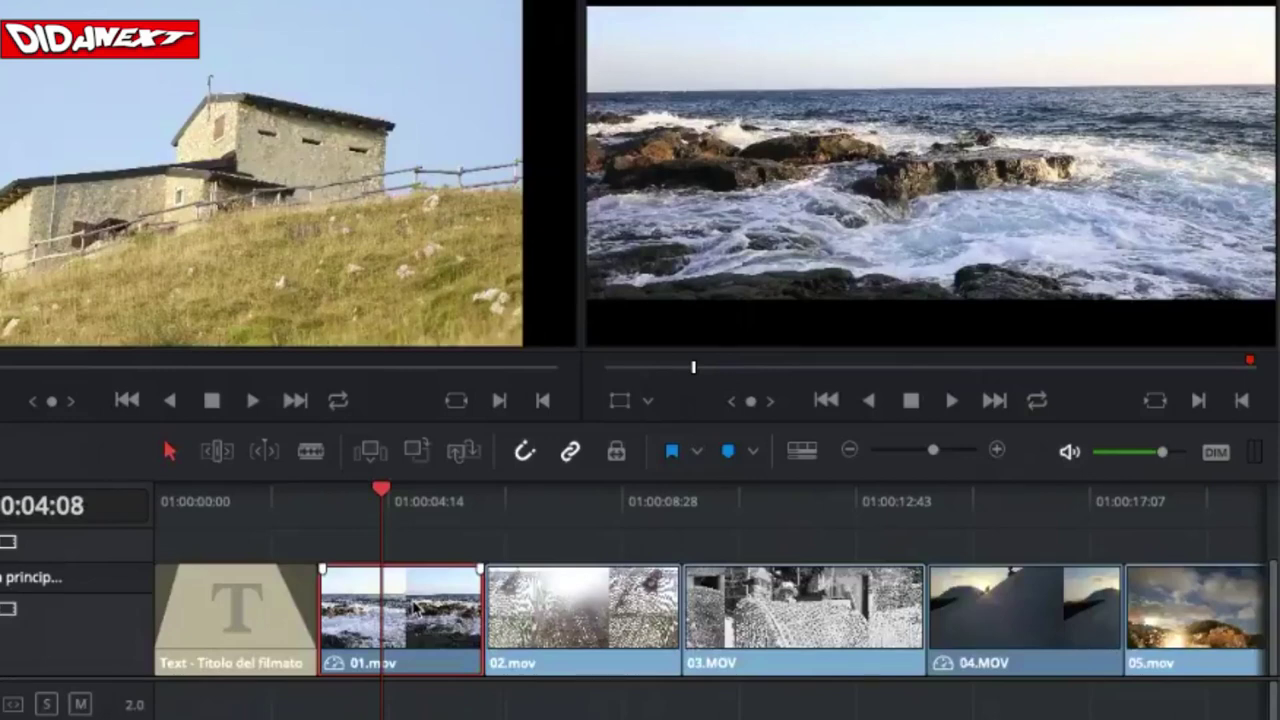
Step: Show the Retime Controls on 01.mov and extend the clip's end to slow it to 15%
right_click(411, 605)
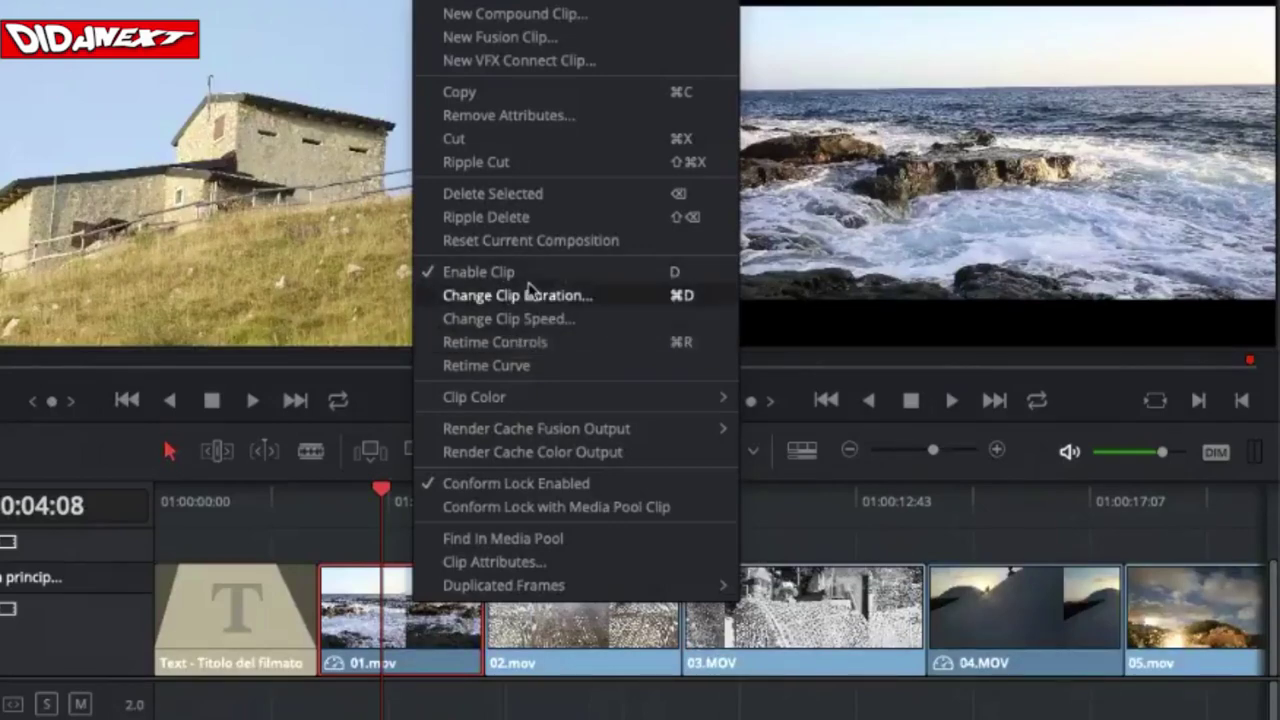
left_click(495, 342)
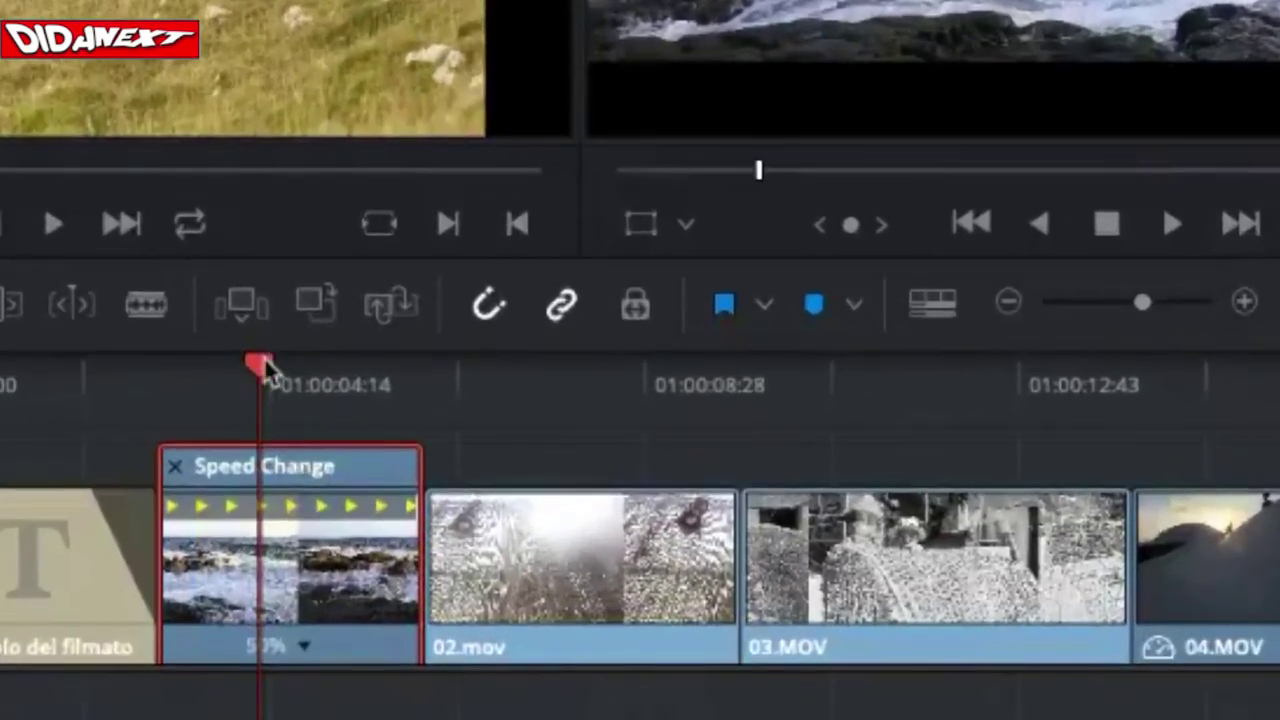
left_click_drag(264, 357, 151, 364)
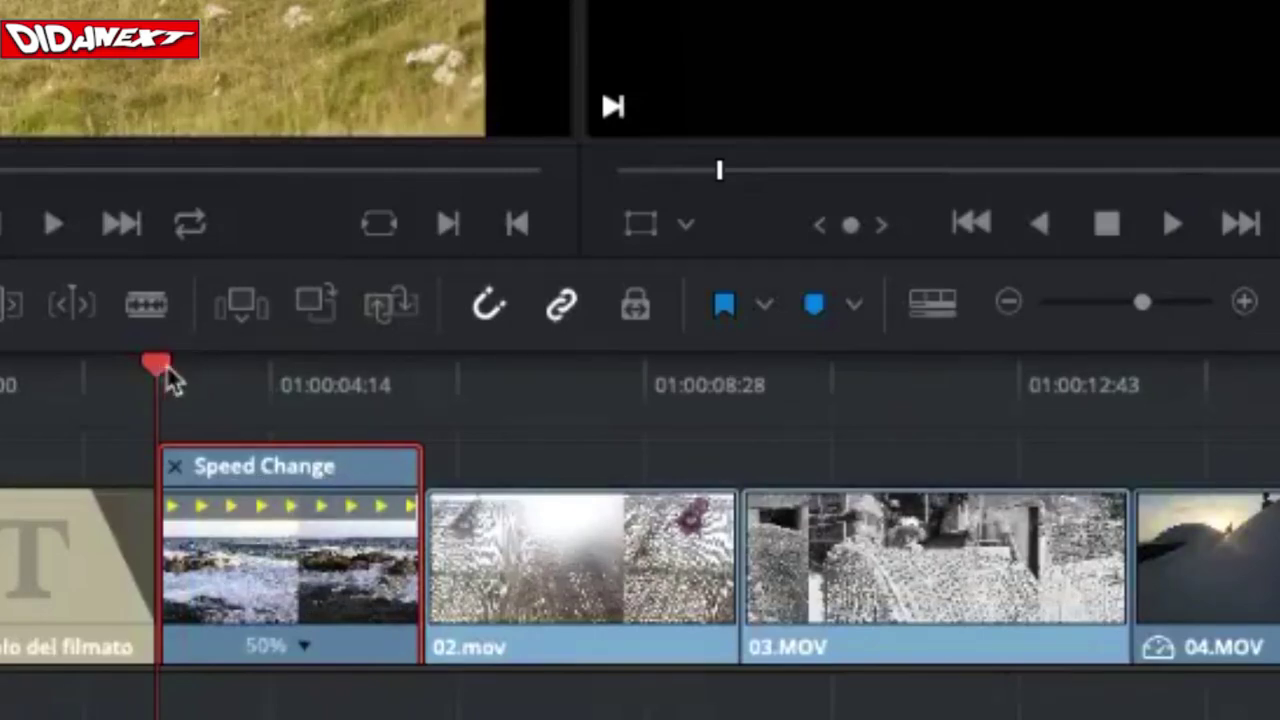
left_click_drag(159, 366, 199, 367)
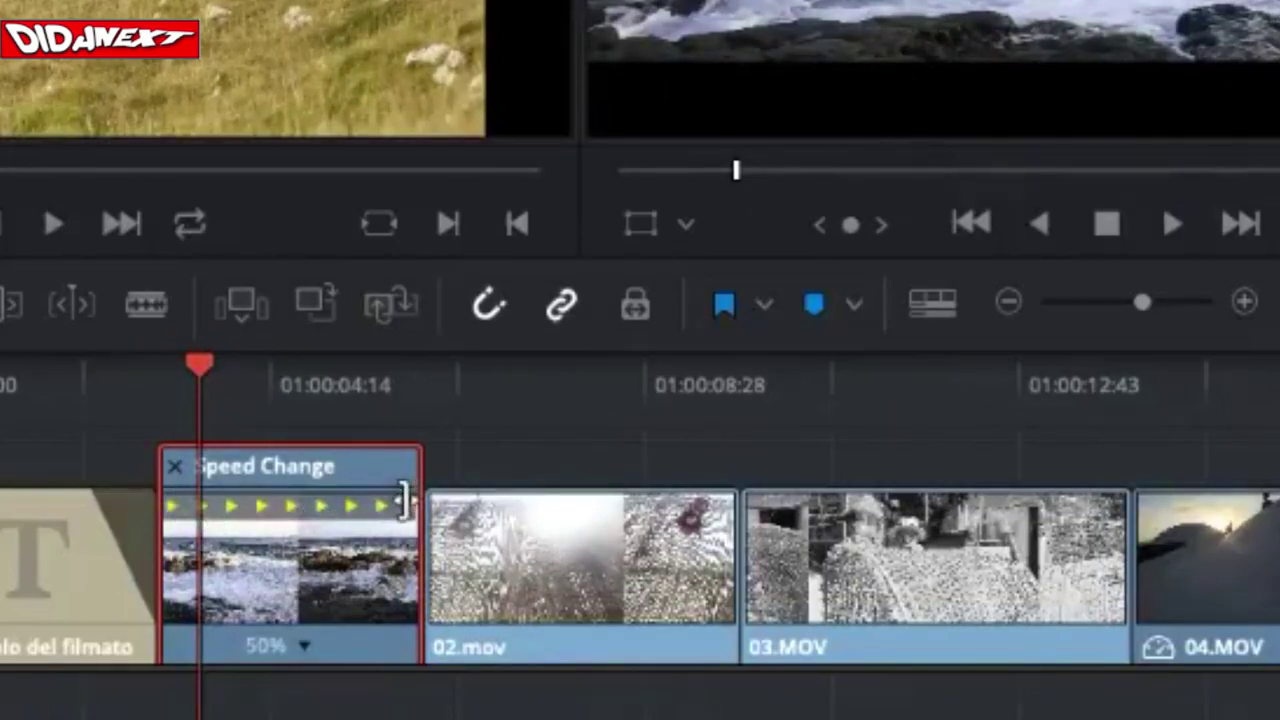
left_click_drag(411, 494, 981, 533)
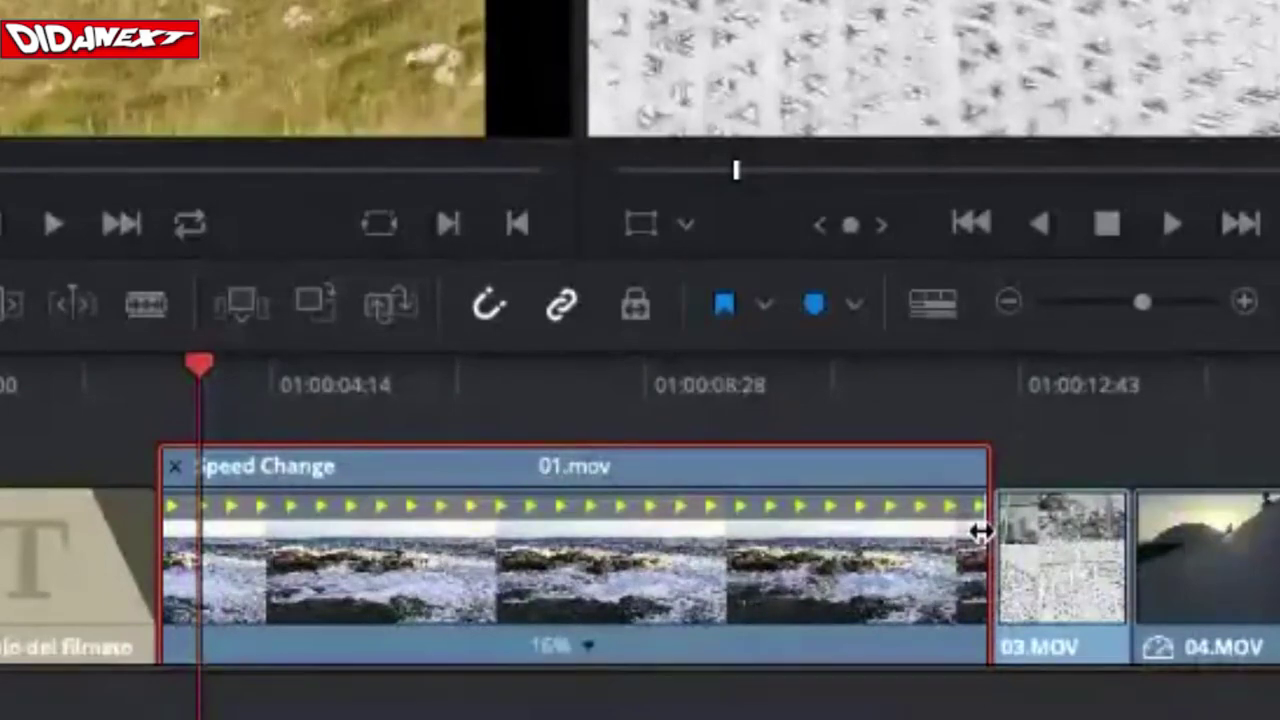
left_click_drag(981, 533, 1023, 530)
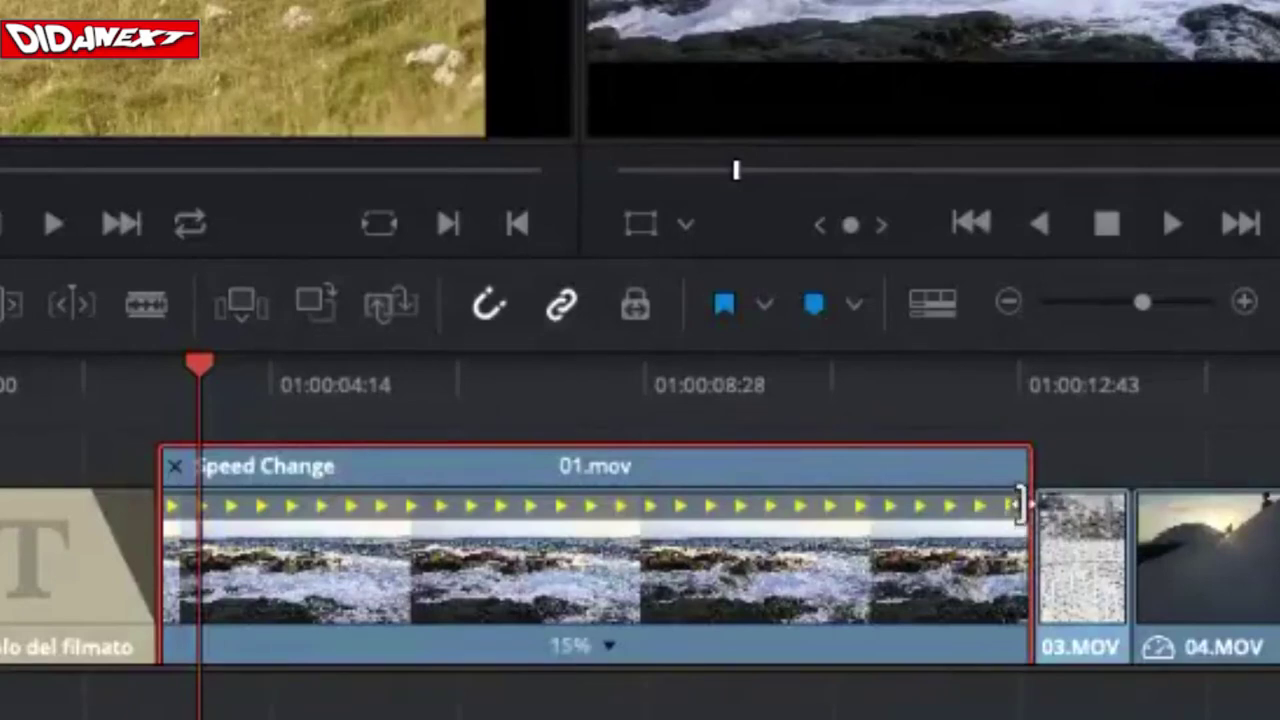
Step: Undo the retiming of 01.mov, hide its Retime Controls and remove the fade-in at the clip's start
left_click_drag(1027, 497, 514, 549)
key("ctrl+z")
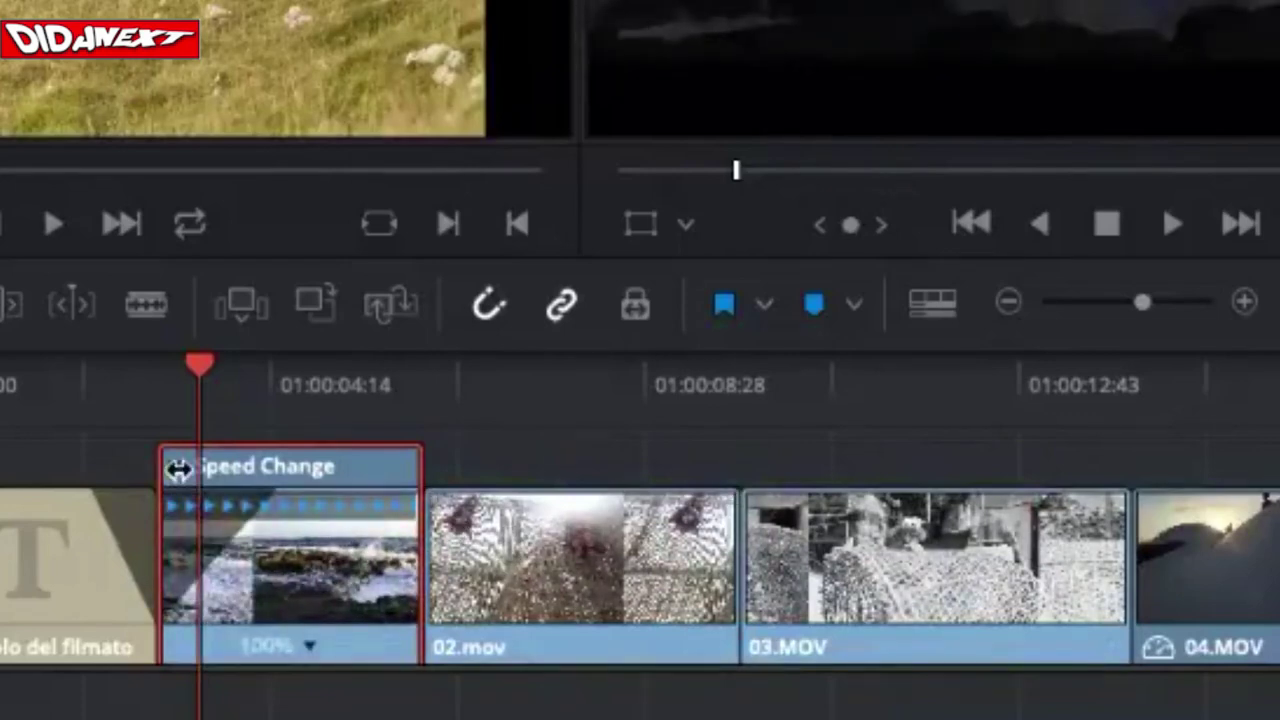
key("ctrl+r")
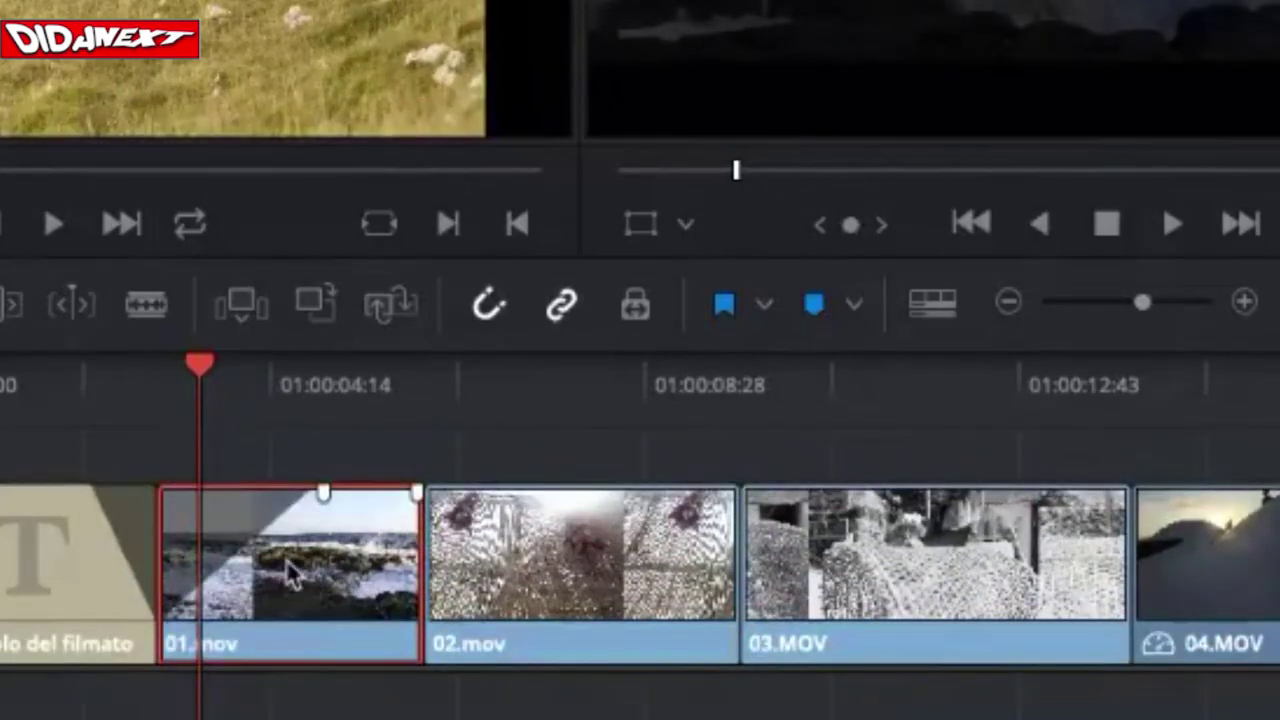
left_click(163, 494)
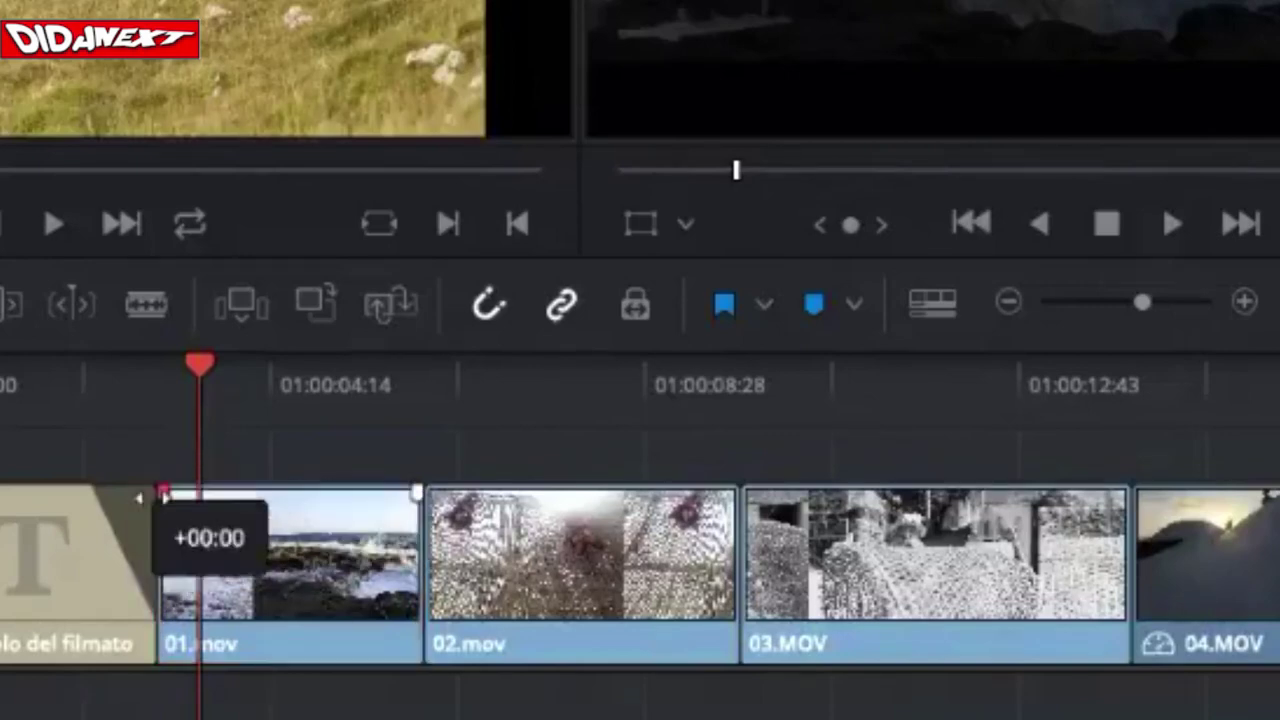
Step: Slow 01.mov to 50% by extending its end with the Retime Controls, and play it from its start
right_click(310, 540)
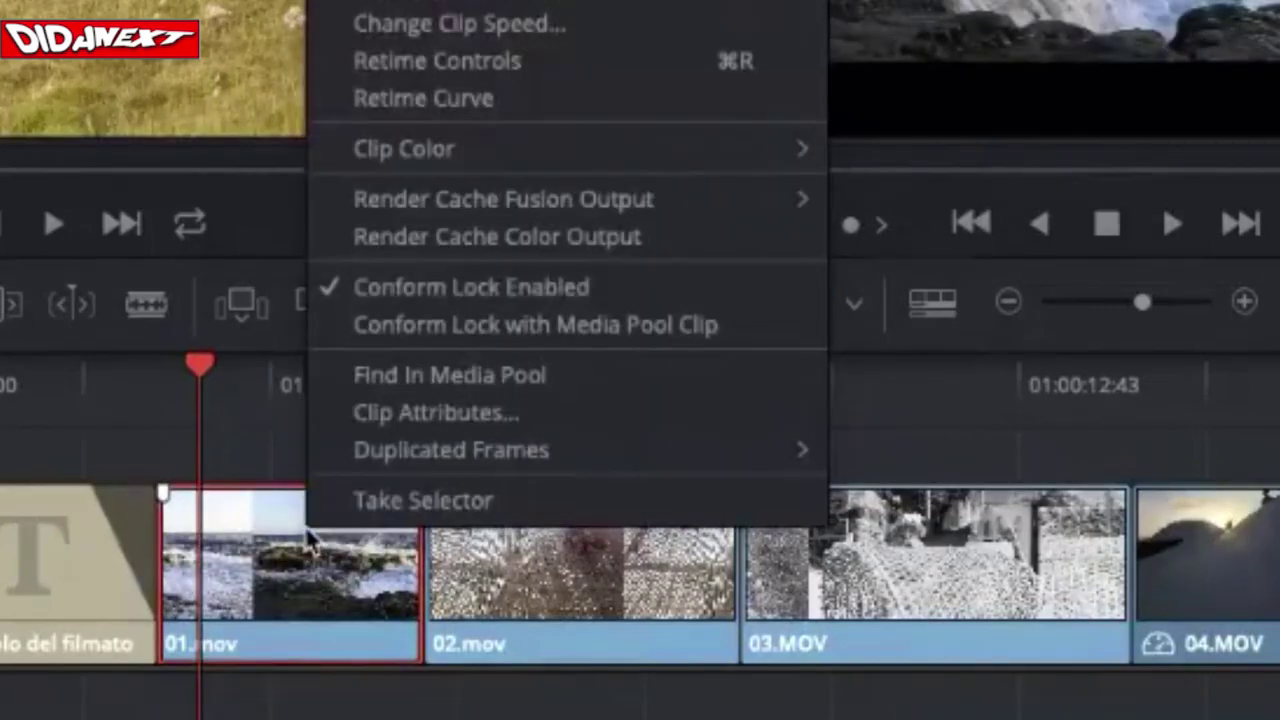
left_click(441, 61)
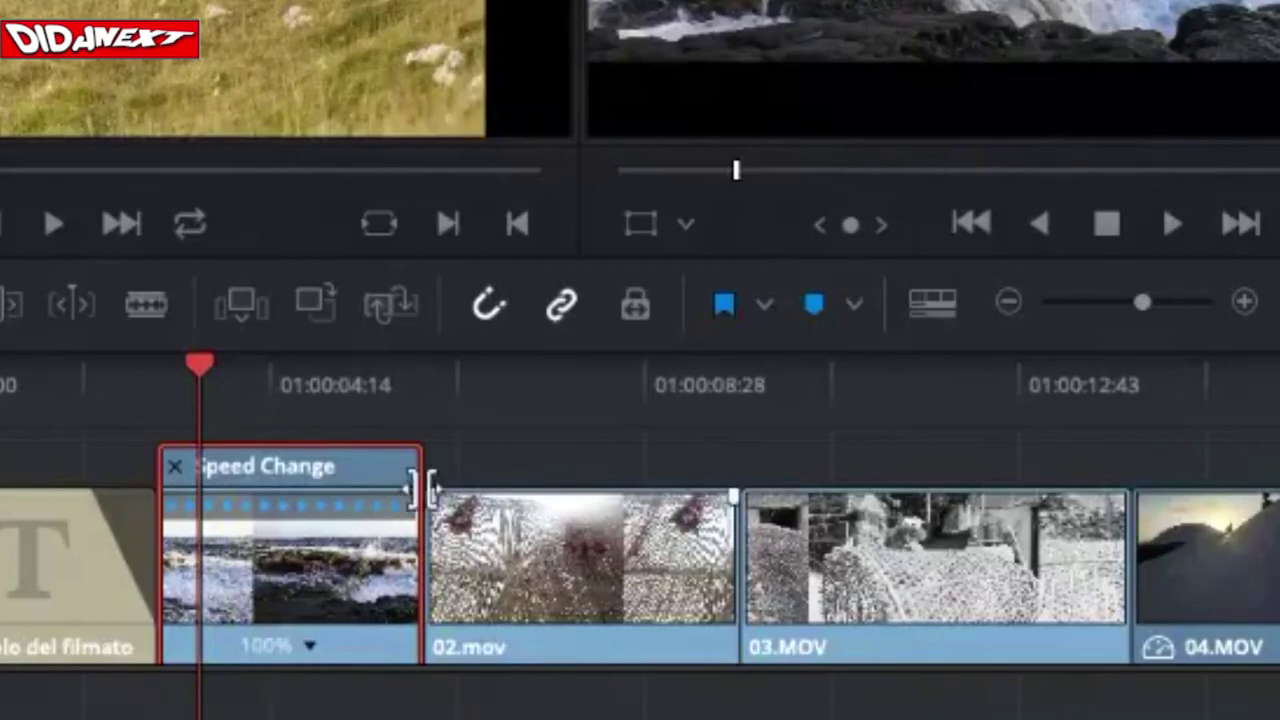
left_click_drag(417, 484, 683, 489)
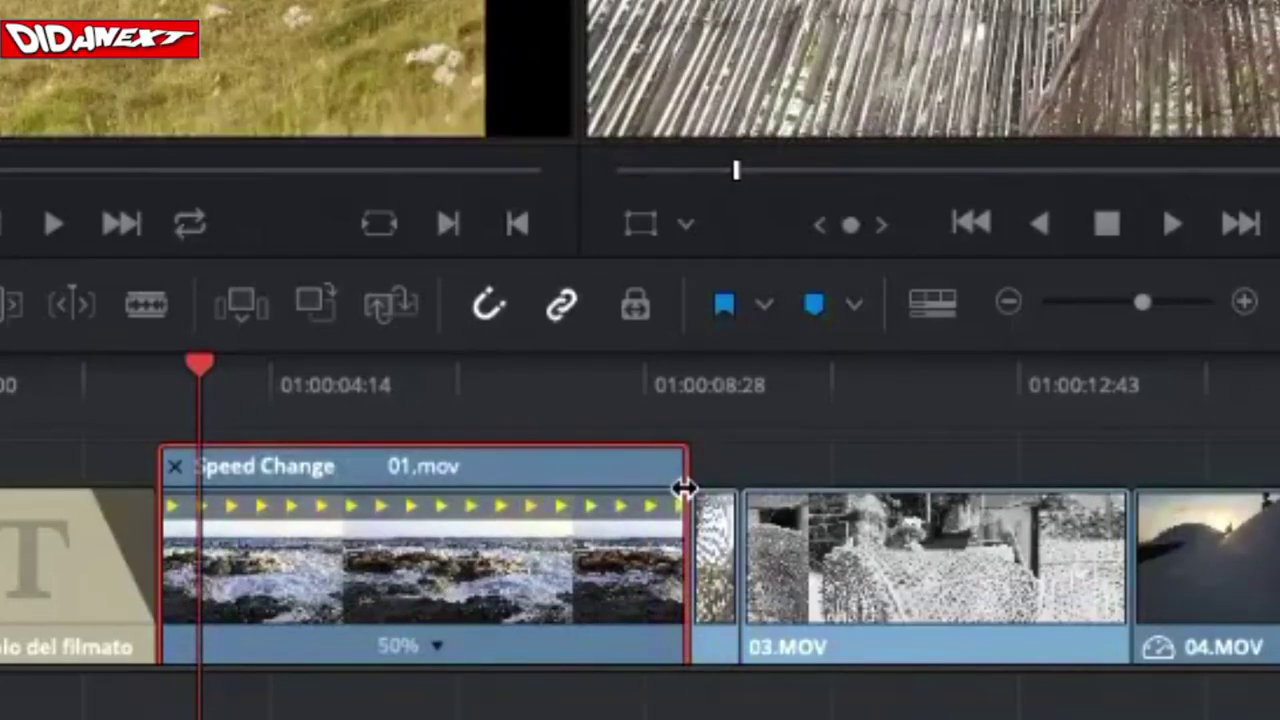
left_click(163, 372)
key("space")
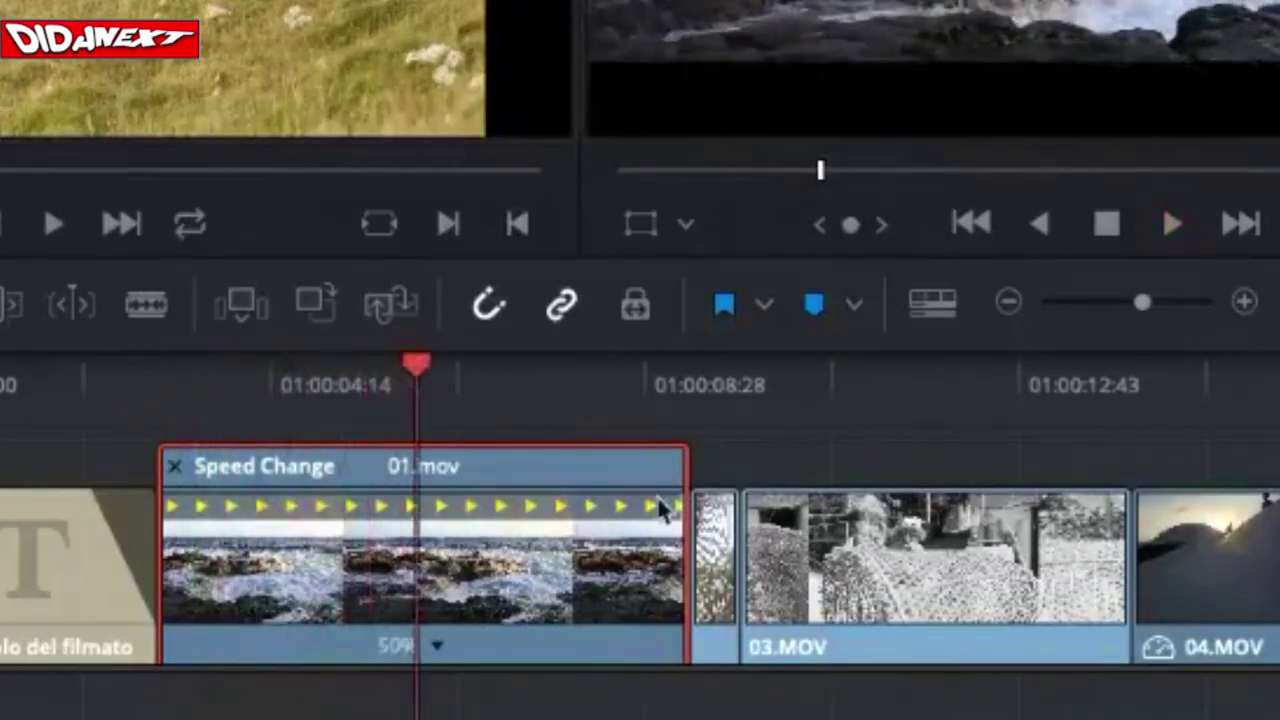
Step: Shorten 01.mov to 75% speed, play it from its start, and undo the speed changes, hiding the Retime Controls
left_click_drag(674, 486, 497, 509)
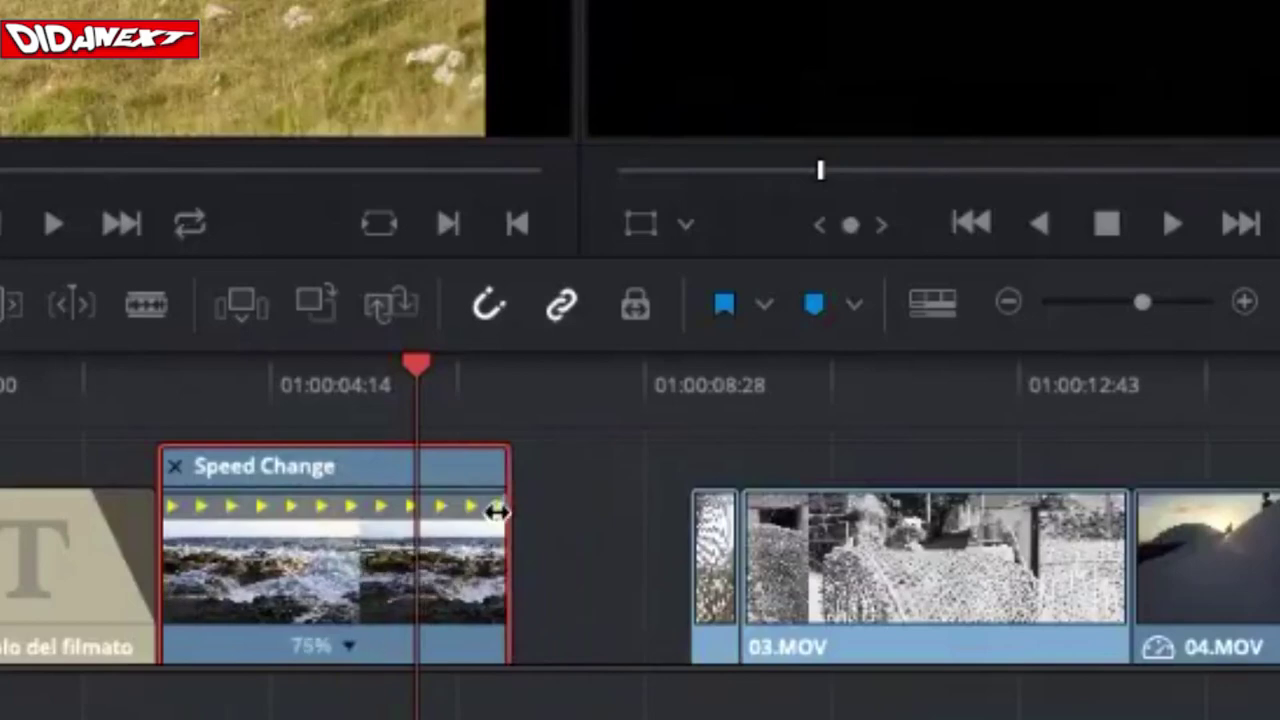
left_click(161, 367)
key("space")
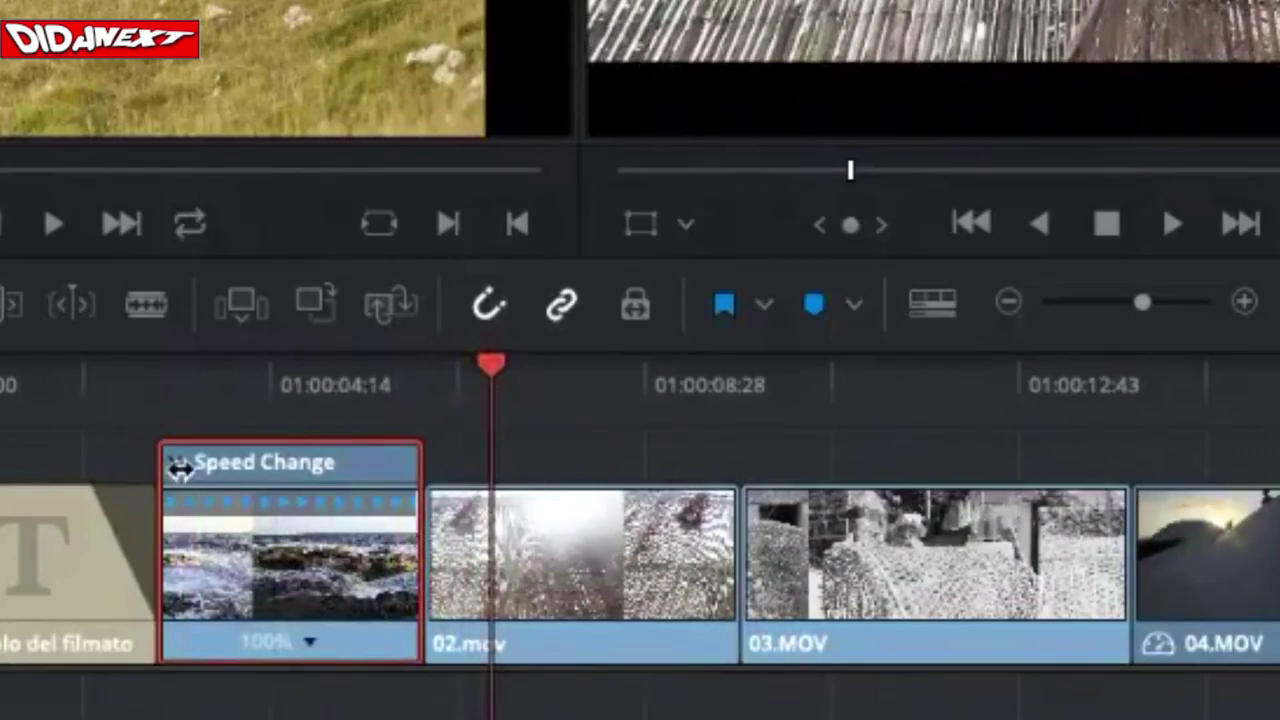
key("ctrl+r")
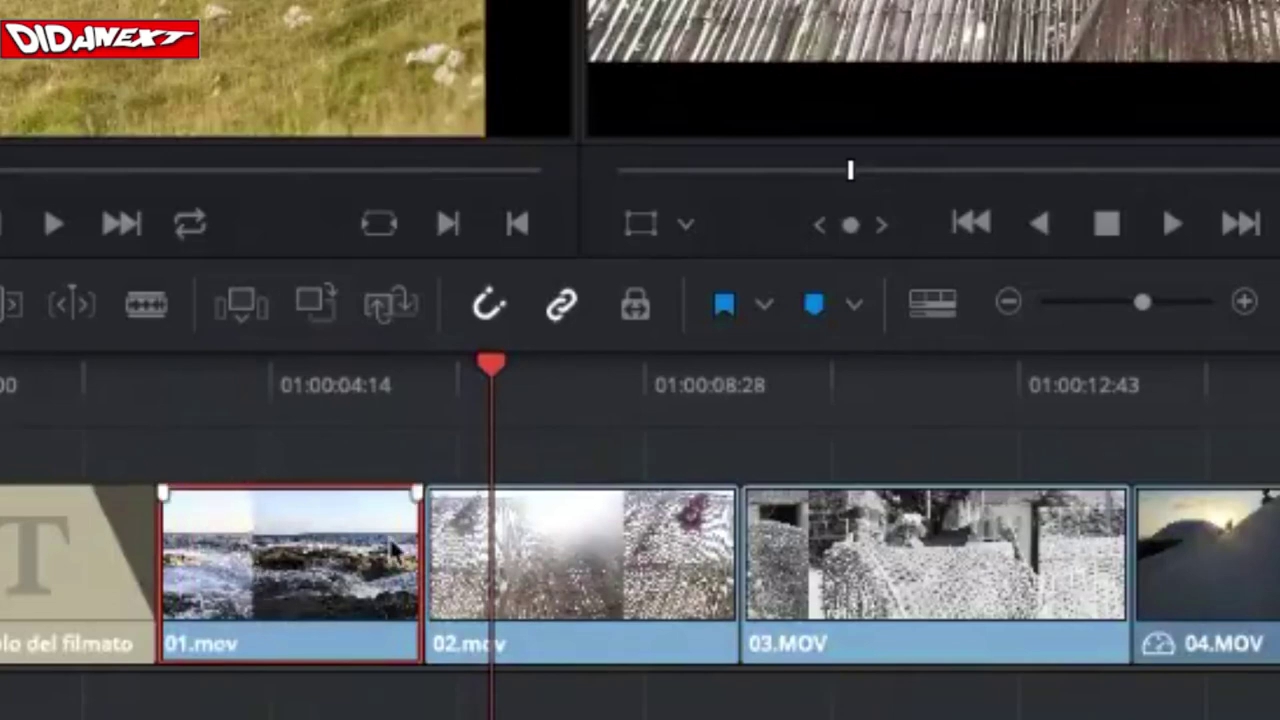
Step: Show the Retime Controls on 01.mov and add a speed point at 01:00:03:33
left_click(282, 379)
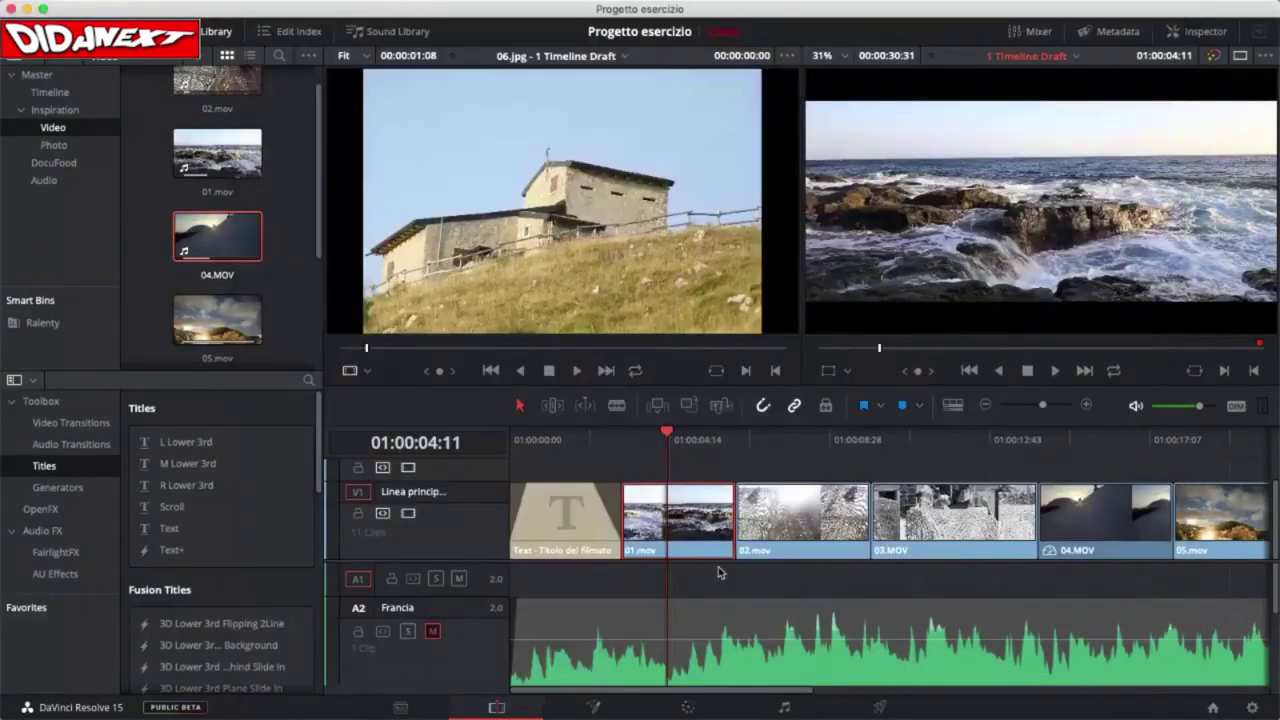
left_click_drag(665, 433, 645, 443)
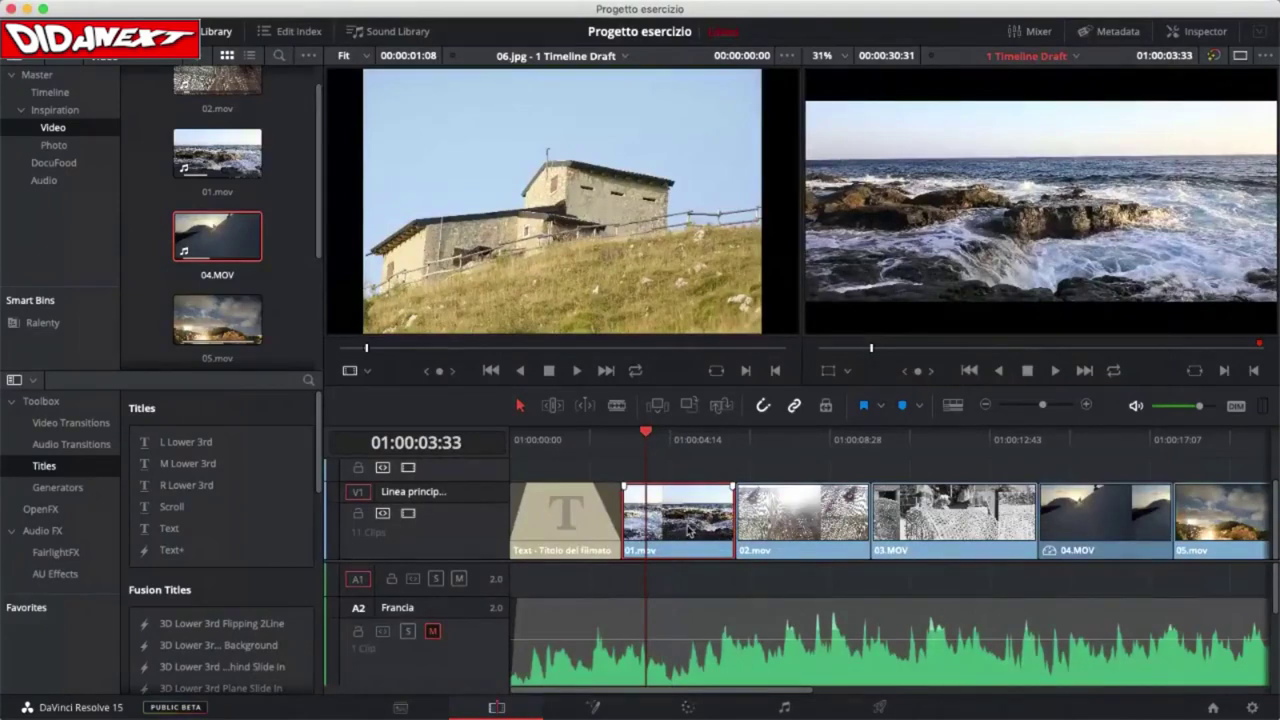
right_click(687, 530)
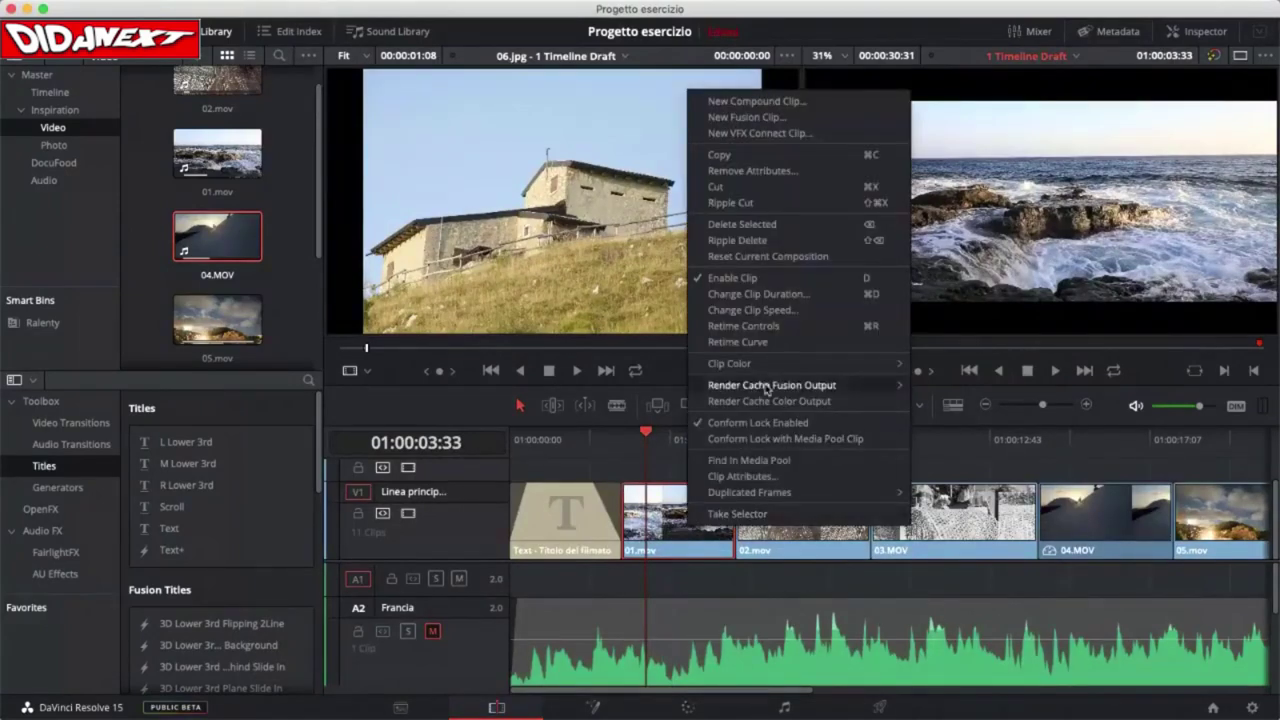
mouse_move(768, 366)
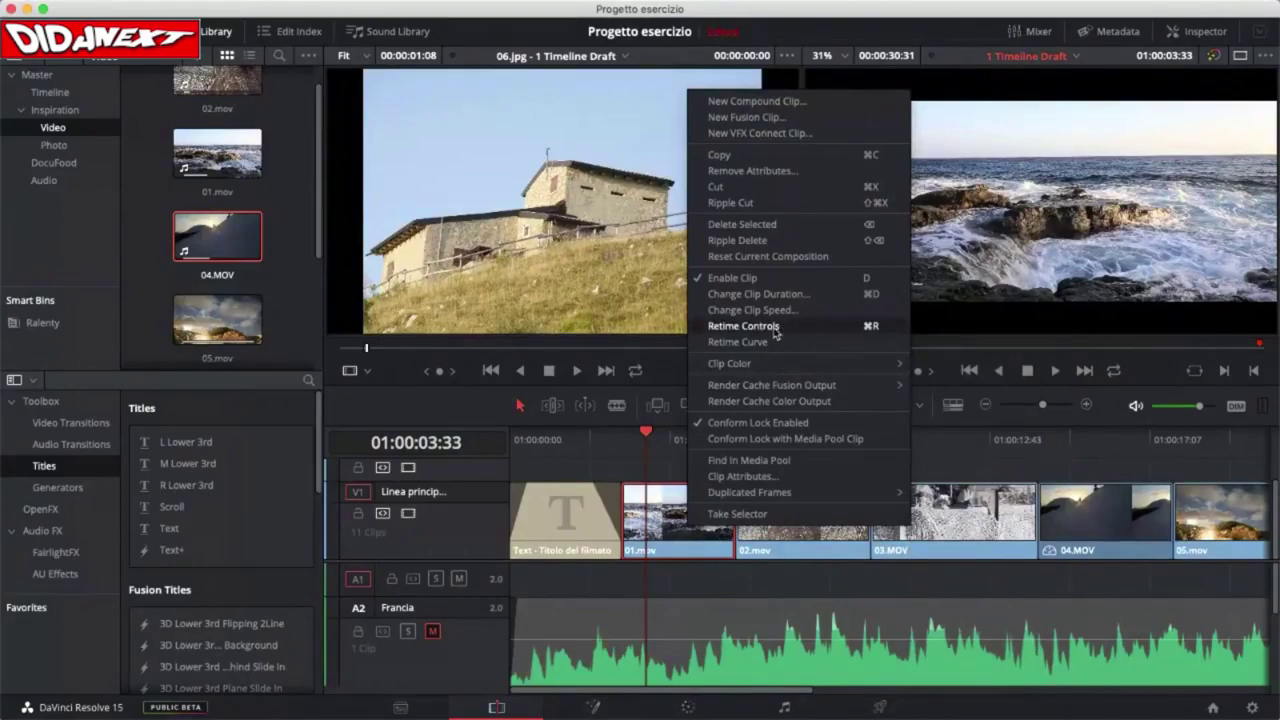
left_click(744, 326)
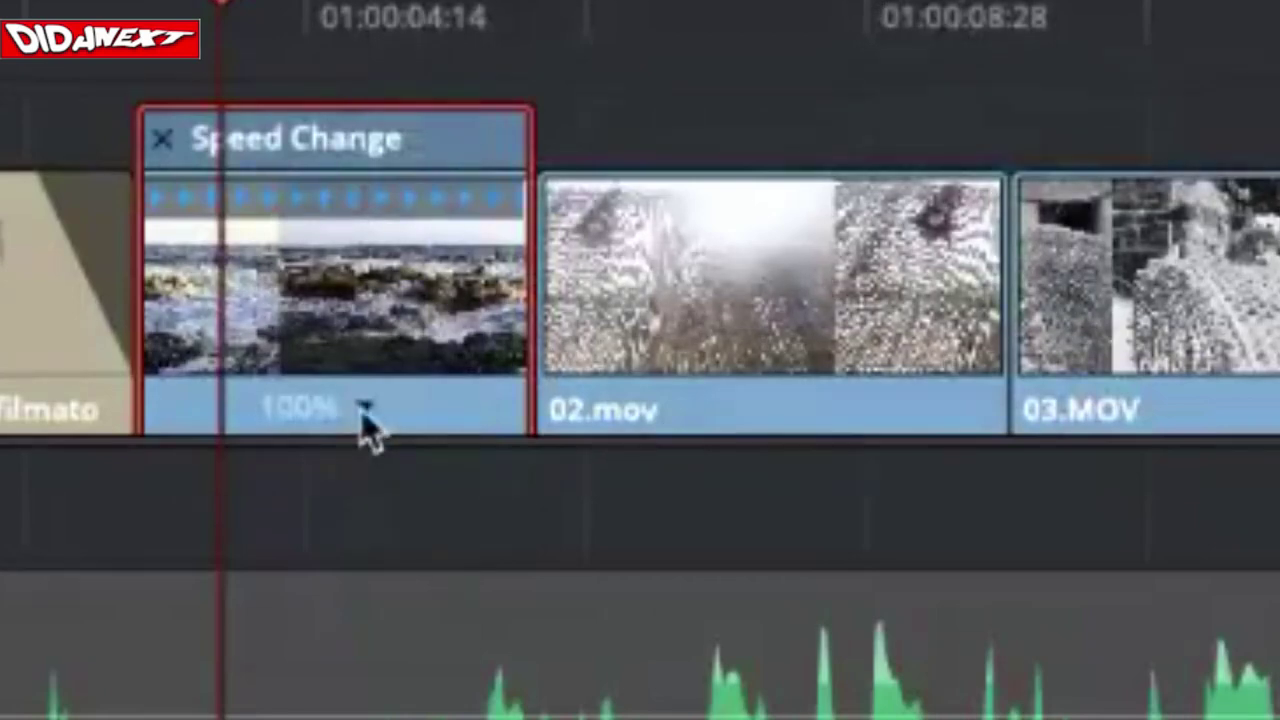
left_click(362, 410)
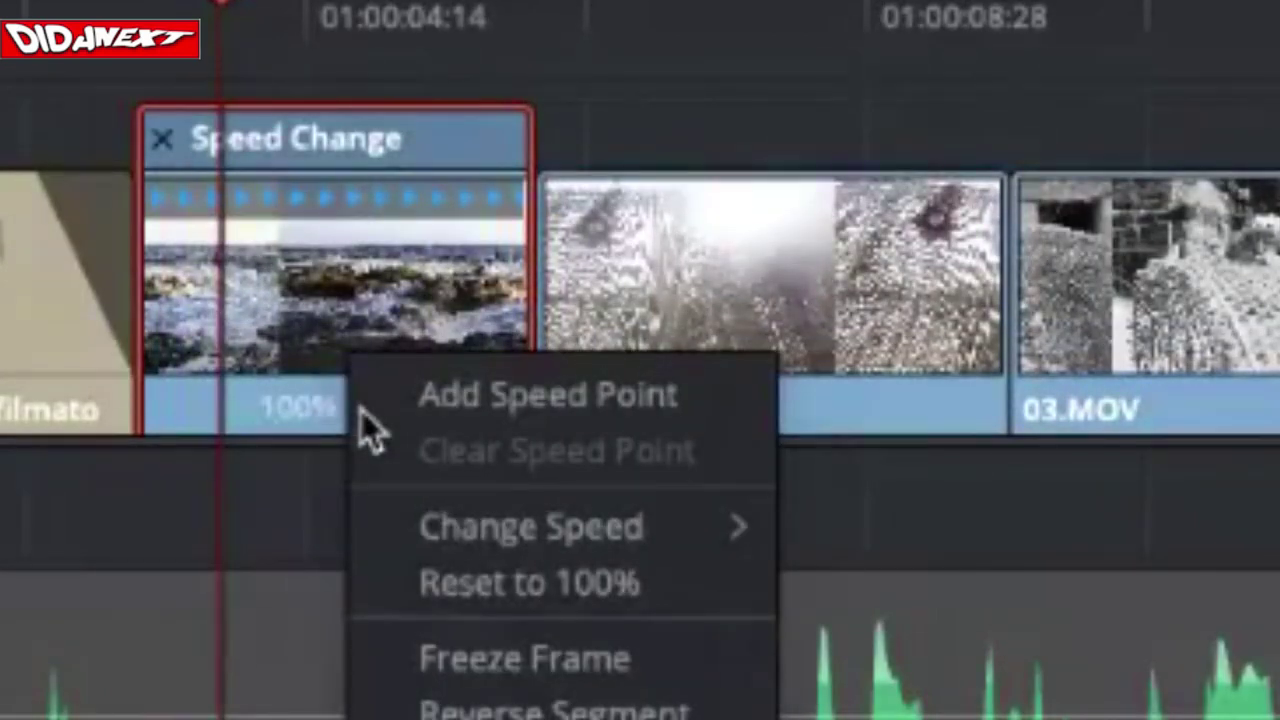
mouse_move(500, 534)
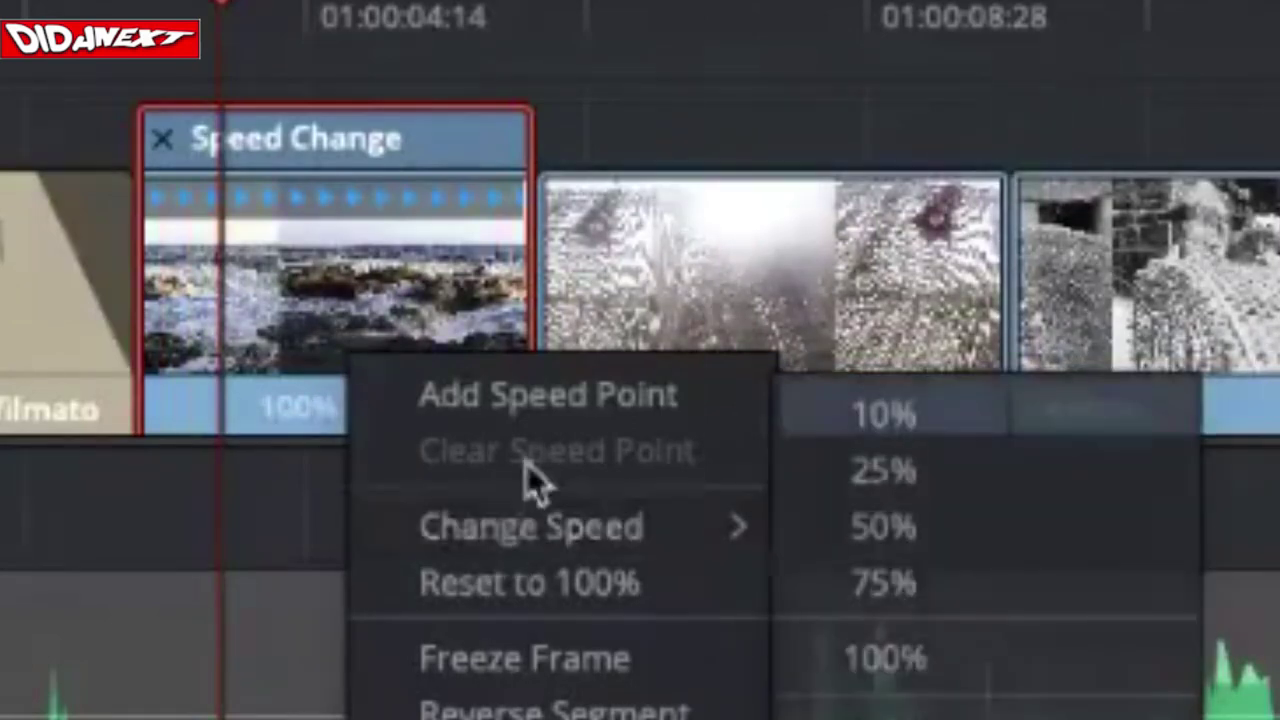
left_click(564, 405)
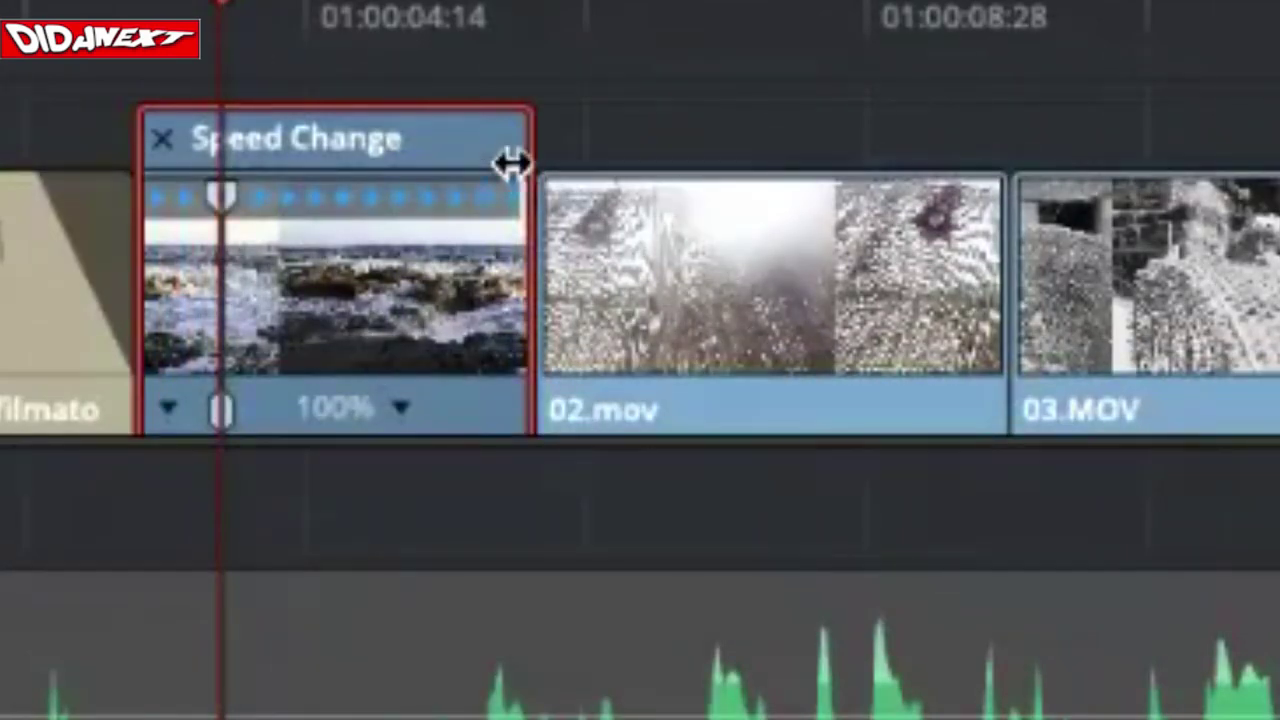
Step: Slow the segment after the speed point to 57% by extending the clip's end, and add a second speed point within that segment
left_click_drag(510, 163, 758, 156)
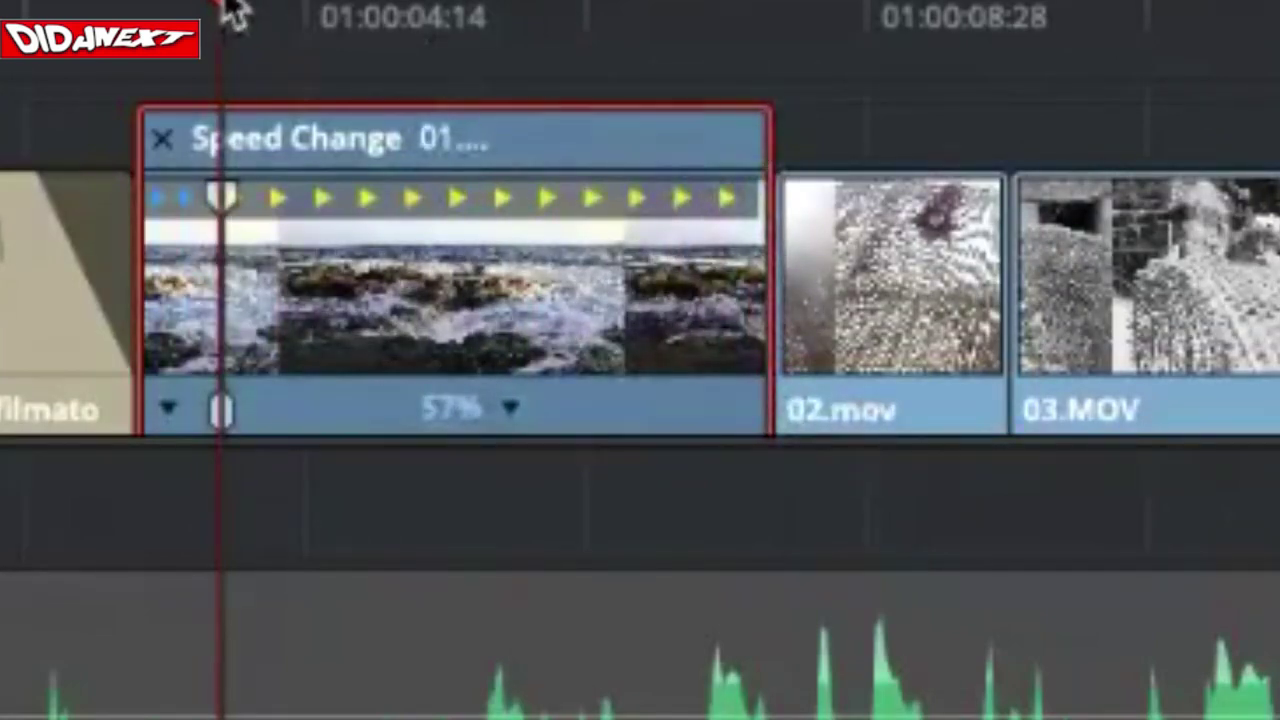
left_click_drag(229, 6, 549, 24)
left_click(521, 410)
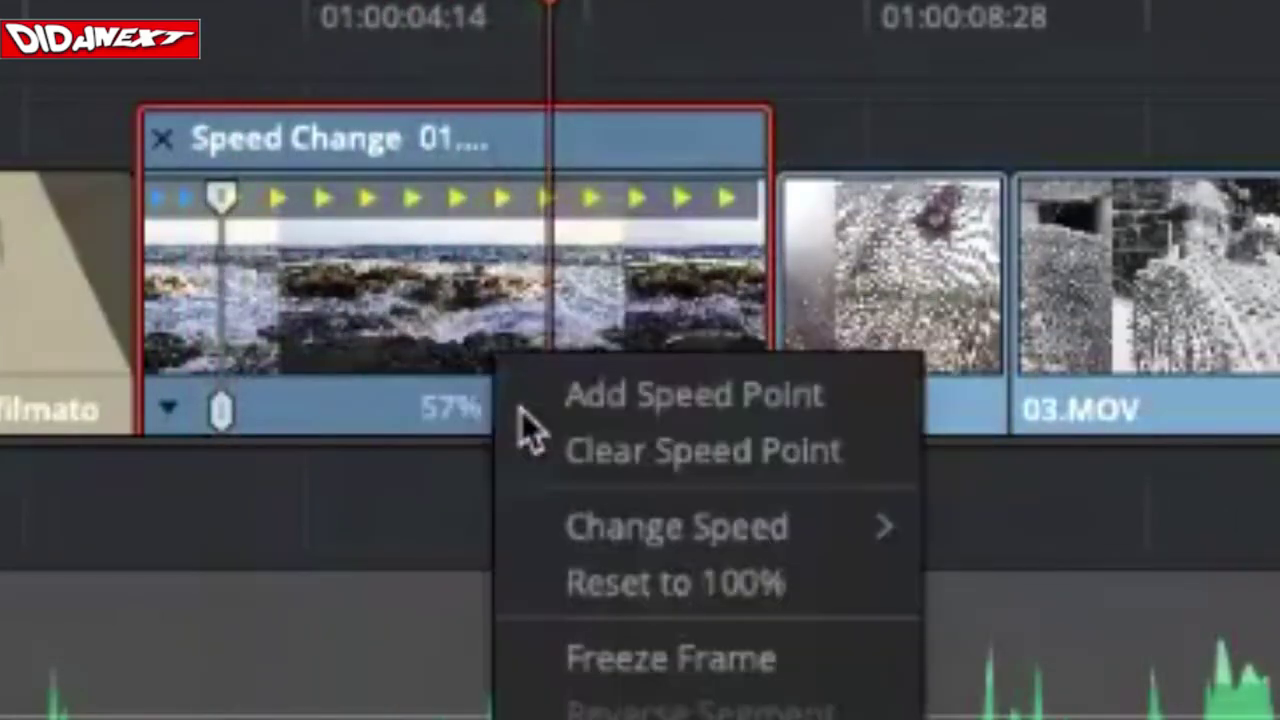
left_click(746, 405)
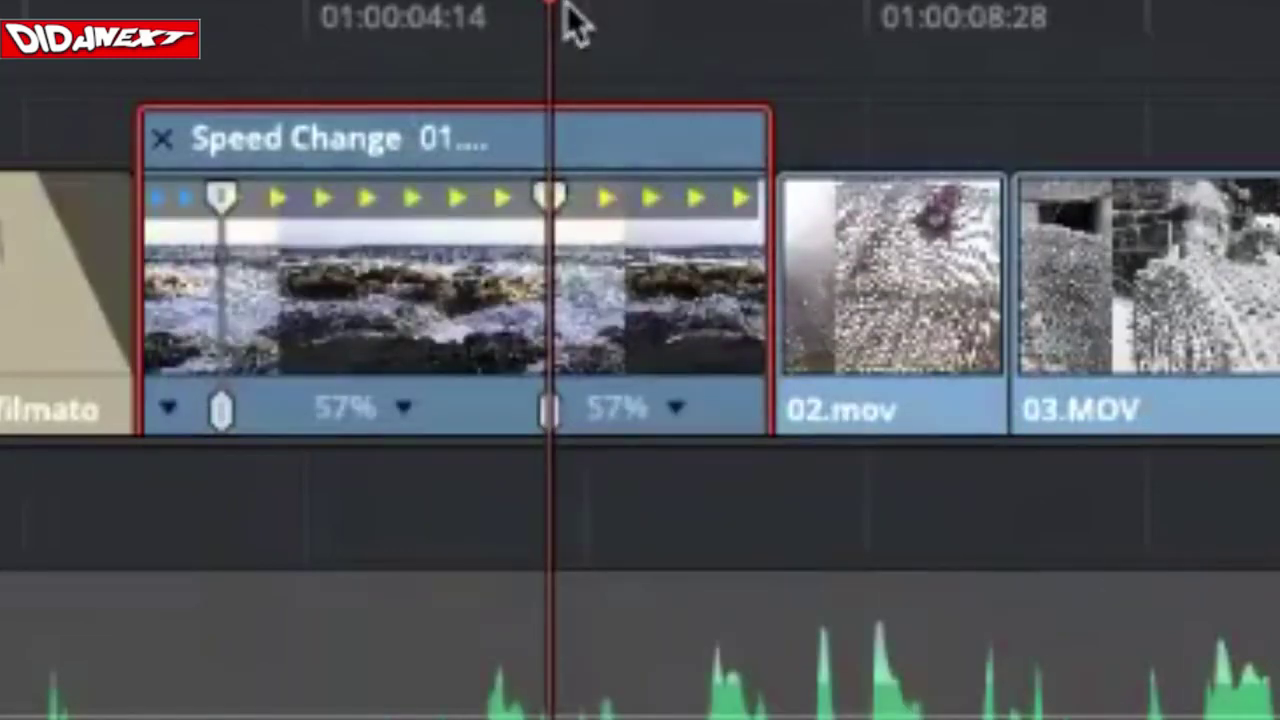
Step: Slow the last segment of 01.mov to 27% by extending its end, and the first segment to 27% by moving the first speed point
left_click_drag(763, 160, 977, 146)
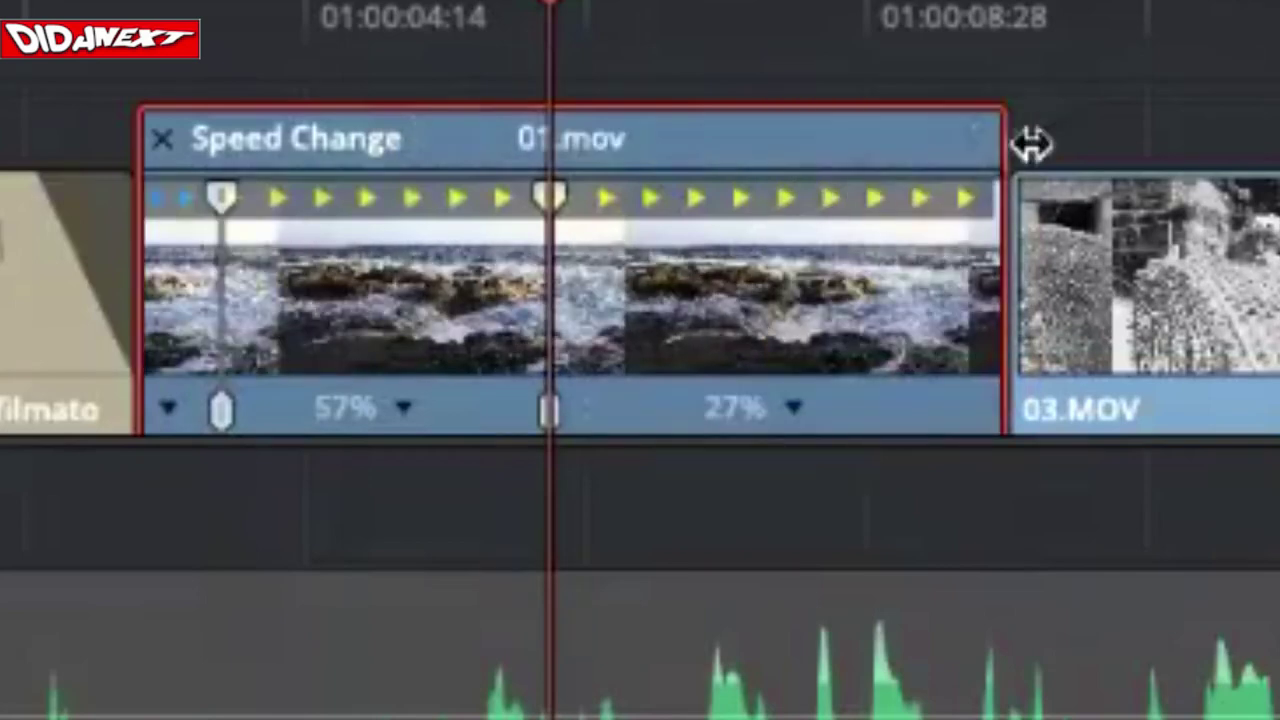
left_click_drag(557, 200, 549, 210)
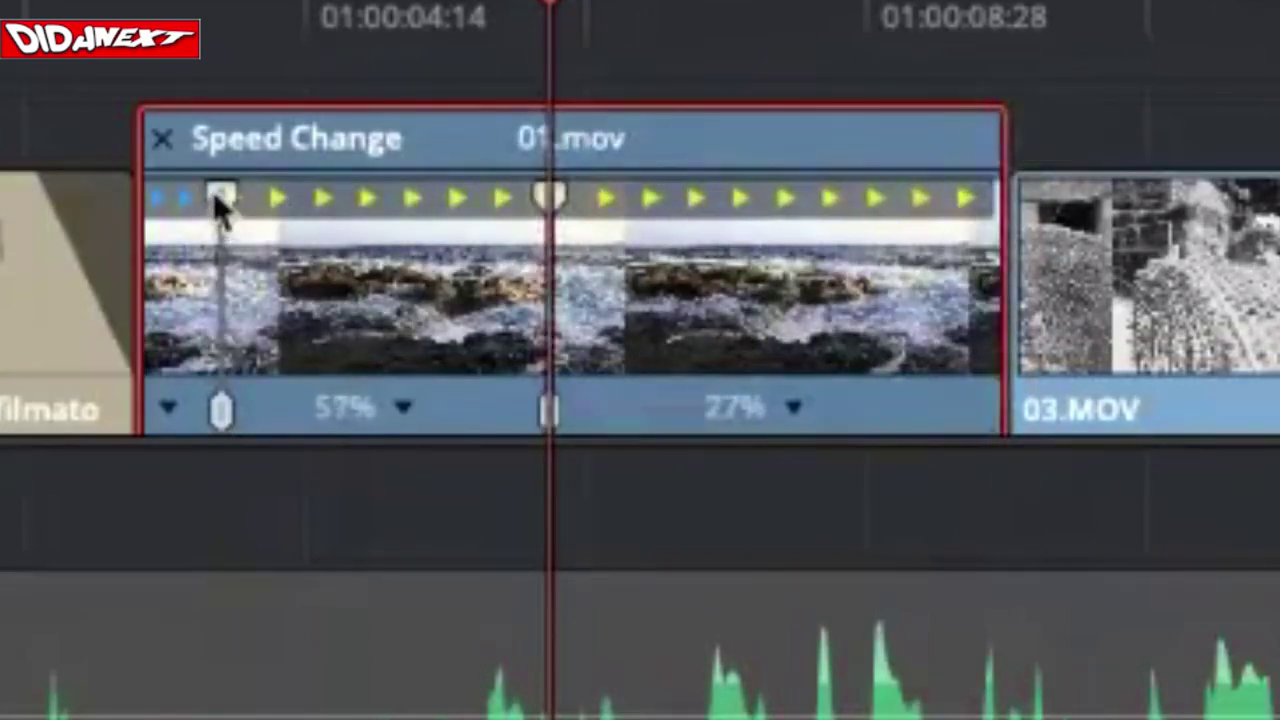
left_click_drag(223, 206, 457, 214)
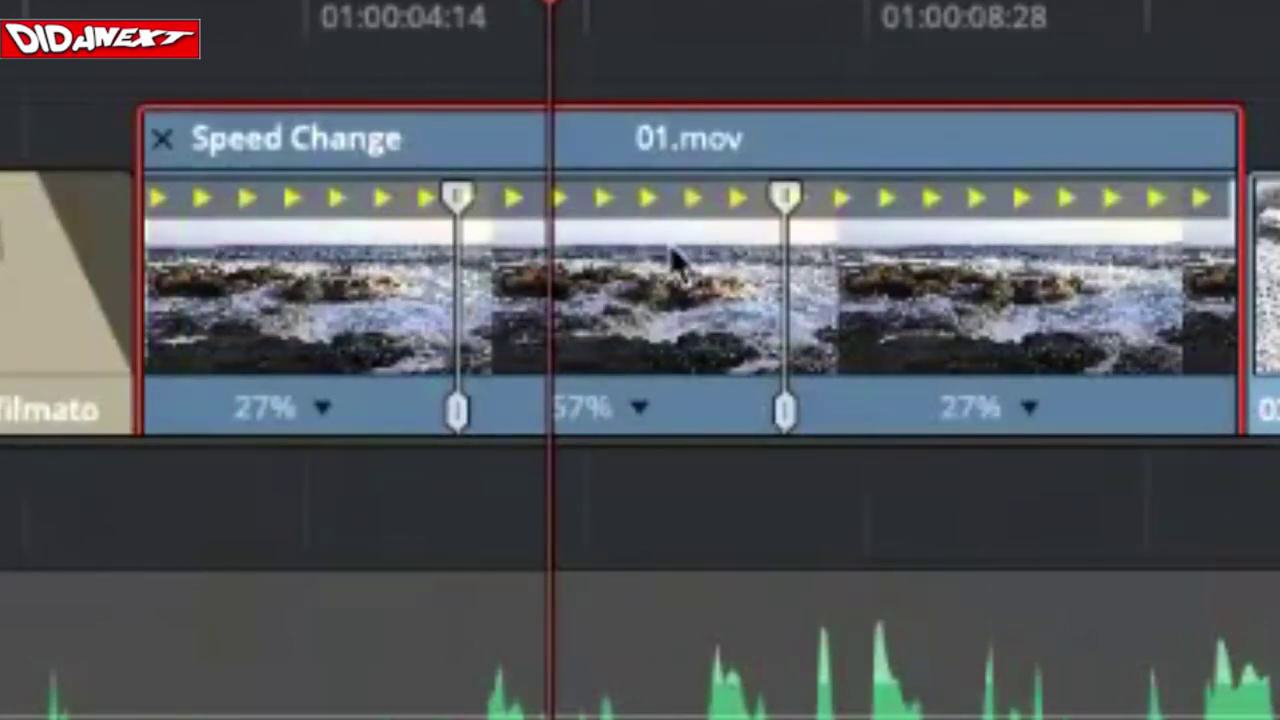
Step: Set the first segment of 01.mov to 10% speed, and move its speed point earlier to bring the segment to 13%
left_click(468, 212)
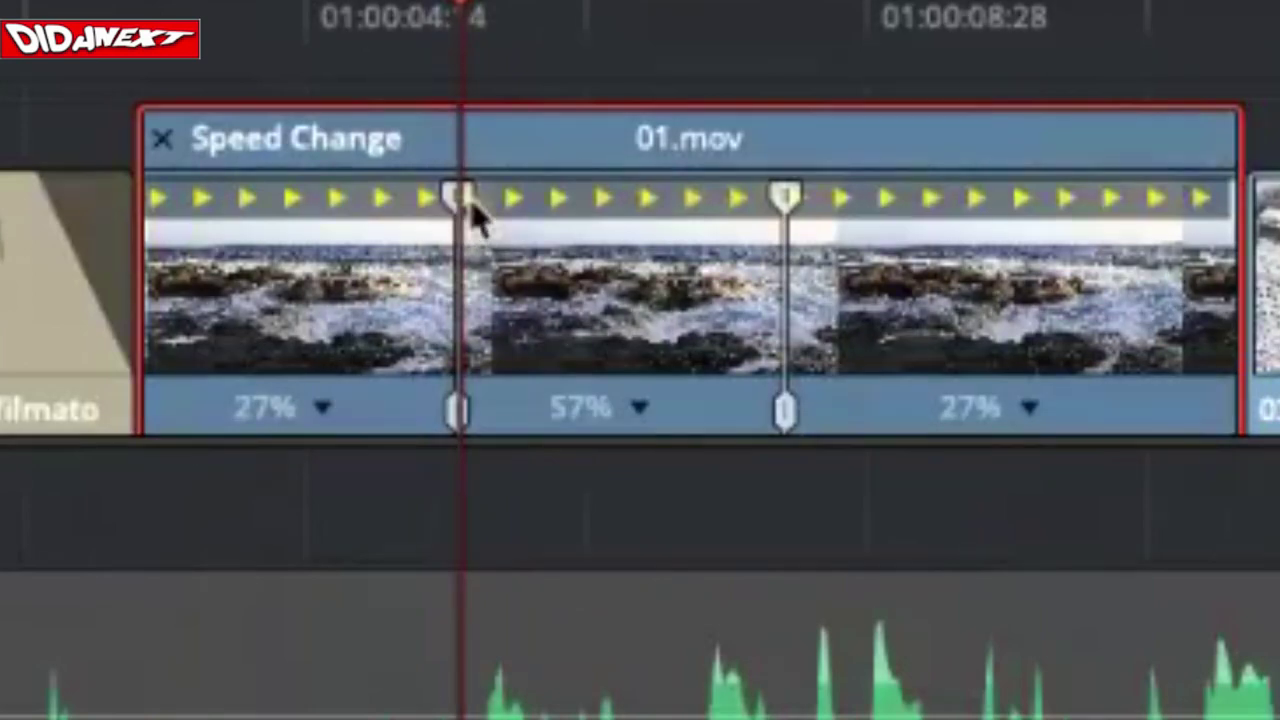
left_click(312, 409)
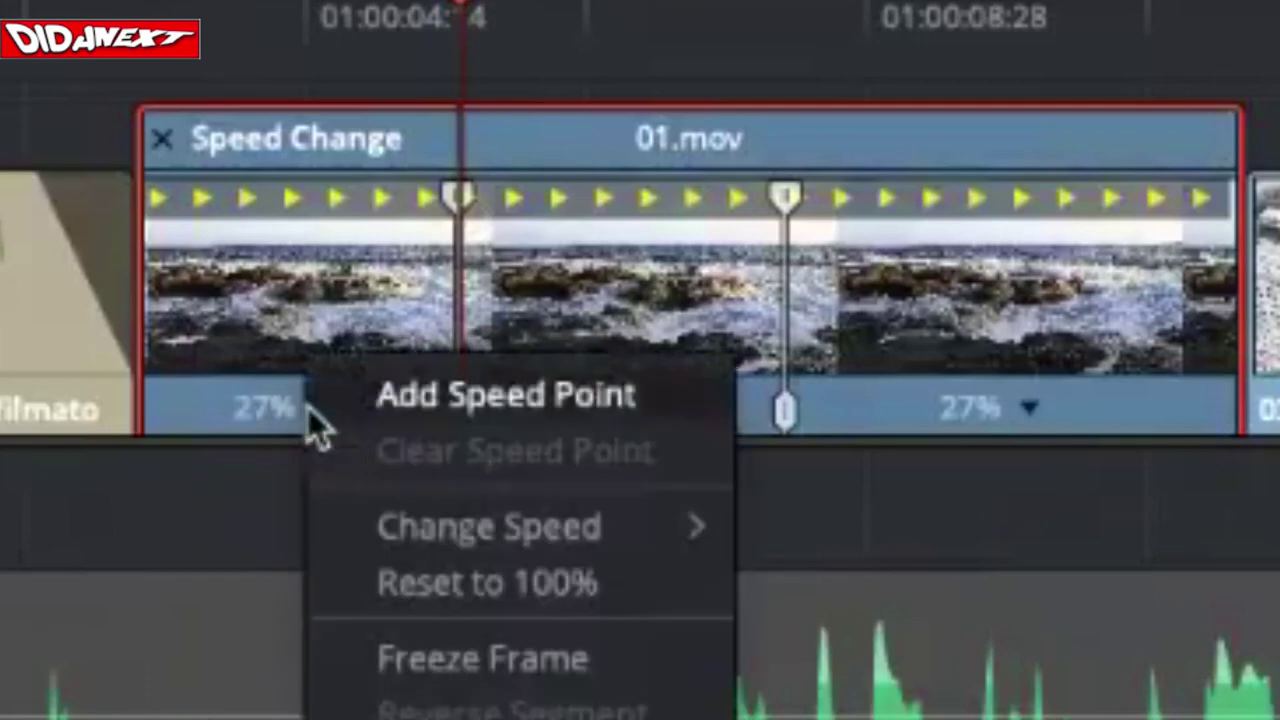
mouse_move(350, 518)
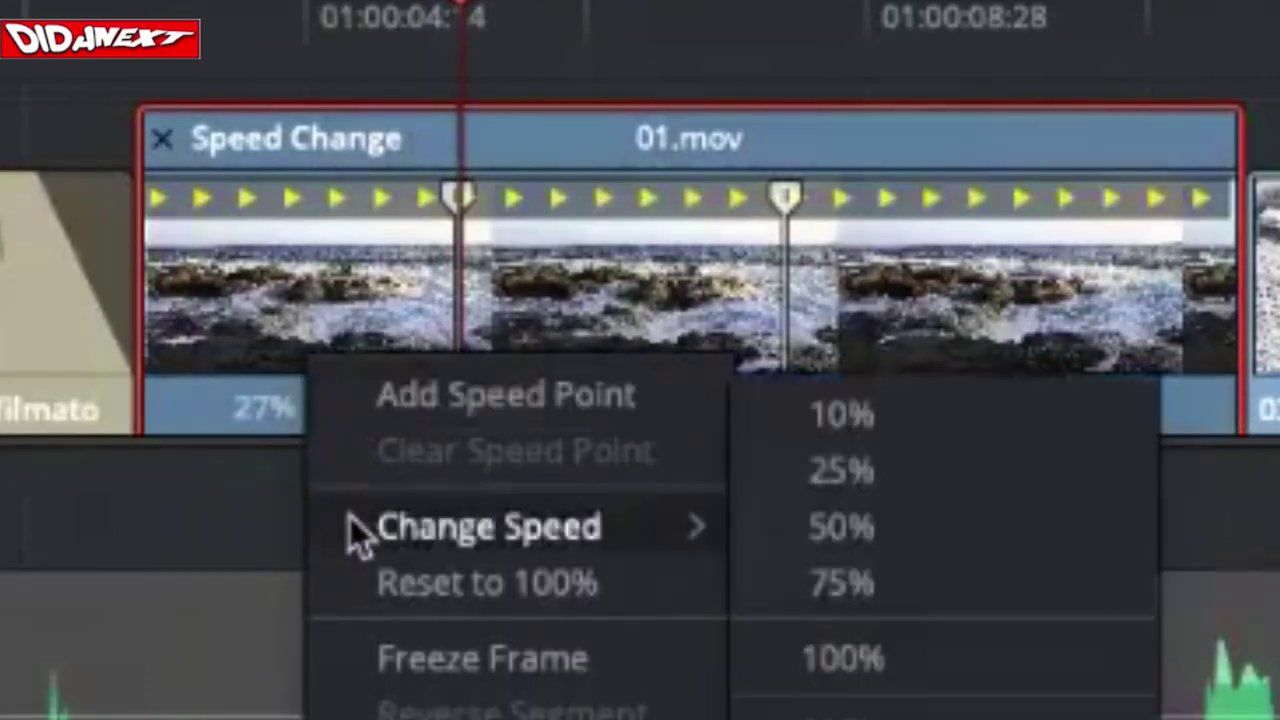
left_click(855, 426)
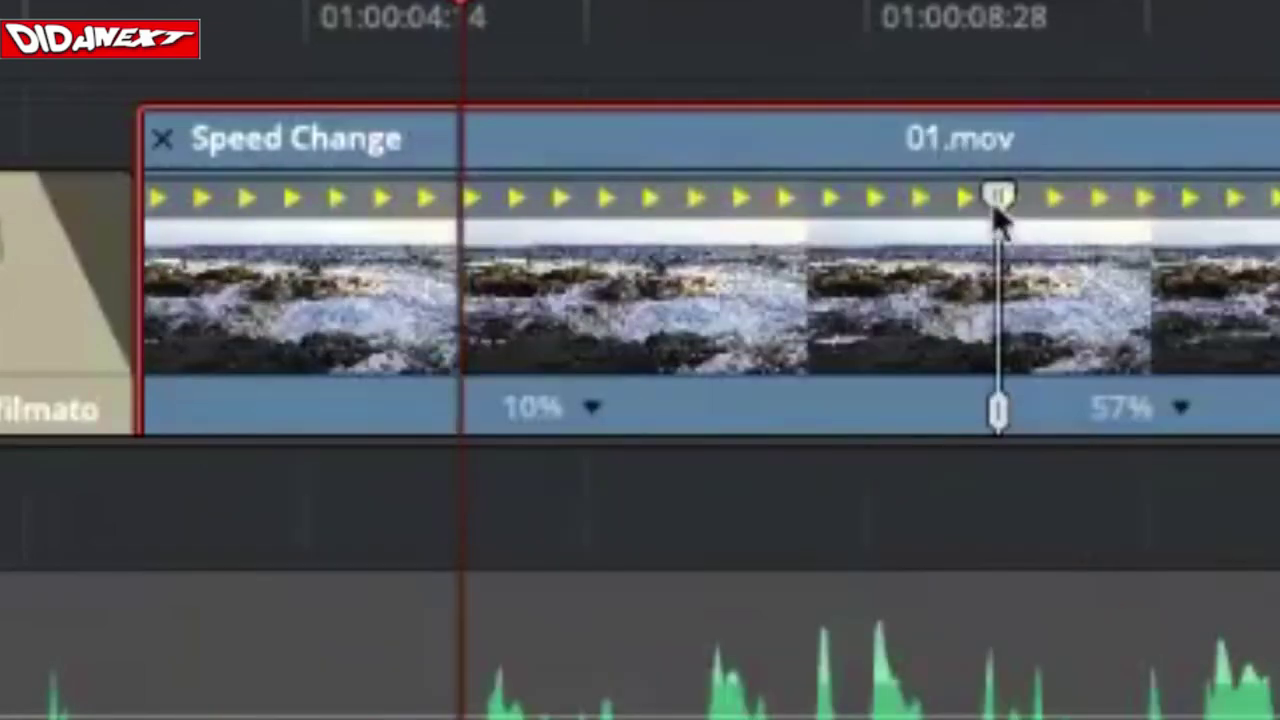
left_click_drag(997, 198, 827, 212)
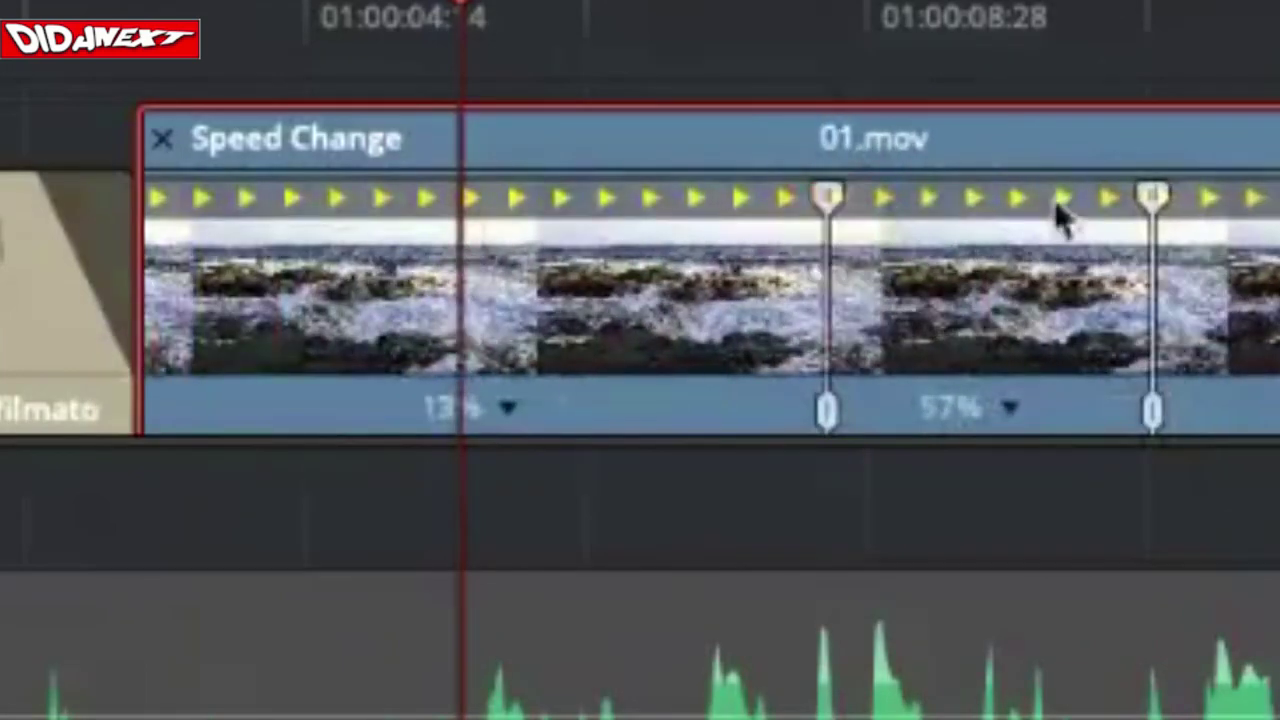
Step: Scrub through the retimed segments of 01.mov and return the playhead to the clip's start at 01:00:03:00
left_click_drag(462, 30, 936, 140)
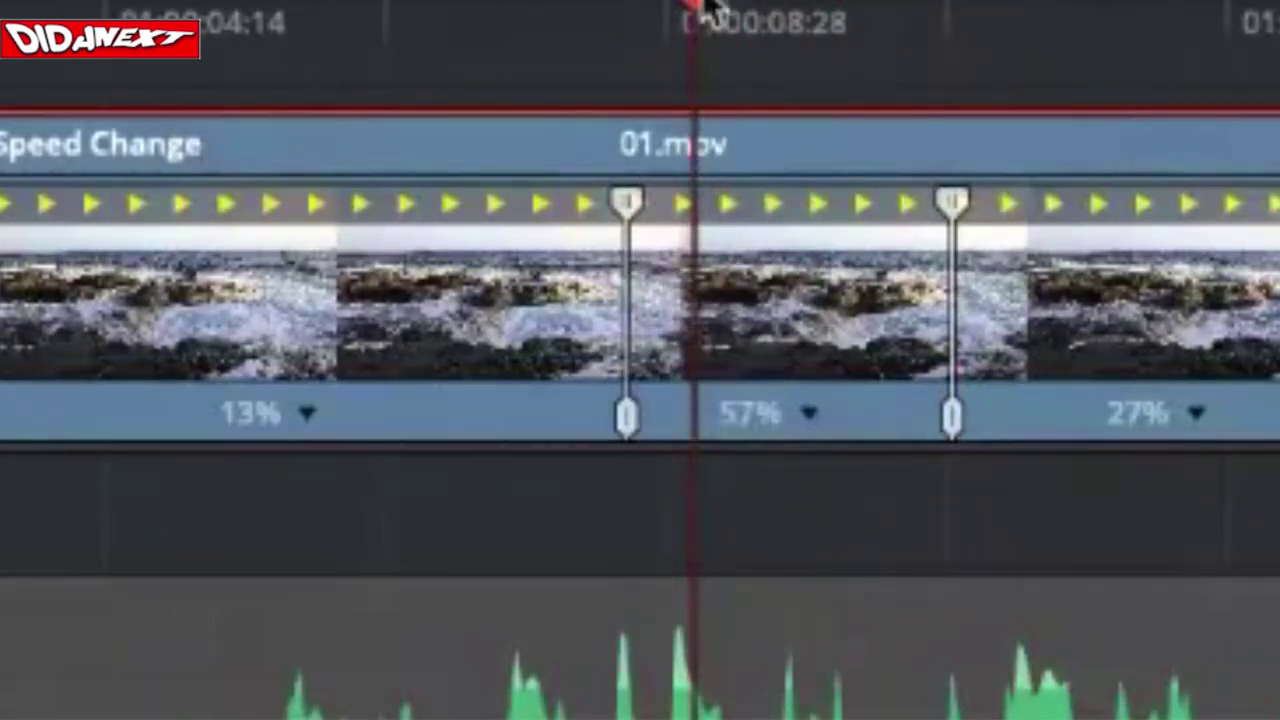
left_click_drag(706, 14, 985, 14)
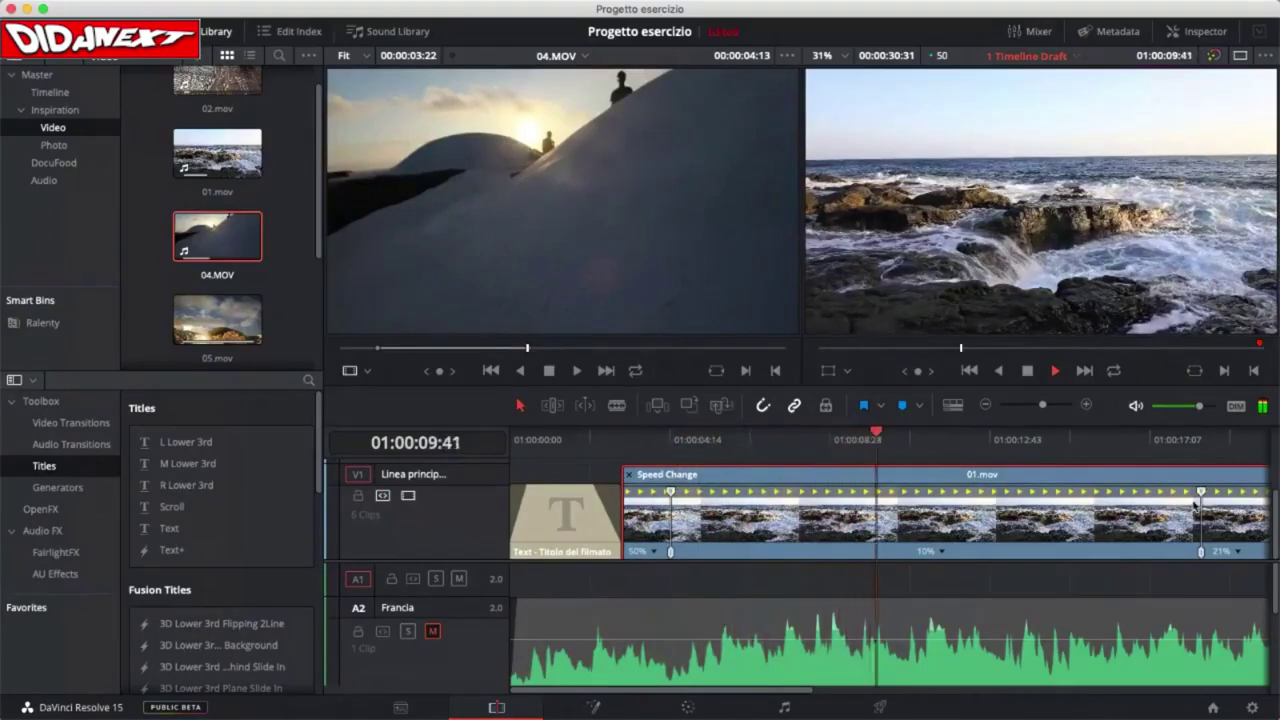
scroll(795, 487, "right", 3)
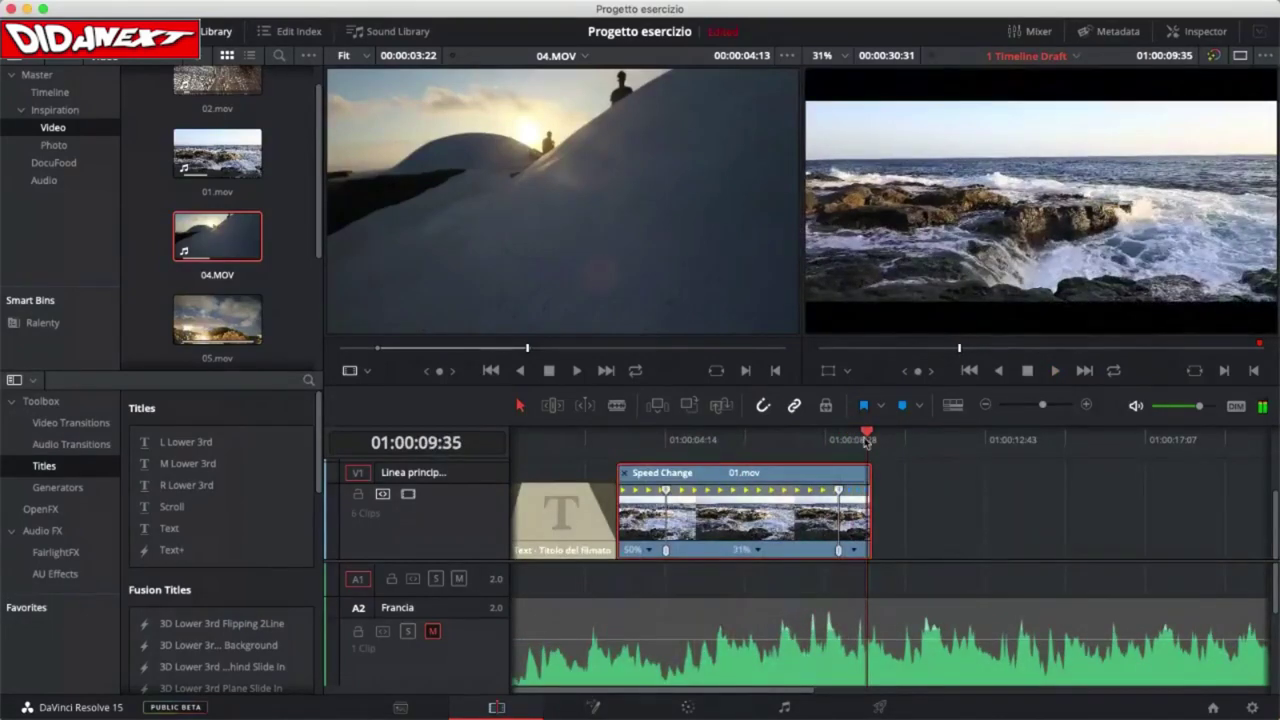
left_click_drag(862, 438, 628, 458)
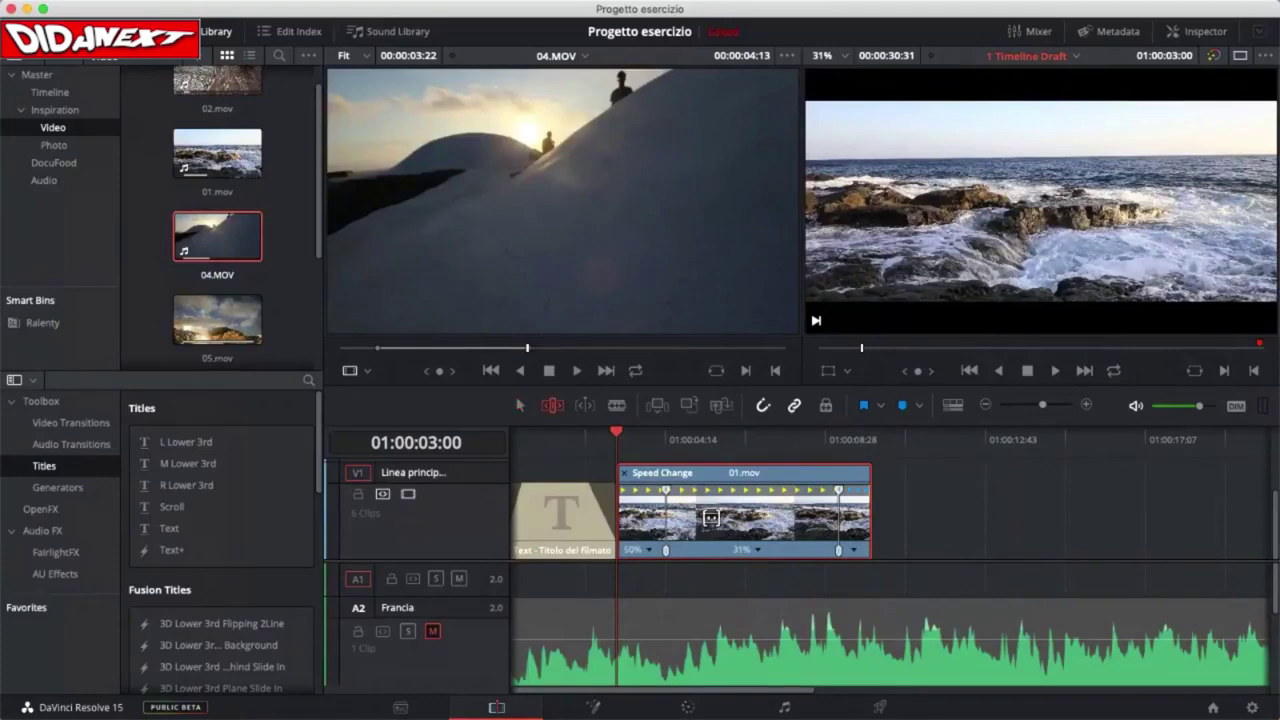
Step: Slip the footage and speed points within 01.mov slightly earlier in trim mode, and return the playhead to 01:00:03:00 in selection mode
key("t")
left_click_drag(620, 436, 667, 443)
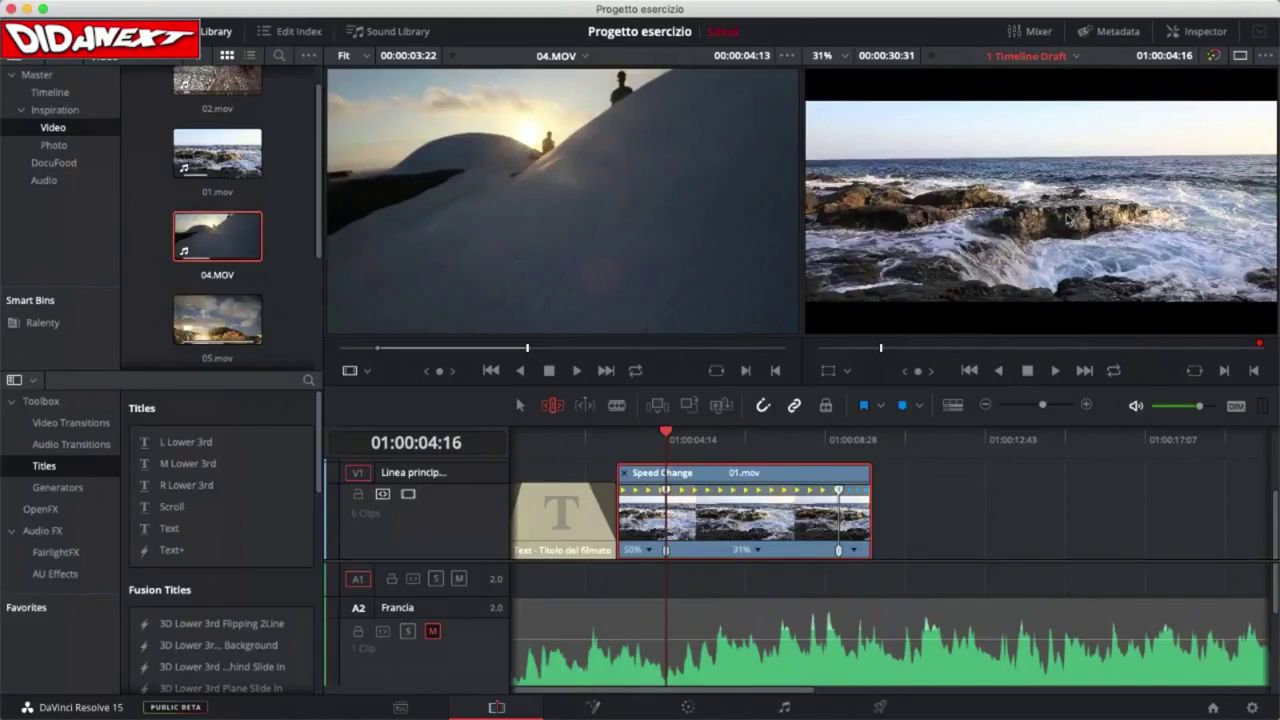
left_click_drag(712, 512, 716, 512)
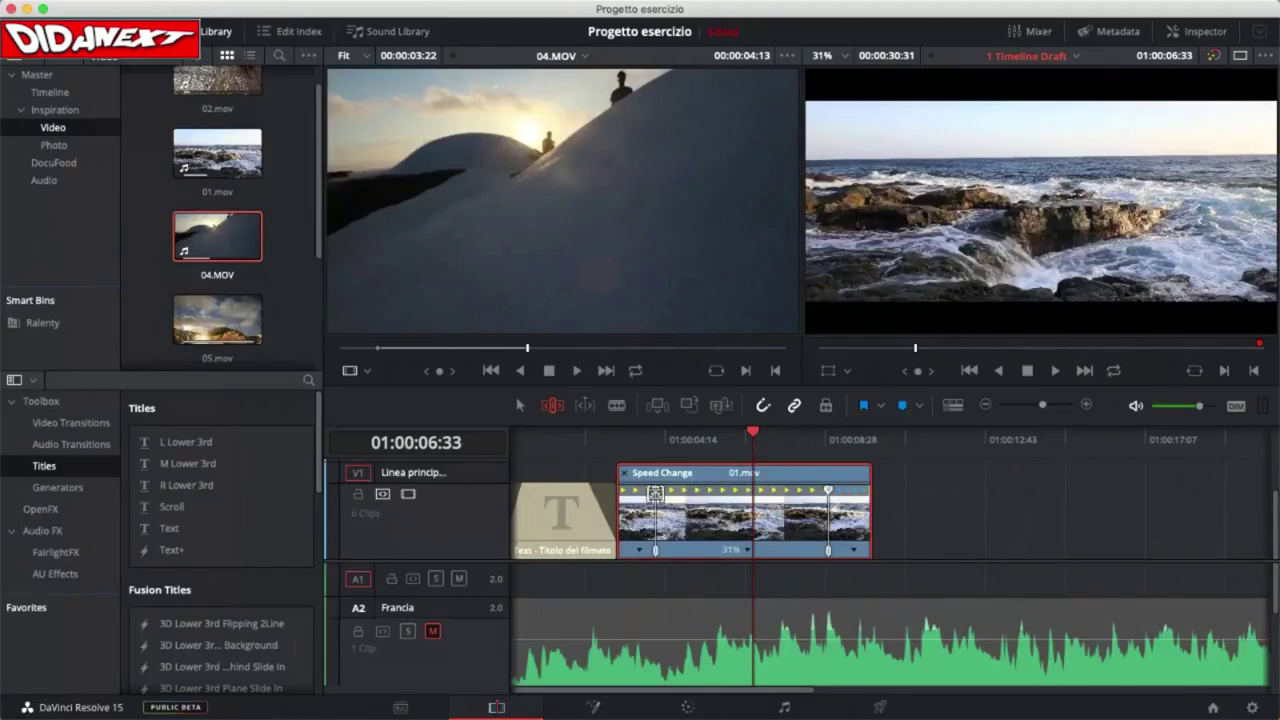
key("a")
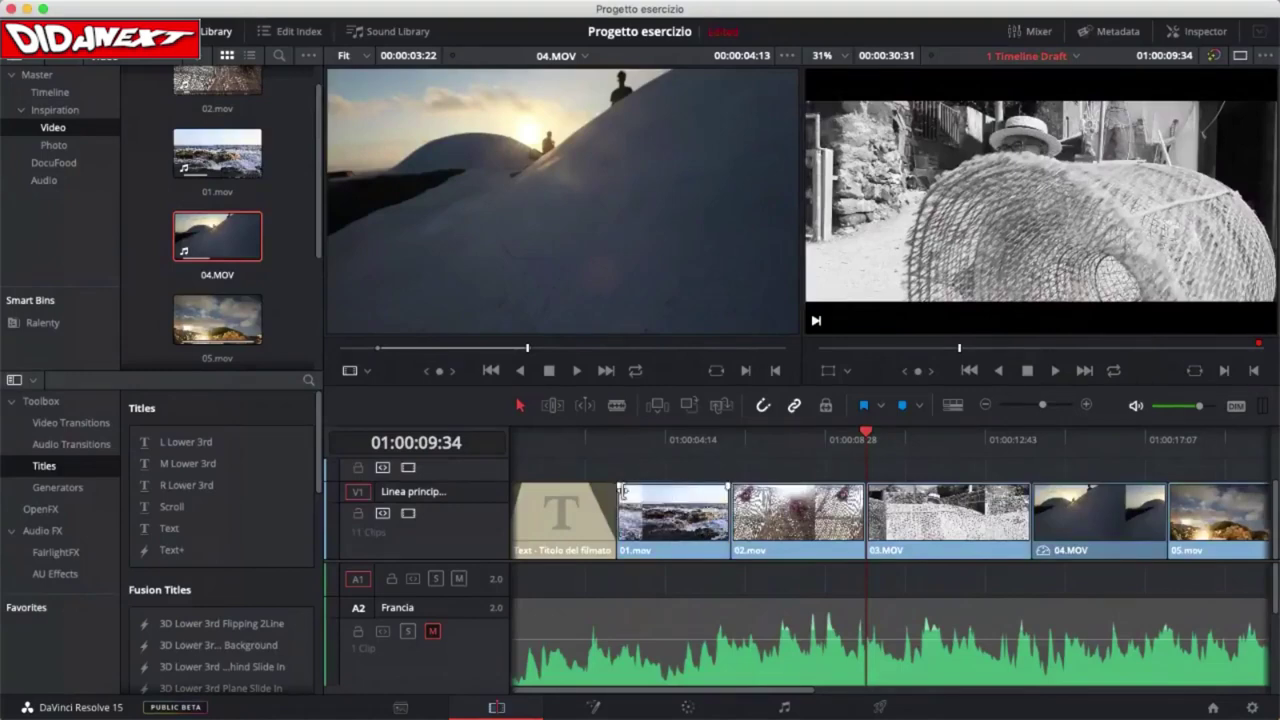
left_click(617, 436)
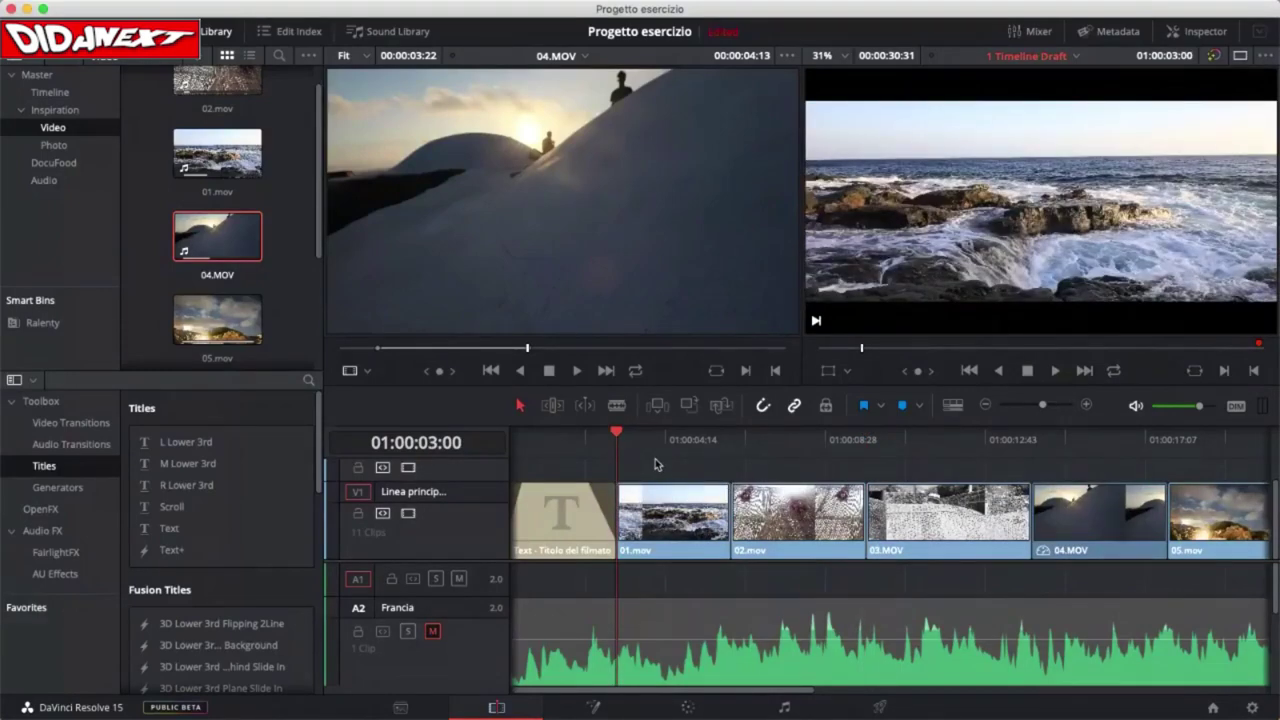
Step: Switch to the Keynote presentation DaVinci.key and show slide 18, comparing audio and video in the final cut
key("super+Tab")
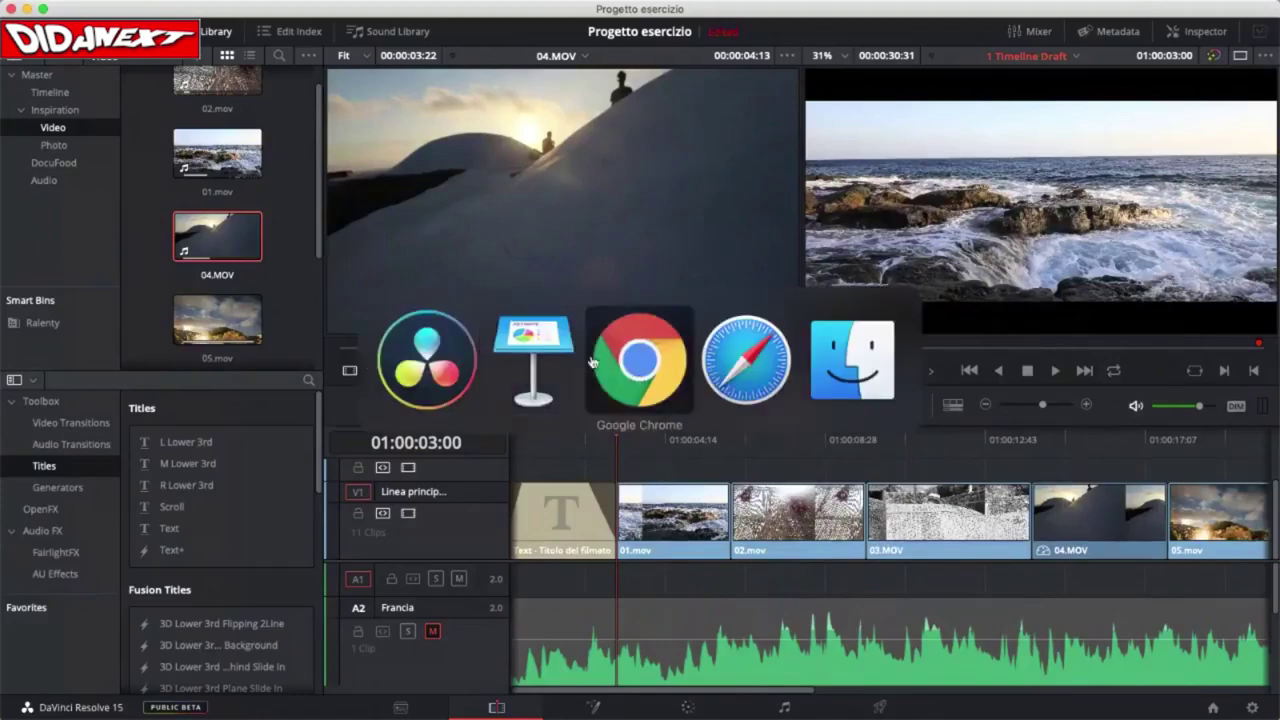
left_click(540, 340)
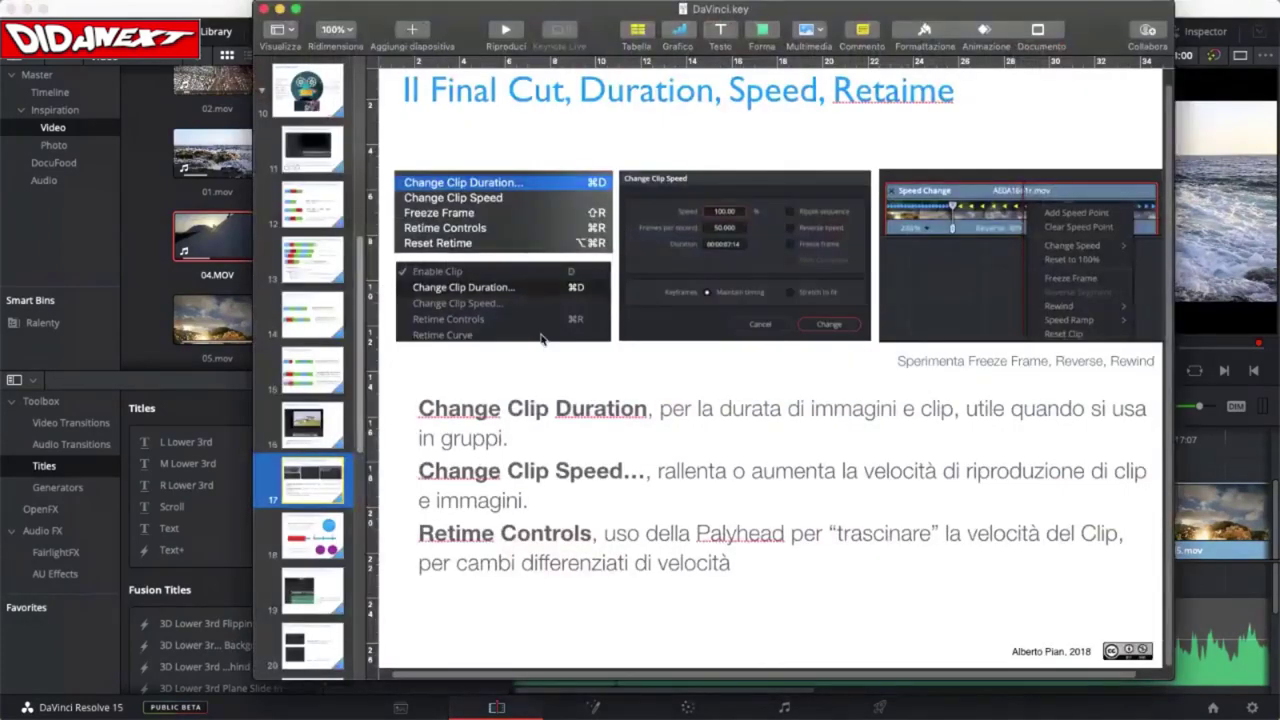
left_click(318, 548)
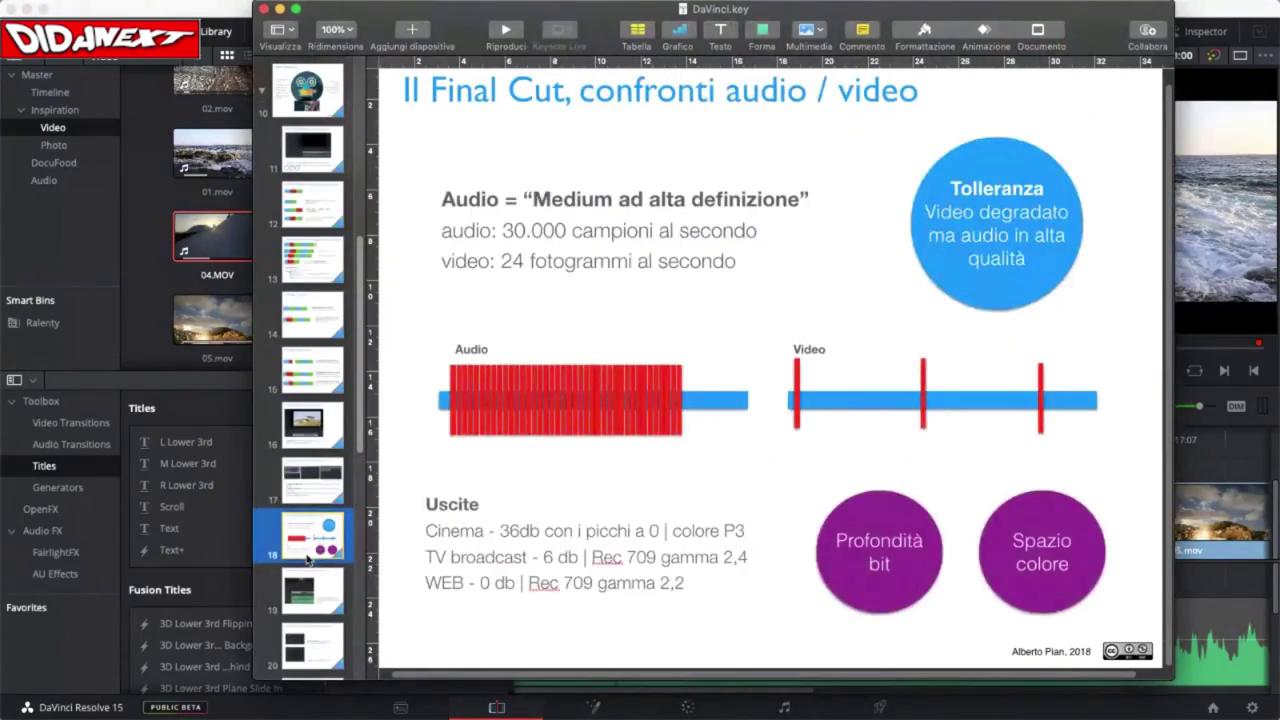
scroll(307, 560, "down", 2)
scroll(330, 497, "down", 1)
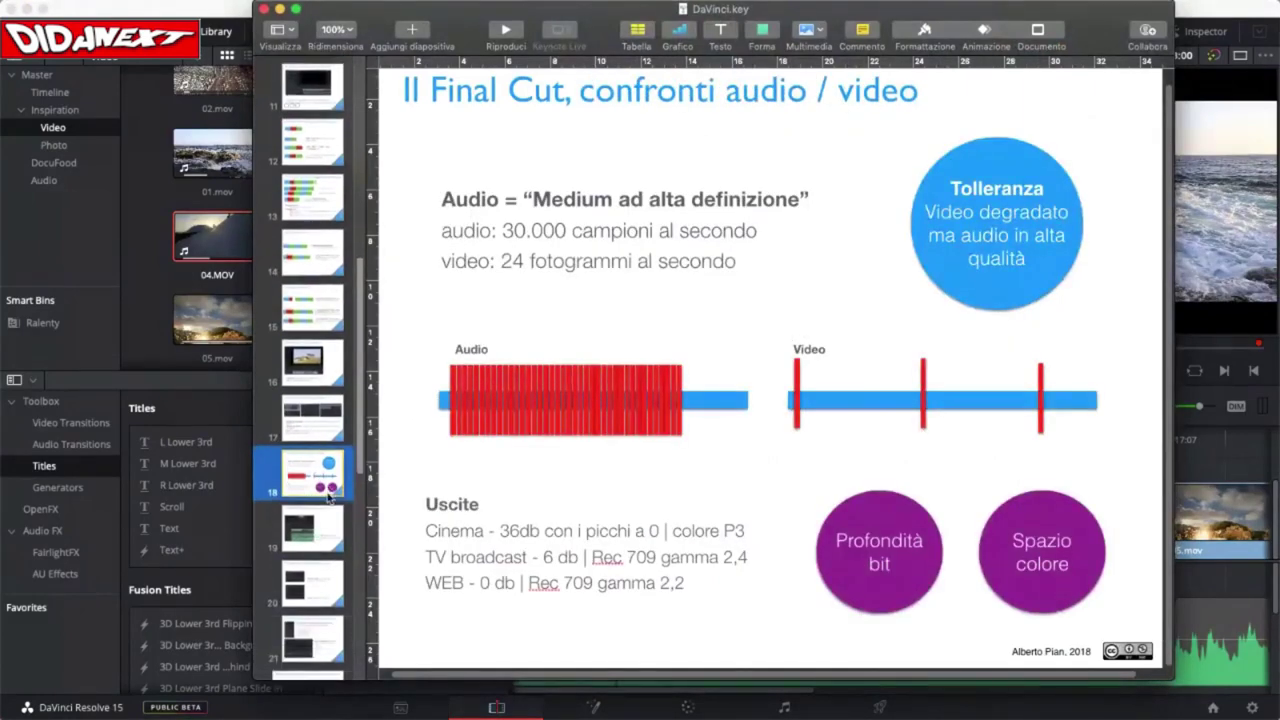
scroll(330, 497, "up", 1)
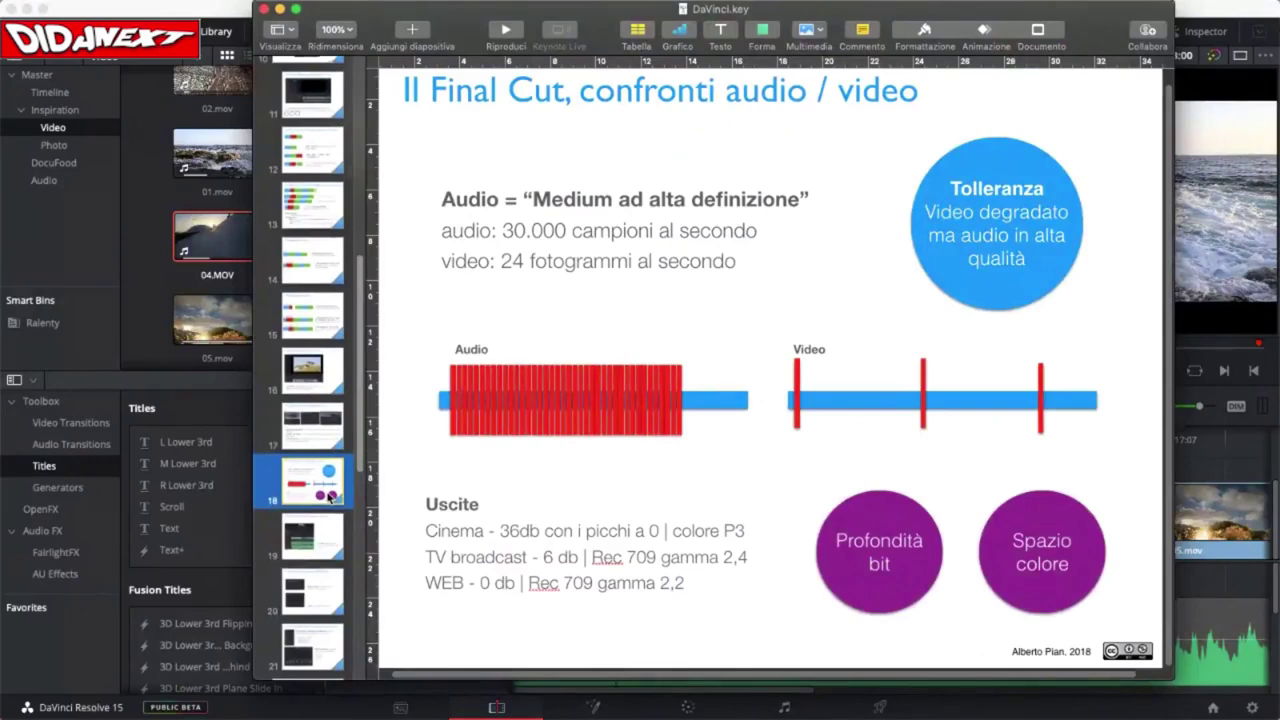